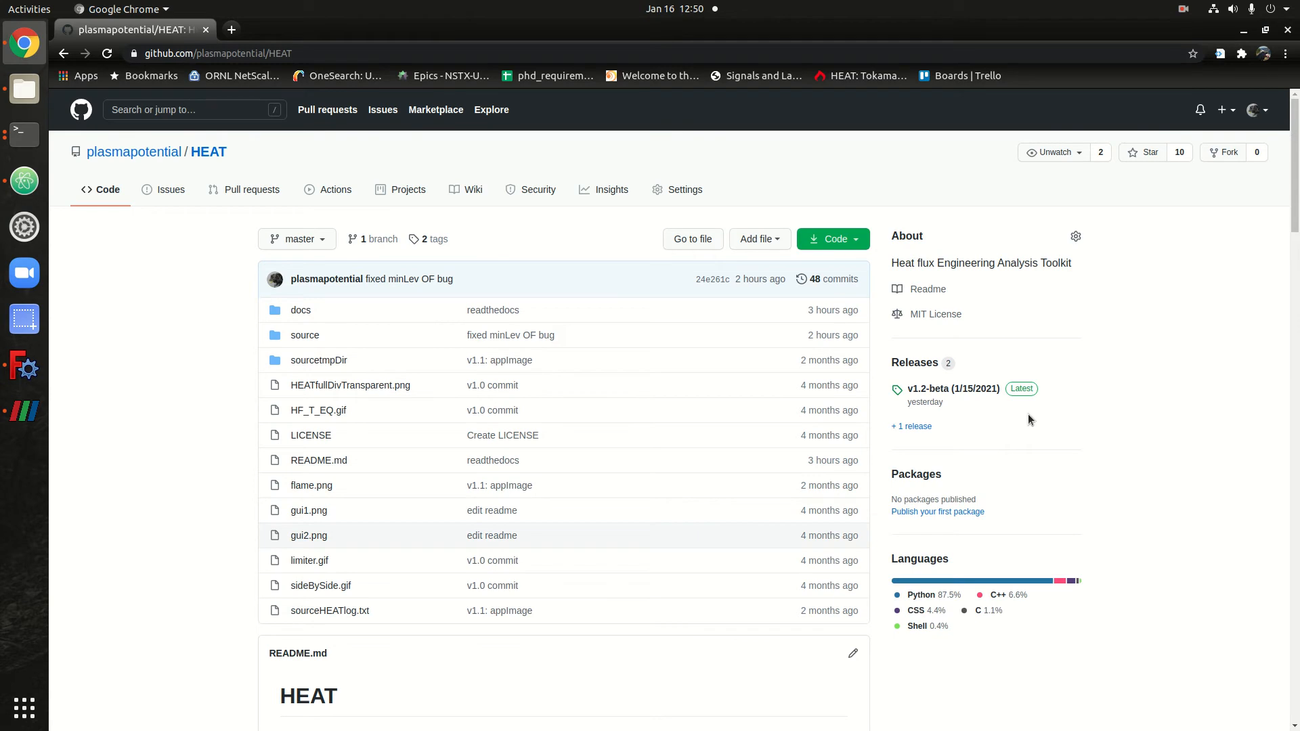
# - Open the HEAT repository's releases, review the v1.2-beta assets, and bring up the test folder in the file manager
pyautogui.click(914, 364)
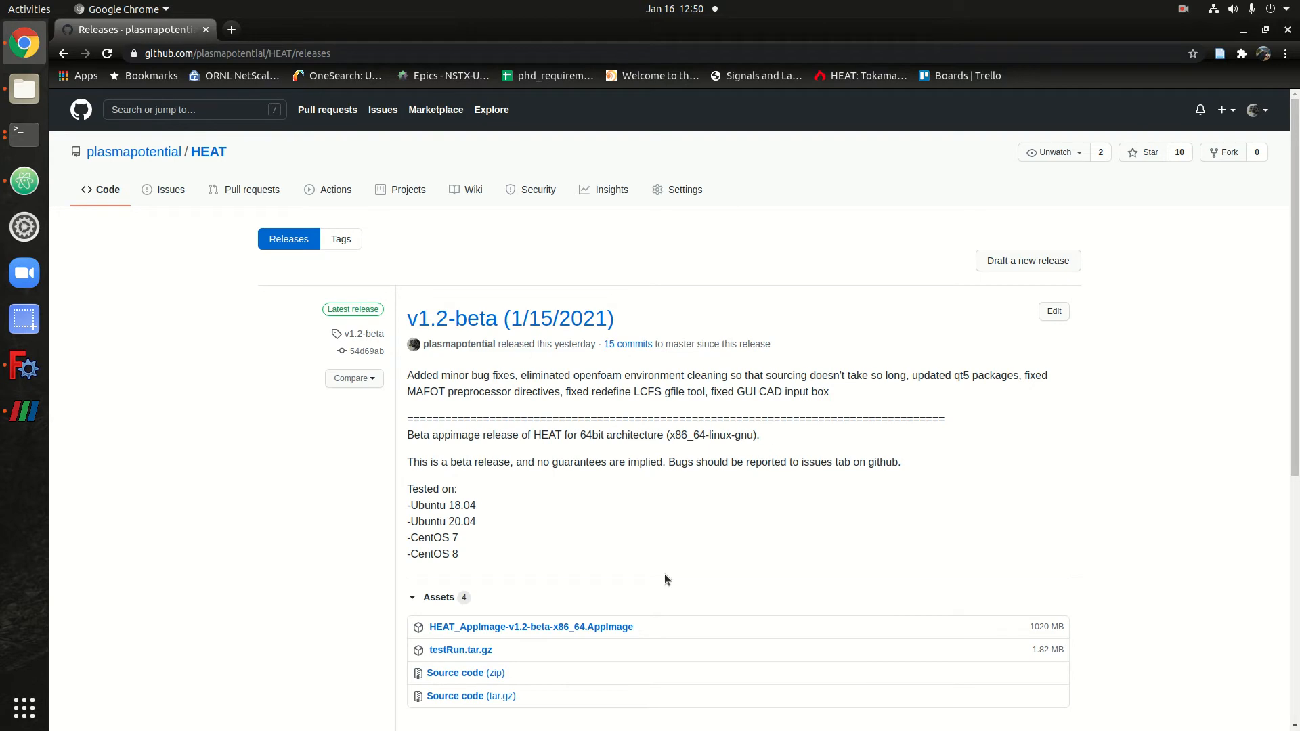
pyautogui.scroll(-2, 664, 579)
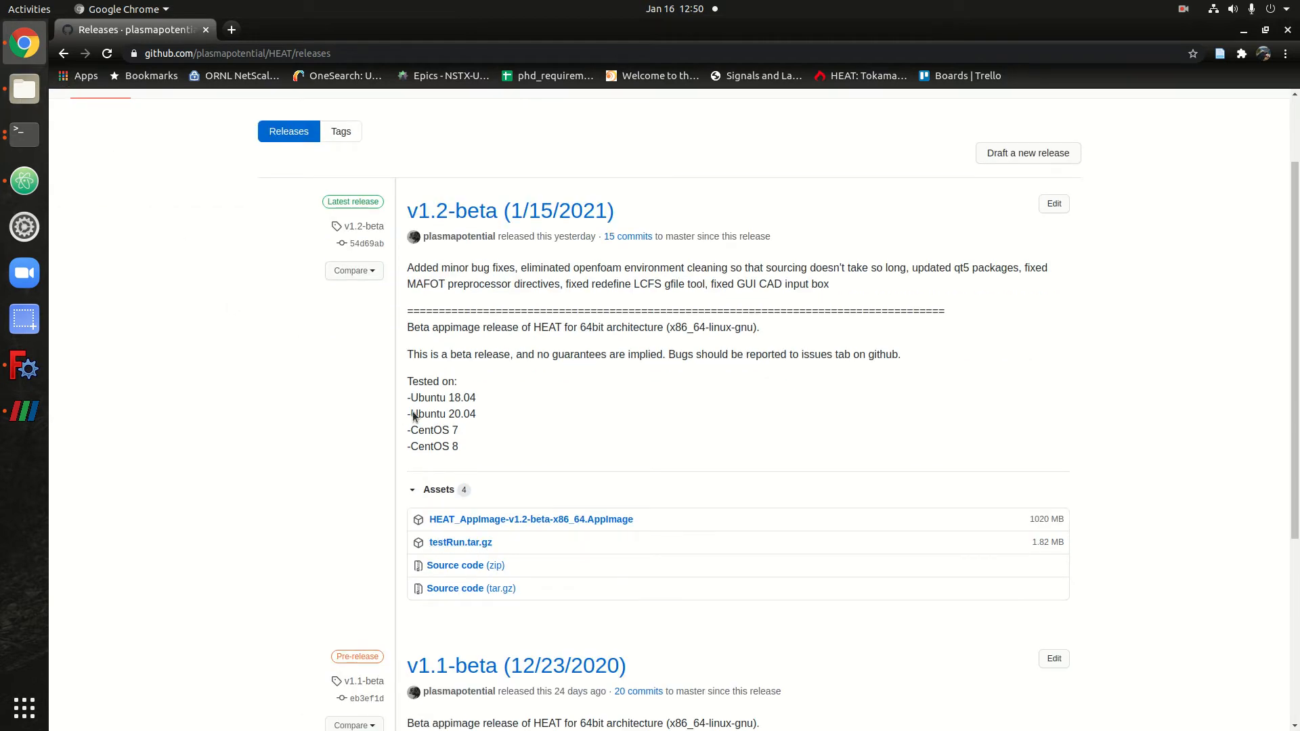
pyautogui.click(24, 89)
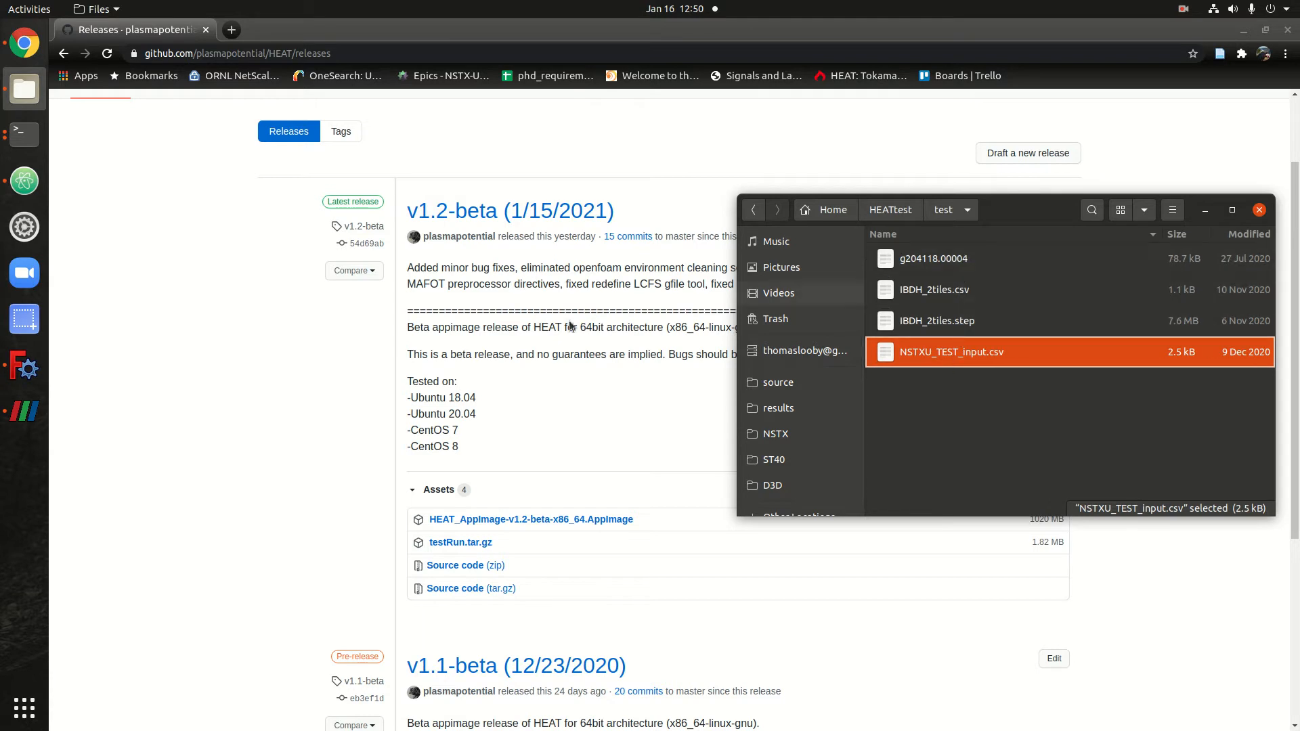
# - Switch to FreeCAD and examine the two-tile divertor model, highlighting the SOLID842 tile
pyautogui.click(37, 371)
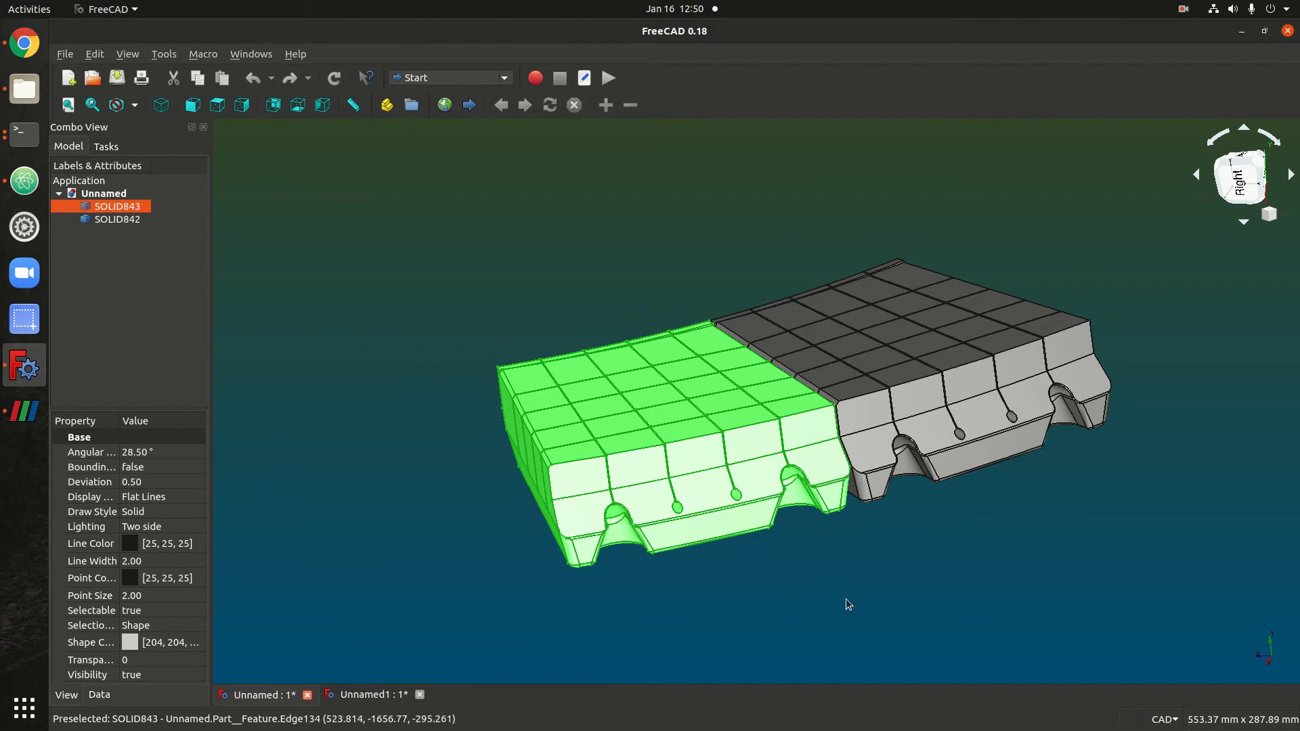
pyautogui.moveTo(847, 599); pyautogui.dragTo(850, 638, button='middle')
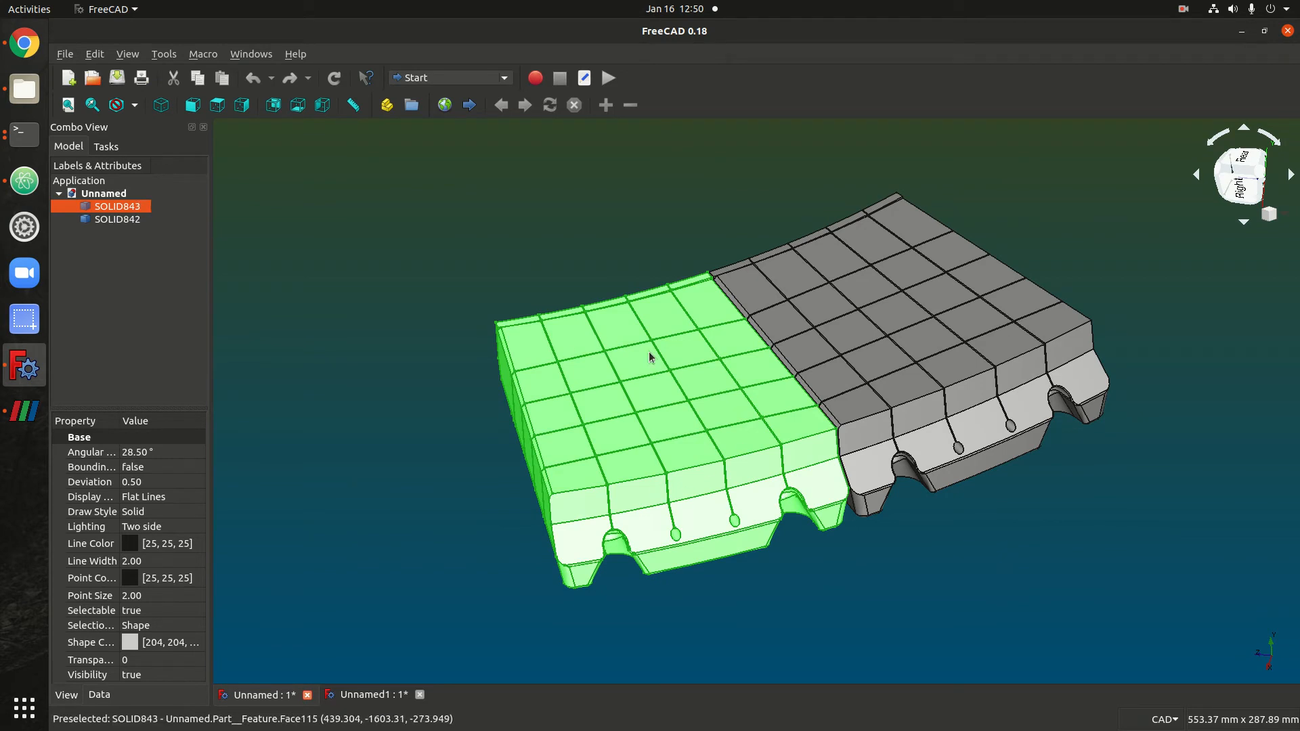
pyautogui.click(117, 219)
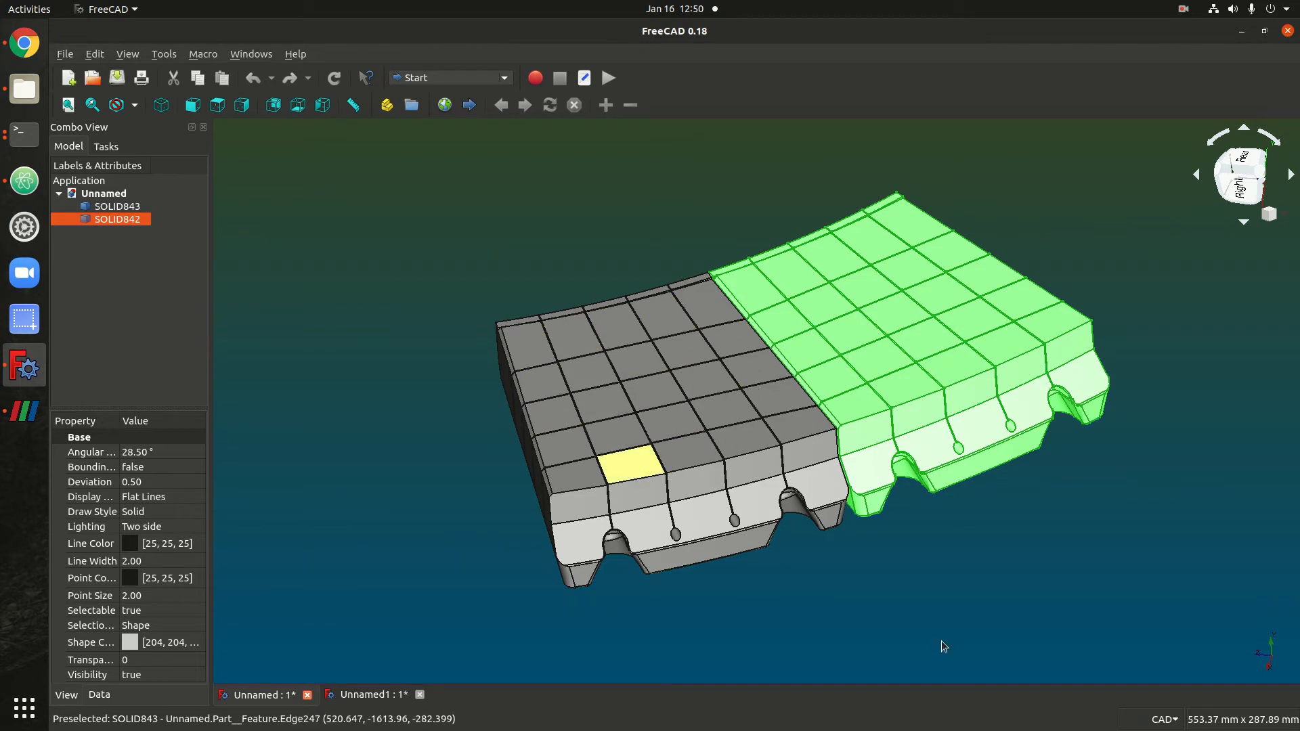
# - Locate IBDH_2tiles.step in the test folder, and identify its SOLID842 and SOLID843 parts in the FreeCAD model
pyautogui.click(24, 88)
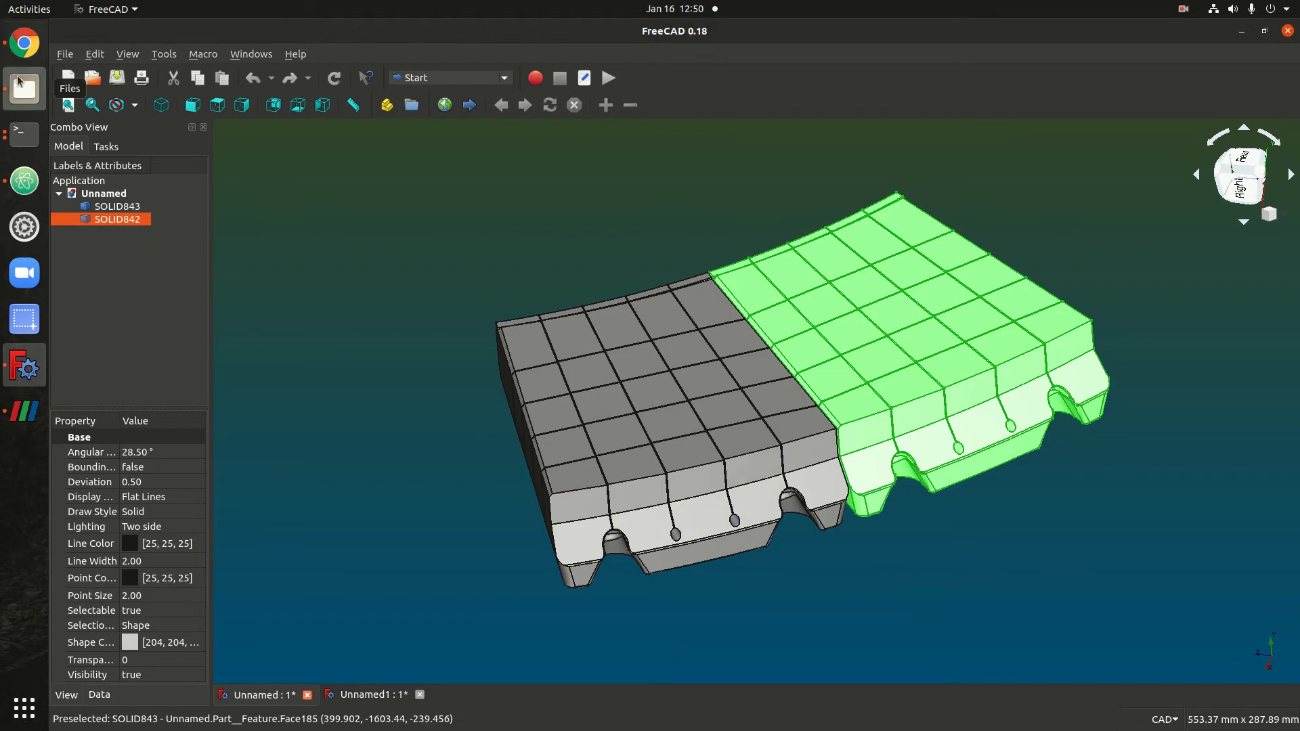
pyautogui.click(957, 327)
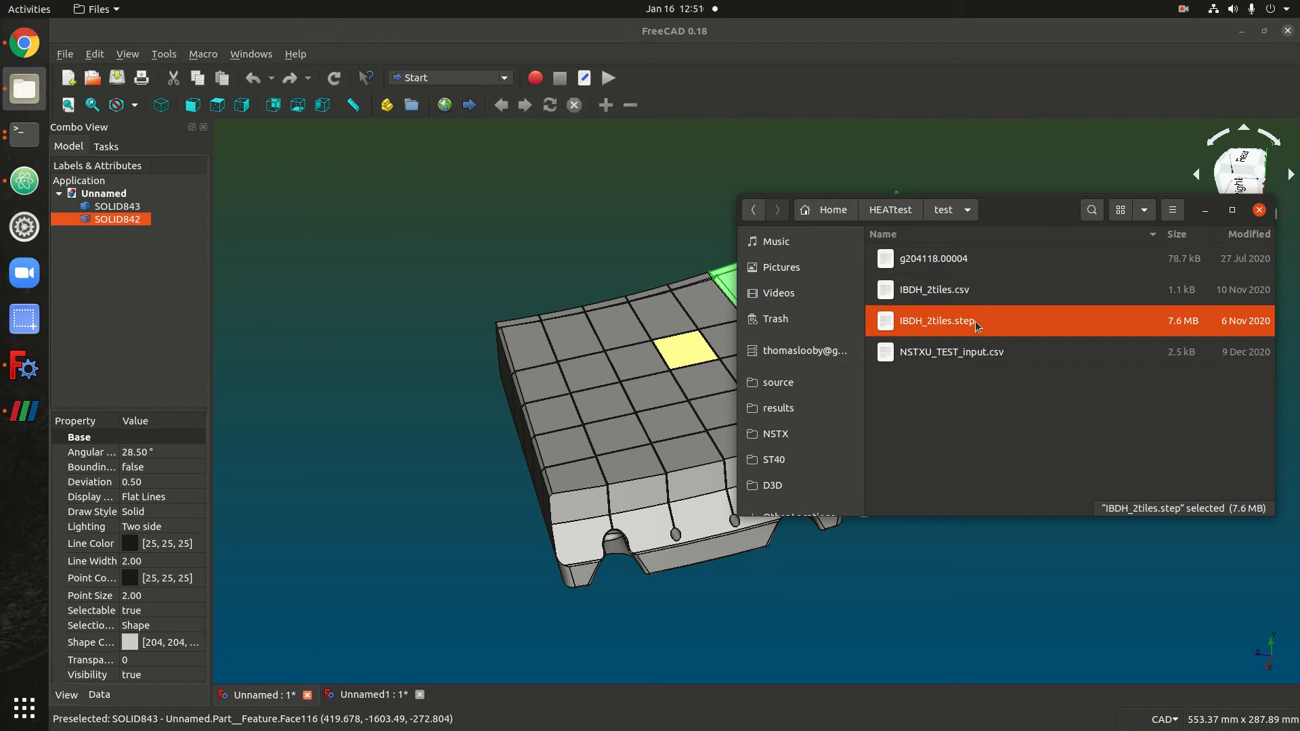
pyautogui.click(190, 284)
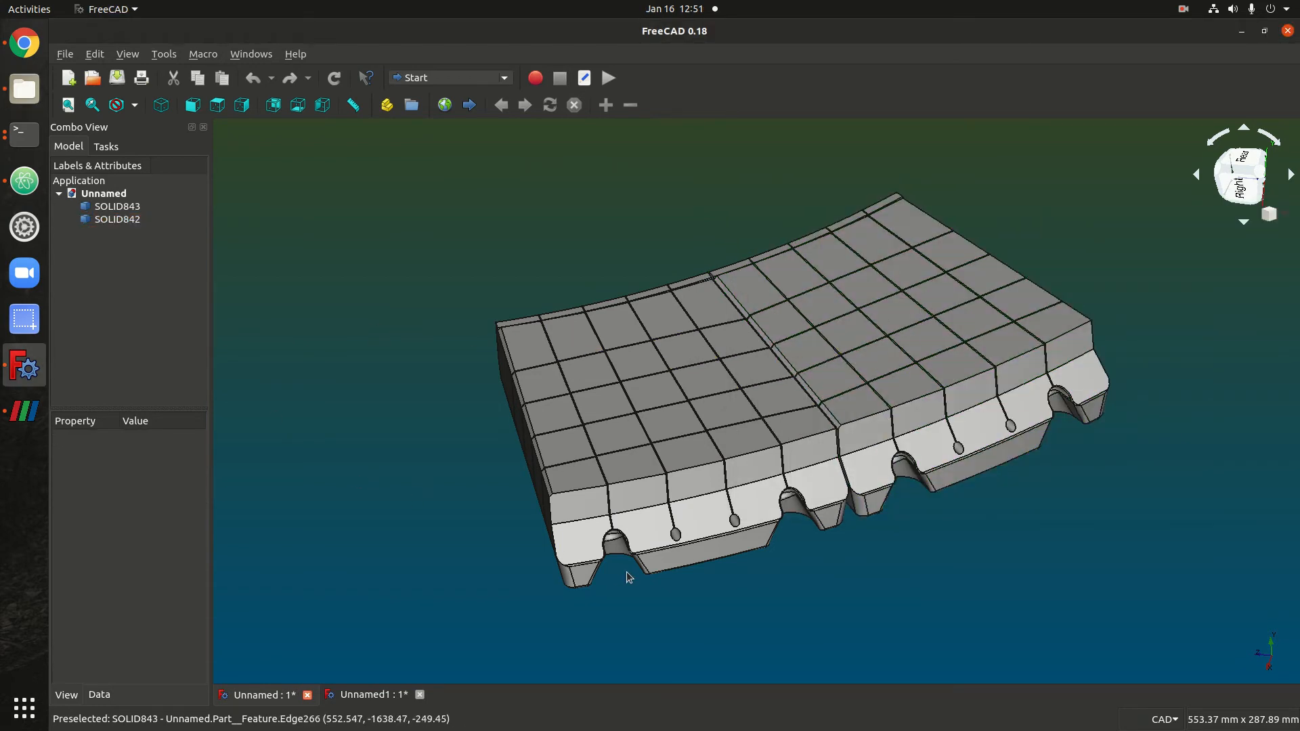
pyautogui.click(135, 220)
pyautogui.click(133, 210)
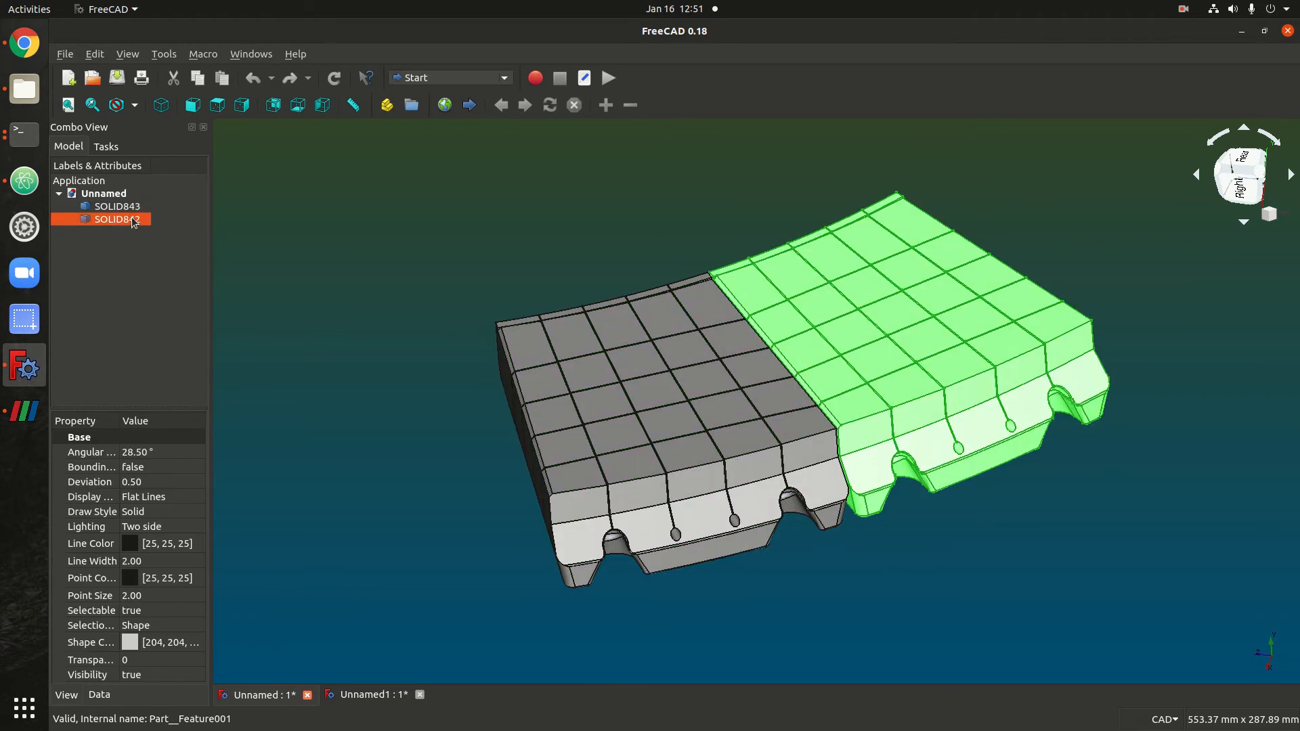
pyautogui.click(126, 220)
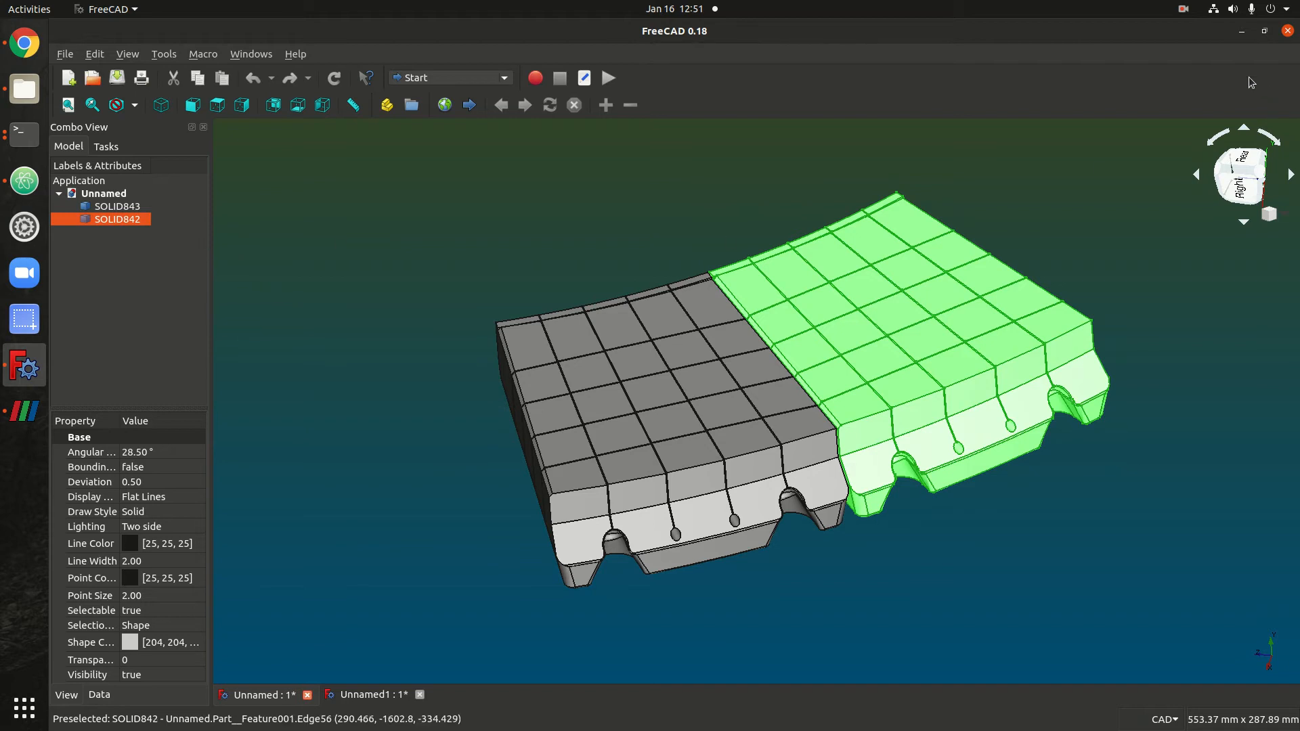
pyautogui.click(1242, 32)
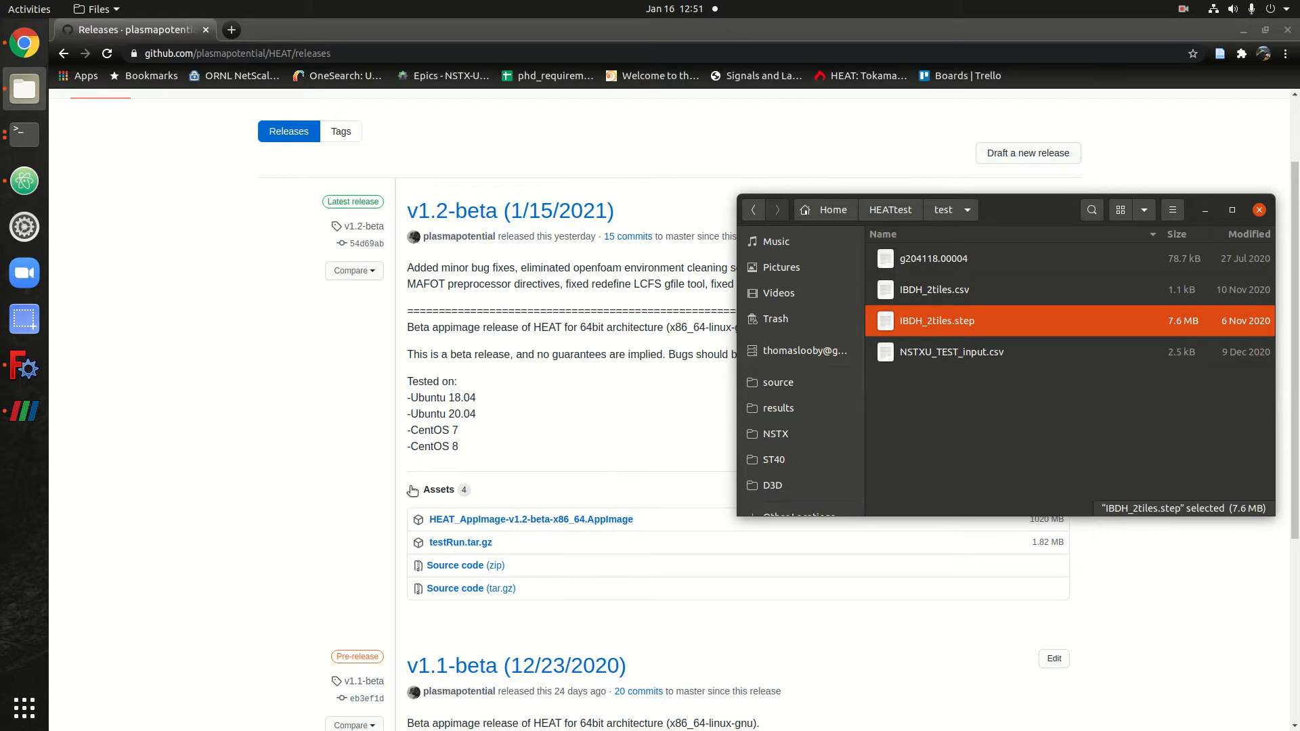
# - Open a terminal, change to the HEATtest directory and list its contents
pyautogui.hotkey('ctrl', 'alt', 't')
pyautogui.write('cd HEATtest')
pyautogui.press('Return')
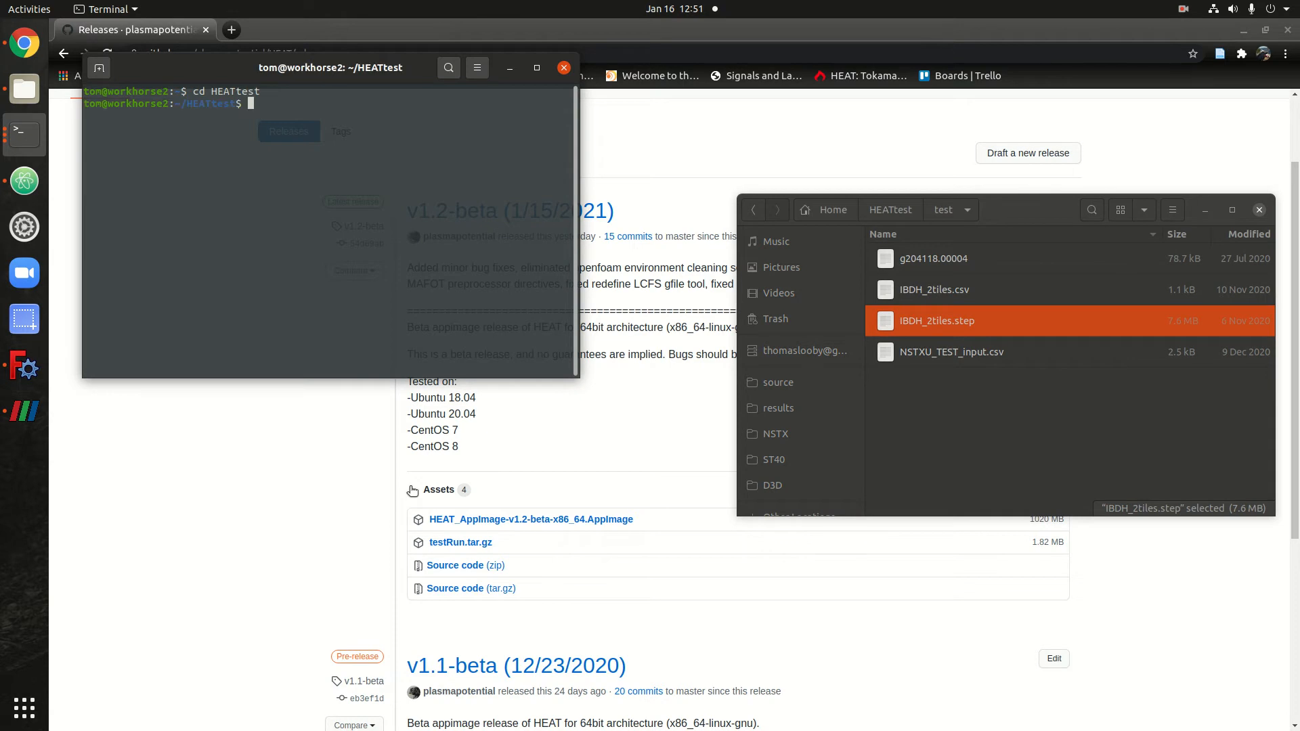
pyautogui.write('ls')
pyautogui.press('Return')
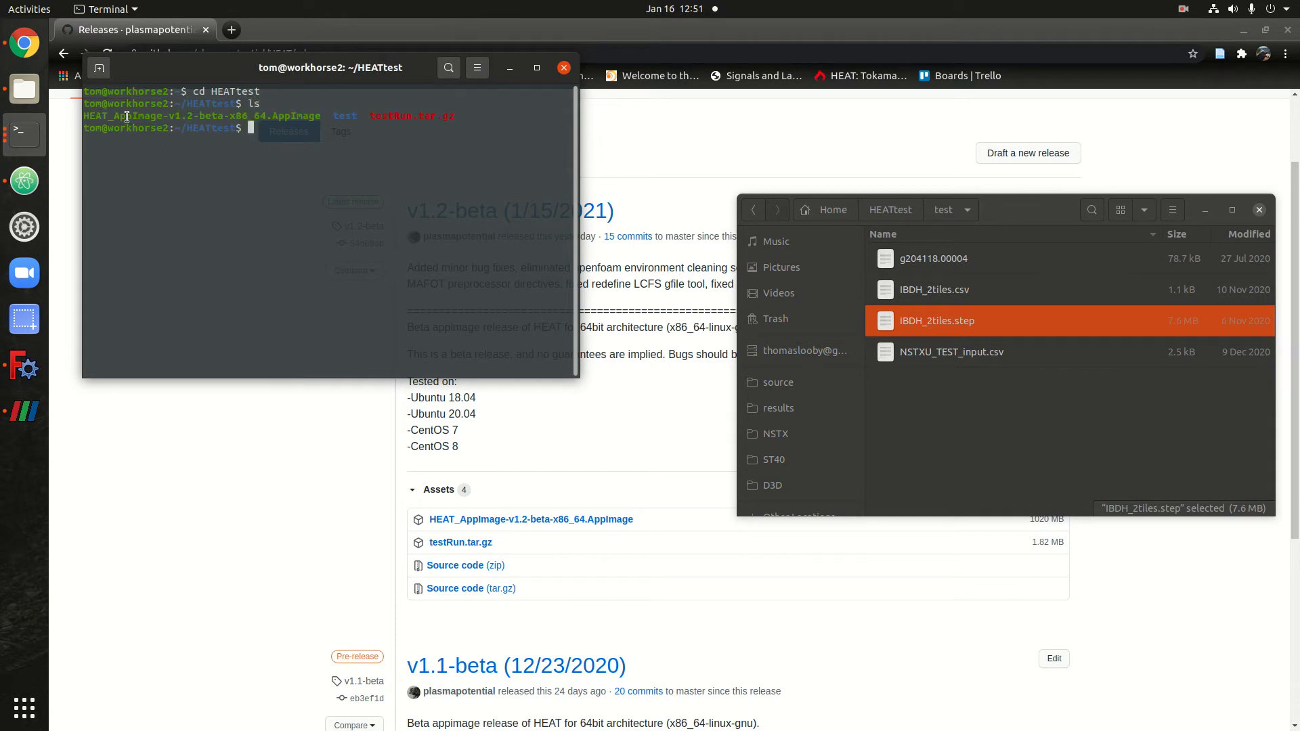
# - Run HEAT_AppImage-v1.2-beta-x86_64.AppImage from the terminal, enlarging the window to read the address of the Dash server
pyautogui.write('./H')
pyautogui.press('Tab')
pyautogui.press('Return')
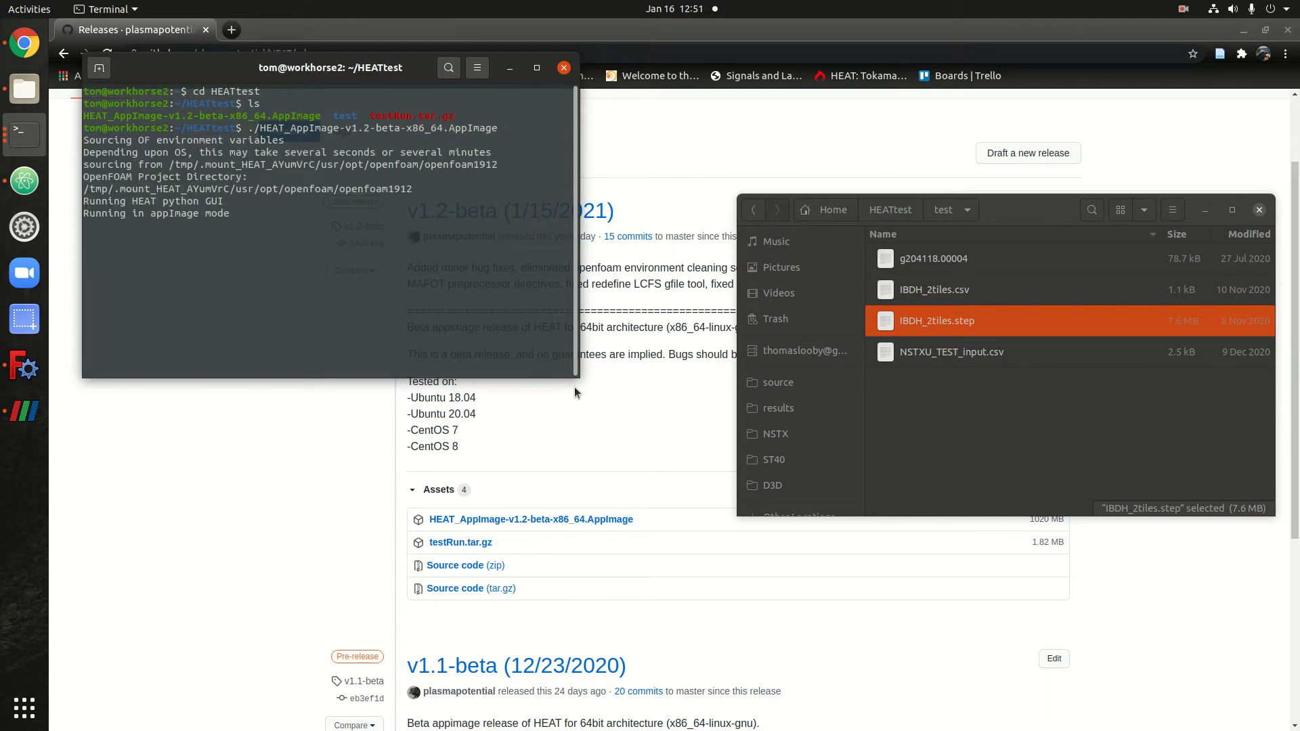
pyautogui.moveTo(577, 380); pyautogui.dragTo(938, 453)
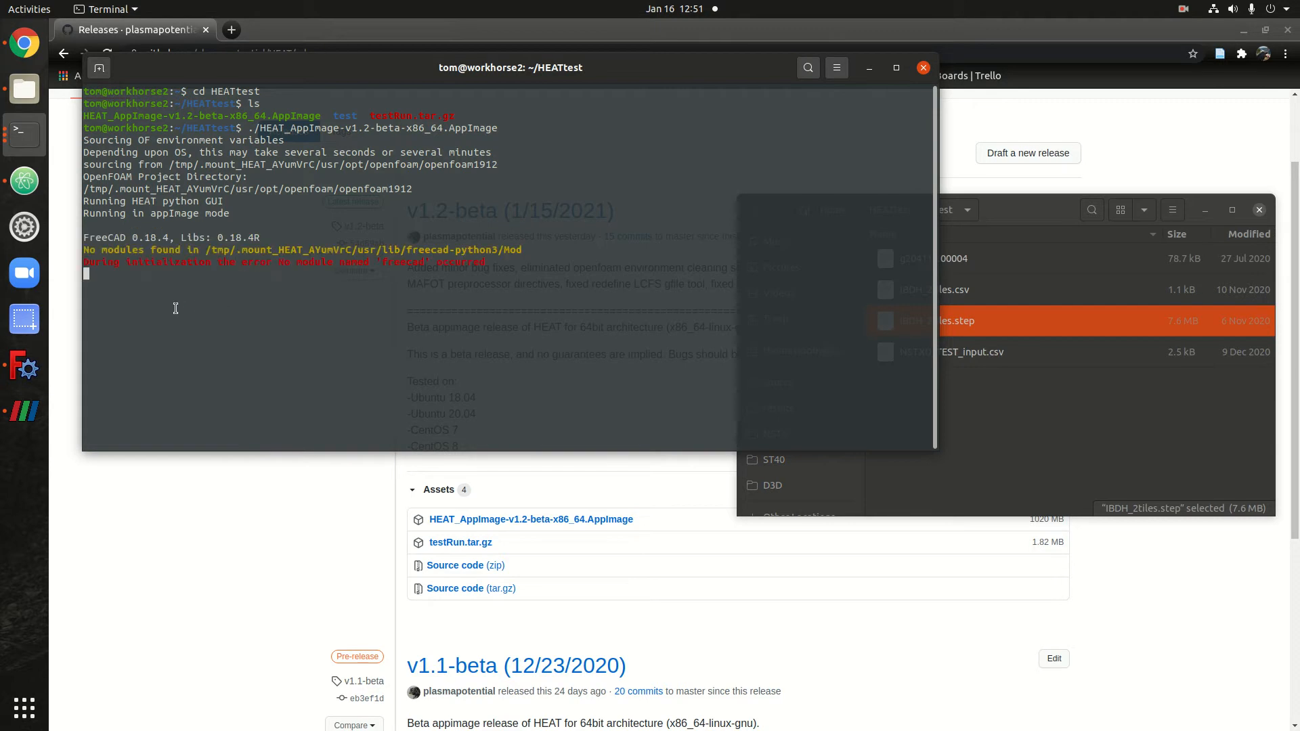
pyautogui.moveTo(139, 290); pyautogui.dragTo(318, 299)
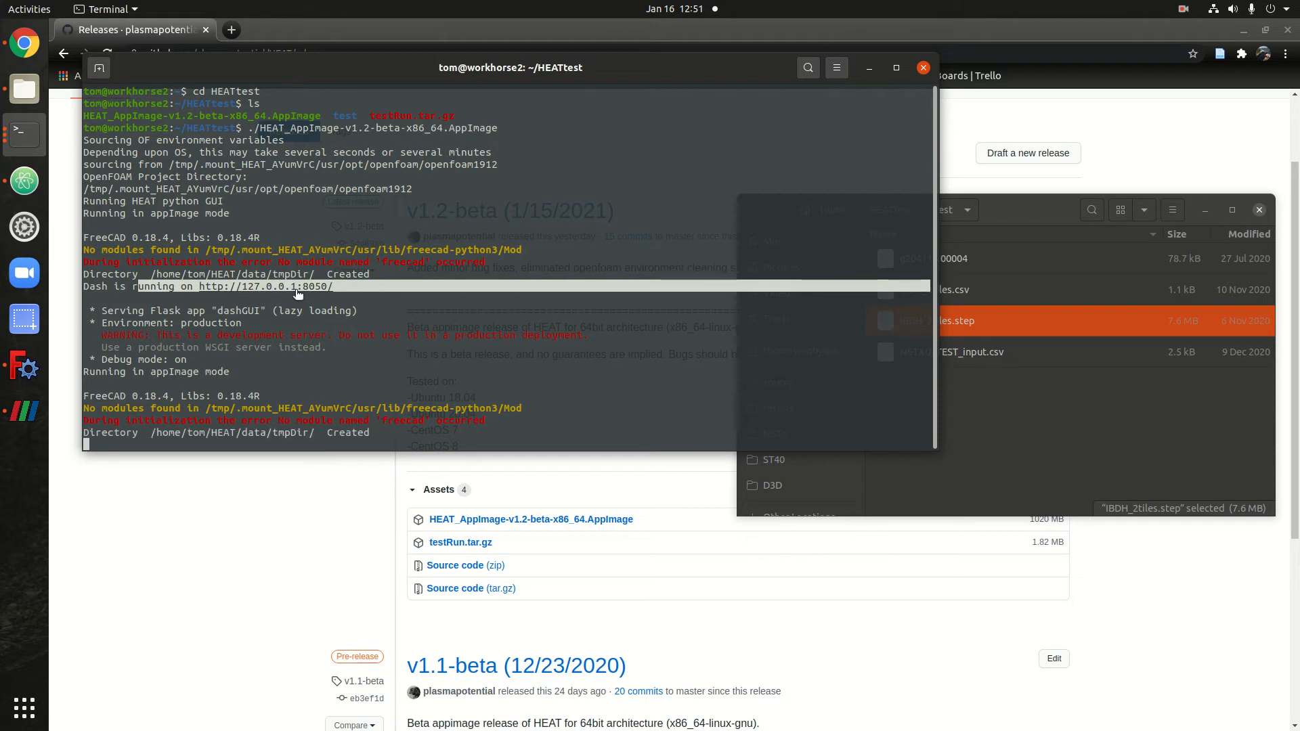
# - Open the HEAT interface at 127.0.0.1:8050 in a new Chrome tab
pyautogui.click(230, 29)
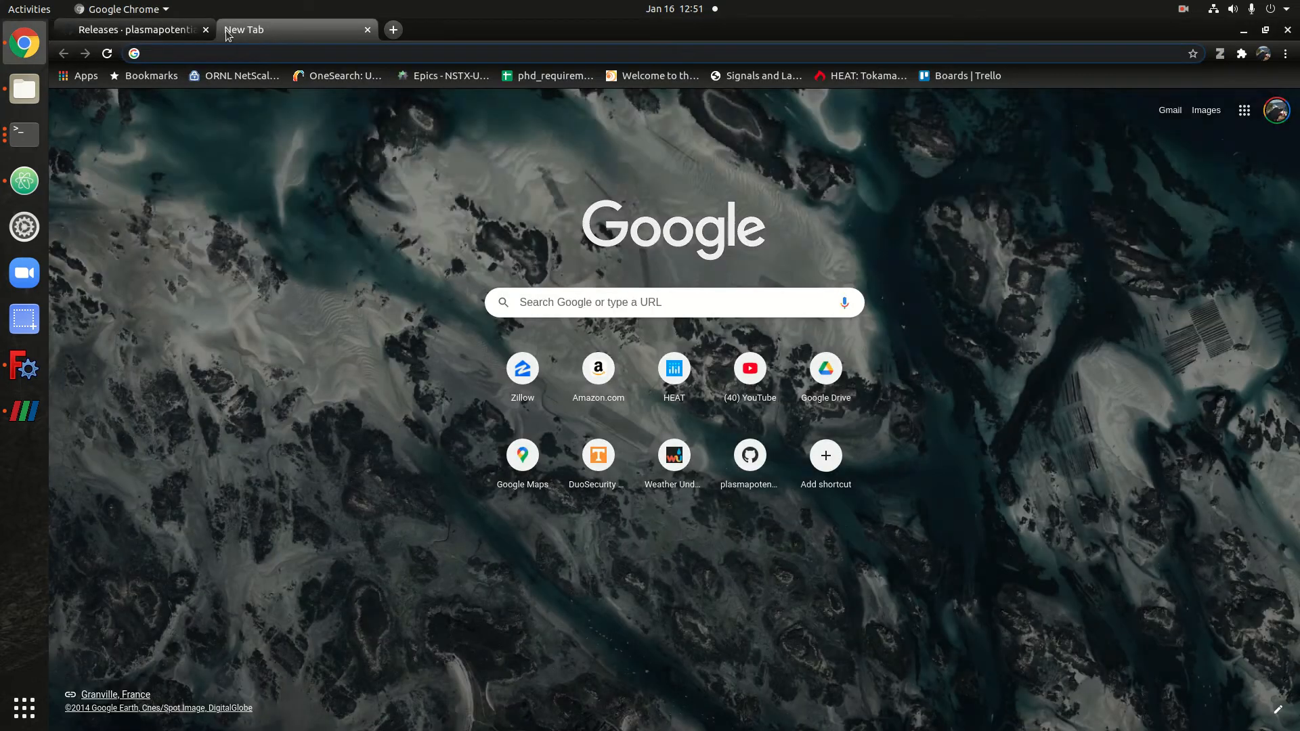
pyautogui.write('127')
pyautogui.press('Return')
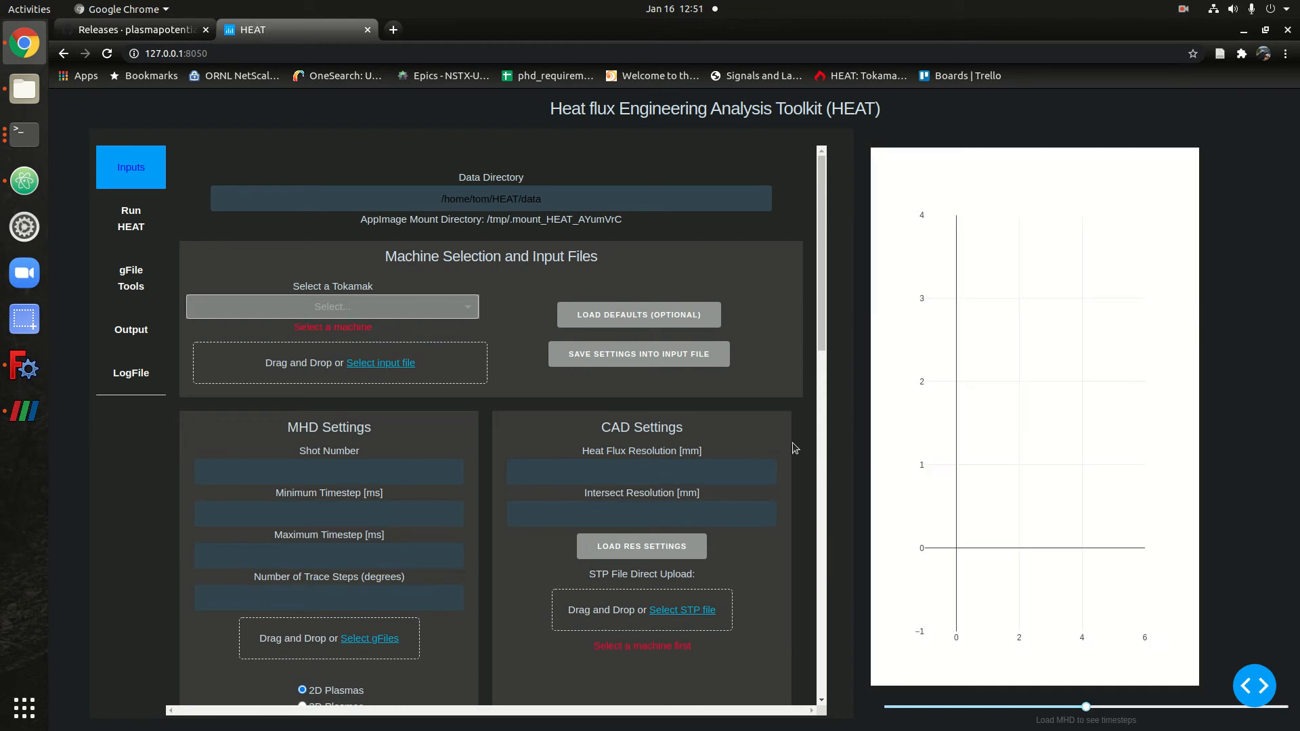
# - Examine the HEAT input page, including the data directory, AppImage mount directory, and the MHD, CAD and PFC settings sections
pyautogui.scroll(-5, 762, 450)
pyautogui.scroll(5, 760, 444)
pyautogui.click(425, 195)
pyautogui.tripleClick(665, 200)
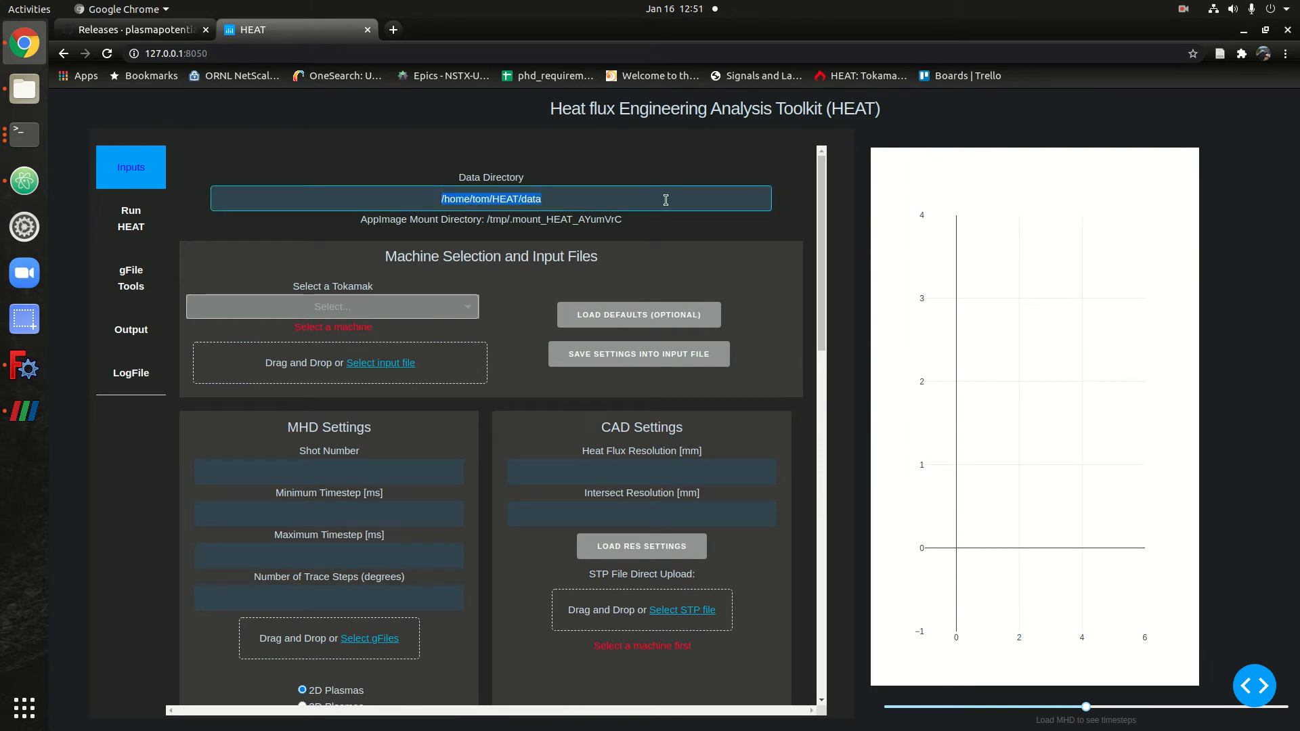
pyautogui.click(478, 228)
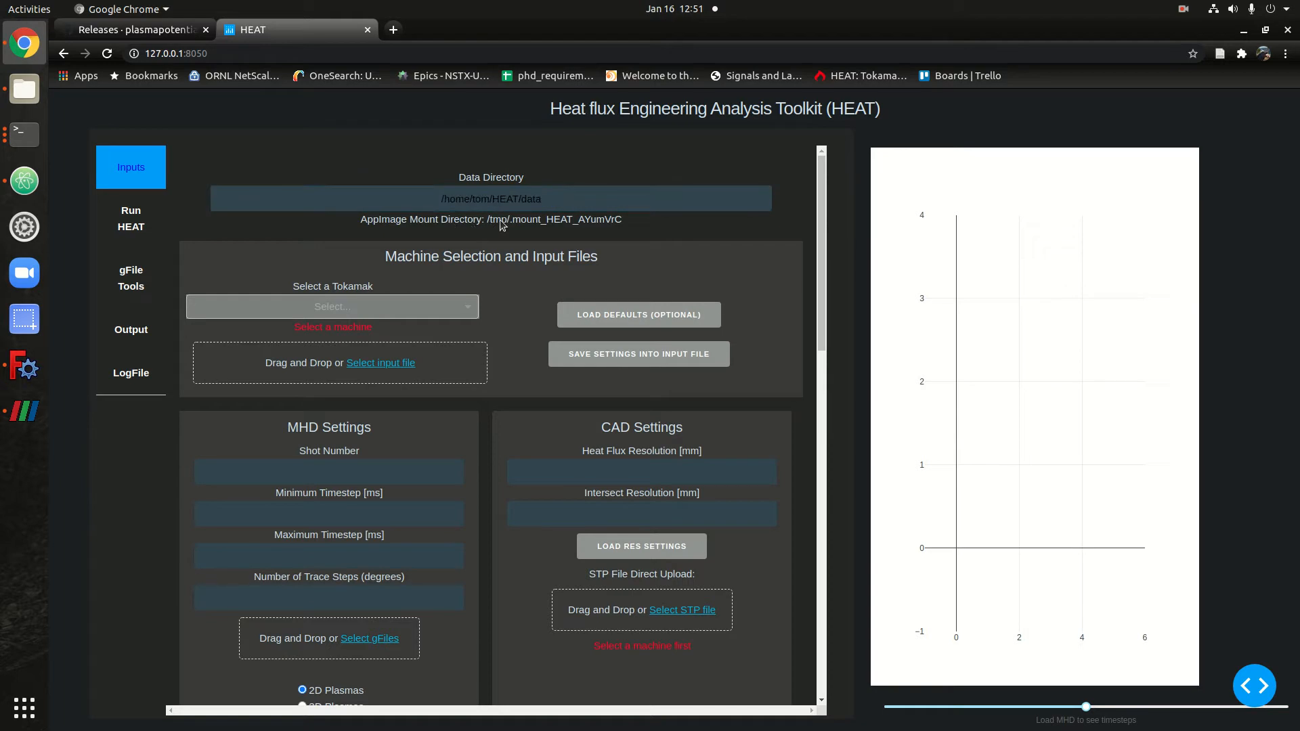
pyautogui.scroll(-2, 510, 325)
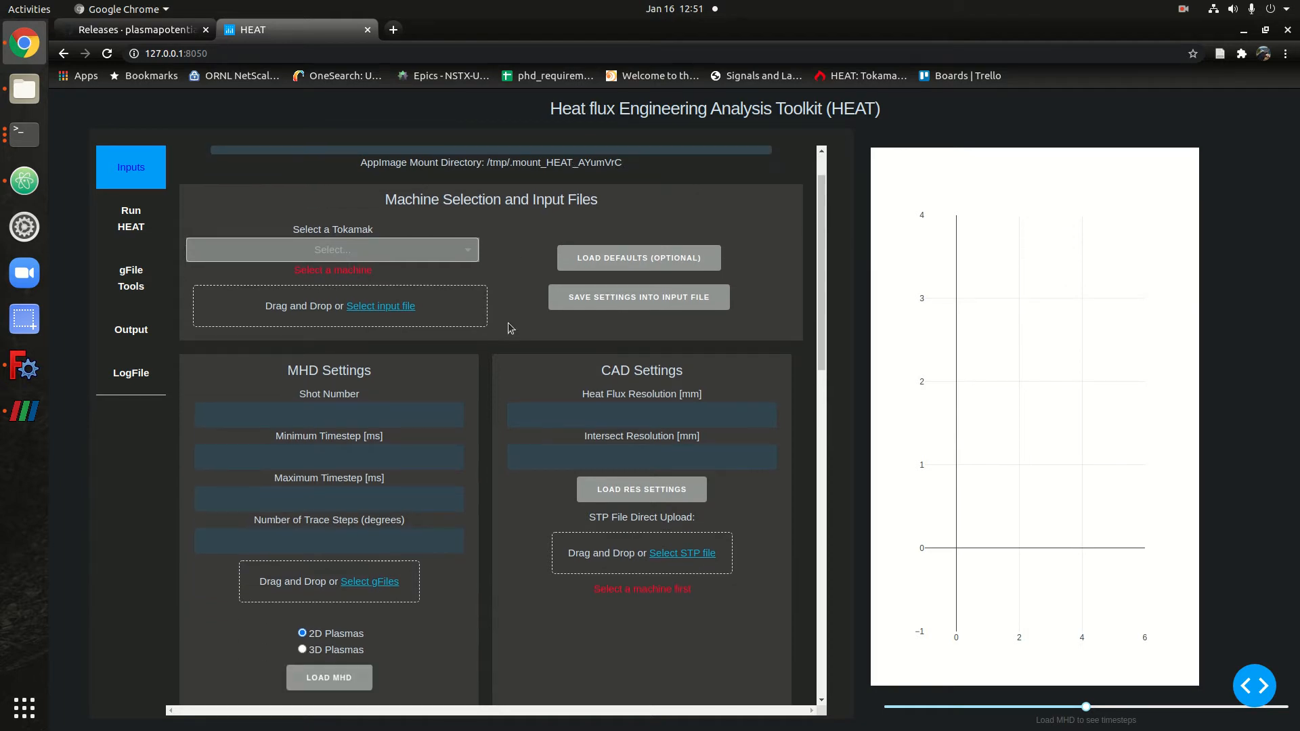
pyautogui.scroll(2, 501, 324)
pyautogui.scroll(-4, 487, 320)
pyautogui.scroll(-3, 486, 320)
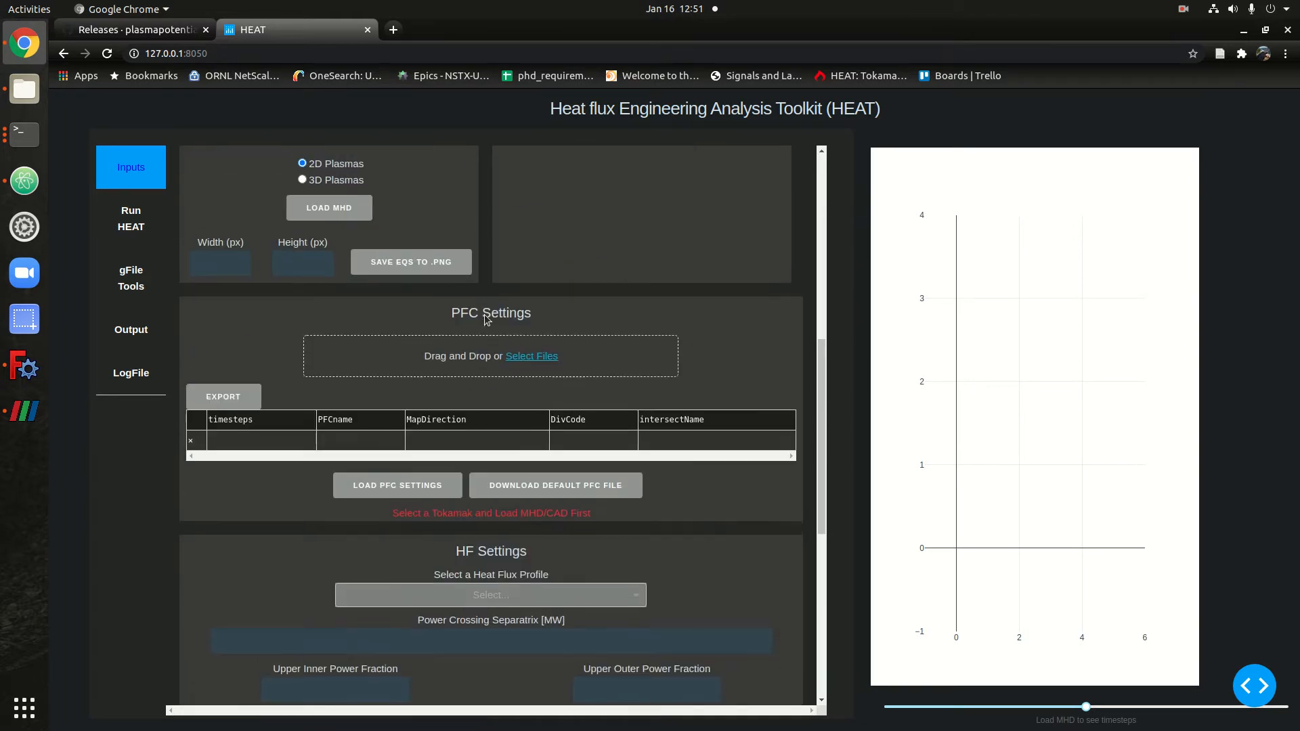
# - Choose NSTX-U as the tokamak and load NSTXU_TEST_input.csv from the test folder as the input file
pyautogui.scroll(7, 420, 315)
pyautogui.click(306, 318)
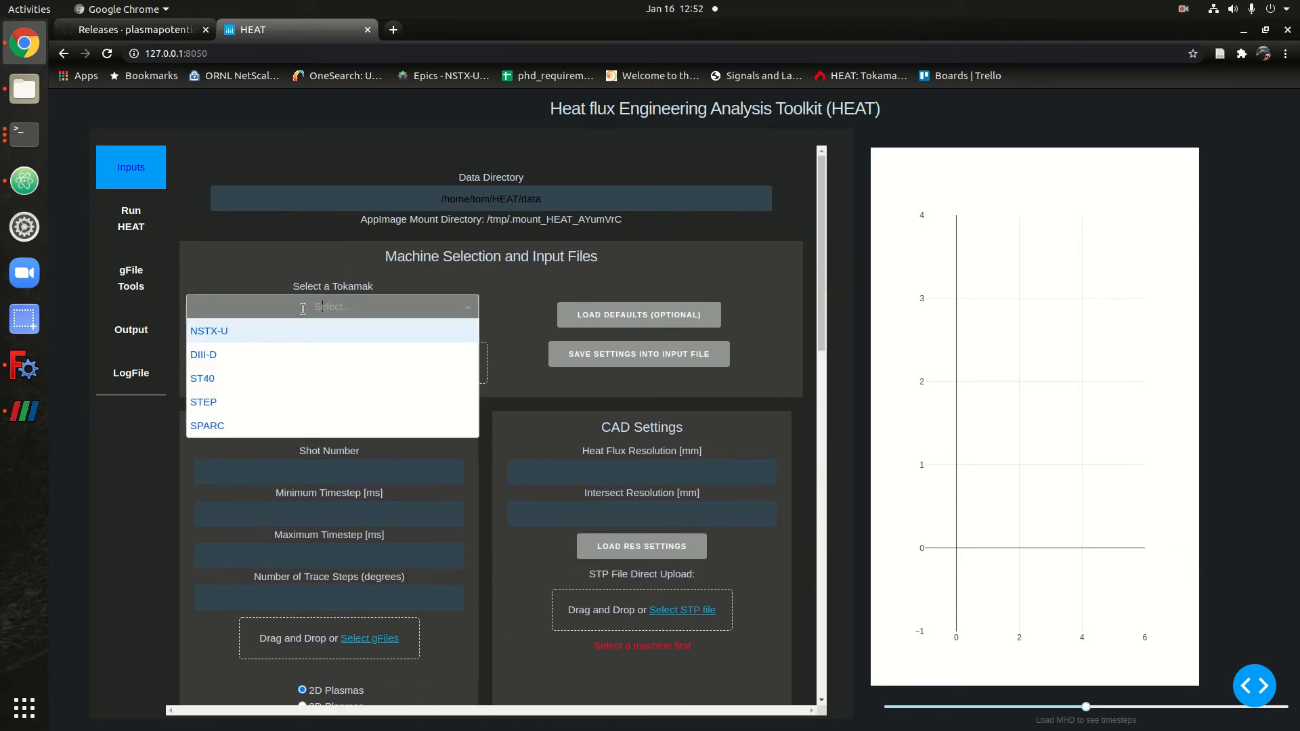
pyautogui.click(218, 332)
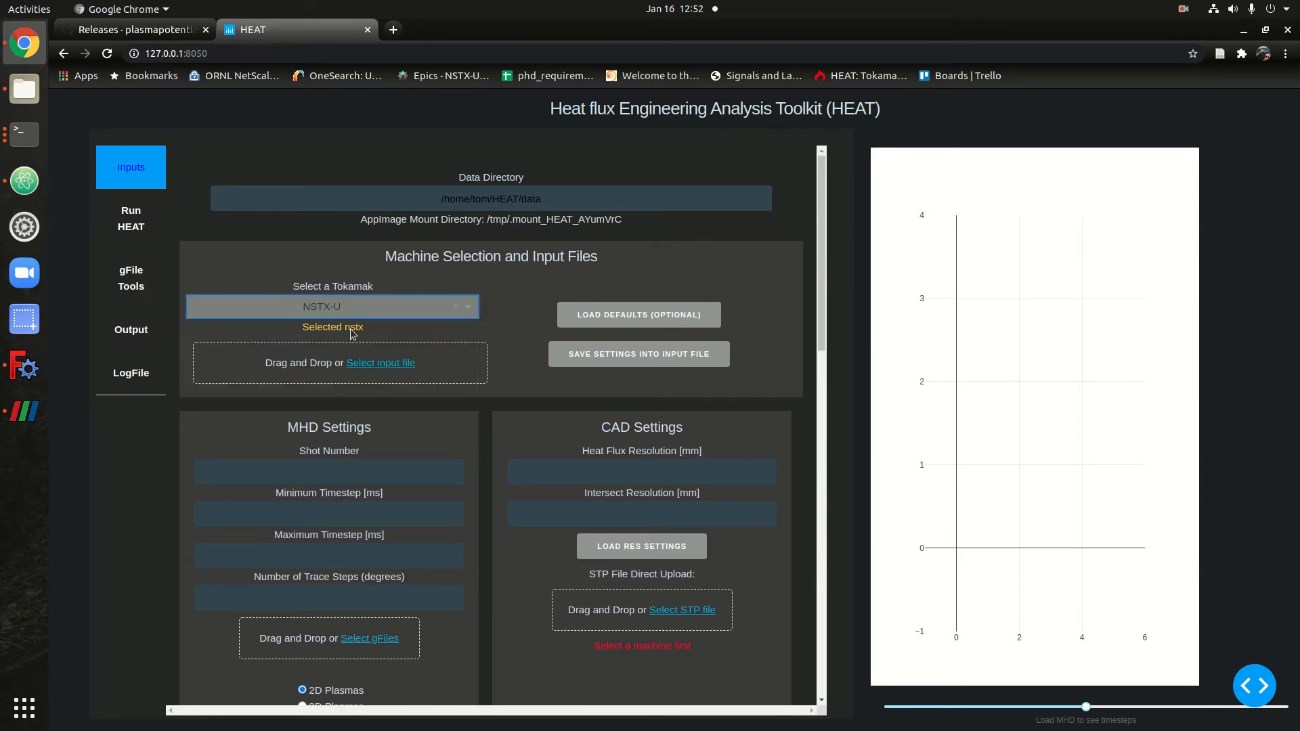
pyautogui.click(25, 89)
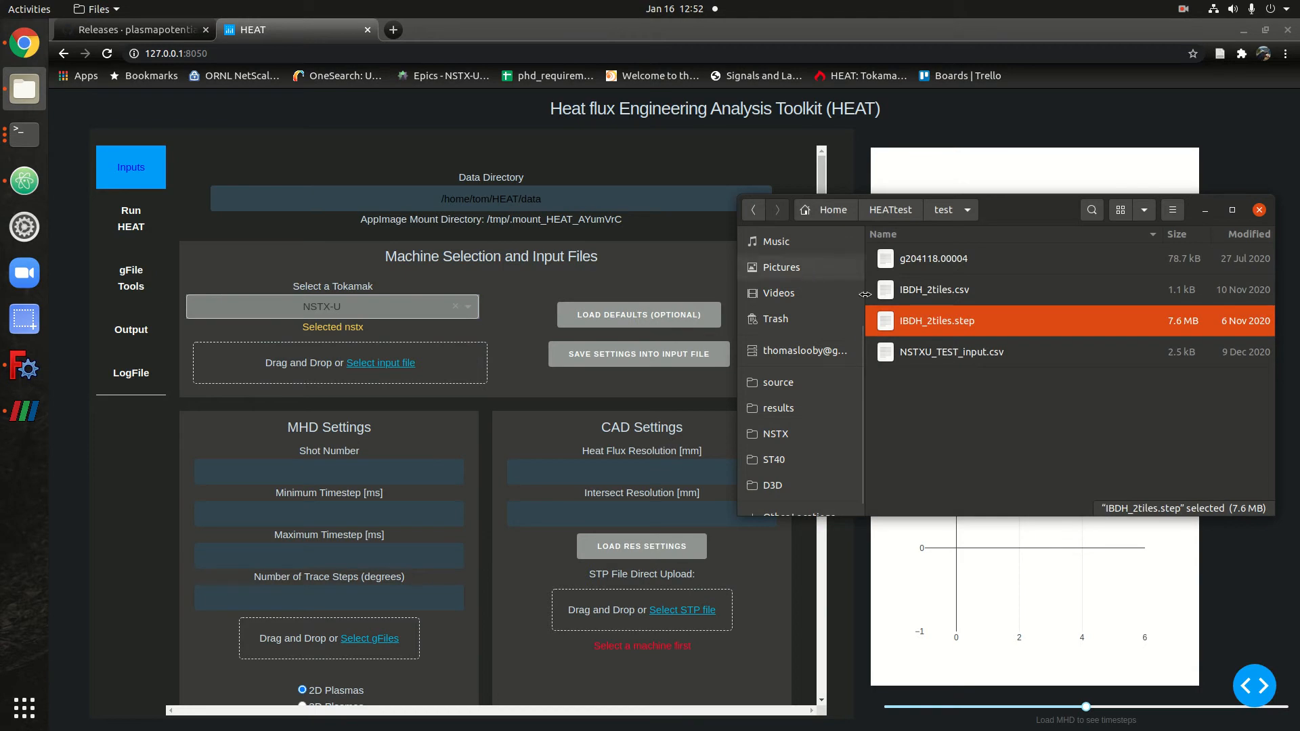
pyautogui.click(973, 361)
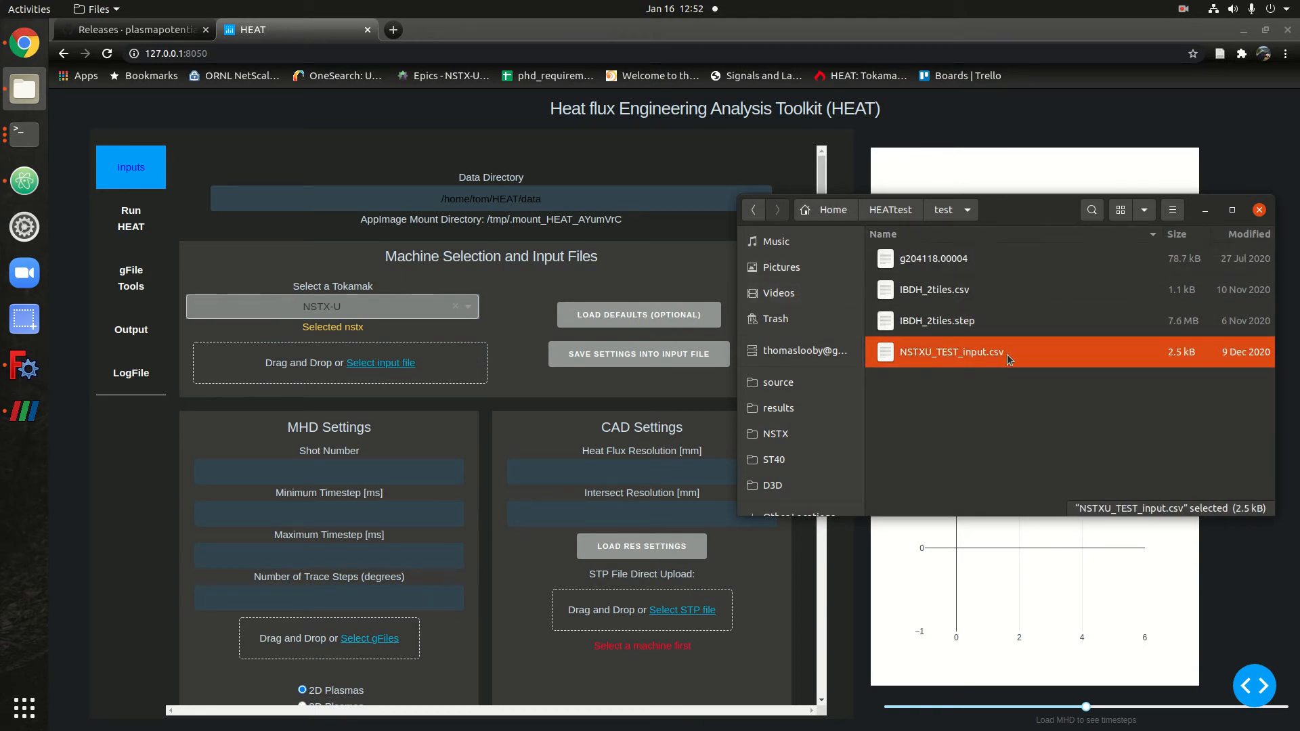
pyautogui.moveTo(977, 357); pyautogui.dragTo(296, 358)
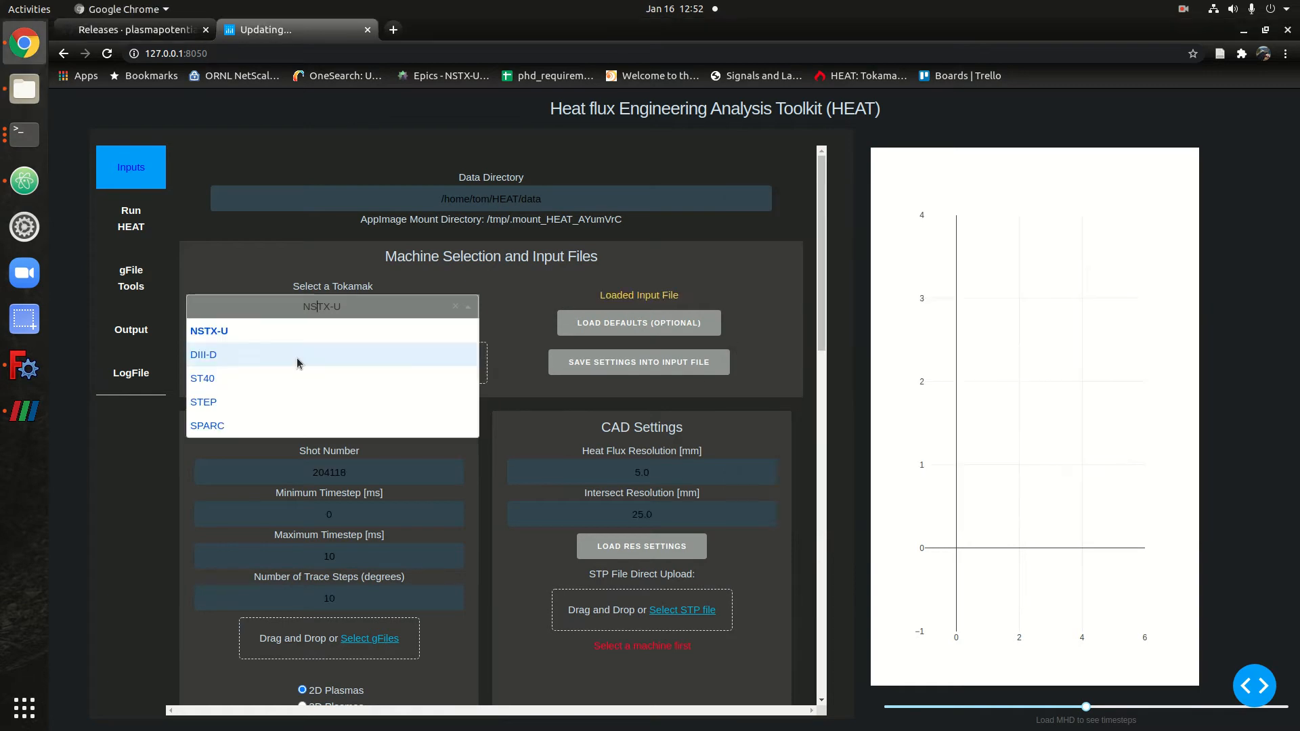
pyautogui.click(501, 540)
# - Compare the loaded MHD and CAD settings with NSTXU_TEST_input.csv in Atom, checking its shot variable
pyautogui.scroll(-4, 357, 487)
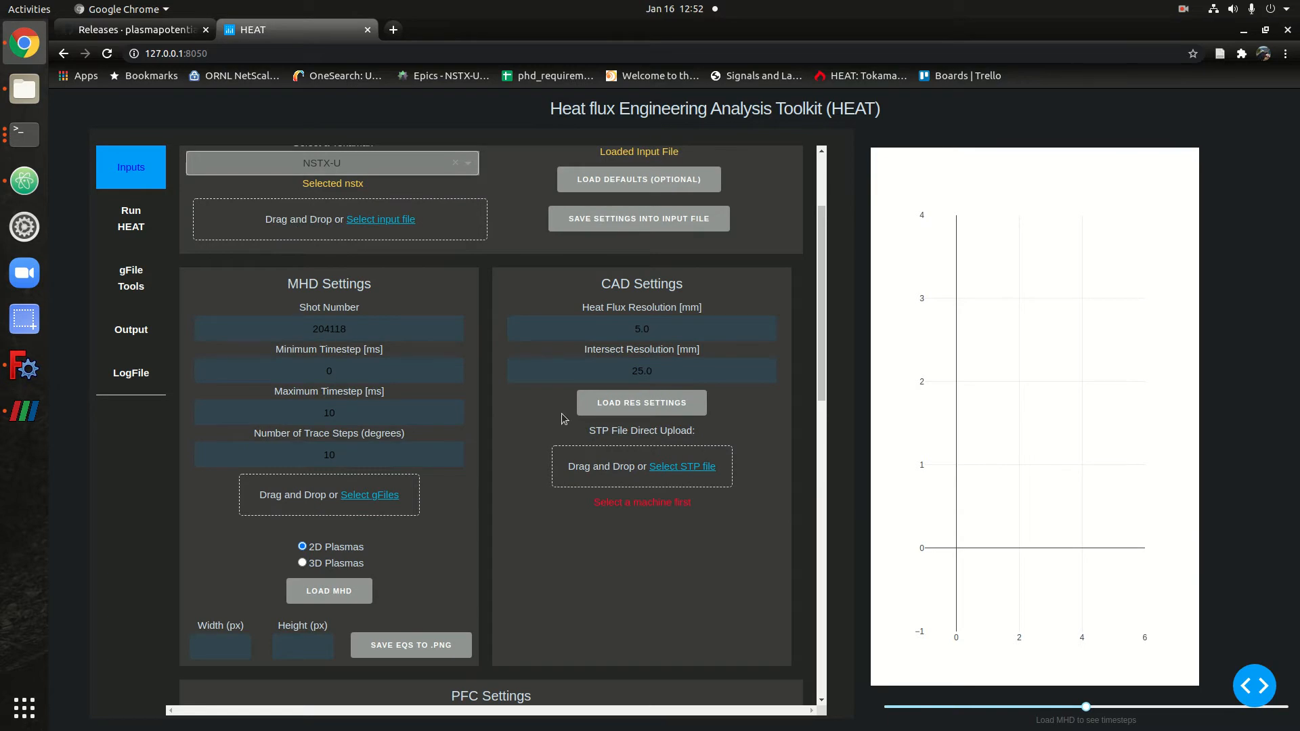
pyautogui.scroll(-1, 326, 380)
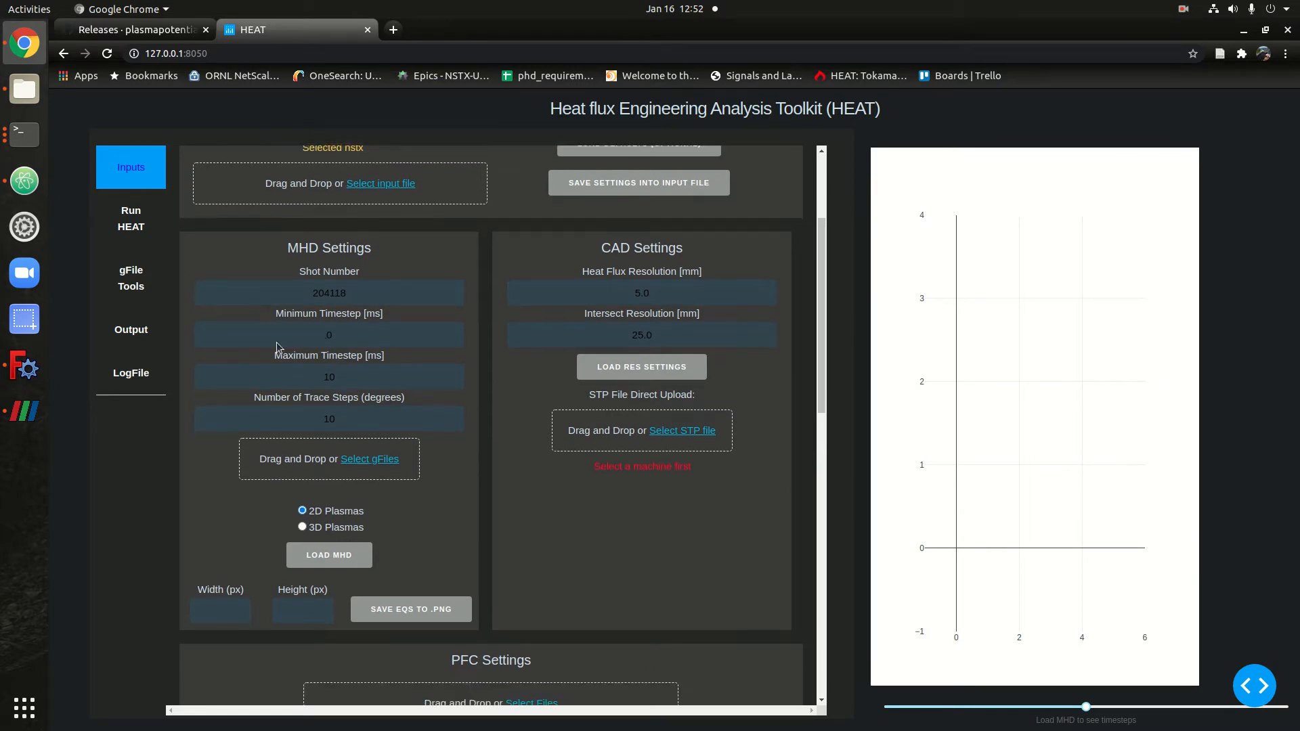
pyautogui.click(24, 180)
pyautogui.click(236, 320)
pyautogui.scroll(10, 268, 365)
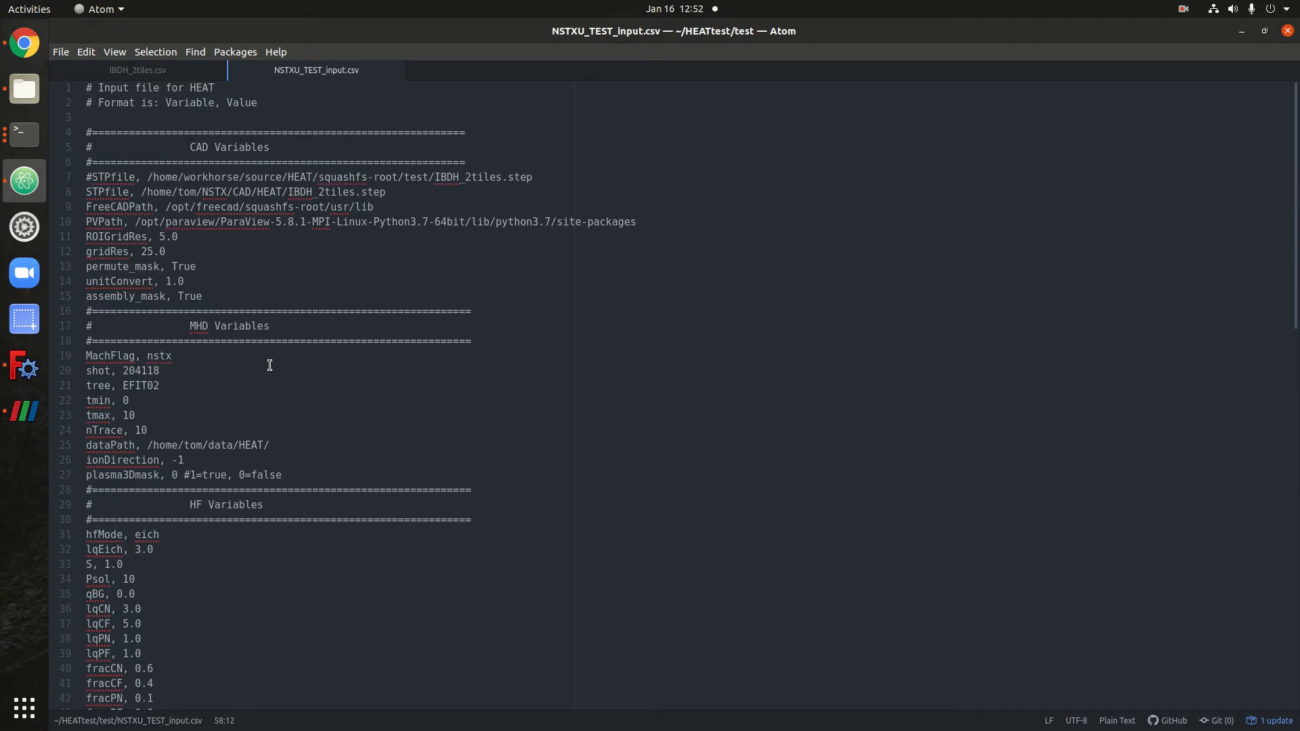
pyautogui.moveTo(106, 356)
pyautogui.mouseDown()
pyautogui.moveTo(172, 359)
pyautogui.moveTo(84, 365)
pyautogui.mouseUp()
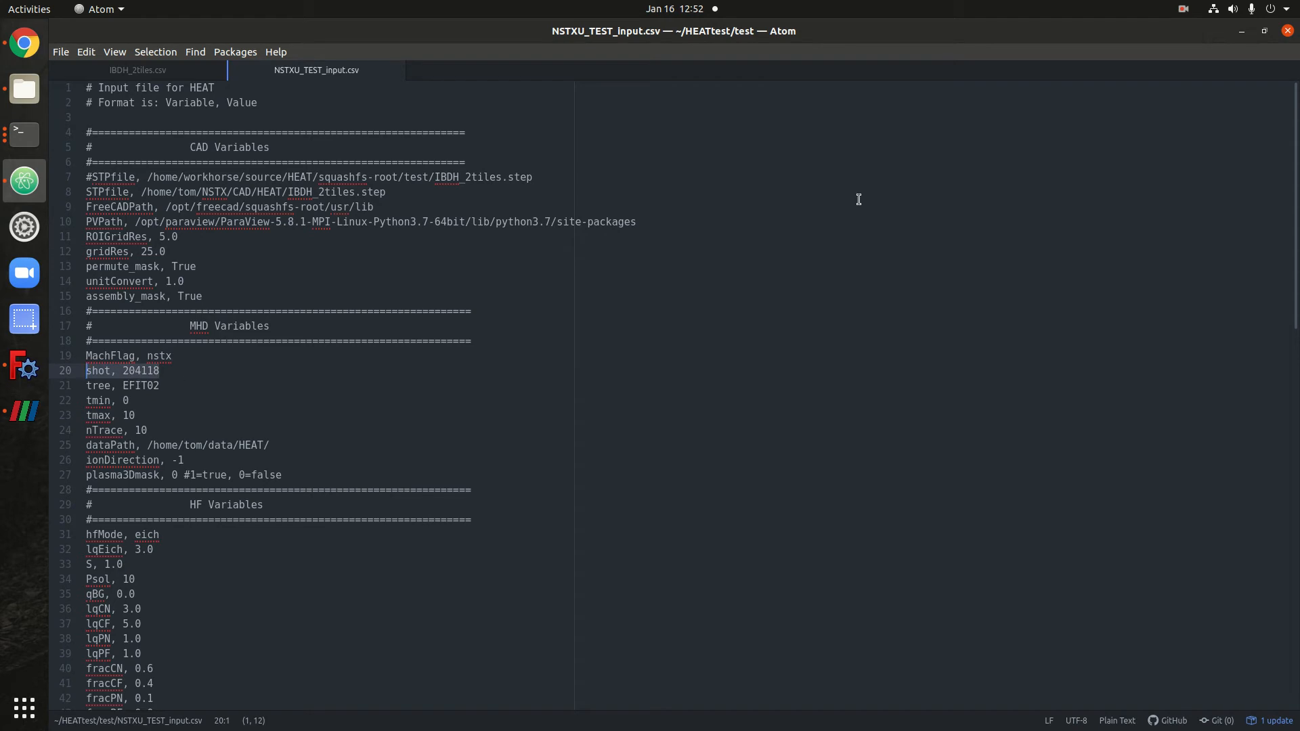
pyautogui.click(1240, 30)
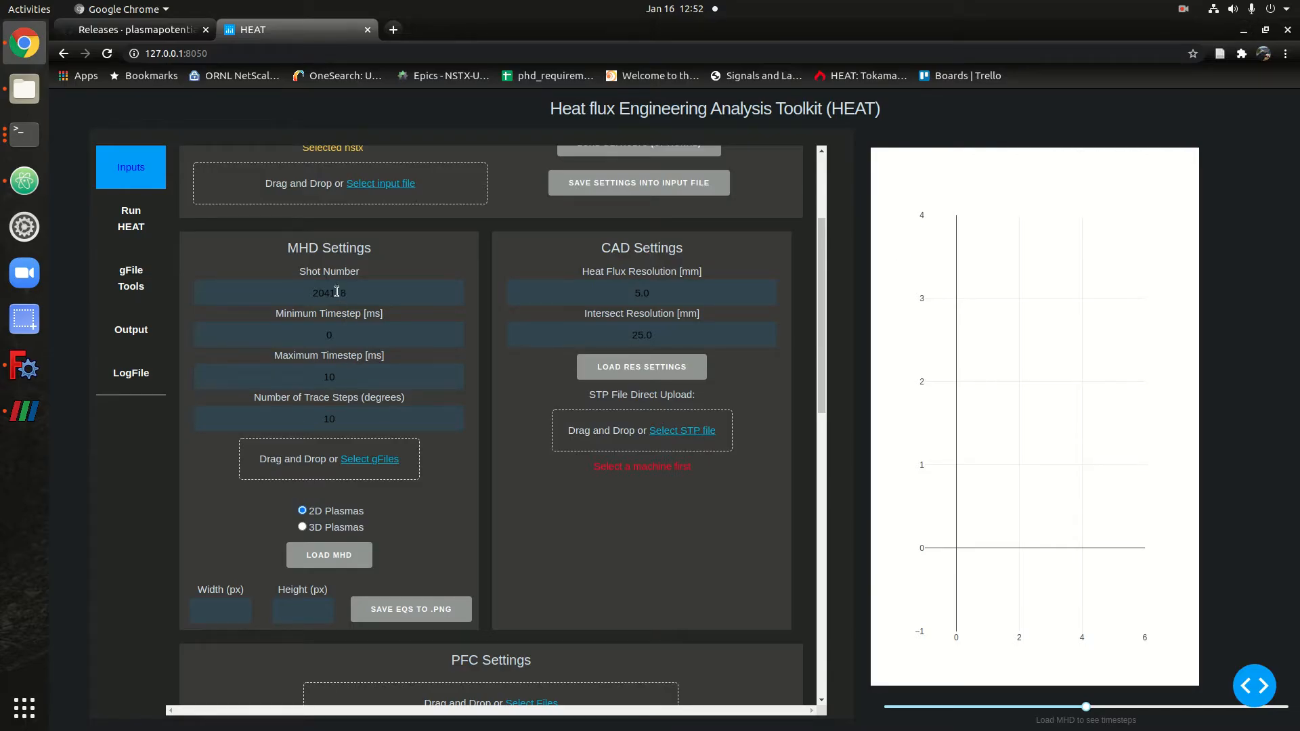
# - Check the Shot Number field in the MHD settings and find the option for saving settings into an input file
pyautogui.click(369, 299)
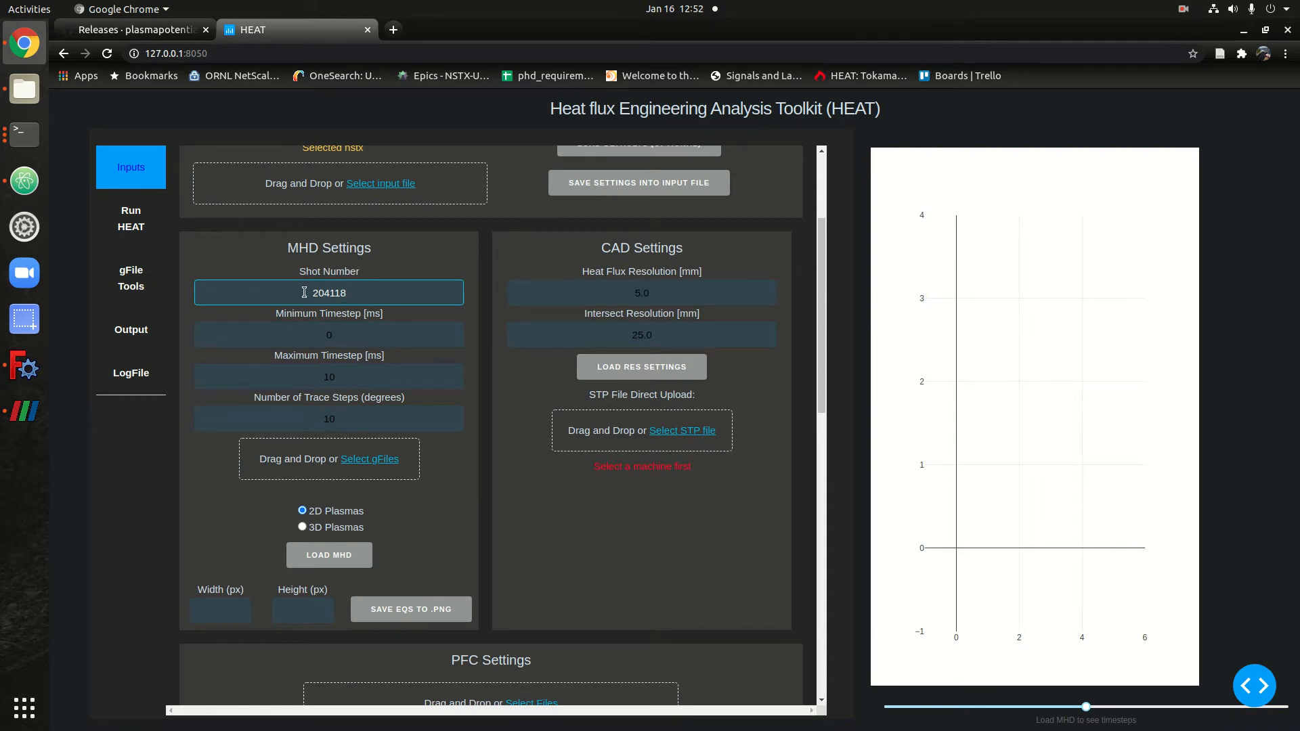
pyautogui.scroll(-4, 500, 440)
pyautogui.scroll(6, 520, 421)
pyautogui.scroll(1, 520, 421)
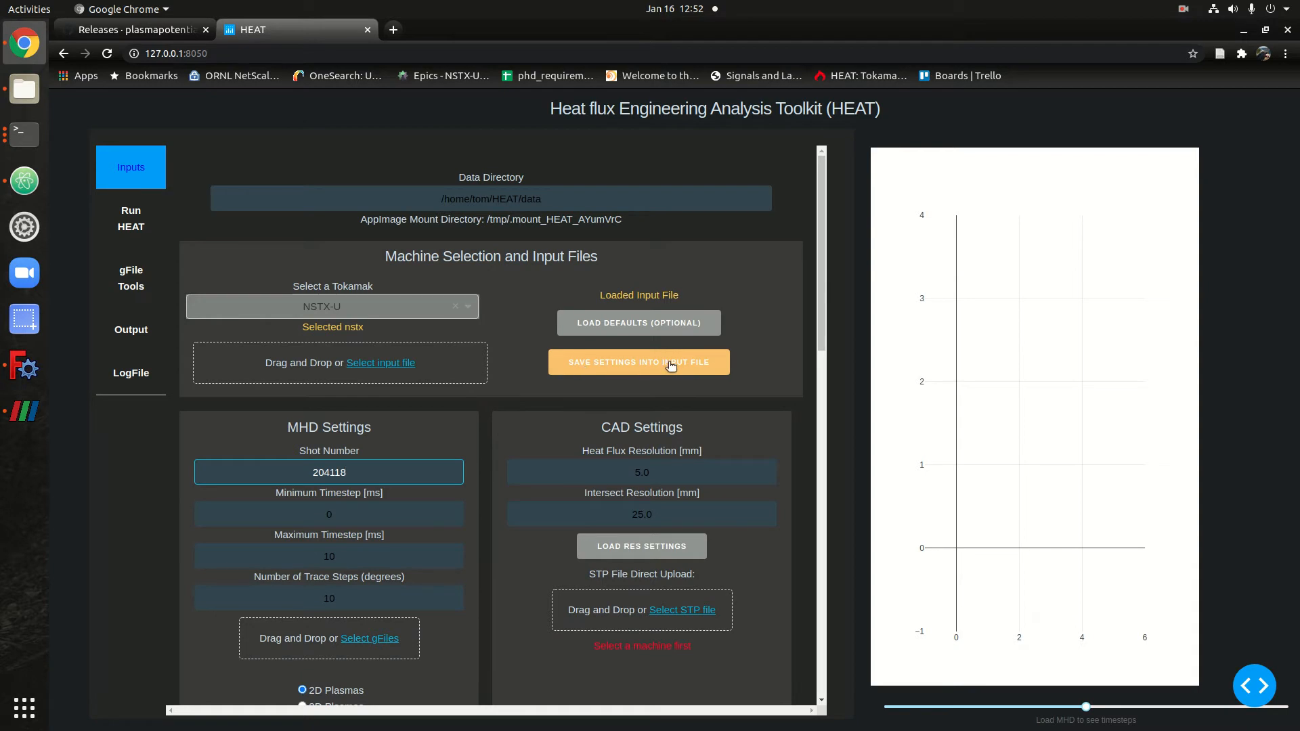
# - Check the Shot Number, Minimum Timestep and Maximum Timestep fields in the MHD settings
pyautogui.scroll(-3, 472, 501)
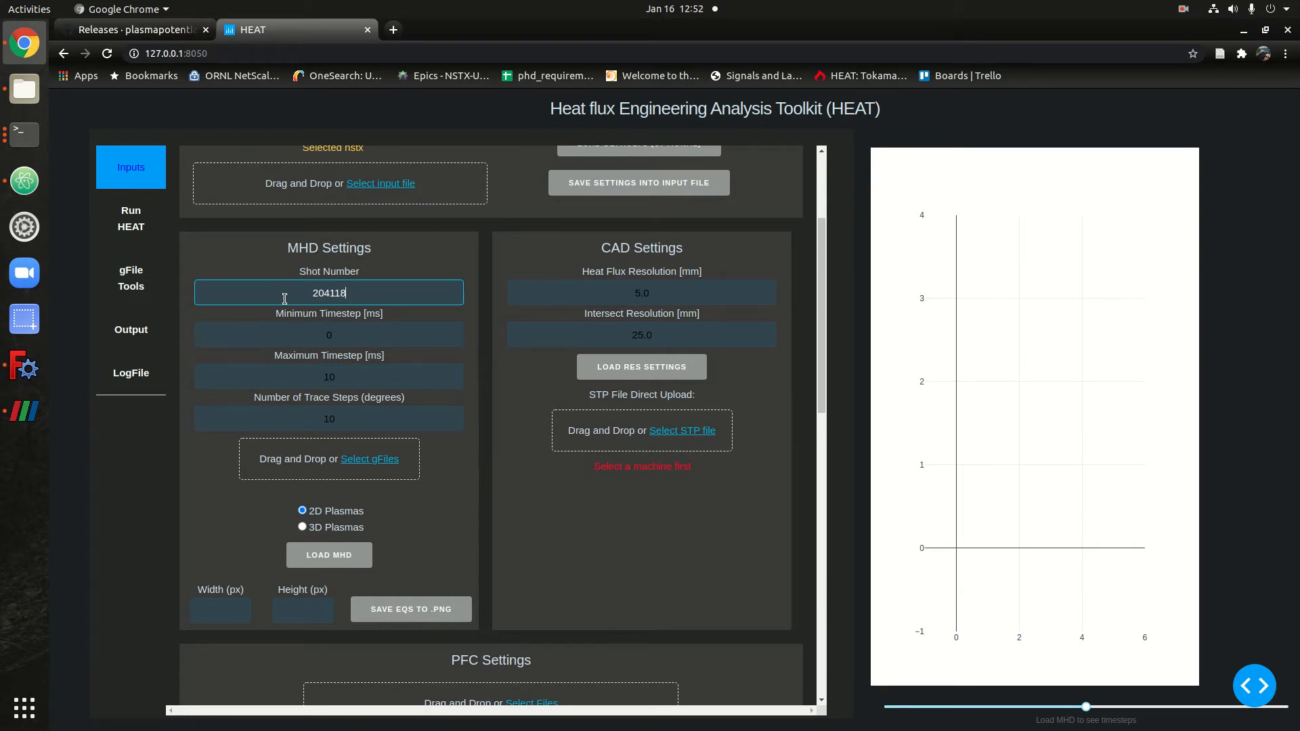
pyautogui.moveTo(319, 296); pyautogui.dragTo(344, 293)
pyautogui.click(362, 291)
pyautogui.click(288, 321)
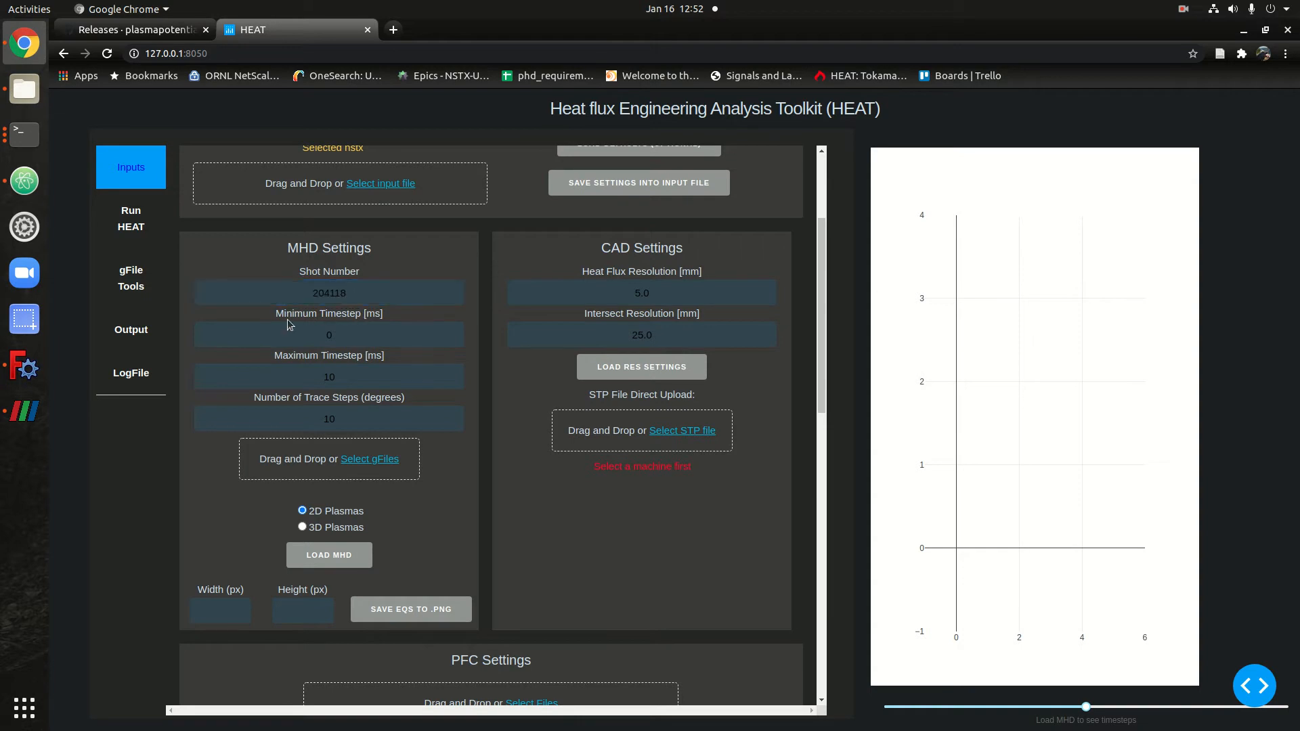
pyautogui.click(285, 330)
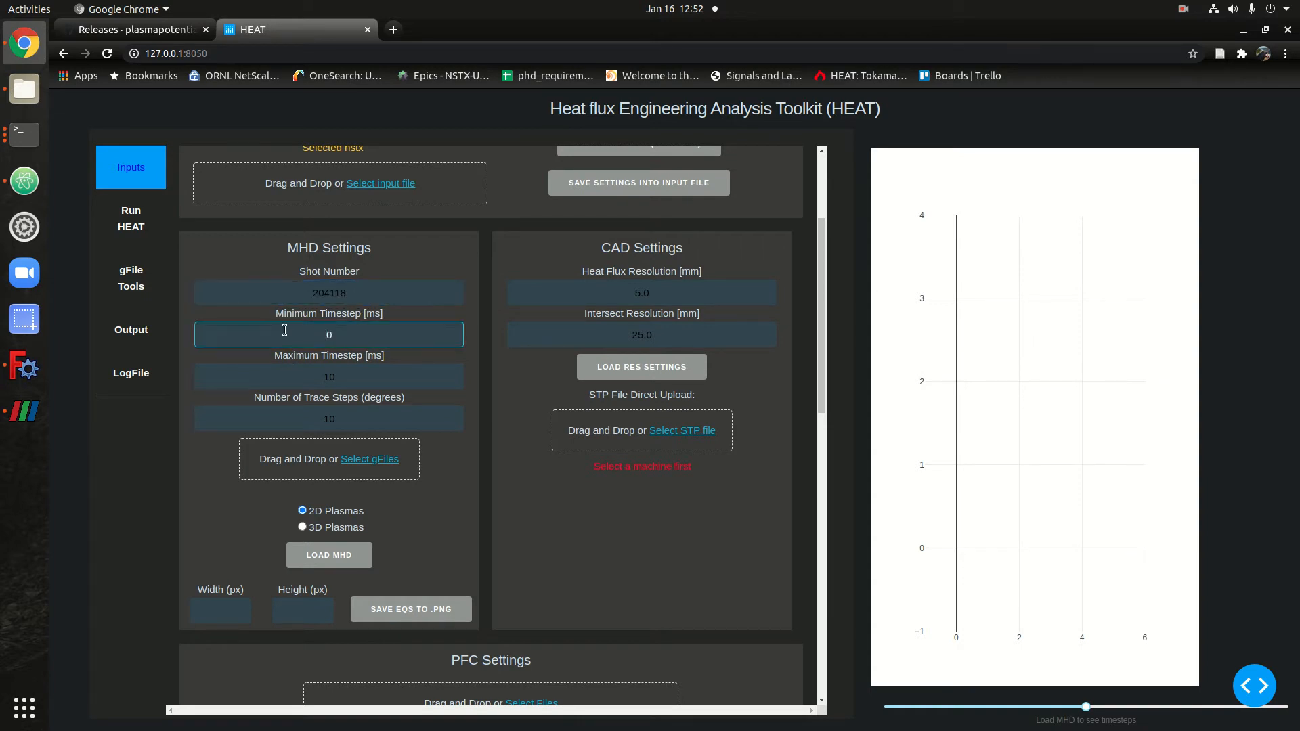
pyautogui.click(291, 372)
pyautogui.click(290, 334)
pyautogui.click(213, 460)
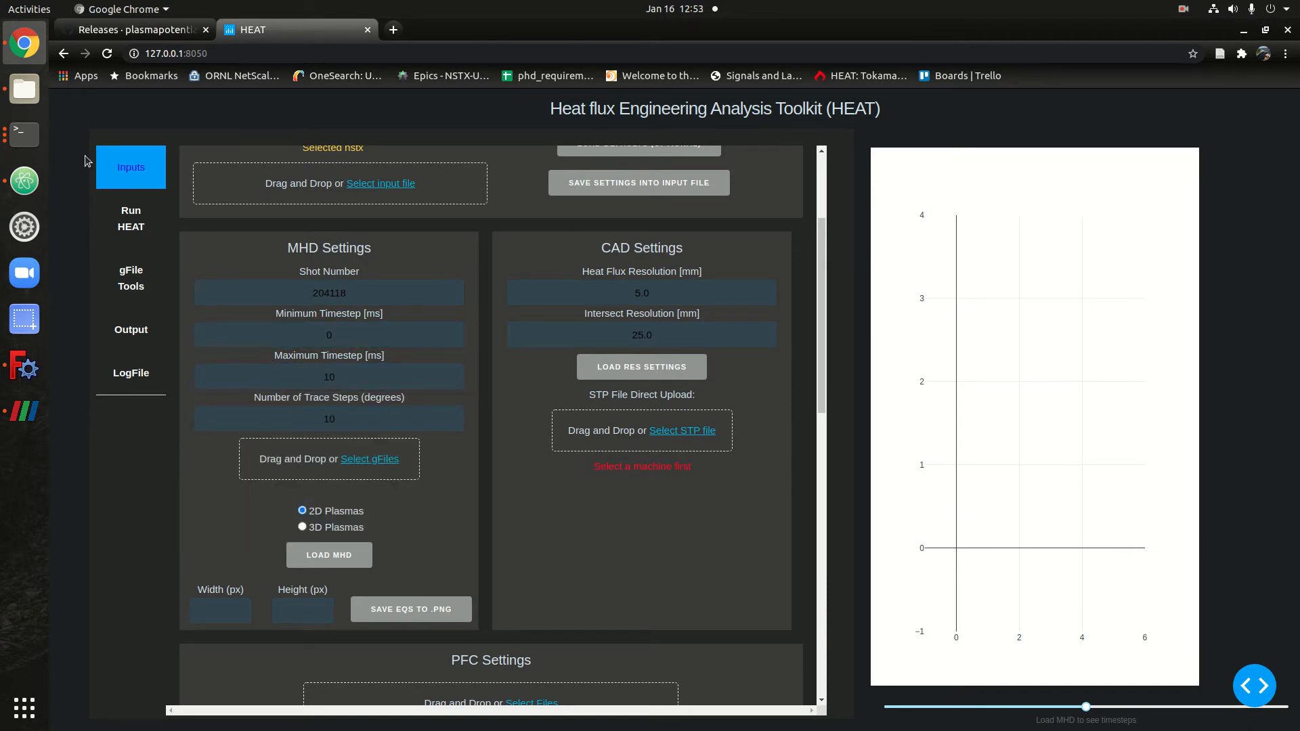
# - Upload g204118.00004 from the test folder as the gFile and load the MHD equilibrium
pyautogui.click(24, 88)
pyautogui.click(950, 257)
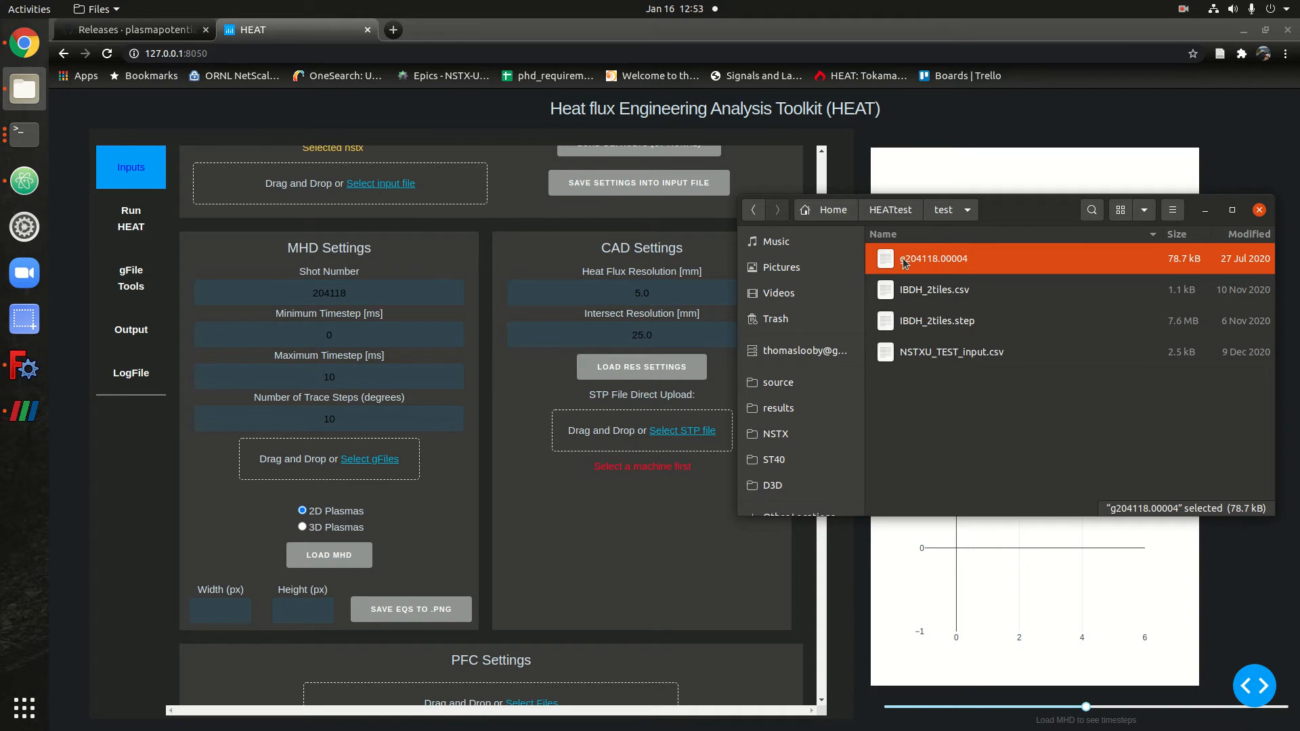
pyautogui.click(971, 257)
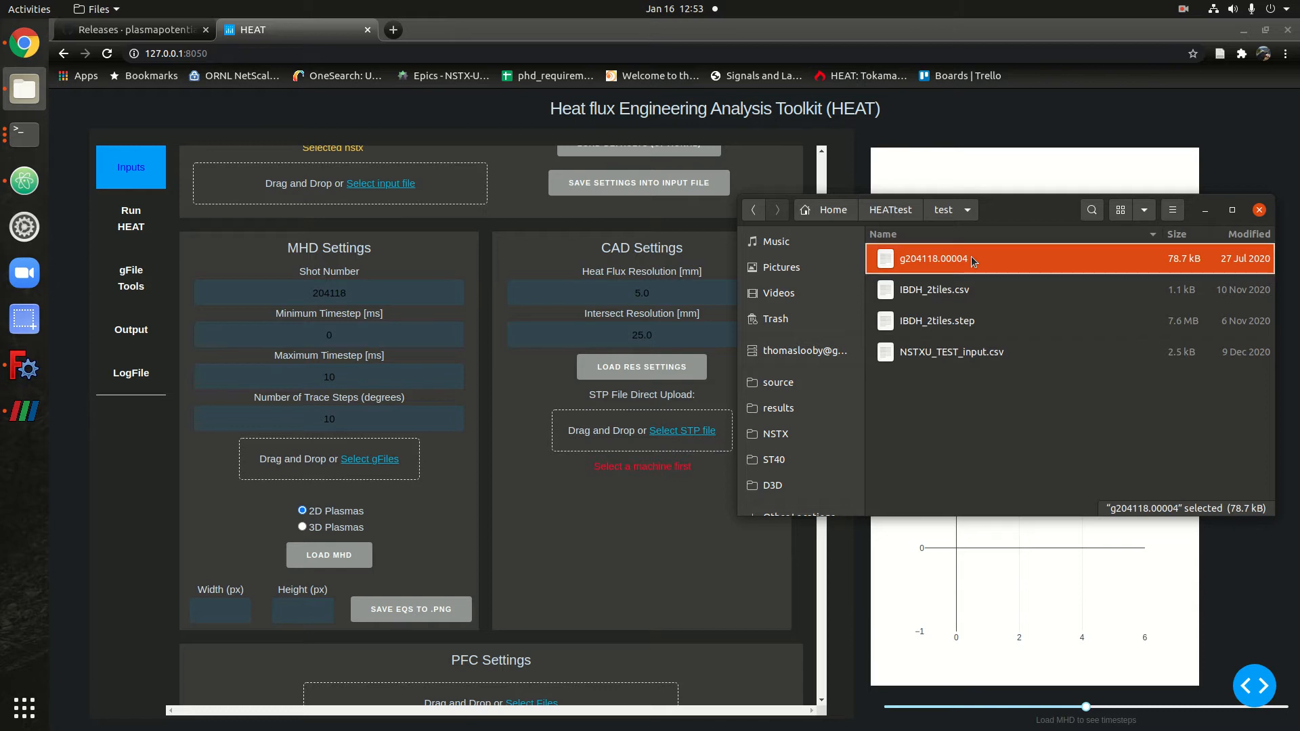
pyautogui.moveTo(989, 254); pyautogui.dragTo(285, 456)
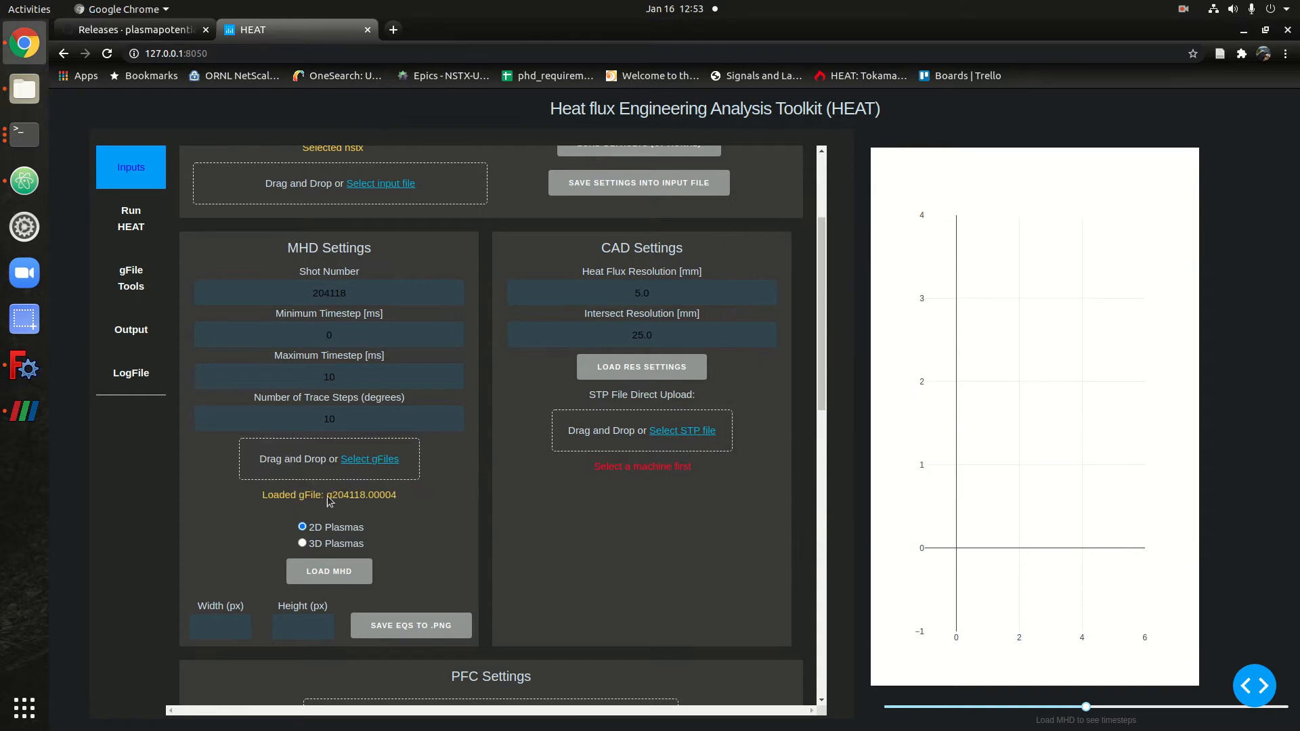
pyautogui.click(312, 571)
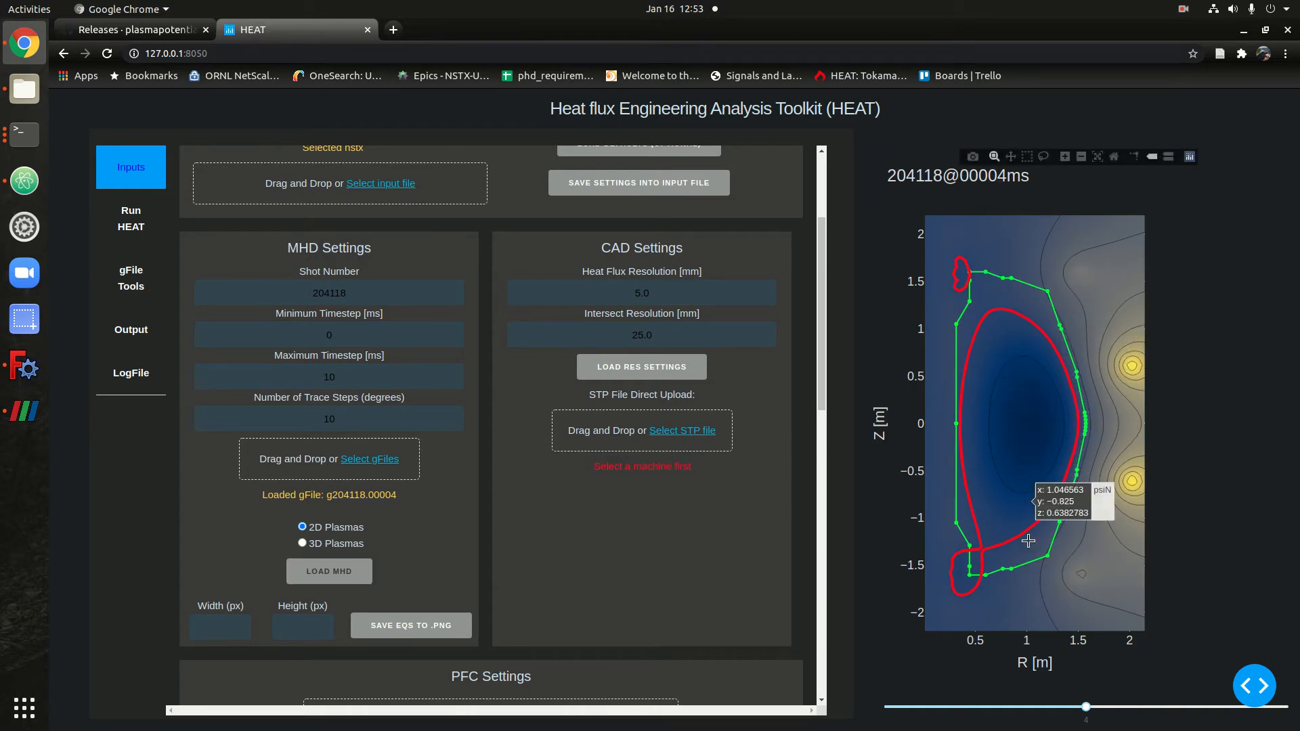
# - Inspect the lower divertor region of the equilibrium plot up close, restoring the full plot view
pyautogui.moveTo(1029, 623); pyautogui.dragTo(931, 491)
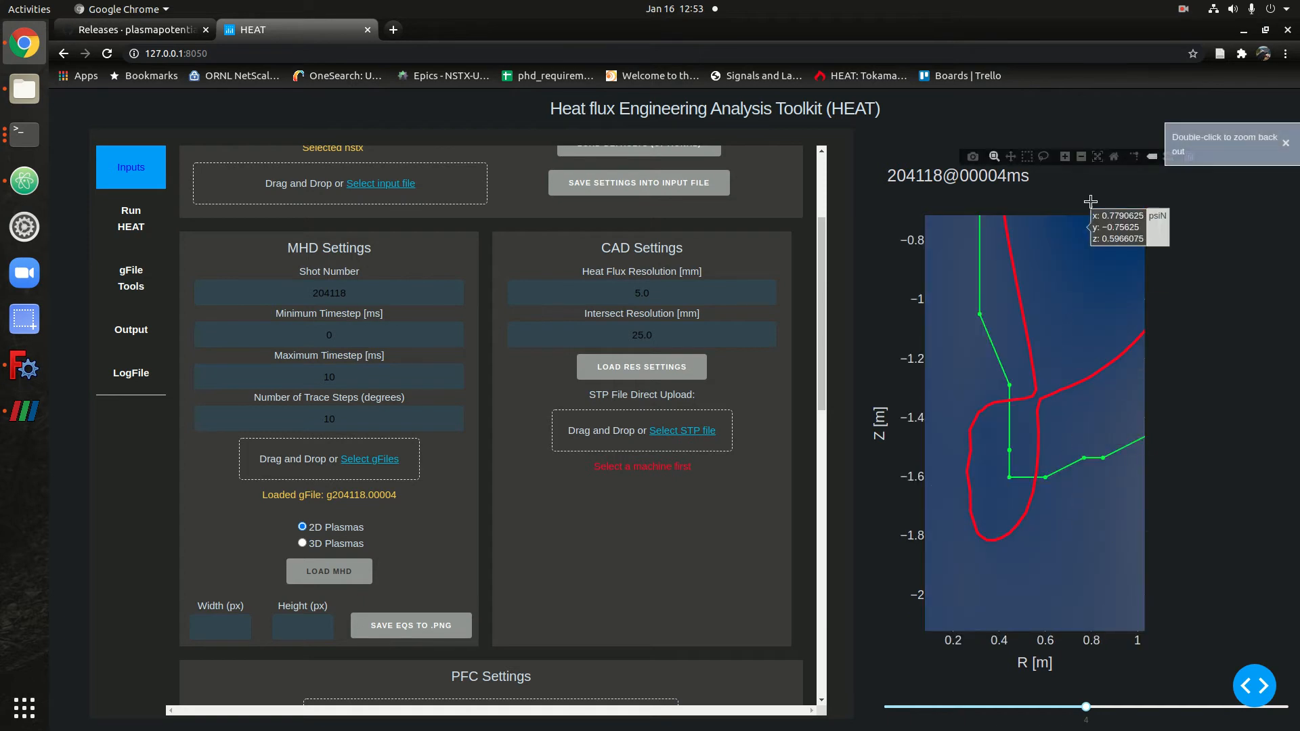
pyautogui.click(1114, 157)
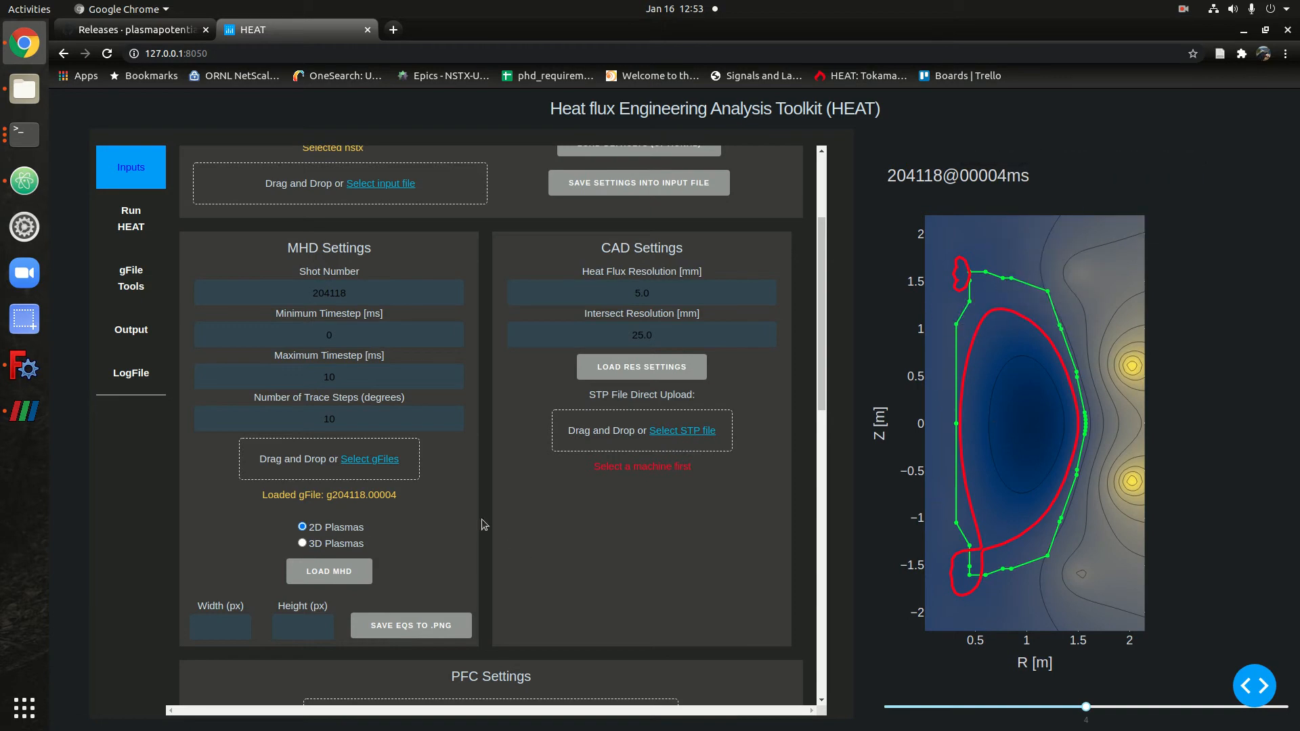
# - Check the Number of Trace Steps field, switch to ParaView and show the first Field_trace.vtk over the two tiles
pyautogui.doubleClick(350, 414)
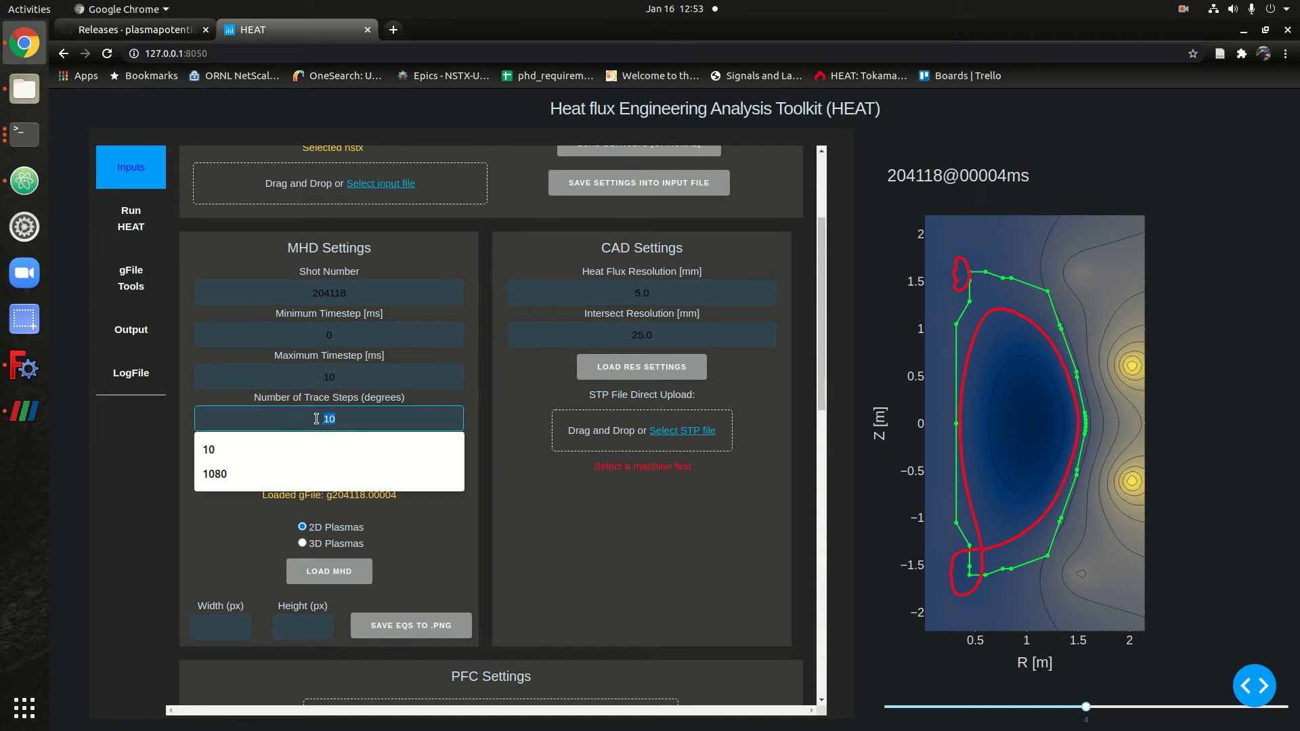
pyautogui.click(390, 398)
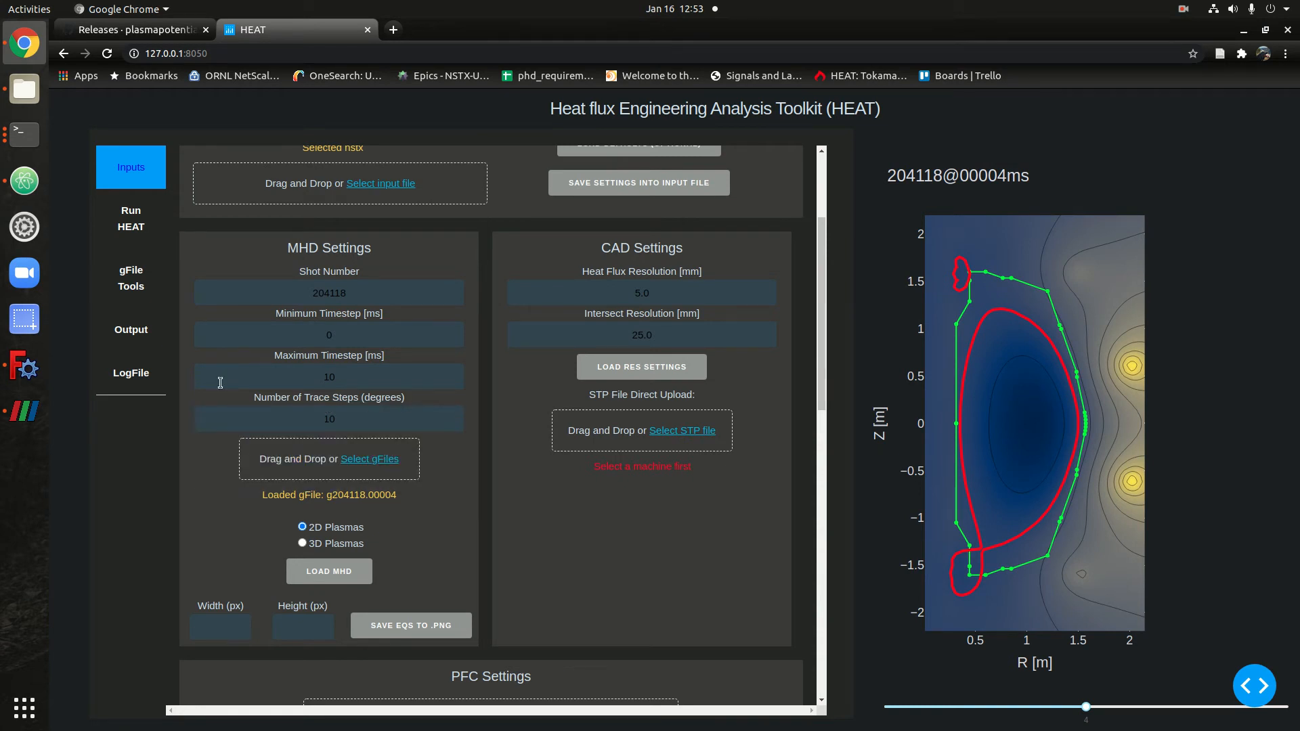
pyautogui.click(16, 419)
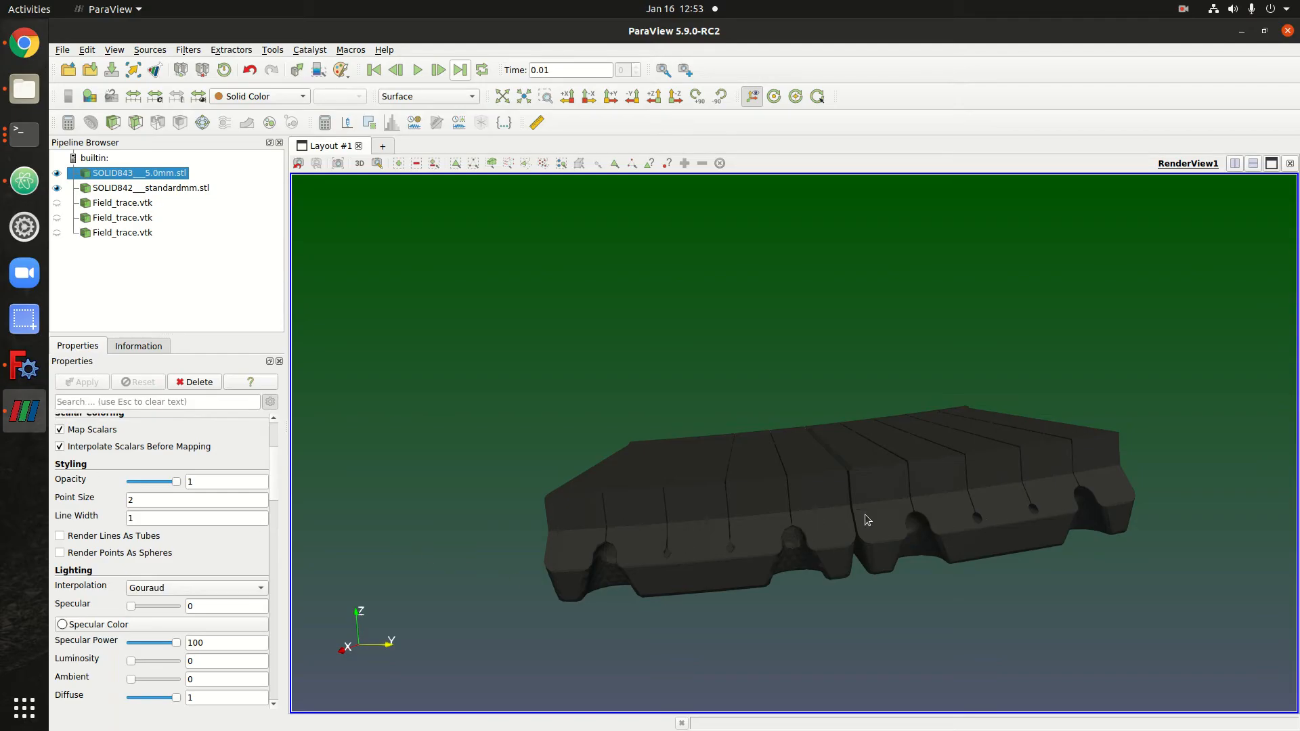
pyautogui.moveTo(661, 381); pyautogui.dragTo(670, 456)
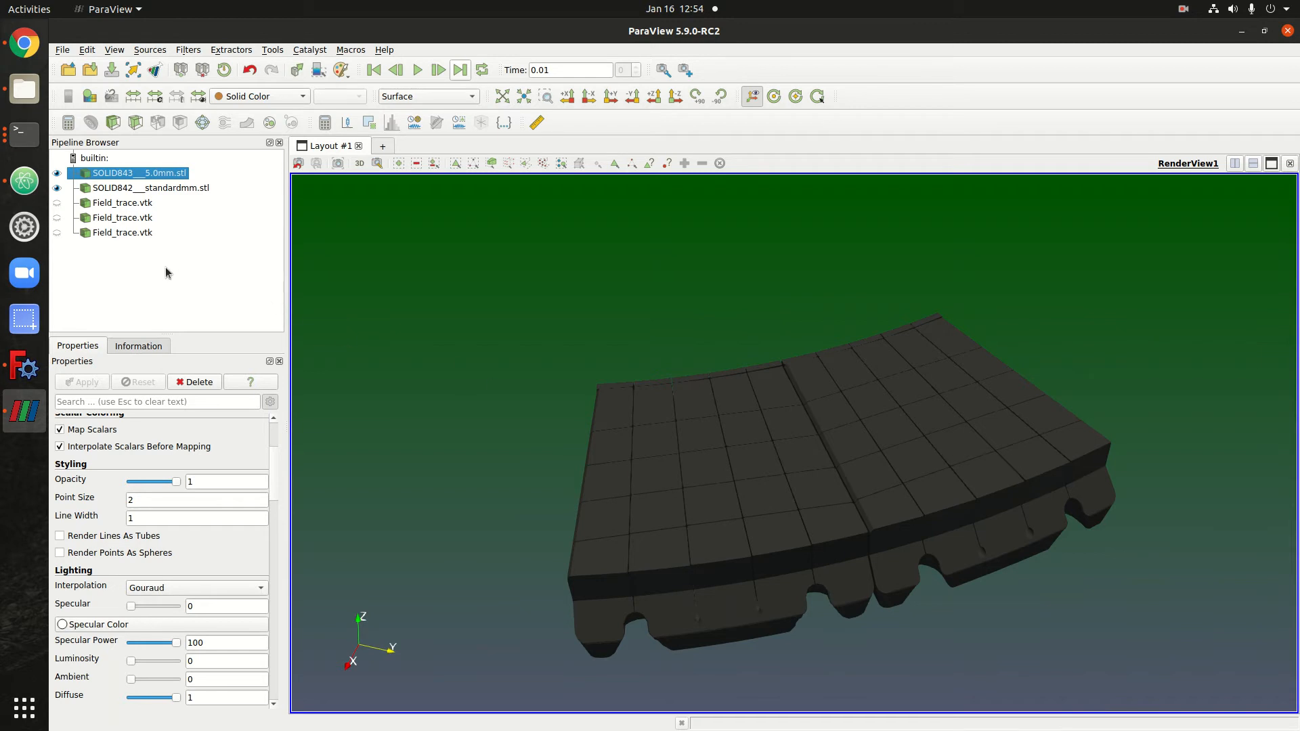
pyautogui.click(56, 203)
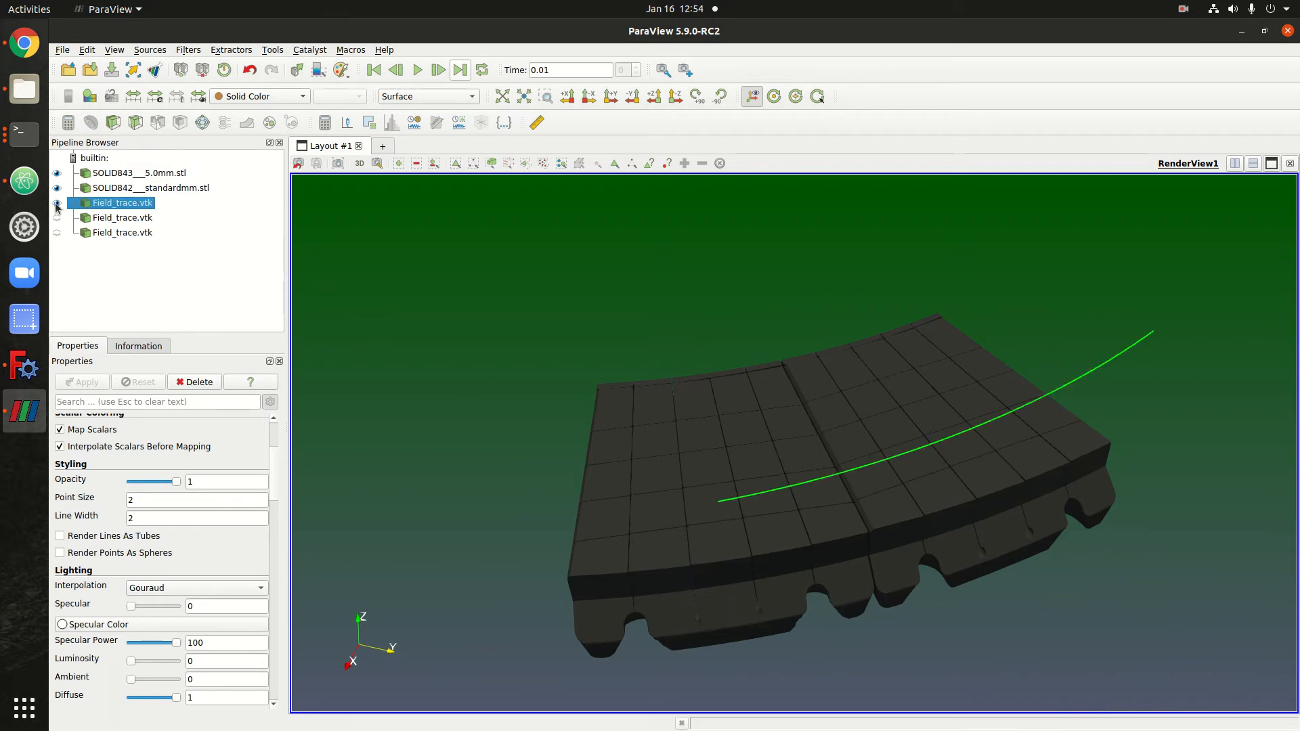
pyautogui.moveTo(912, 674)
pyautogui.mouseDown()
pyautogui.moveTo(892, 591)
pyautogui.moveTo(901, 643)
pyautogui.moveTo(777, 506)
pyautogui.mouseUp()
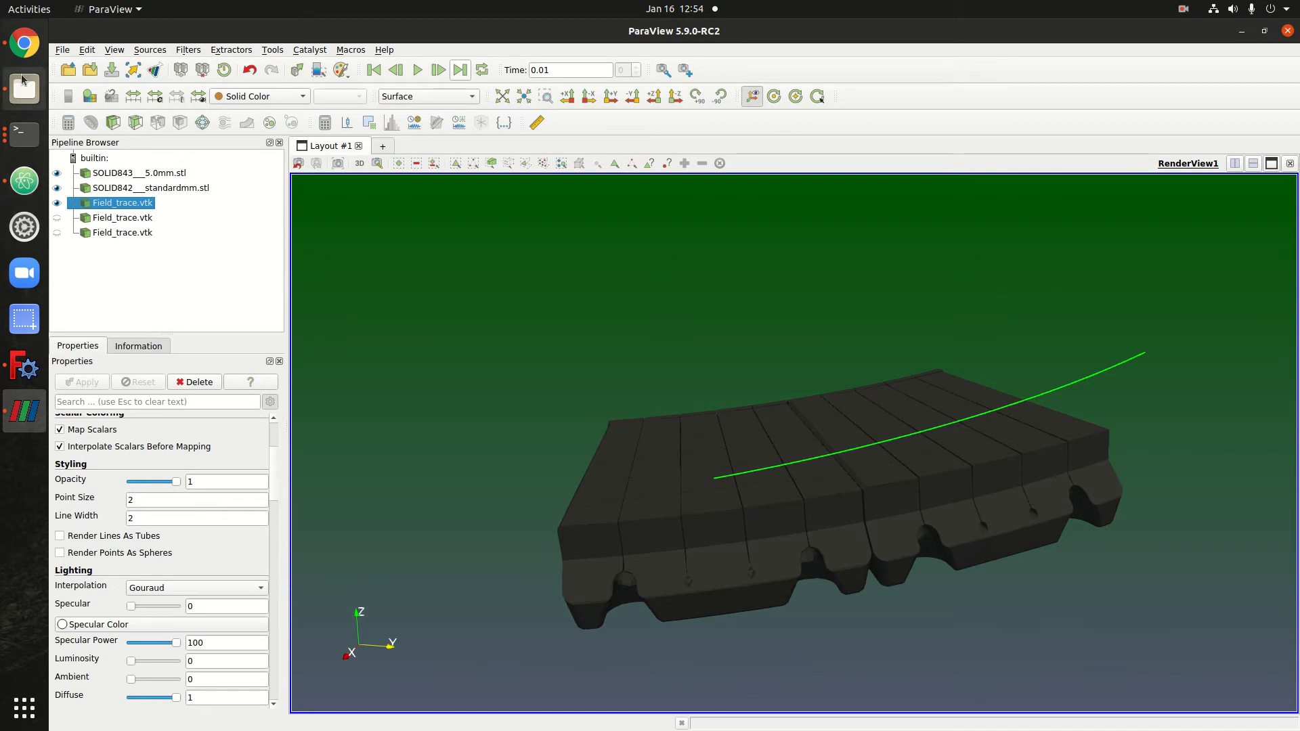
# - Revisit the Number of Trace Steps field in HEAT and show the second Field_trace.vtk in ParaView for comparison
pyautogui.click(25, 42)
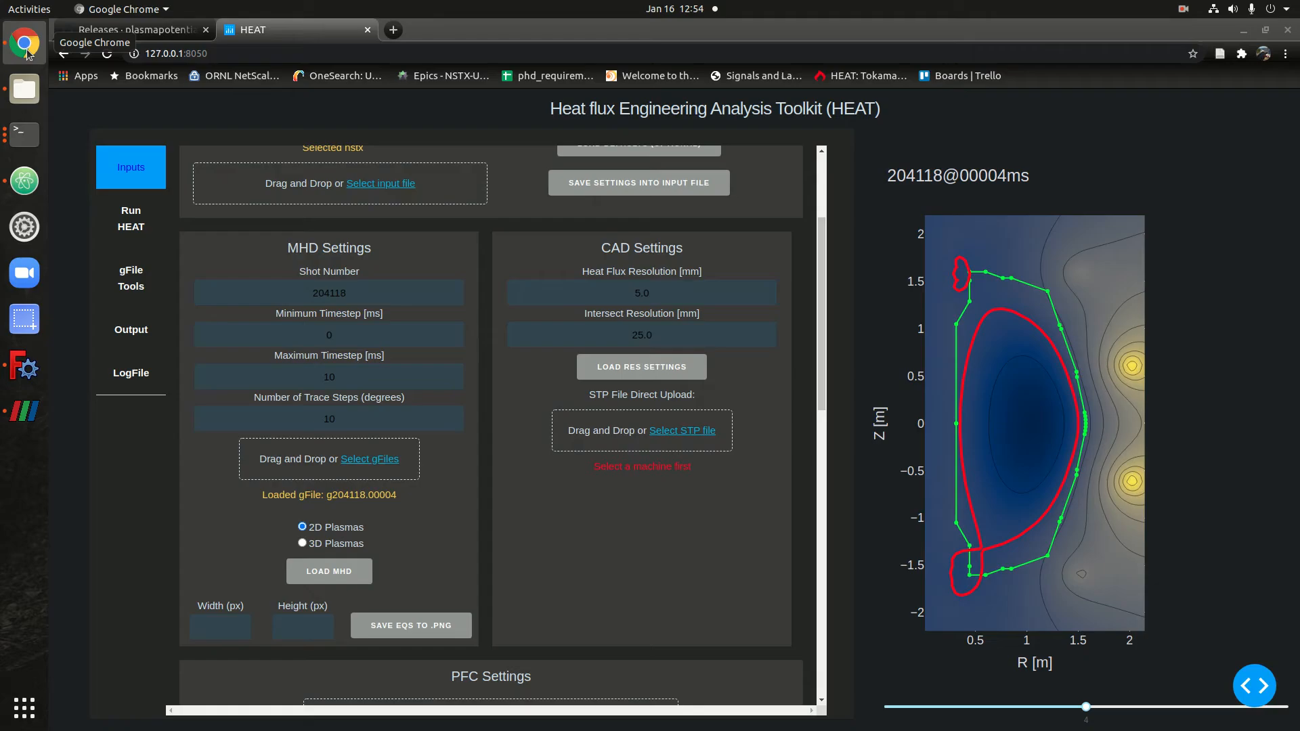
pyautogui.click(352, 420)
pyautogui.moveTo(351, 420); pyautogui.dragTo(292, 419)
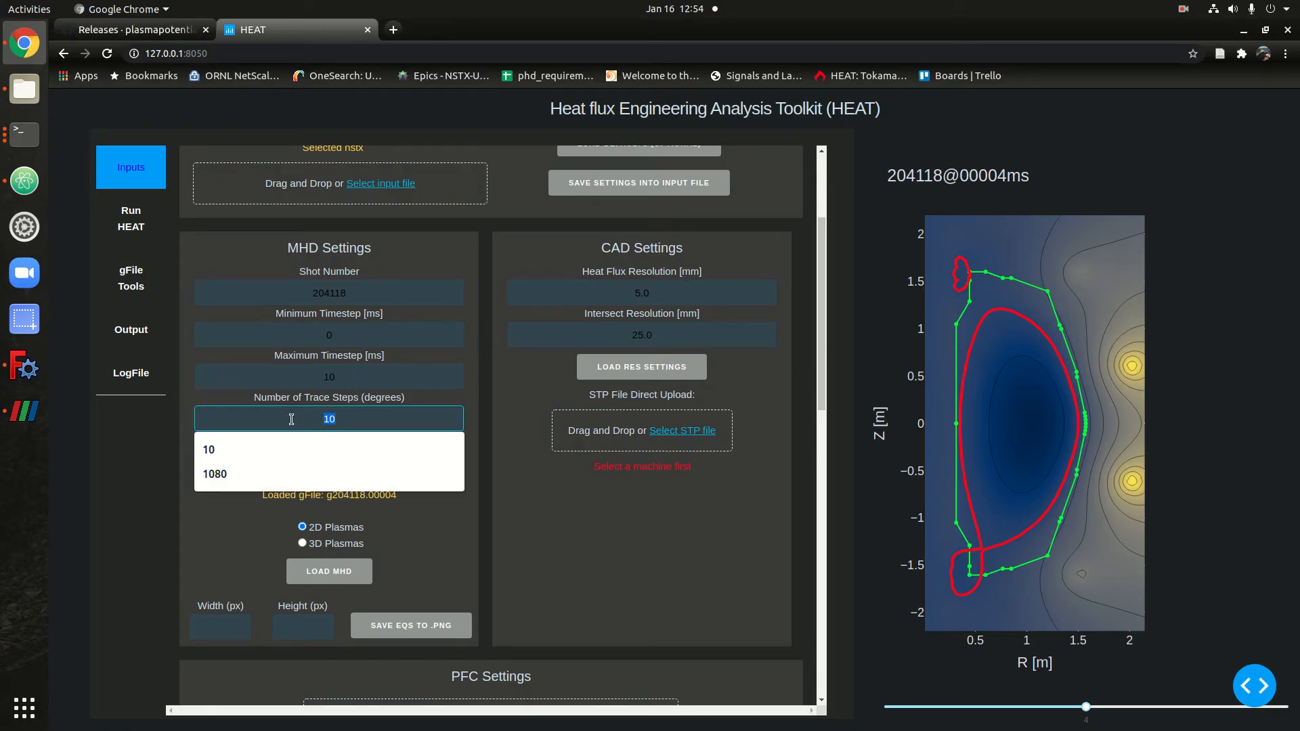
pyautogui.click(12, 425)
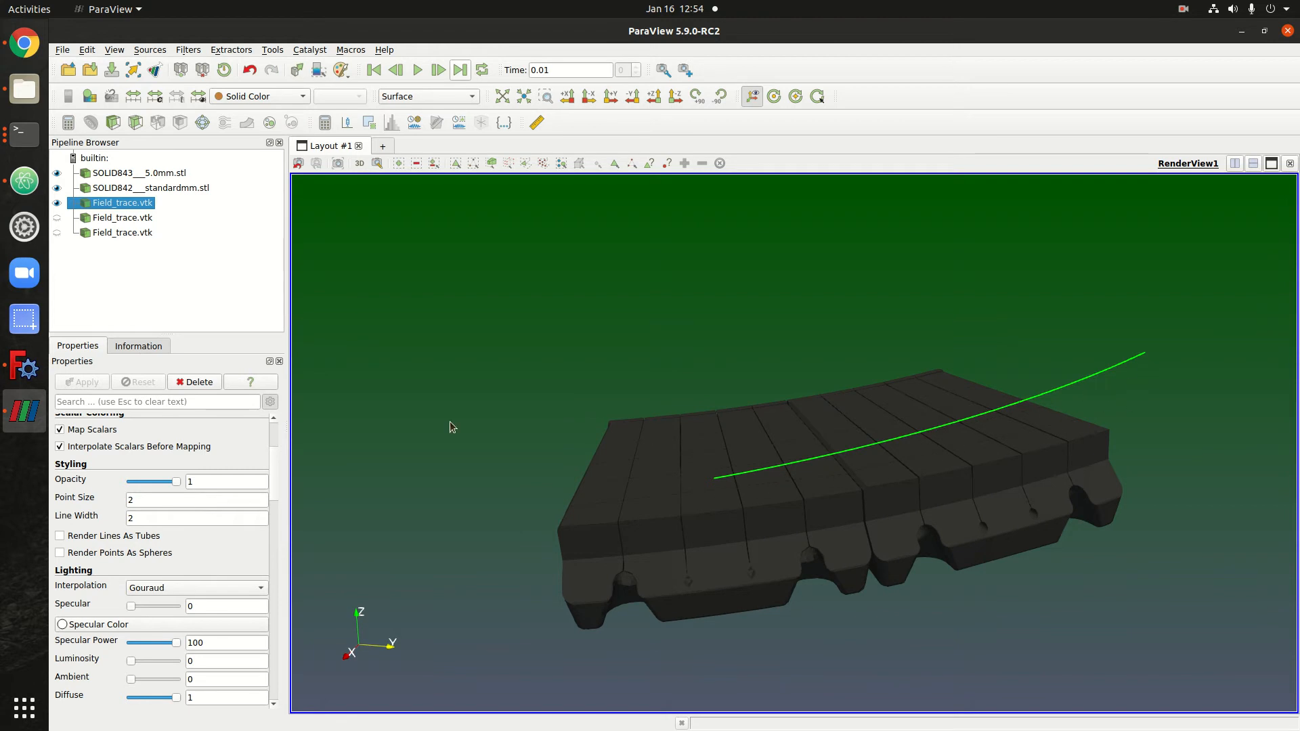
pyautogui.click(57, 219)
pyautogui.moveTo(741, 399)
pyautogui.mouseDown()
pyautogui.moveTo(795, 396)
pyautogui.moveTo(852, 551)
pyautogui.moveTo(831, 514)
pyautogui.moveTo(829, 412)
pyautogui.moveTo(835, 651)
pyautogui.moveTo(837, 538)
pyautogui.moveTo(964, 547)
pyautogui.moveTo(823, 546)
pyautogui.moveTo(815, 474)
pyautogui.moveTo(754, 473)
pyautogui.moveTo(677, 433)
pyautogui.mouseUp()
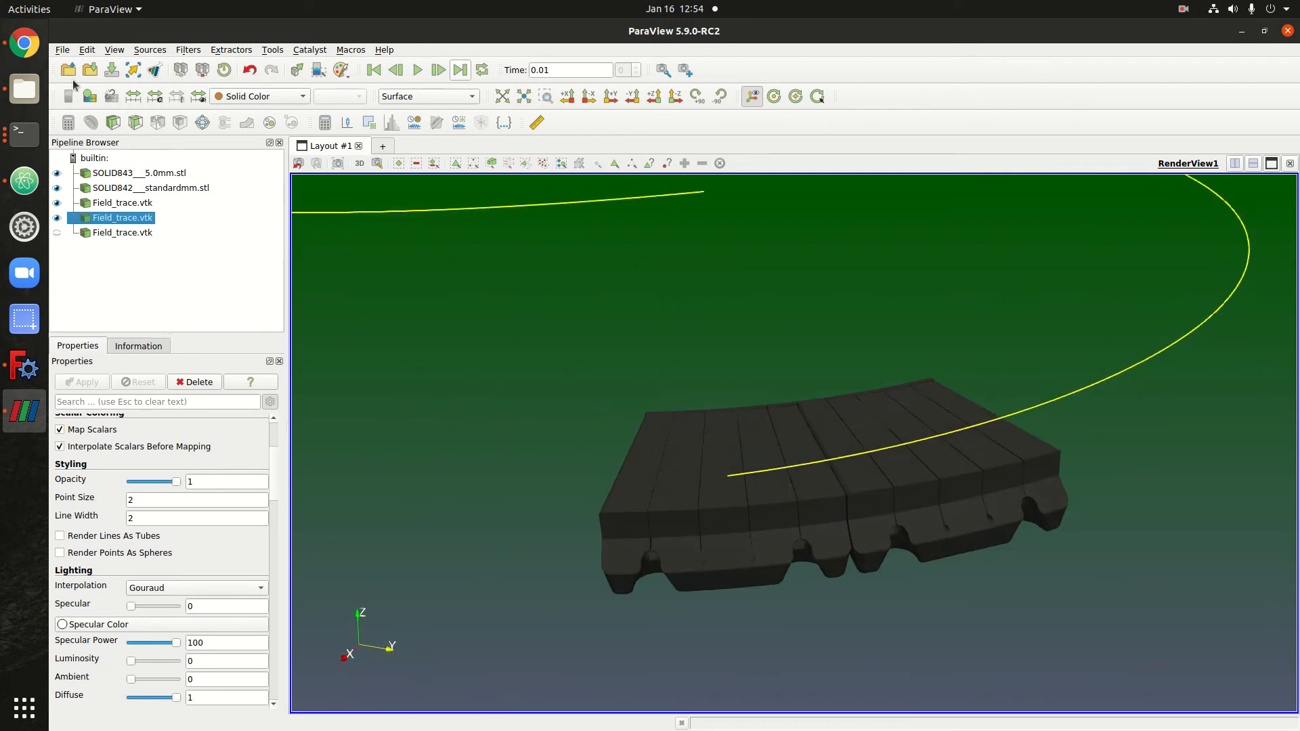
# - Switch back to HEAT in Chrome and review the Number of Trace Steps setting
pyautogui.click(24, 43)
pyautogui.click(348, 418)
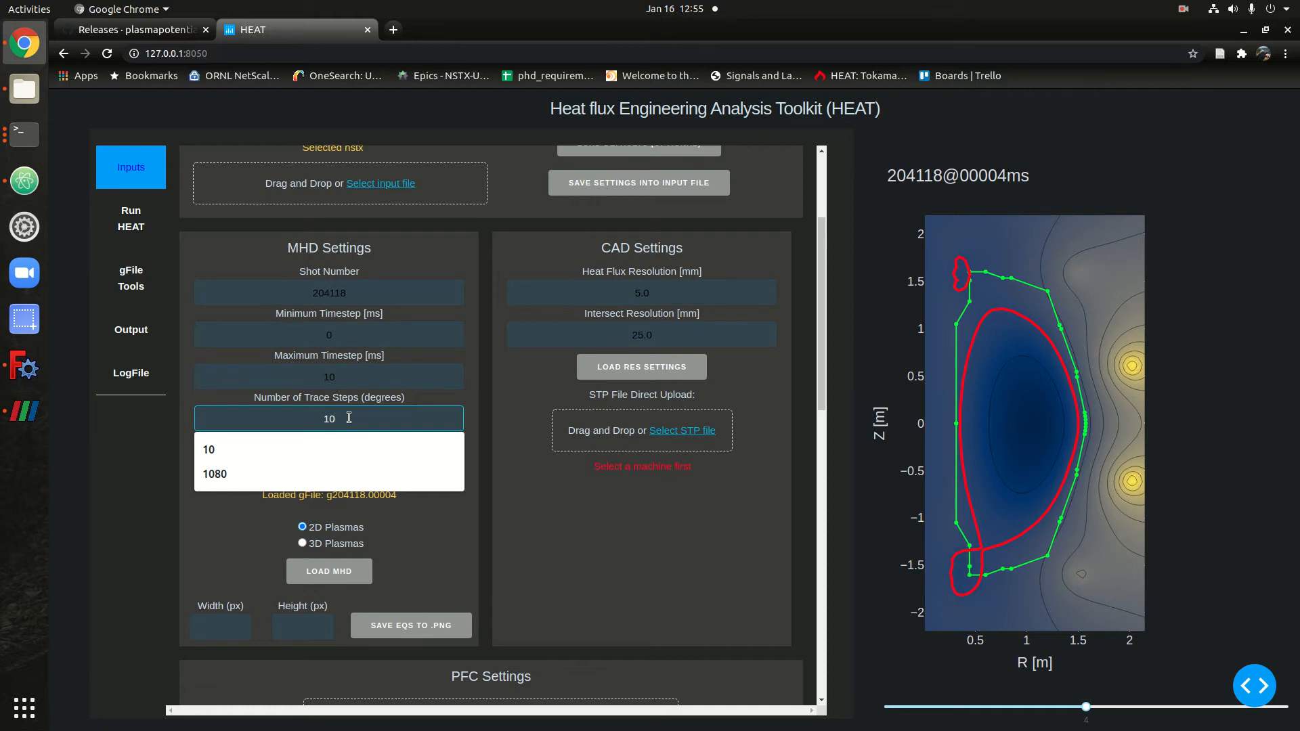
pyautogui.click(453, 569)
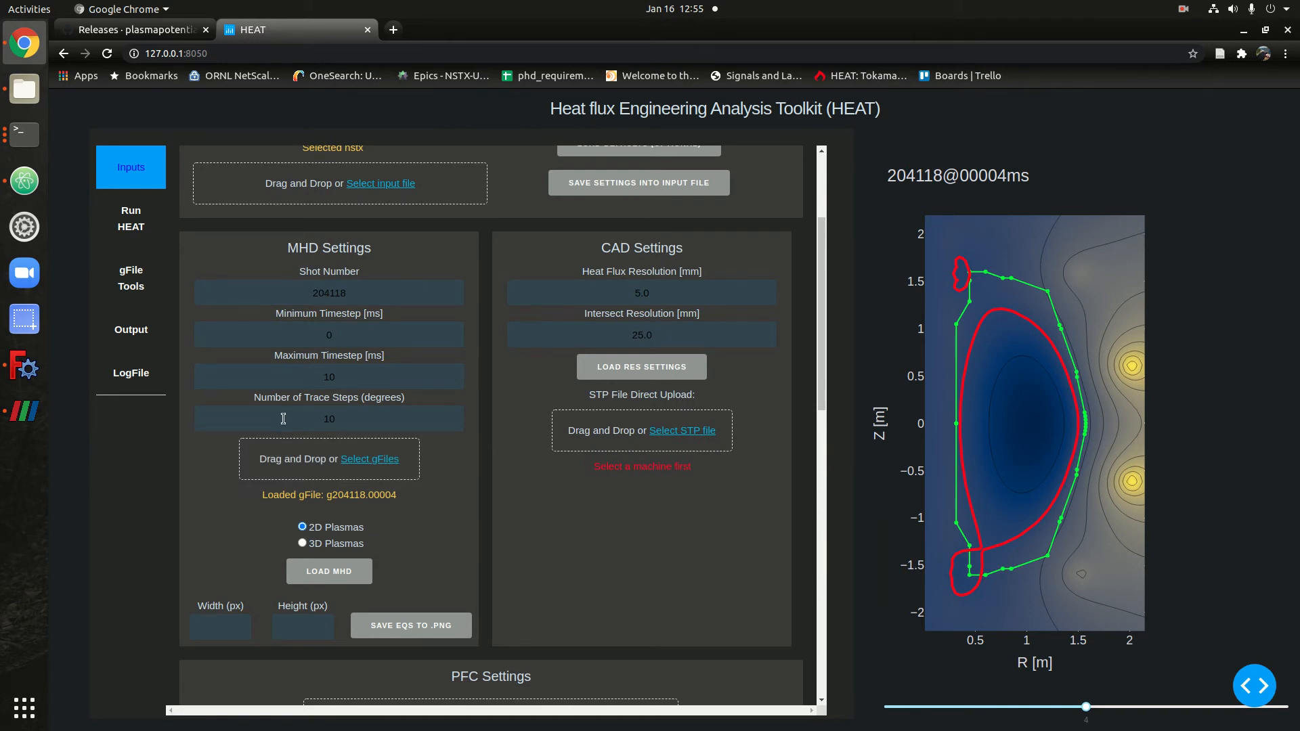
pyautogui.click(291, 416)
pyautogui.click(431, 537)
# - Set the Intersect Resolution in the CAD settings to standard
pyautogui.doubleClick(659, 337)
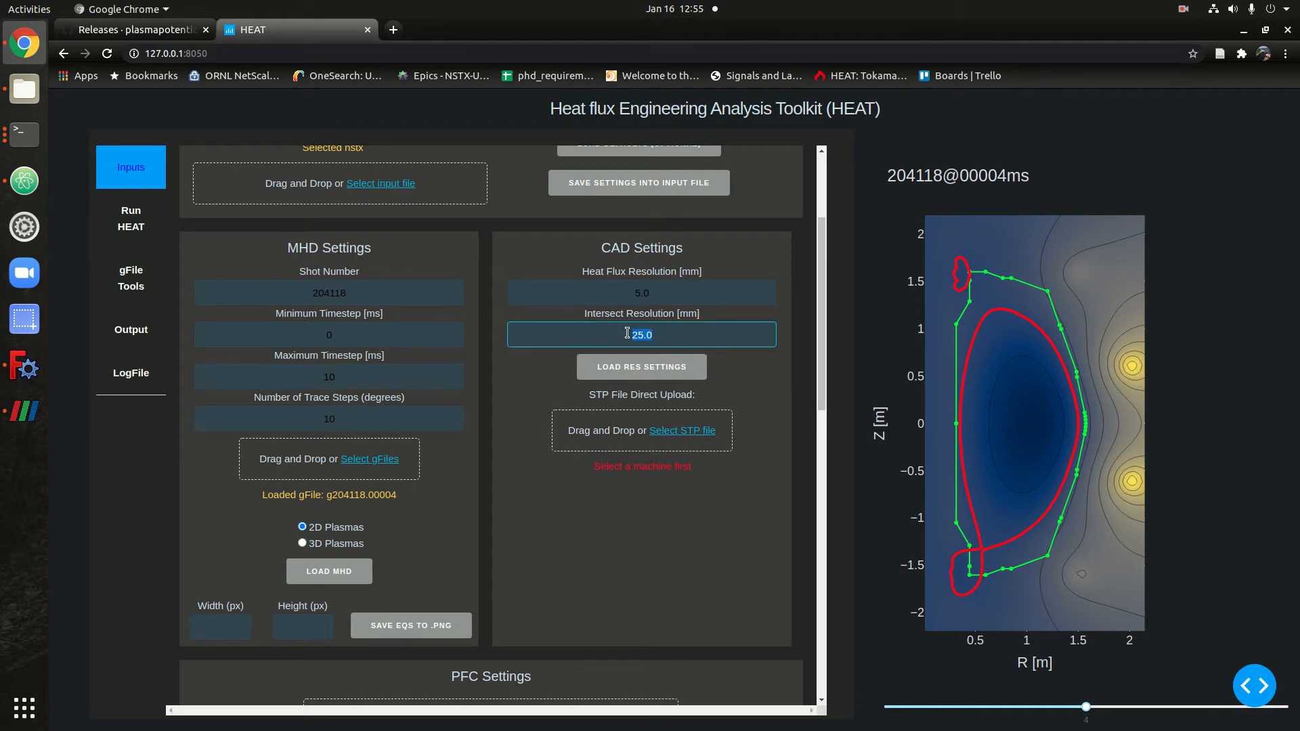
pyautogui.write('standard')
pyautogui.click(643, 512)
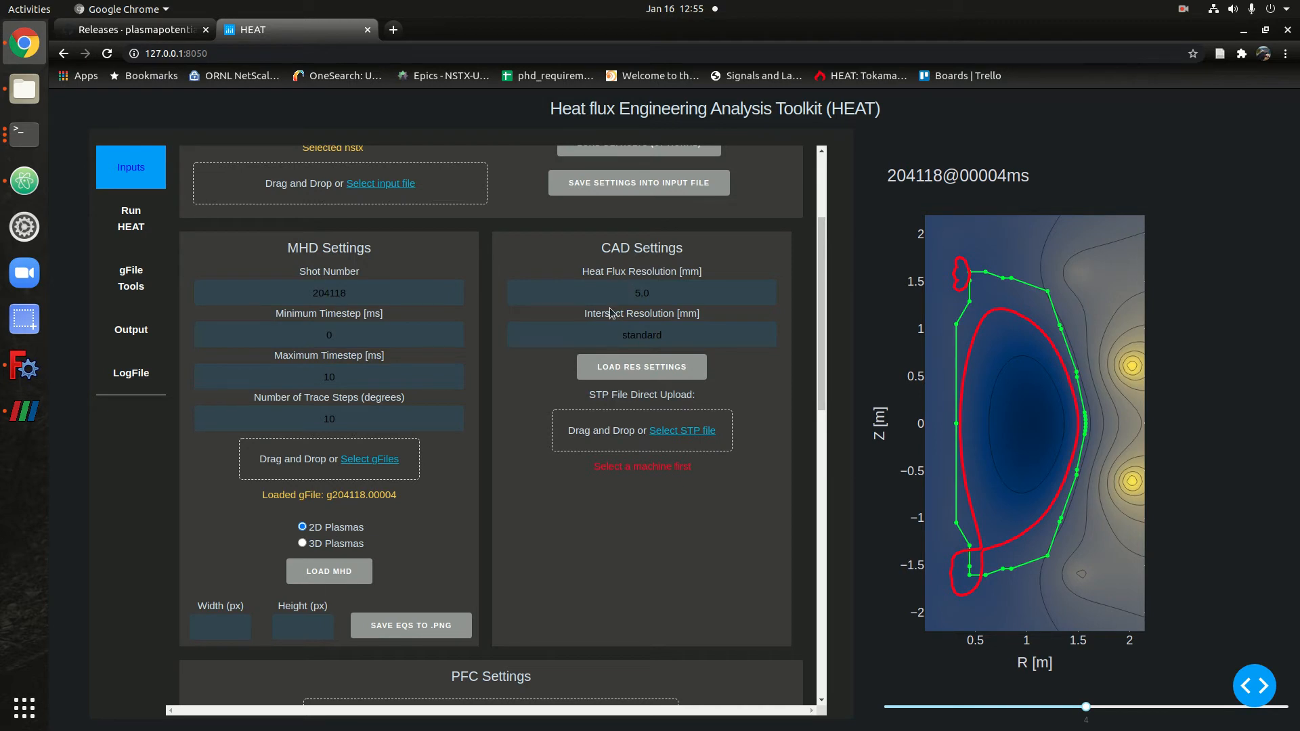
# - Switch to ParaView, hide both visible field traces and view the two tiles from above
pyautogui.click(25, 411)
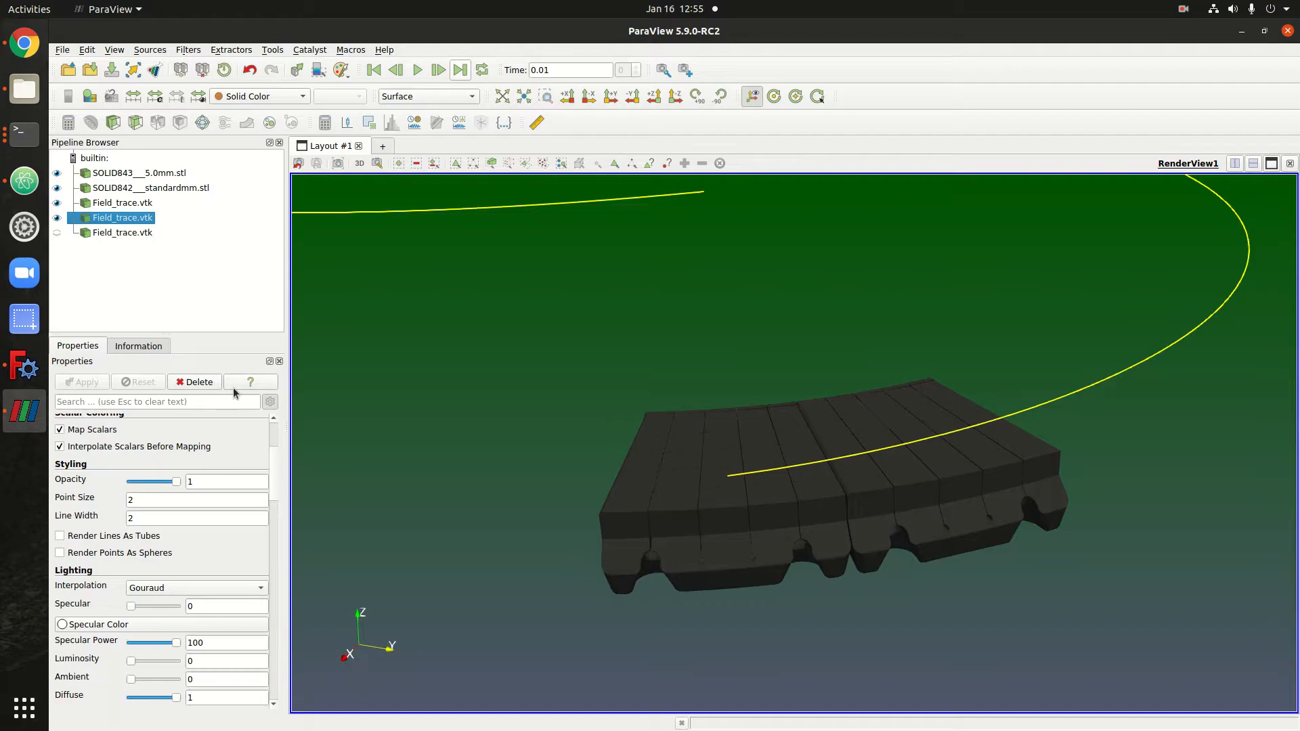
pyautogui.click(56, 217)
pyautogui.click(57, 202)
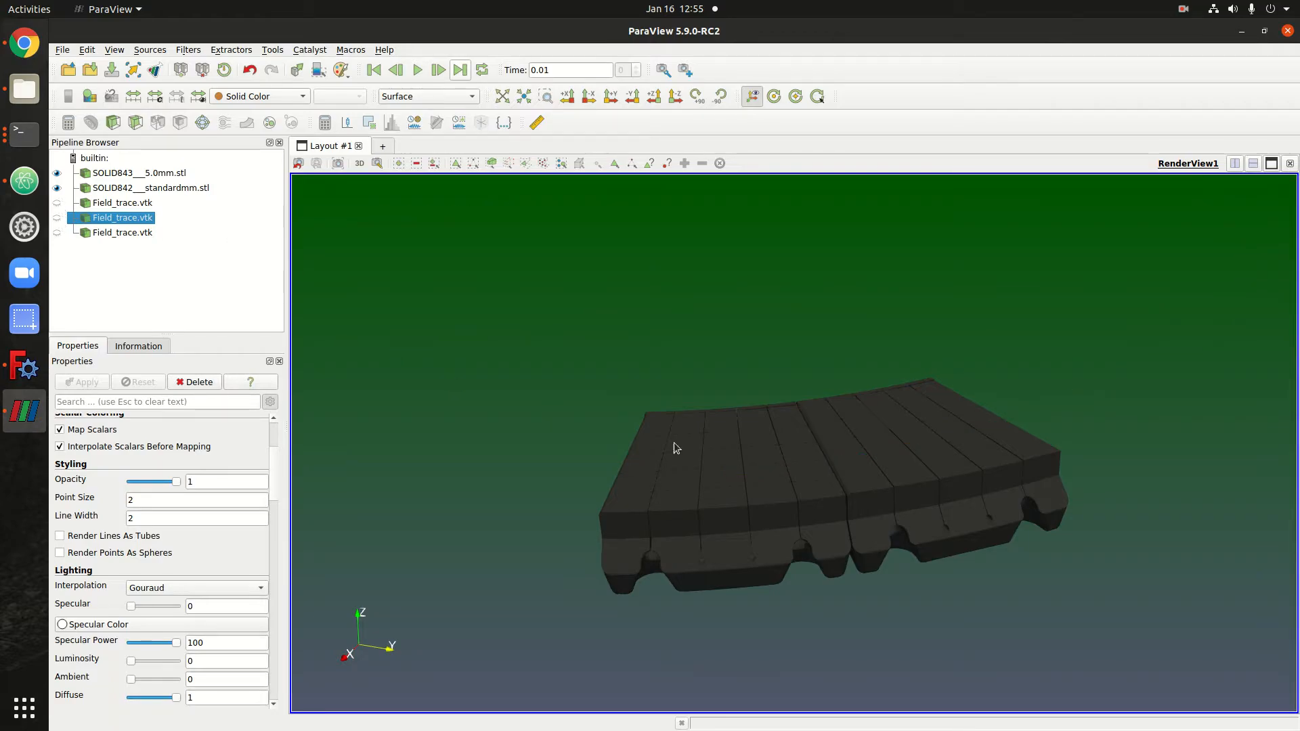
pyautogui.moveTo(801, 313); pyautogui.dragTo(821, 397)
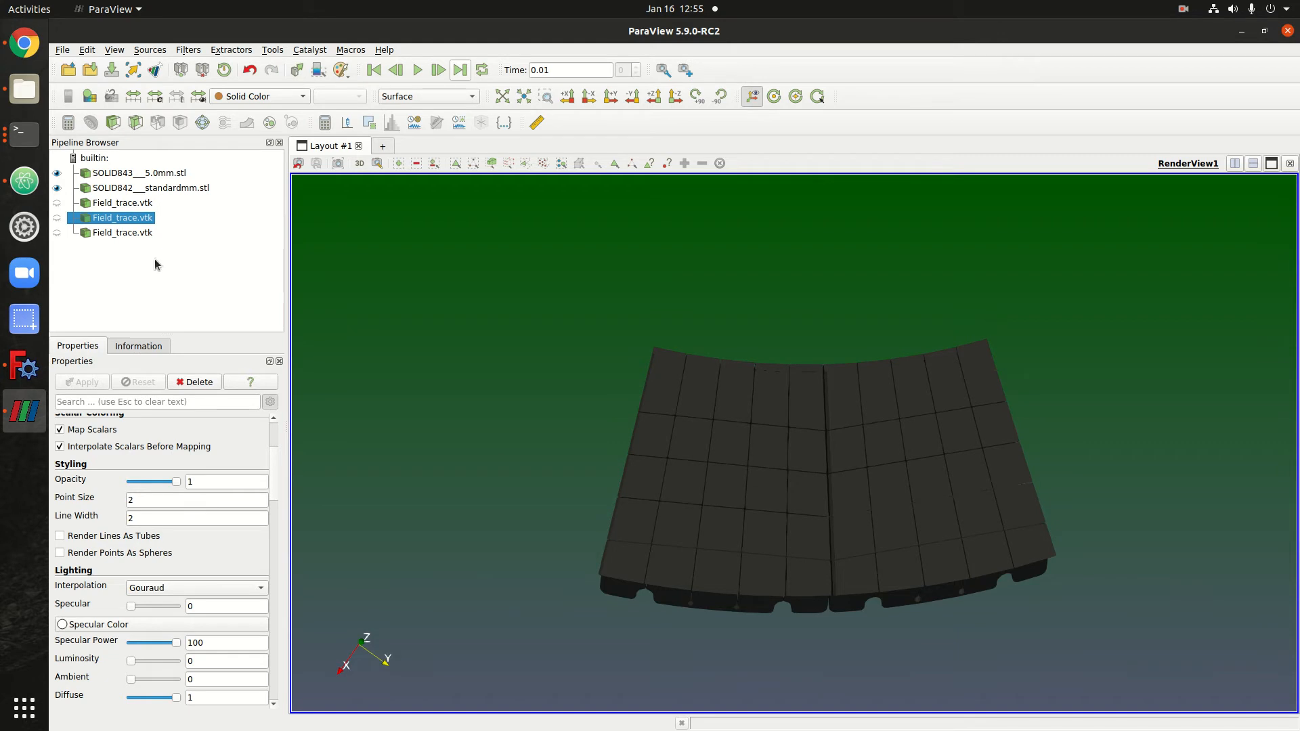
# - After checking HEAT's CAD resolution settings, display SOLID843___5.0mm.stl in ParaView as Surface With Edges and examine its mesh up close
pyautogui.click(25, 43)
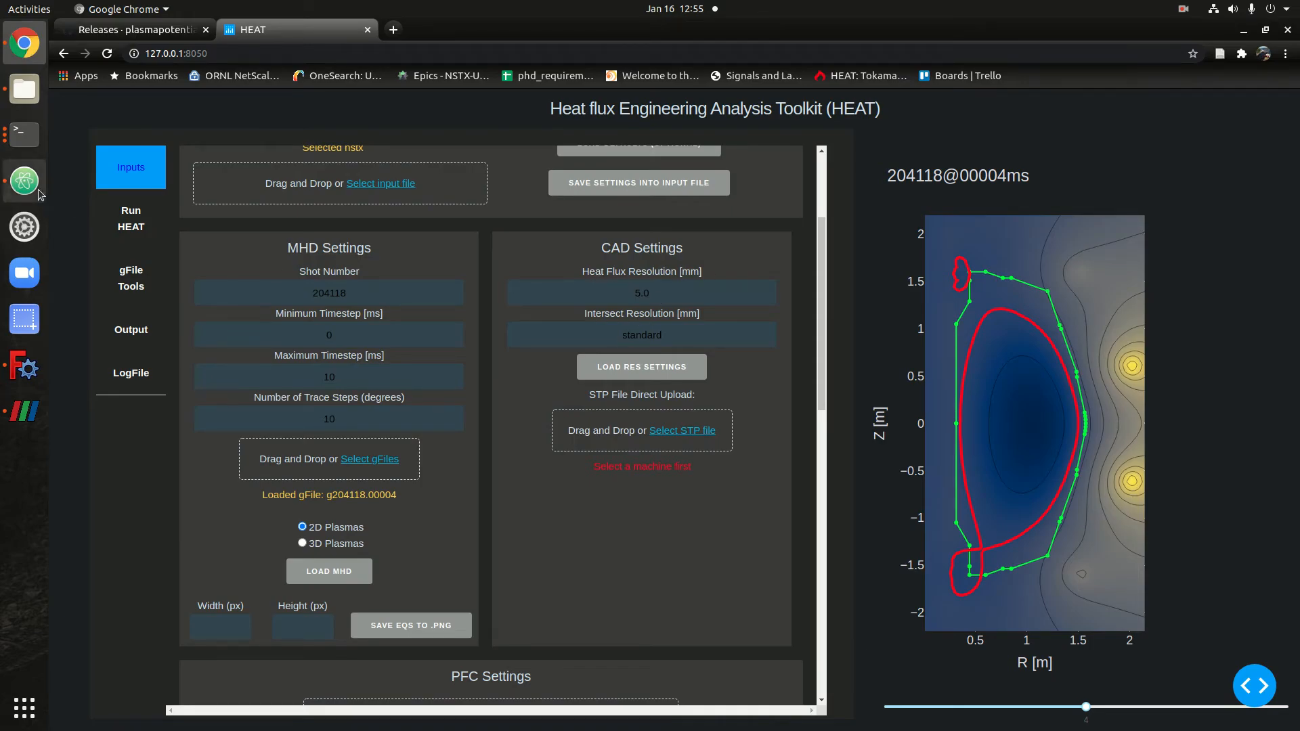
pyautogui.click(24, 411)
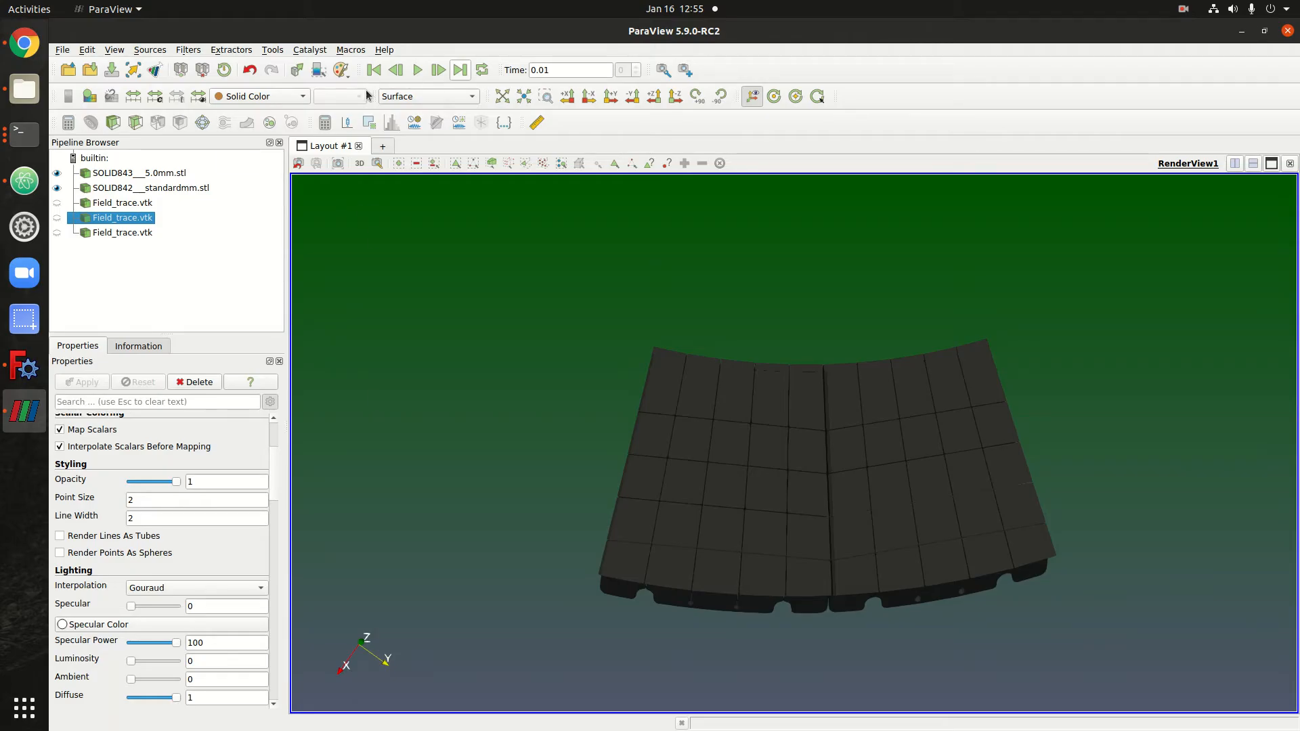
pyautogui.click(108, 176)
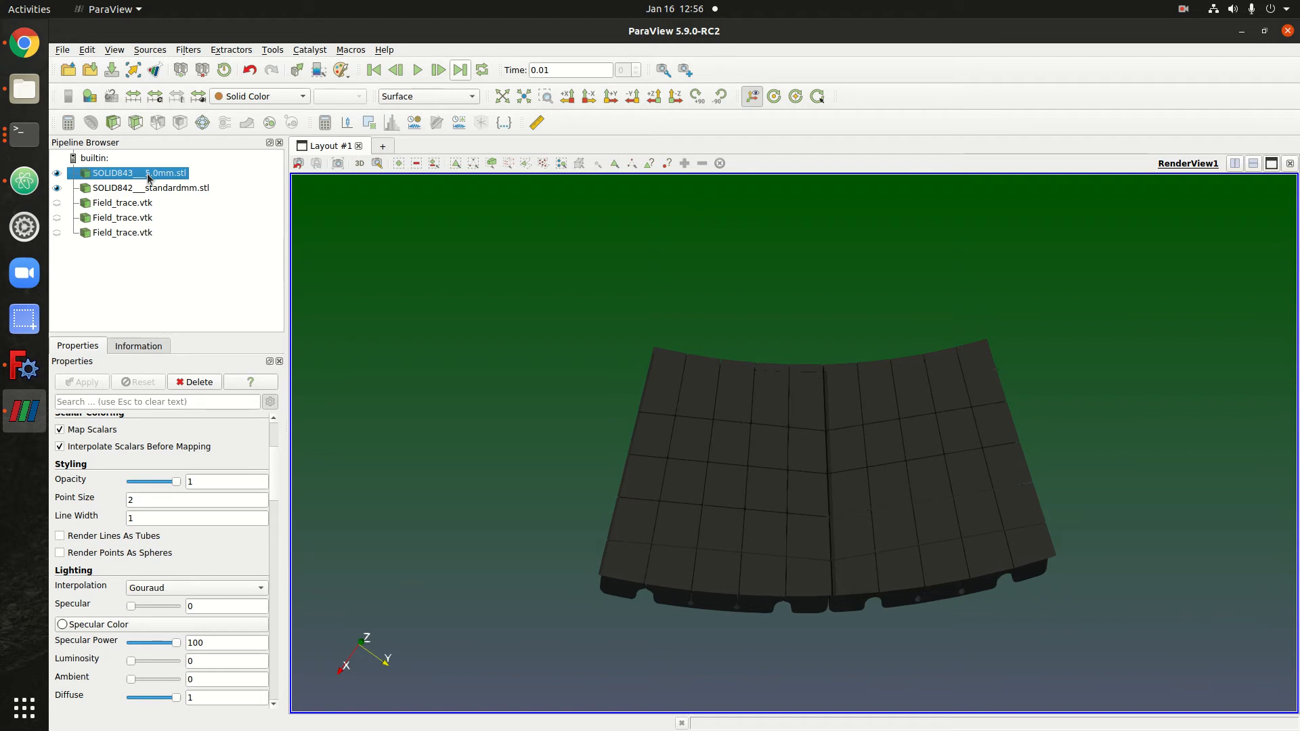
pyautogui.click(424, 97)
pyautogui.click(415, 113)
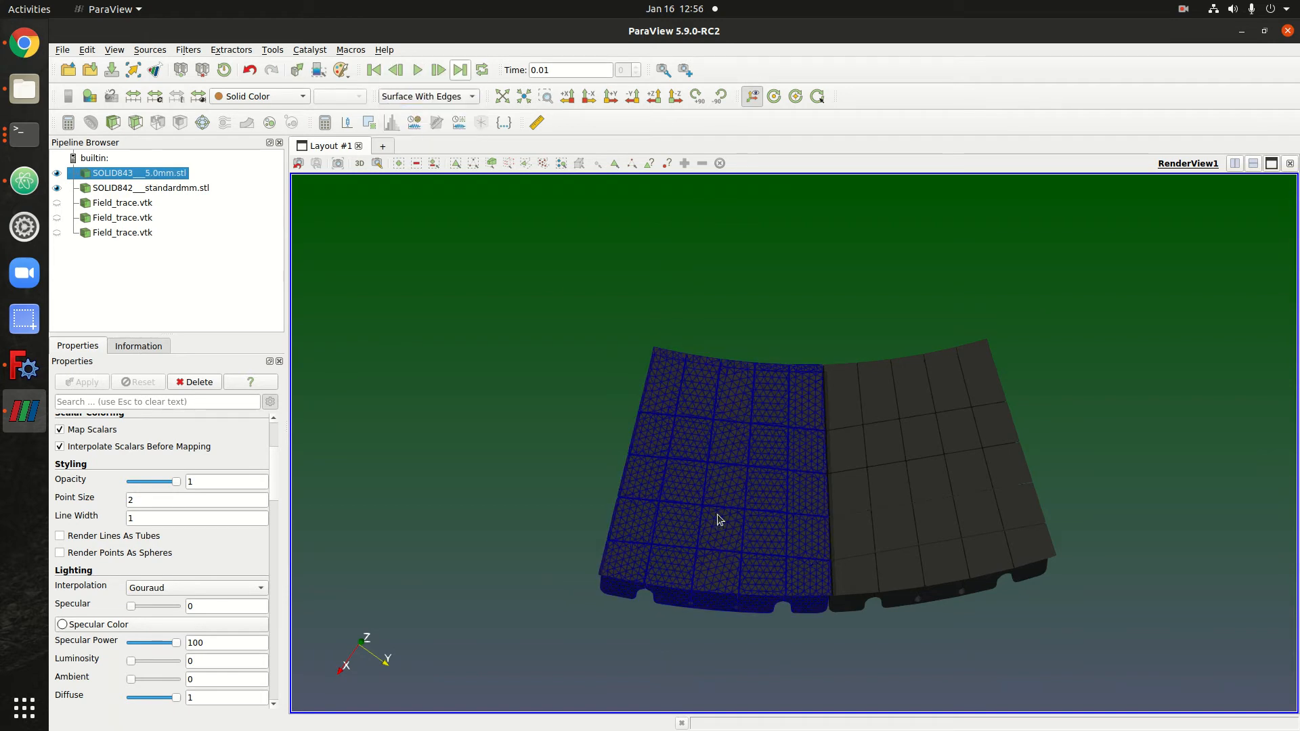
pyautogui.scroll(10, 721, 545)
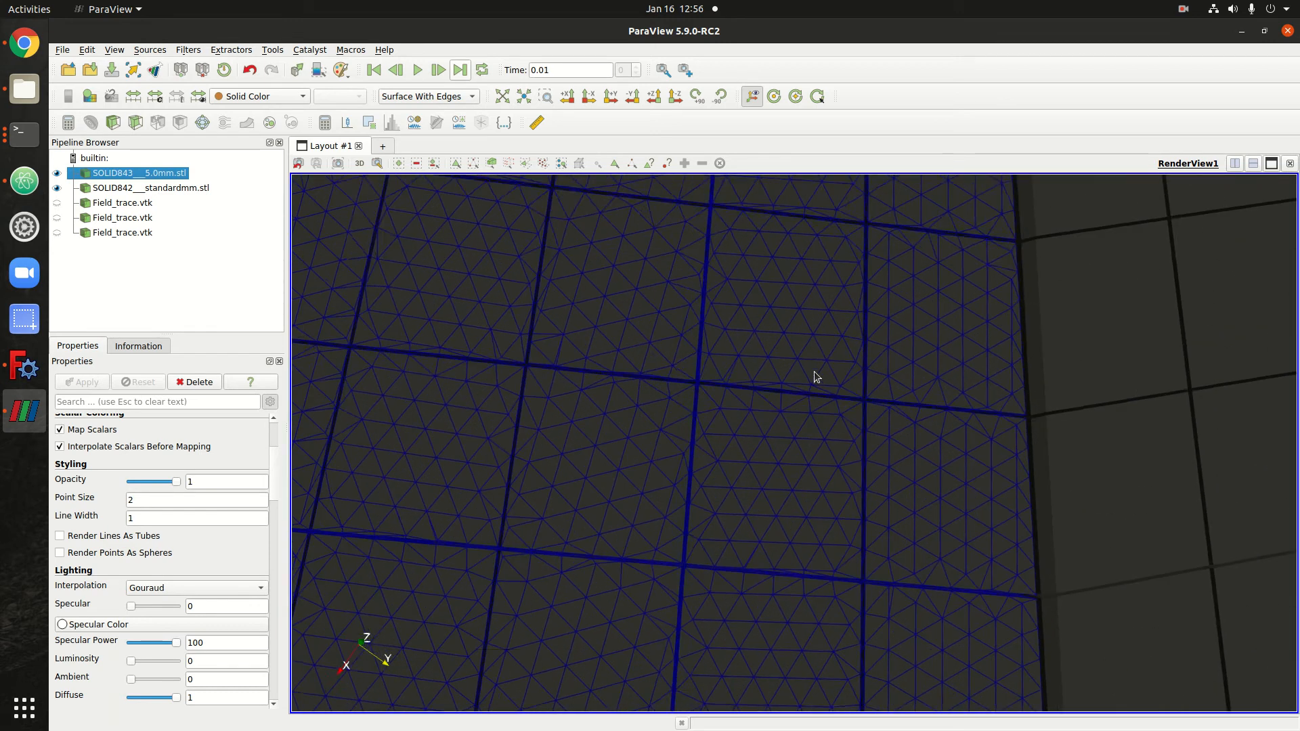
pyautogui.moveTo(802, 397); pyautogui.dragTo(833, 335, button='middle')
pyautogui.scroll(-3, 778, 494)
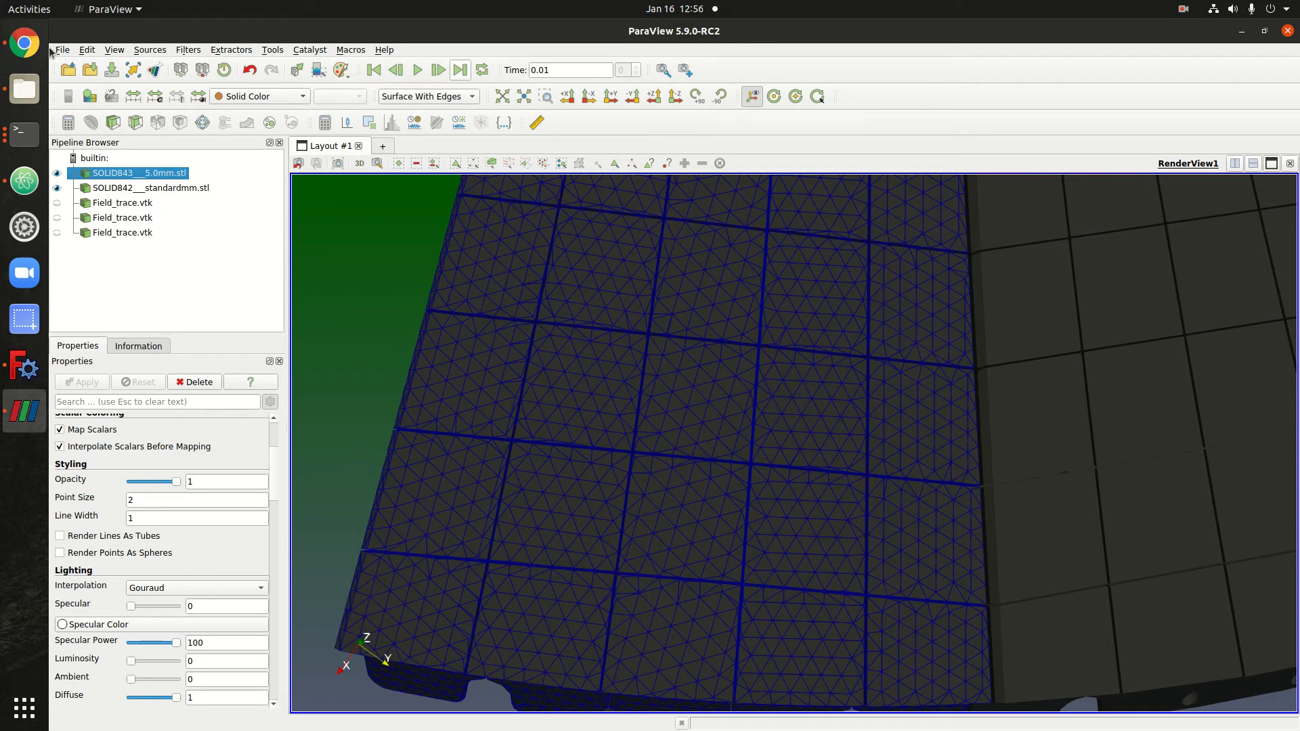
# - Compare the Heat Flux Resolution setting in HEAT with the triangle mesh of the 5.0mm tile in ParaView
pyautogui.click(23, 42)
pyautogui.doubleClick(550, 290)
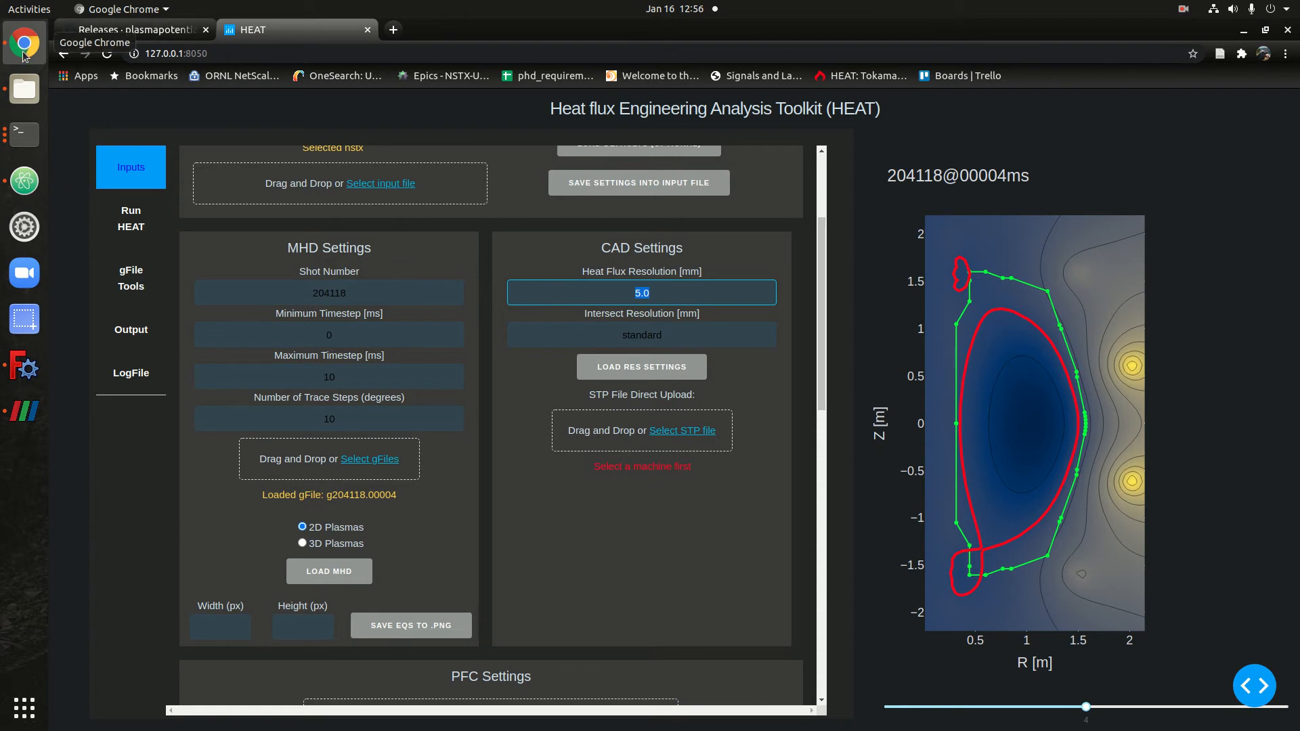
pyautogui.click(25, 411)
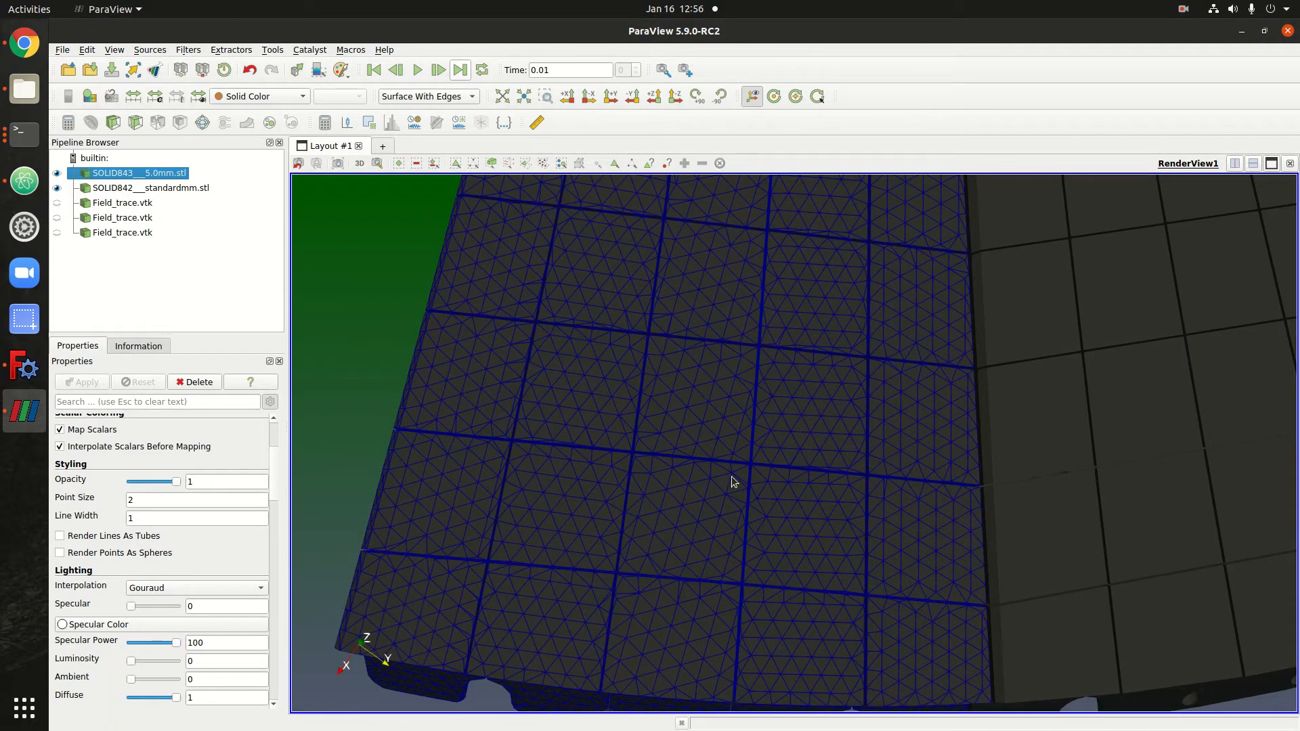
# - After checking HEAT's Intersect Resolution, display SOLID842___standardmm.stl in ParaView as Surface With Edges and show the first Field_trace.vtk over both tiles
pyautogui.scroll(-3, 731, 477)
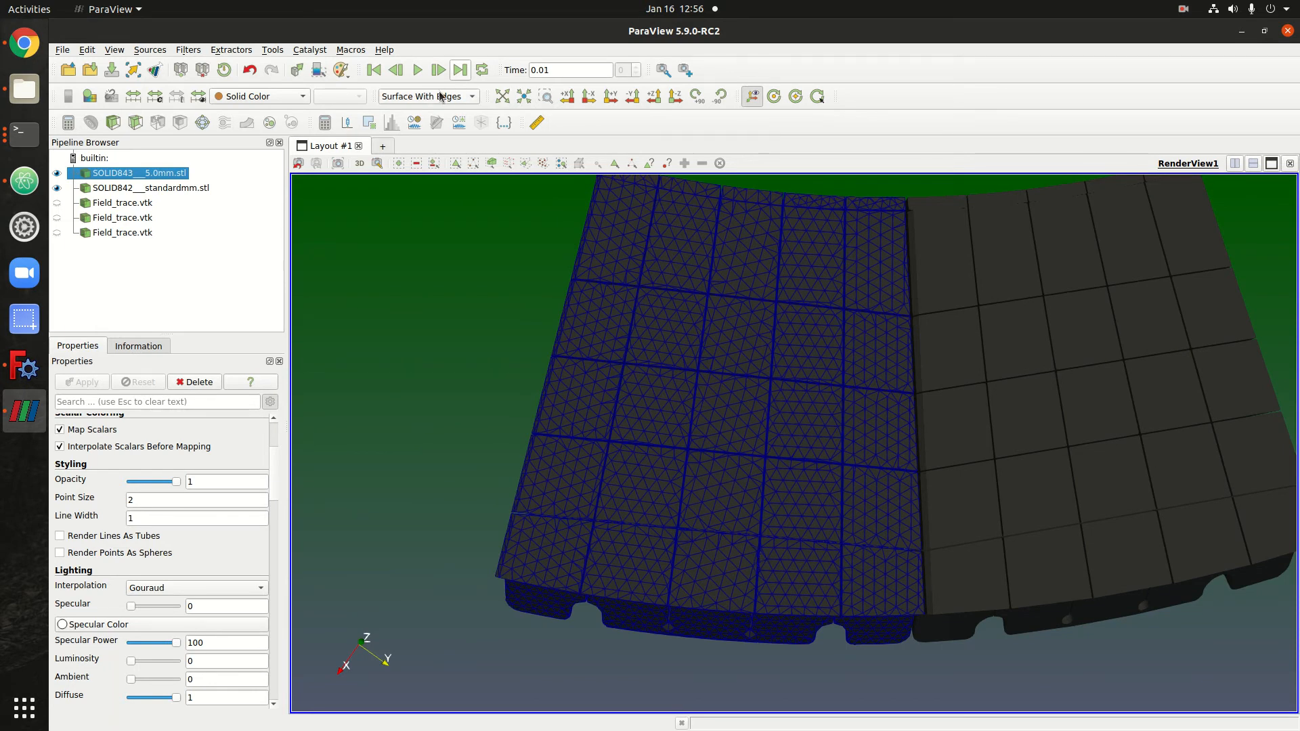
pyautogui.click(152, 188)
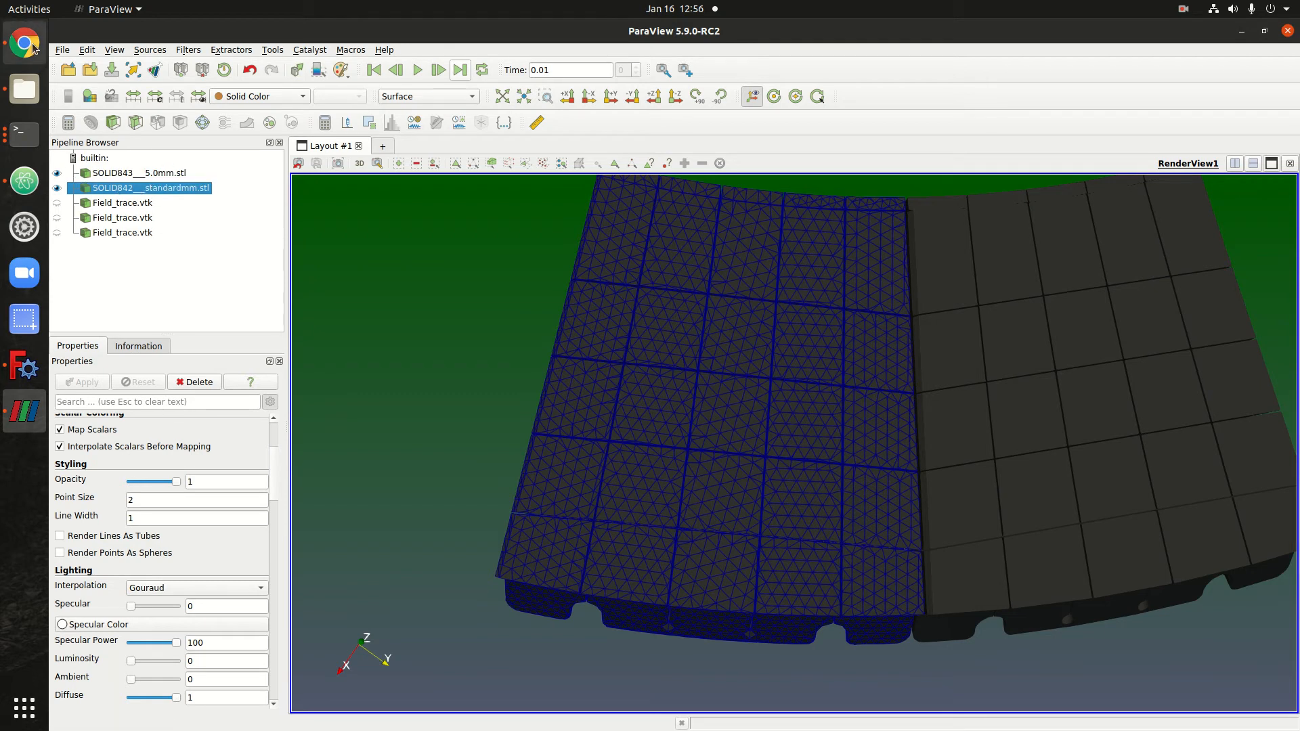
pyautogui.hotkey('alt', 'Tab')
pyautogui.press('Tab')
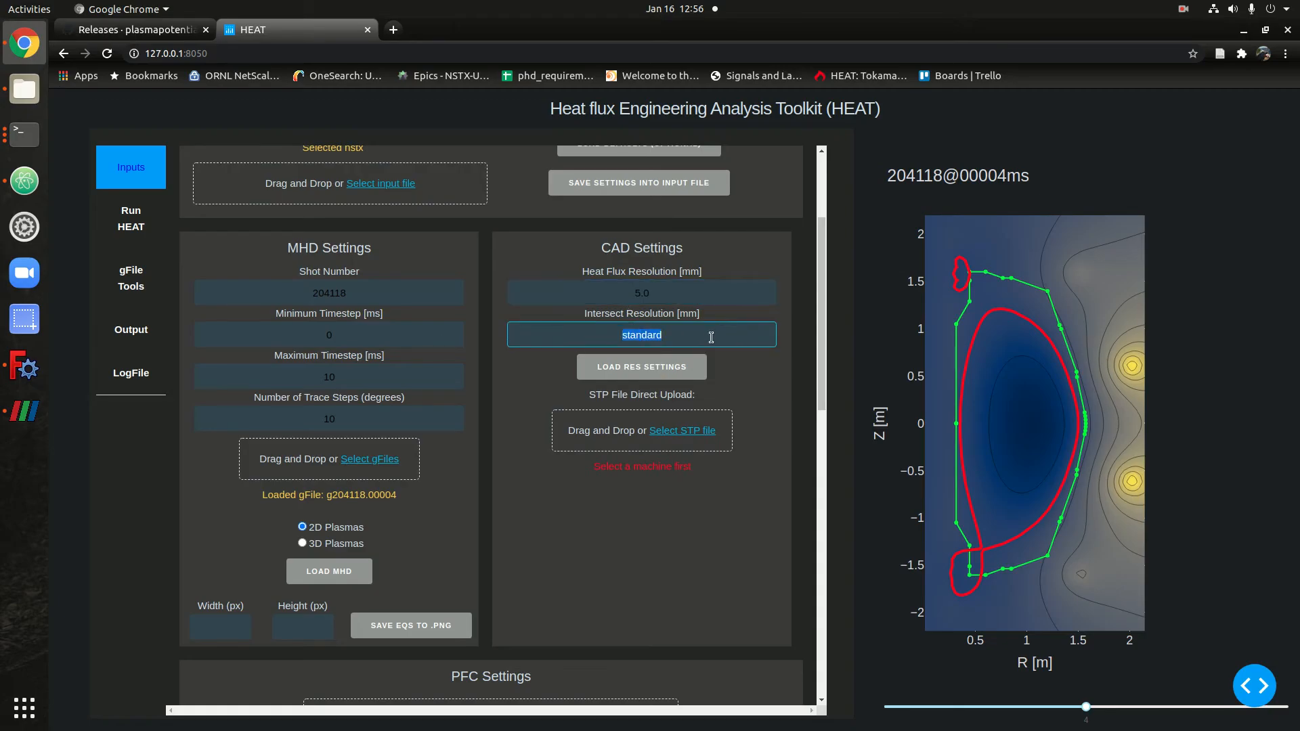
pyautogui.click(27, 410)
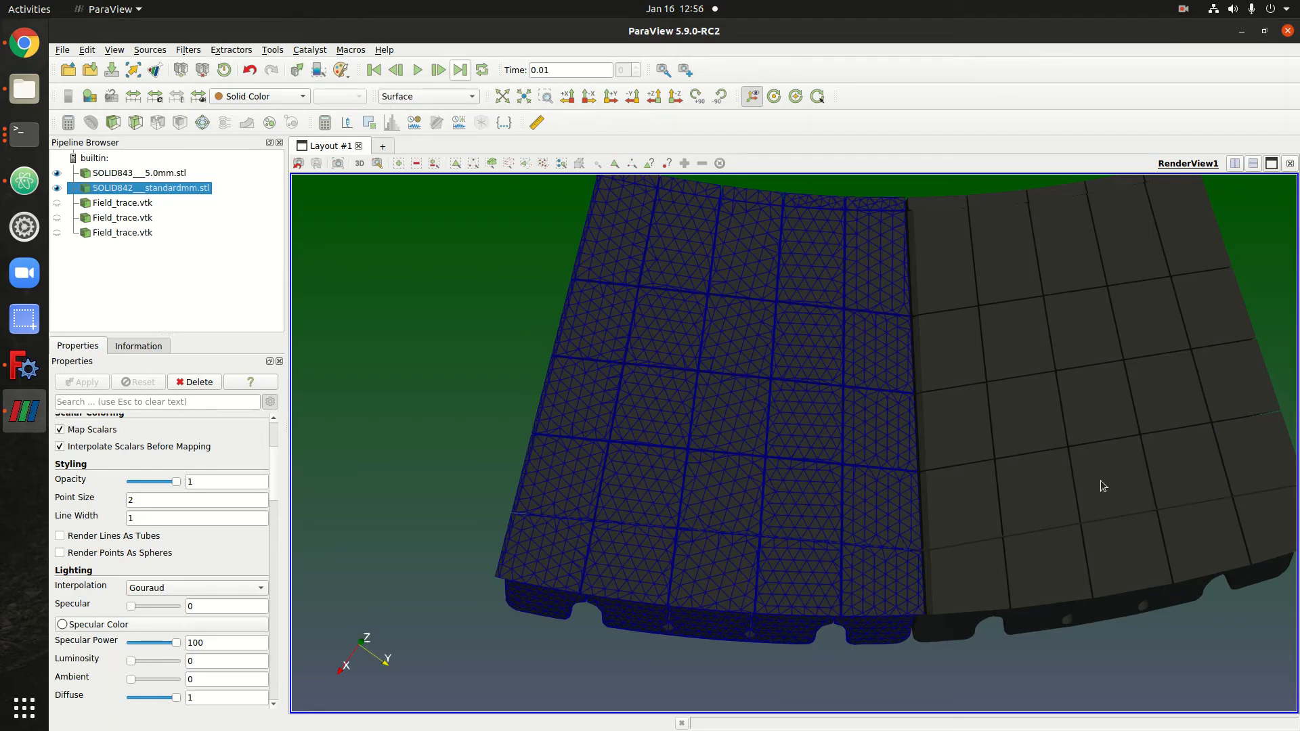
pyautogui.moveTo(1106, 482); pyautogui.dragTo(918, 484, button='middle')
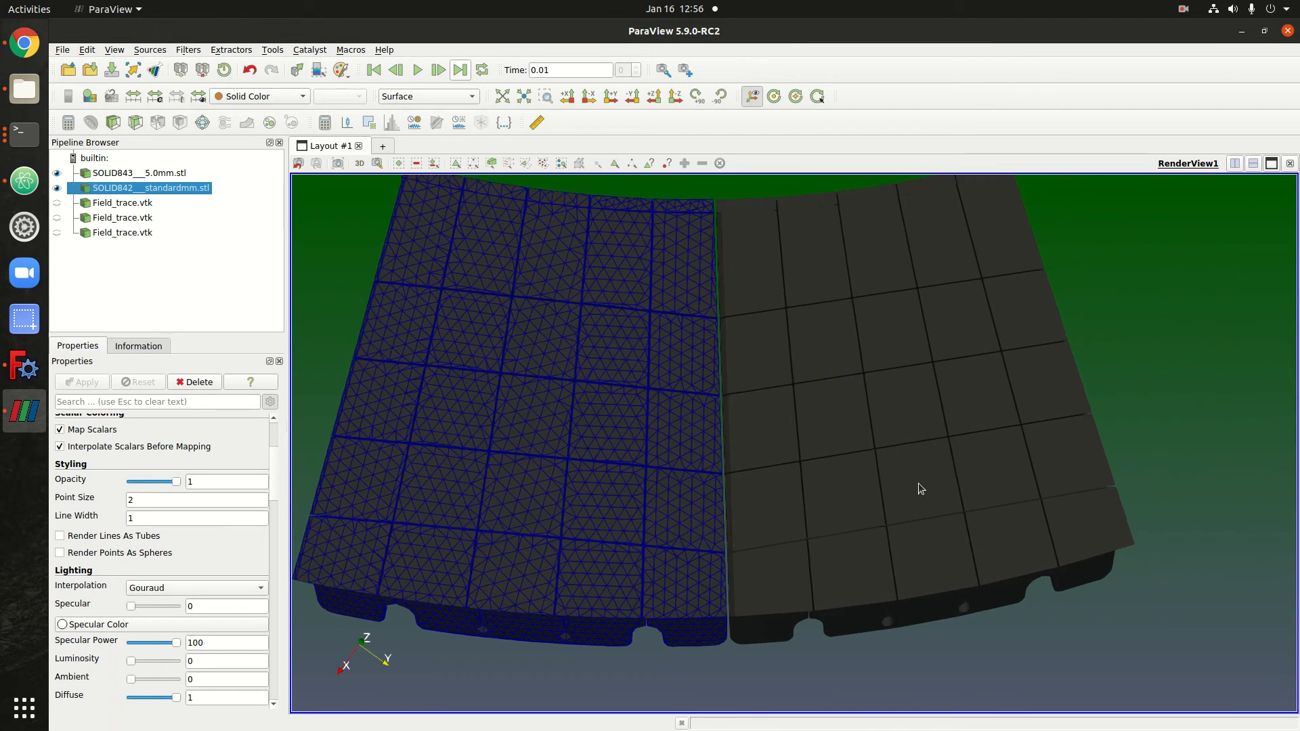
pyautogui.click(393, 100)
pyautogui.click(403, 112)
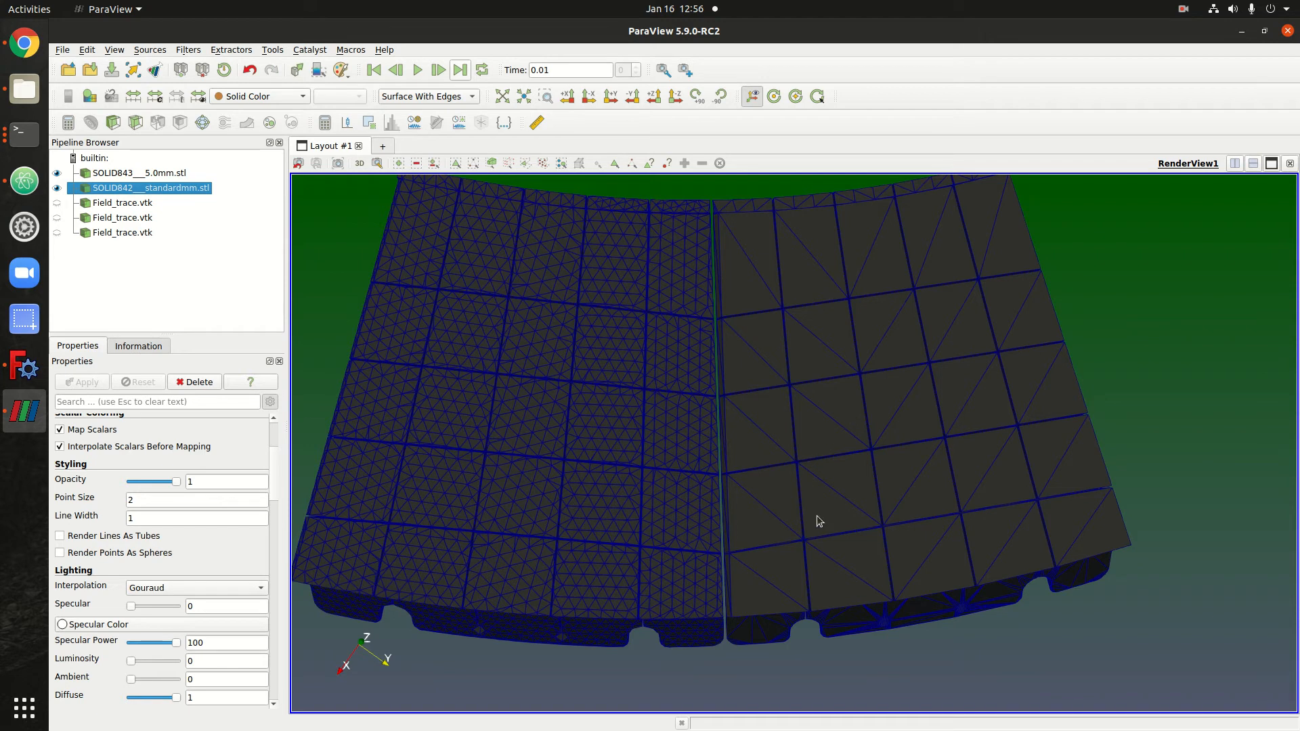
pyautogui.click(58, 203)
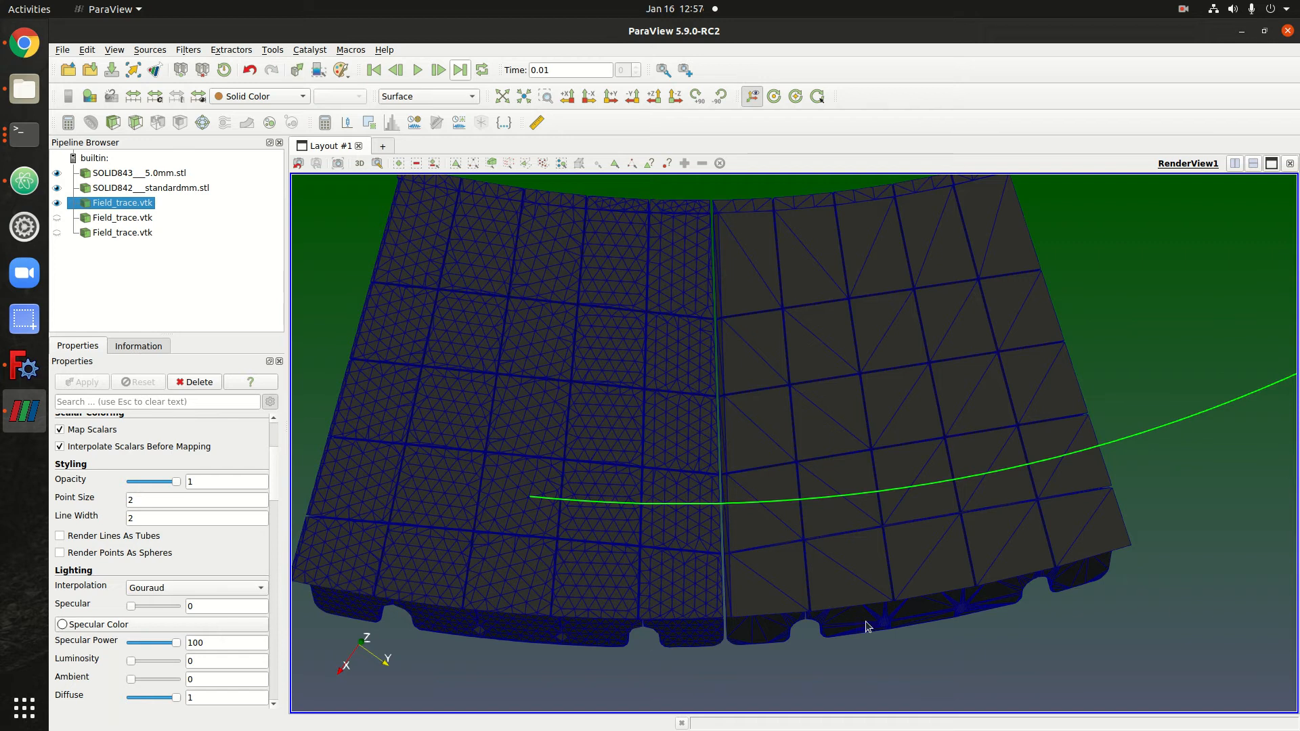
pyautogui.moveTo(919, 668); pyautogui.dragTo(850, 583)
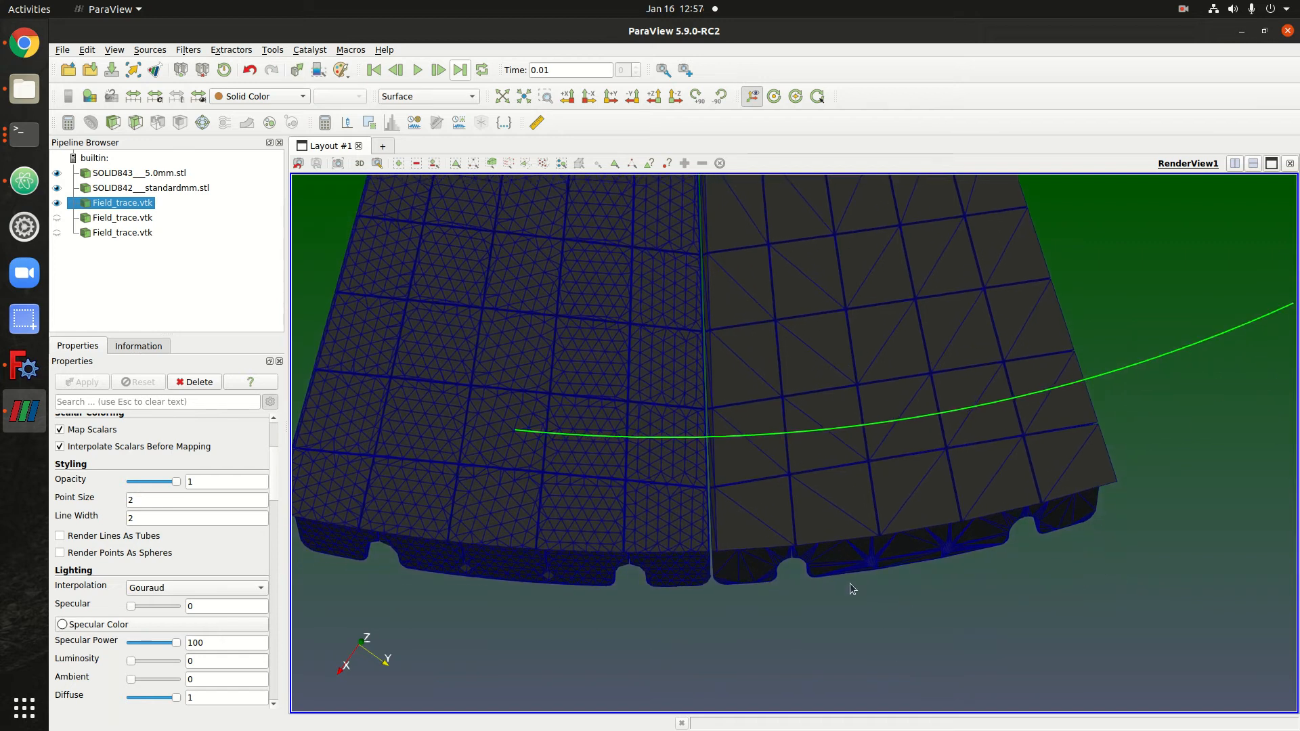
# - Review the Heat Flux and Intersect Resolution settings in HEAT and compare them with the two tile meshes in ParaView
pyautogui.click(24, 44)
pyautogui.click(700, 329)
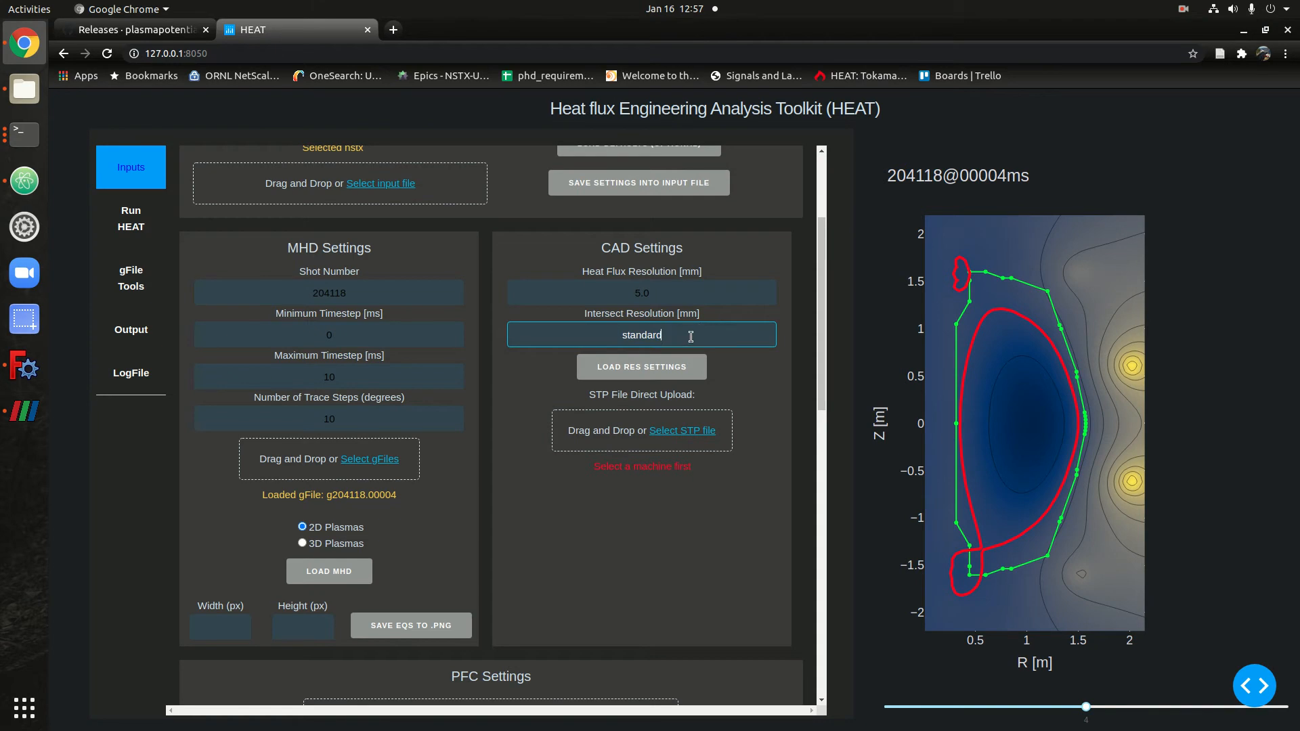
pyautogui.click(627, 291)
pyautogui.doubleClick(730, 295)
pyautogui.click(652, 333)
pyautogui.click(25, 411)
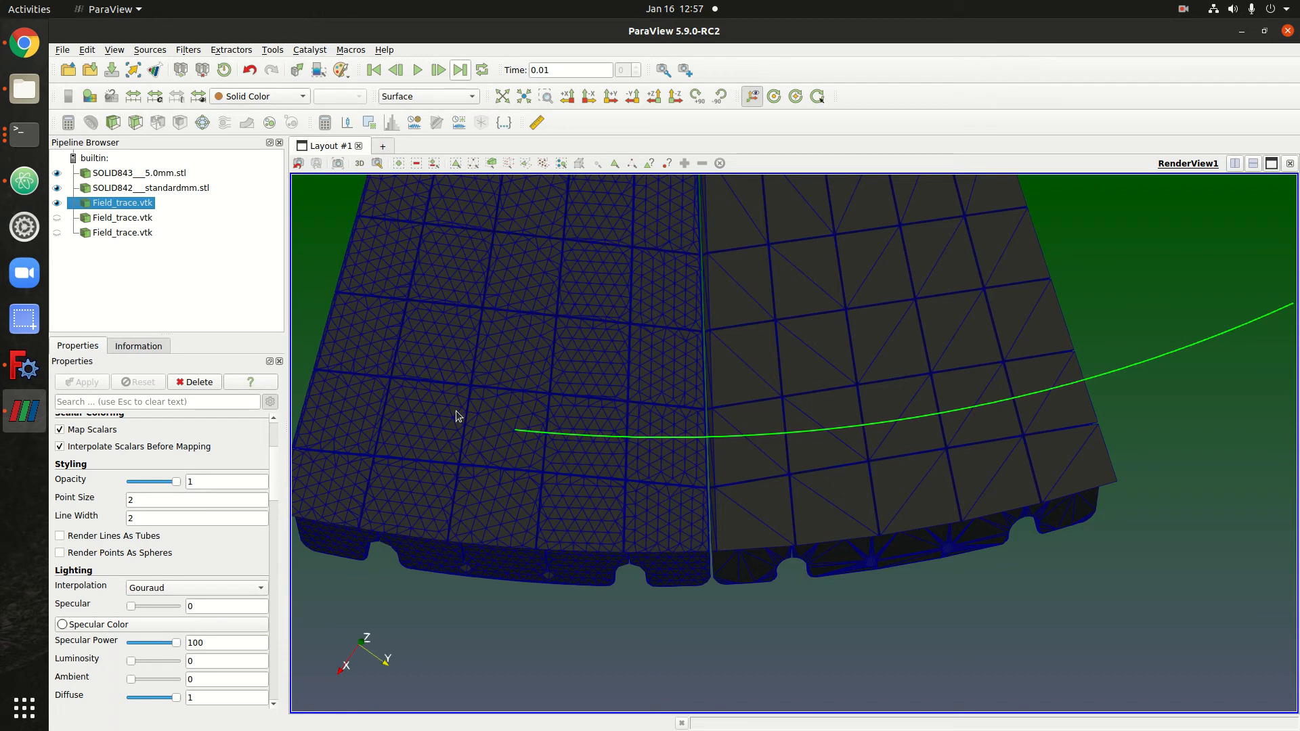
# - Load the CAD resolution settings in HEAT and upload IBDH_2tiles.step from the test folder as the STP file
pyautogui.click(23, 48)
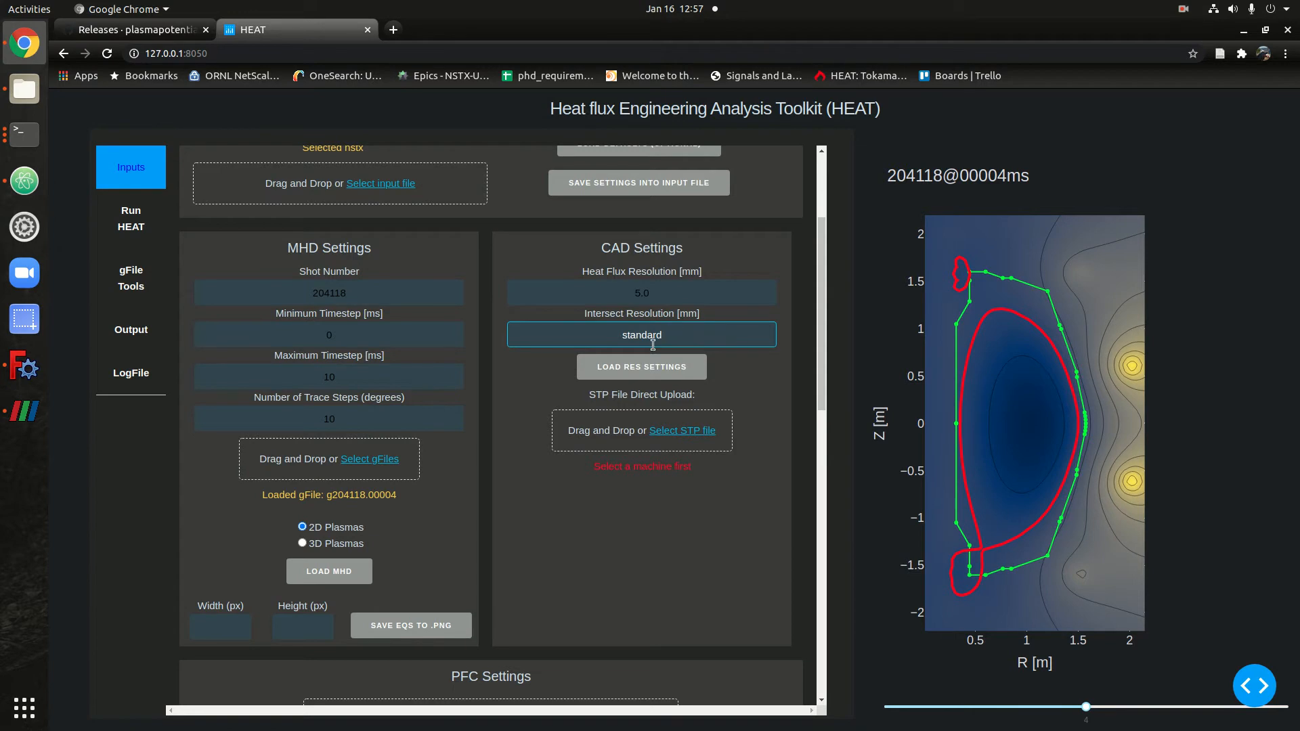
pyautogui.click(641, 366)
pyautogui.click(15, 95)
pyautogui.click(923, 319)
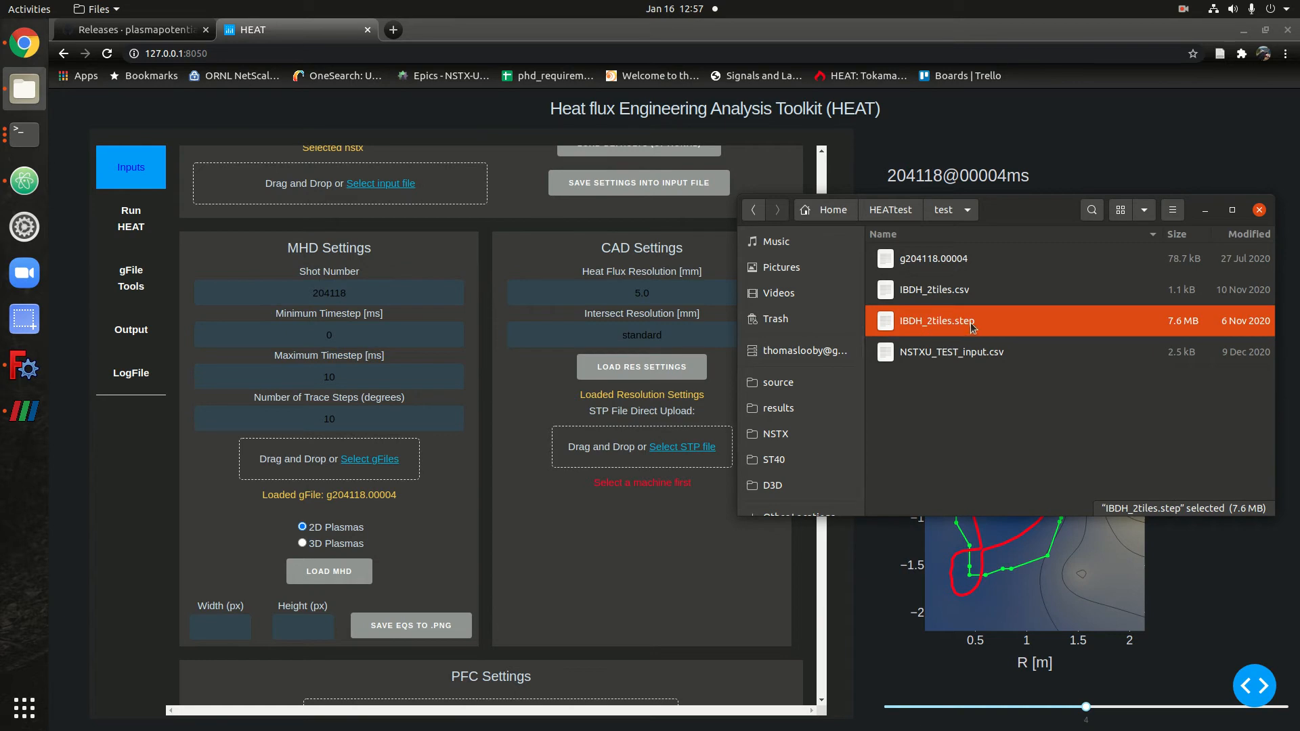
pyautogui.moveTo(974, 325); pyautogui.dragTo(593, 457)
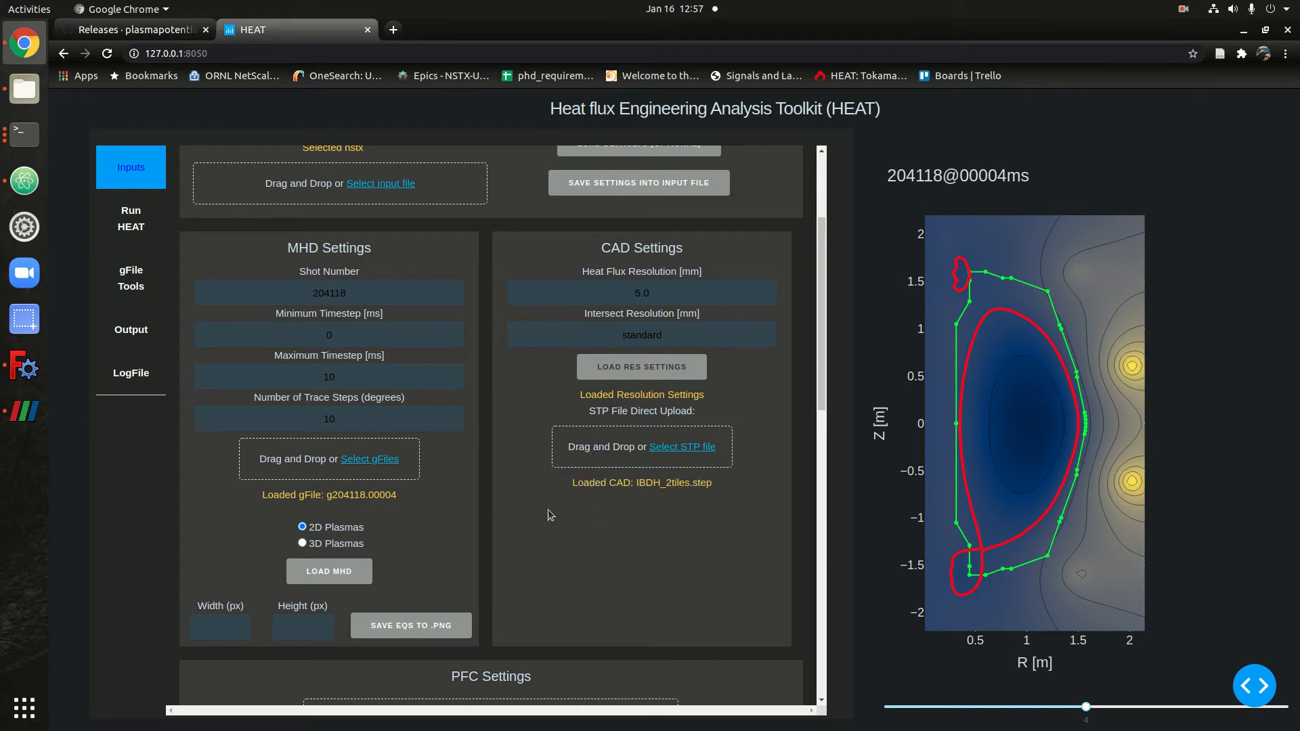
# - Check the terminal log for the STEP file loading messages
pyautogui.scroll(-3, 547, 515)
pyautogui.click(7, 145)
pyautogui.moveTo(114, 409); pyautogui.dragTo(183, 431)
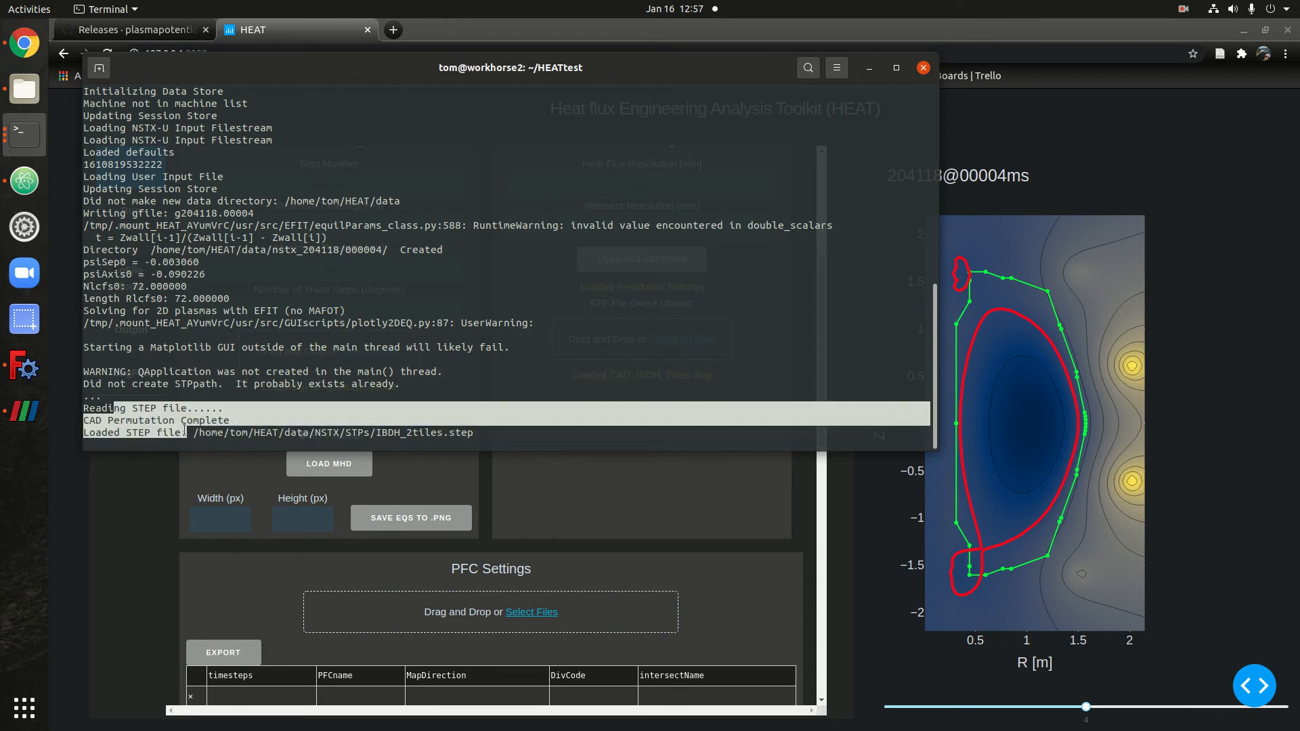
# - Upload IBDH_2tiles.csv from the test folder into HEAT's PFC Settings
pyautogui.click(563, 510)
pyautogui.scroll(-5, 563, 504)
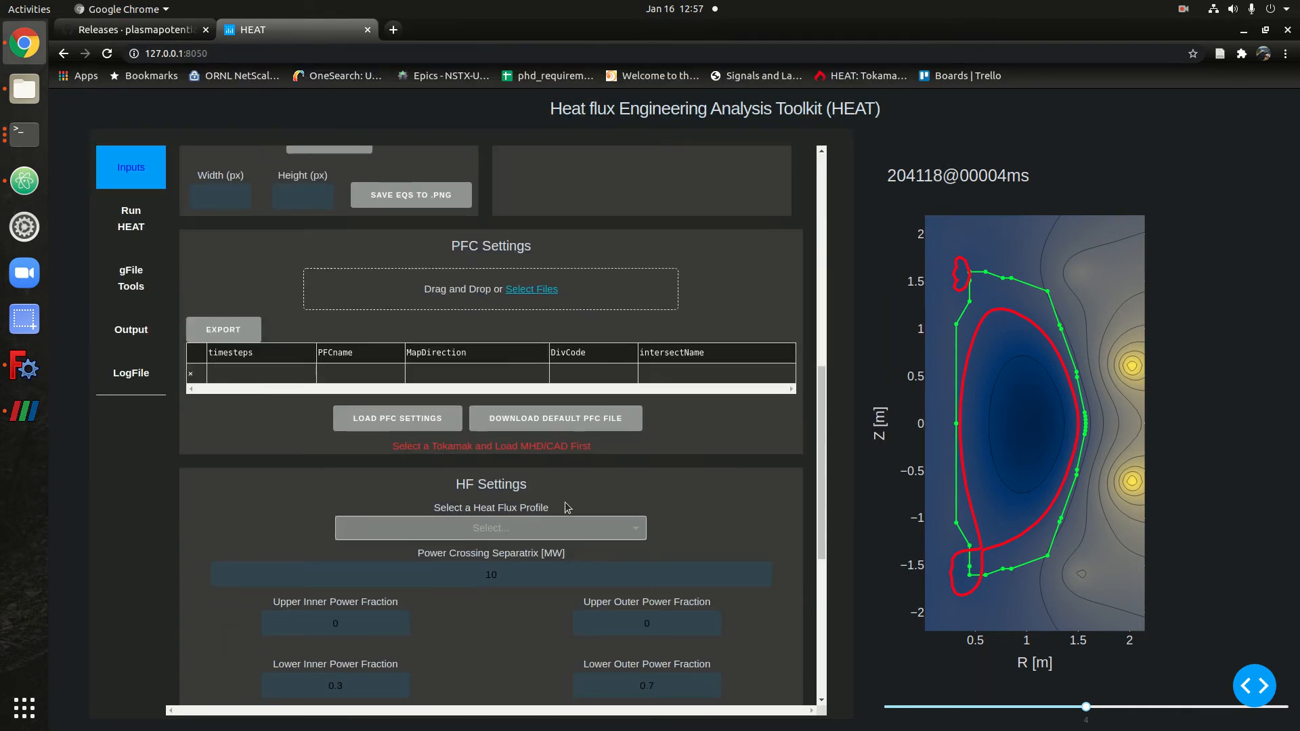
pyautogui.click(19, 101)
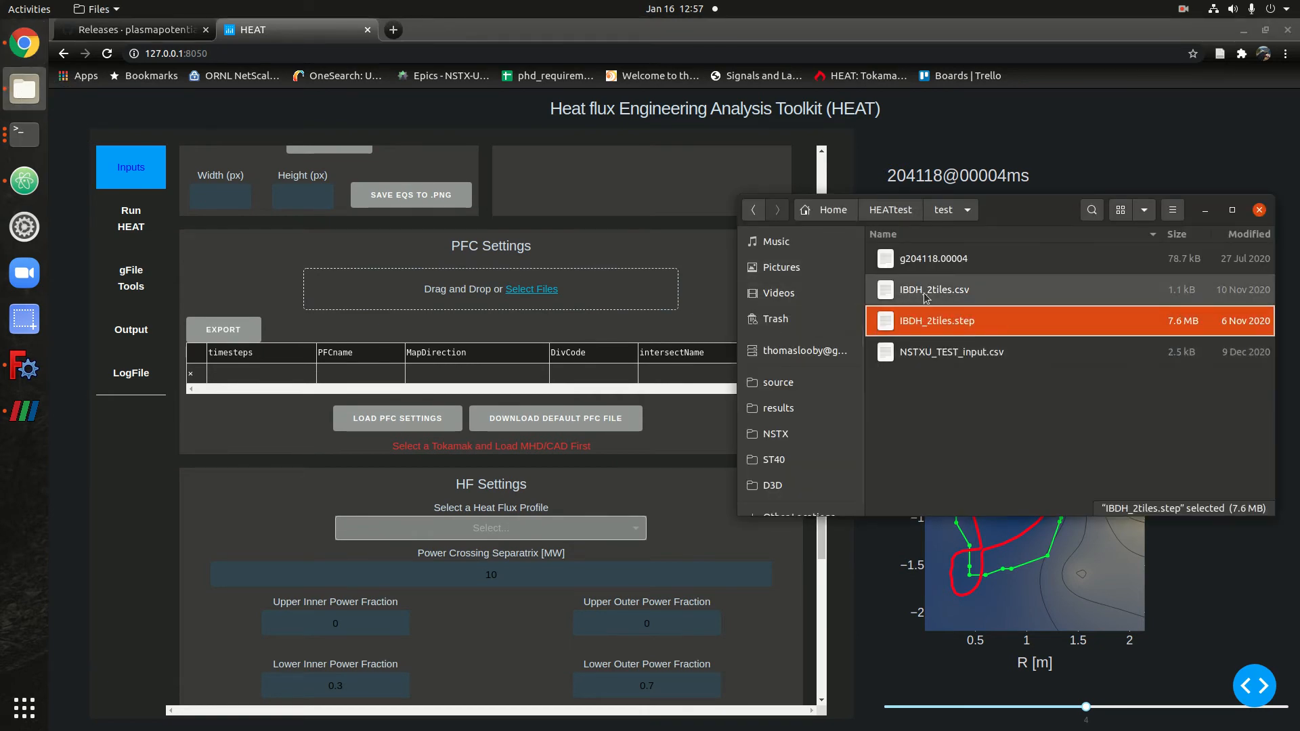
pyautogui.click(923, 296)
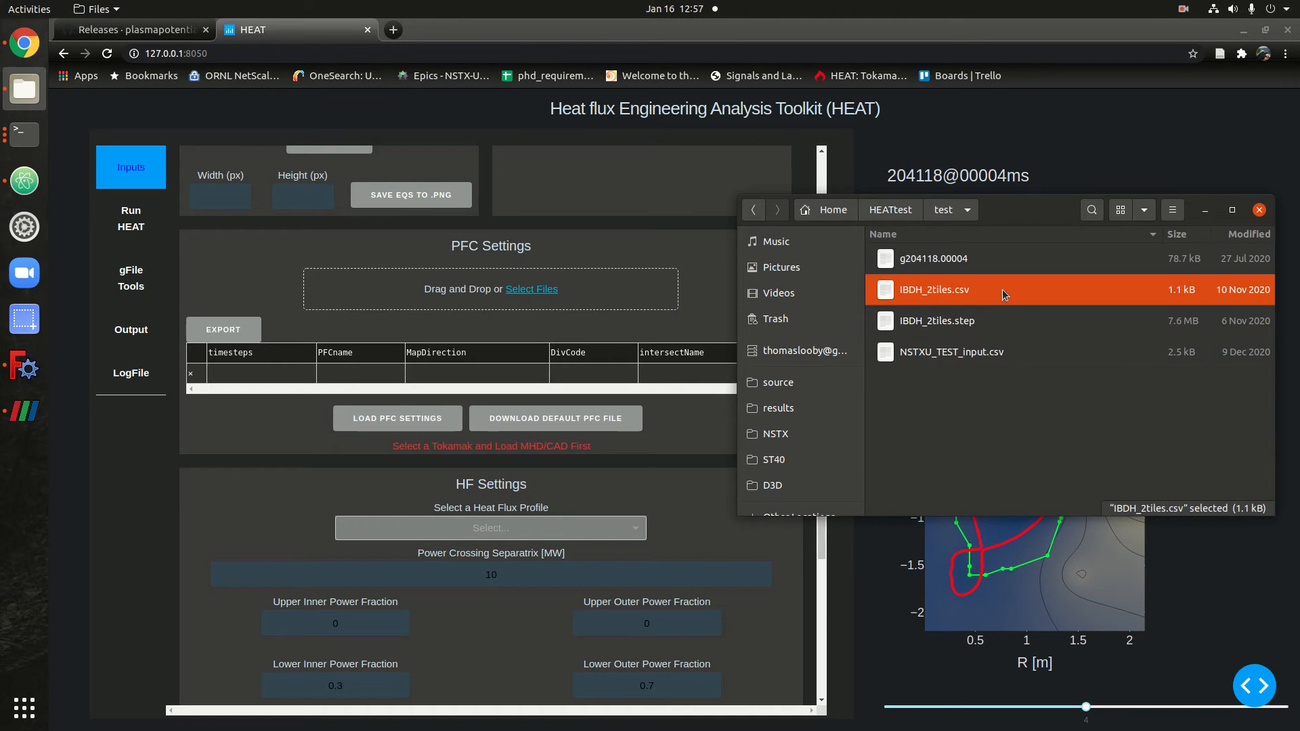
pyautogui.moveTo(1004, 294); pyautogui.dragTo(399, 292)
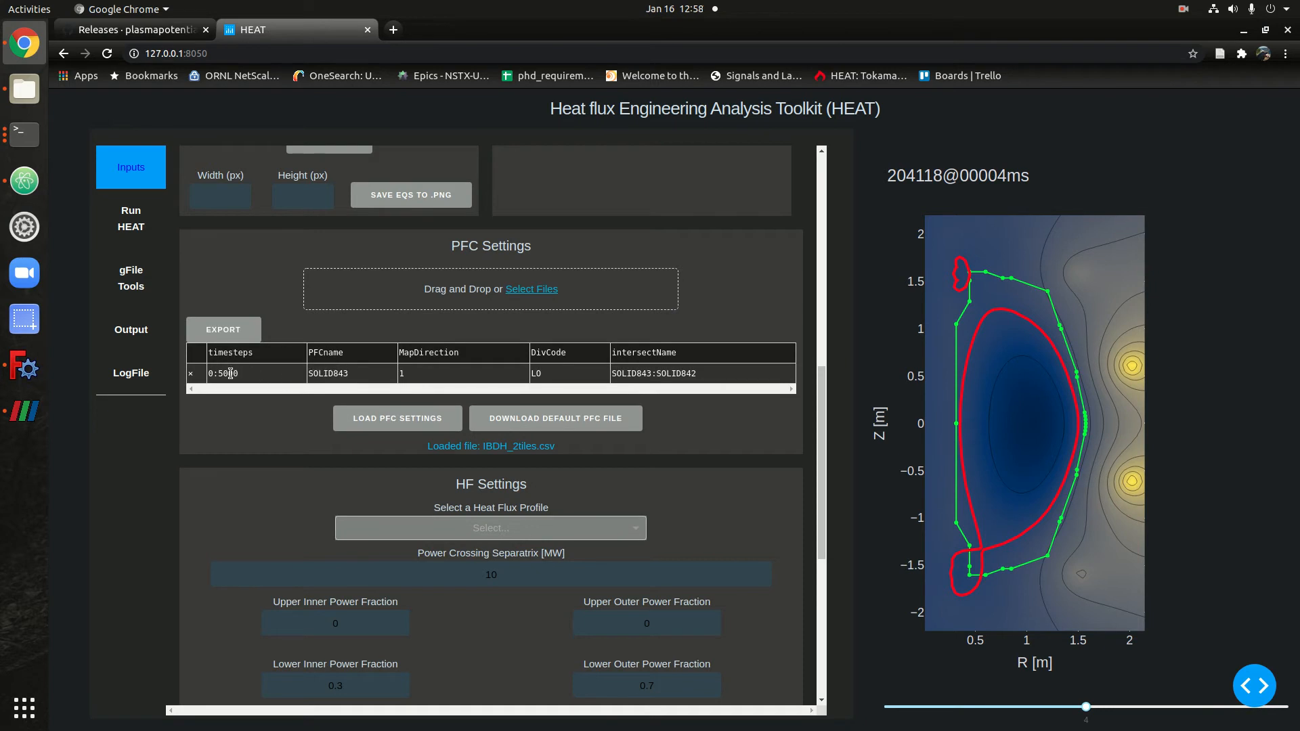
# - Compare the timesteps entry in the PFC table with the minimum and maximum timesteps in the MHD settings
pyautogui.scroll(6, 319, 383)
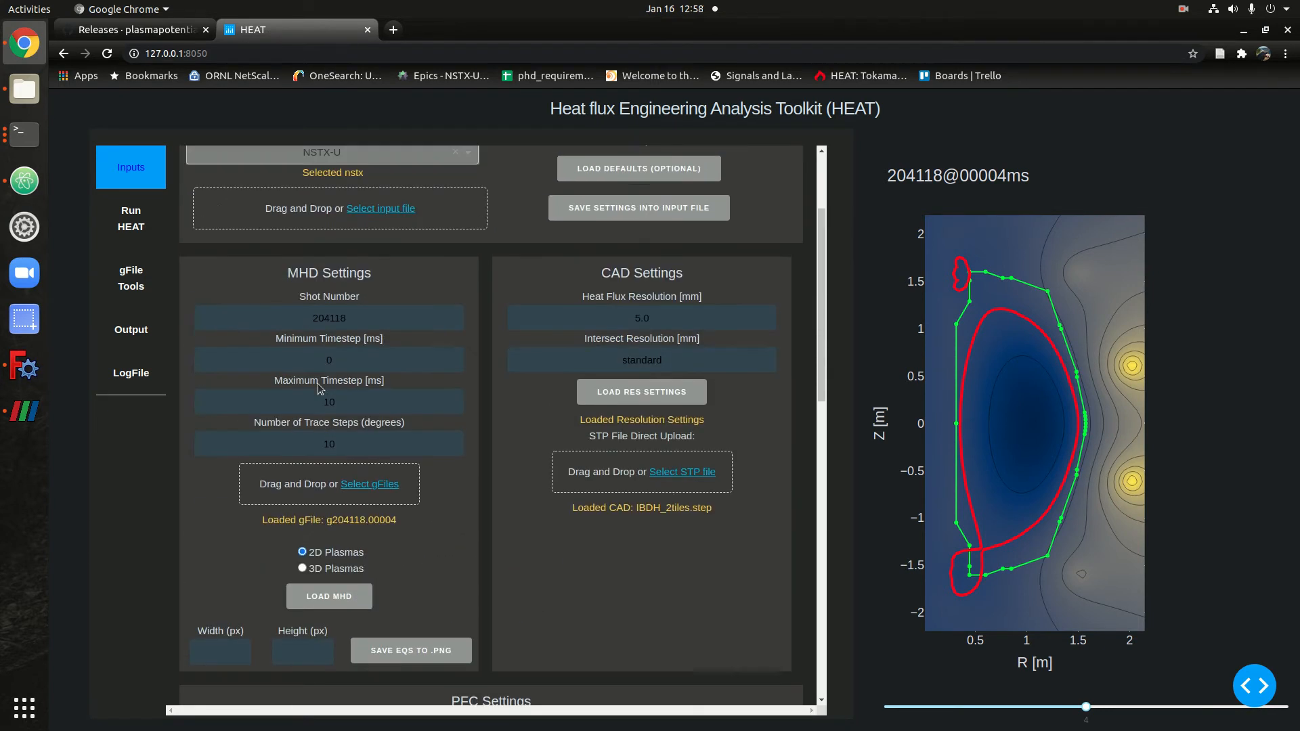
pyautogui.scroll(-7, 298, 359)
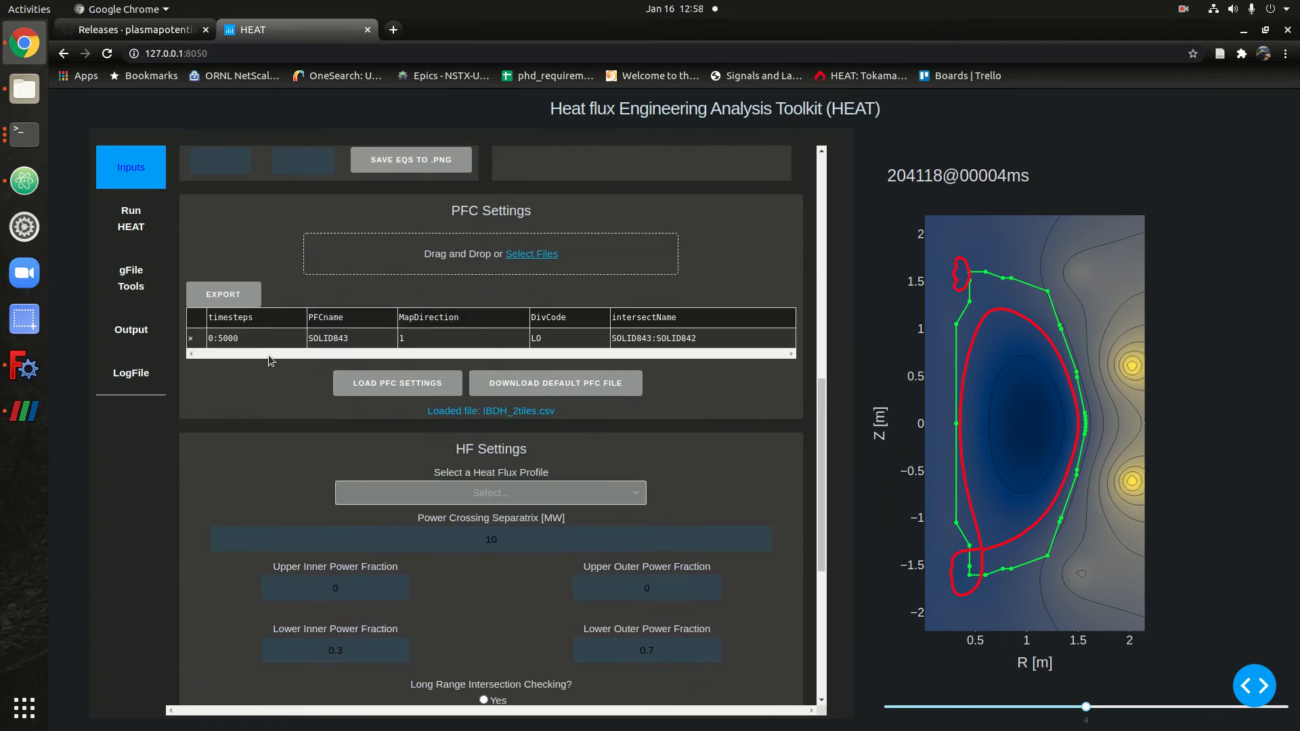
pyautogui.scroll(6, 228, 336)
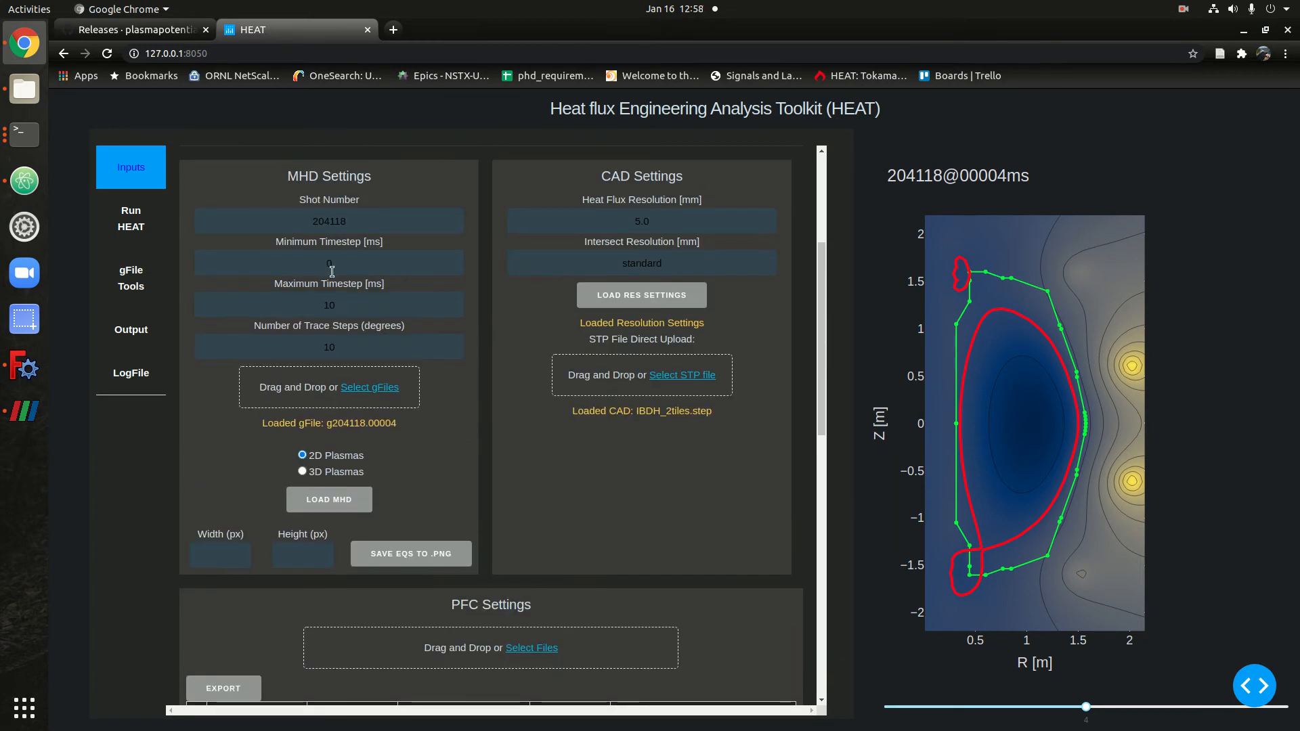
pyautogui.scroll(-5, 344, 307)
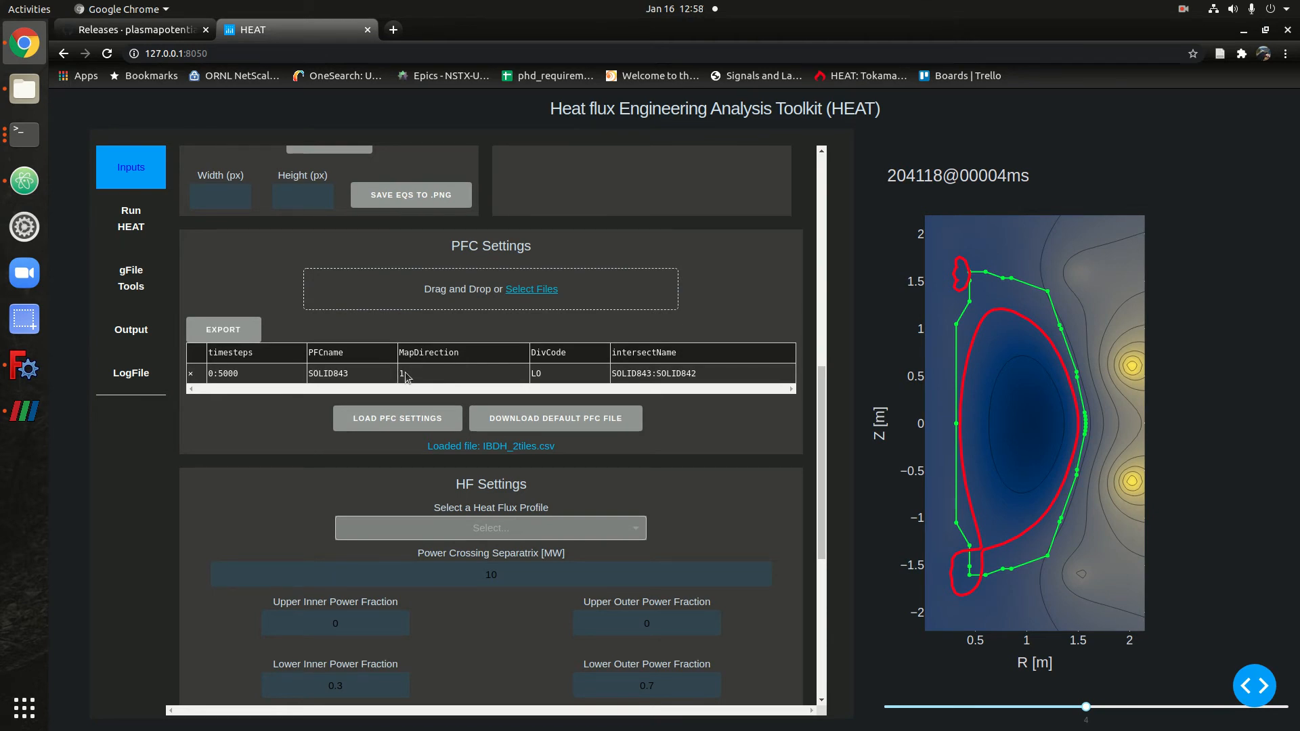
# - Switch to ParaView and display both tiles, SOLID842___standardmm.stl and SOLID843___5.0mm.stl, as plain Surface
pyautogui.click(24, 411)
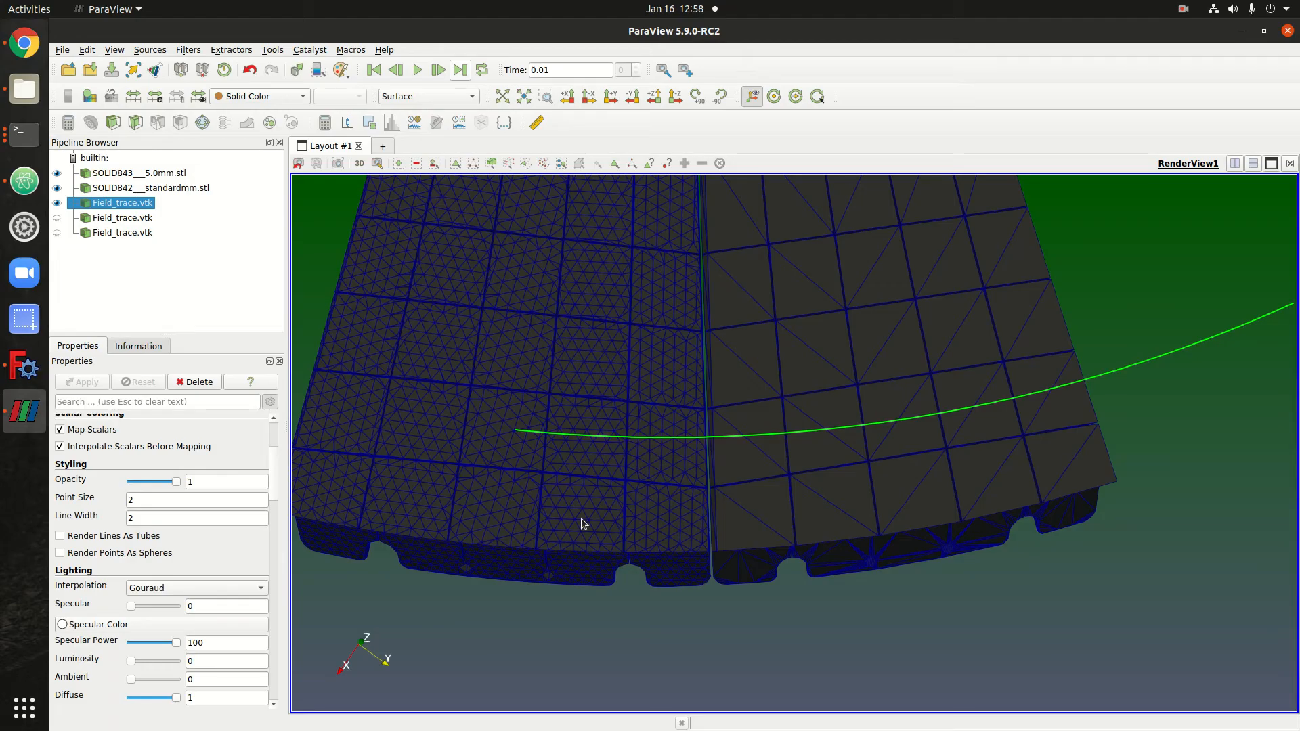
pyautogui.moveTo(707, 655); pyautogui.dragTo(706, 611)
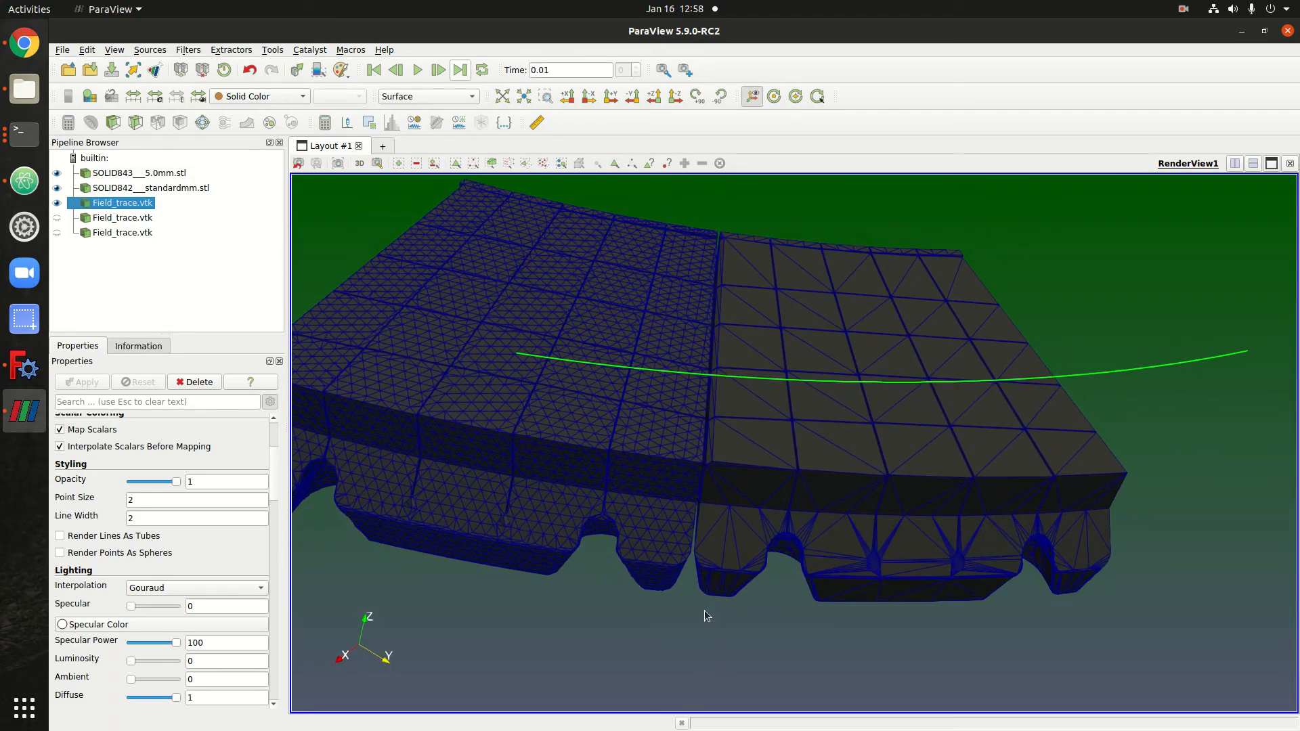
pyautogui.click(195, 189)
pyautogui.click(405, 96)
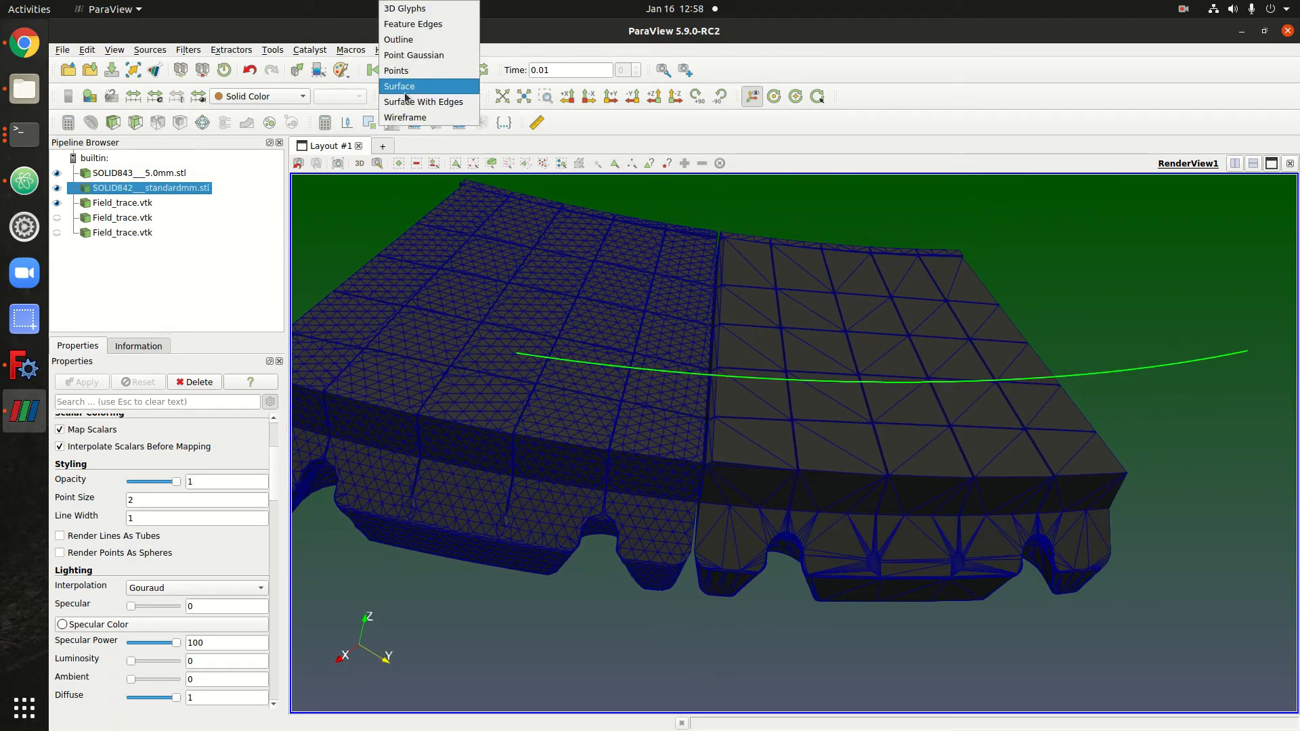
pyautogui.click(406, 82)
pyautogui.click(178, 174)
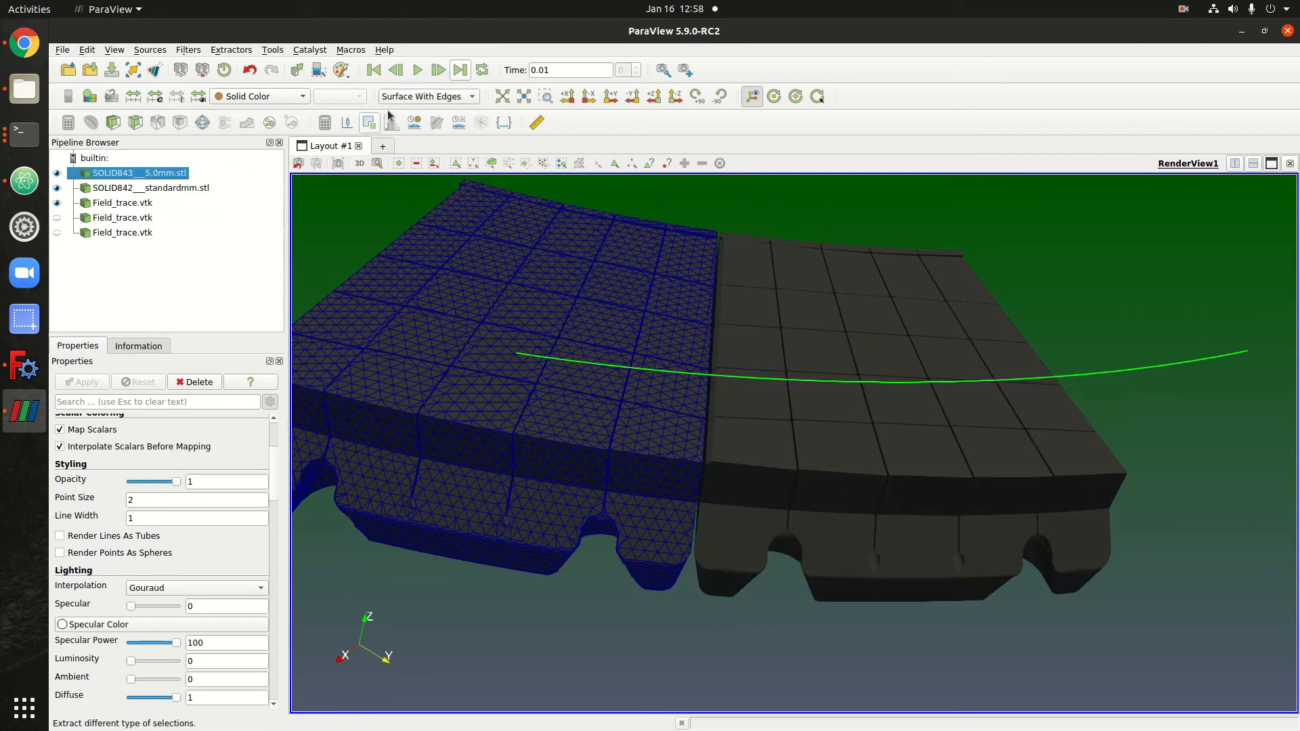
pyautogui.click(413, 99)
pyautogui.click(413, 89)
pyautogui.moveTo(611, 428); pyautogui.dragTo(813, 370)
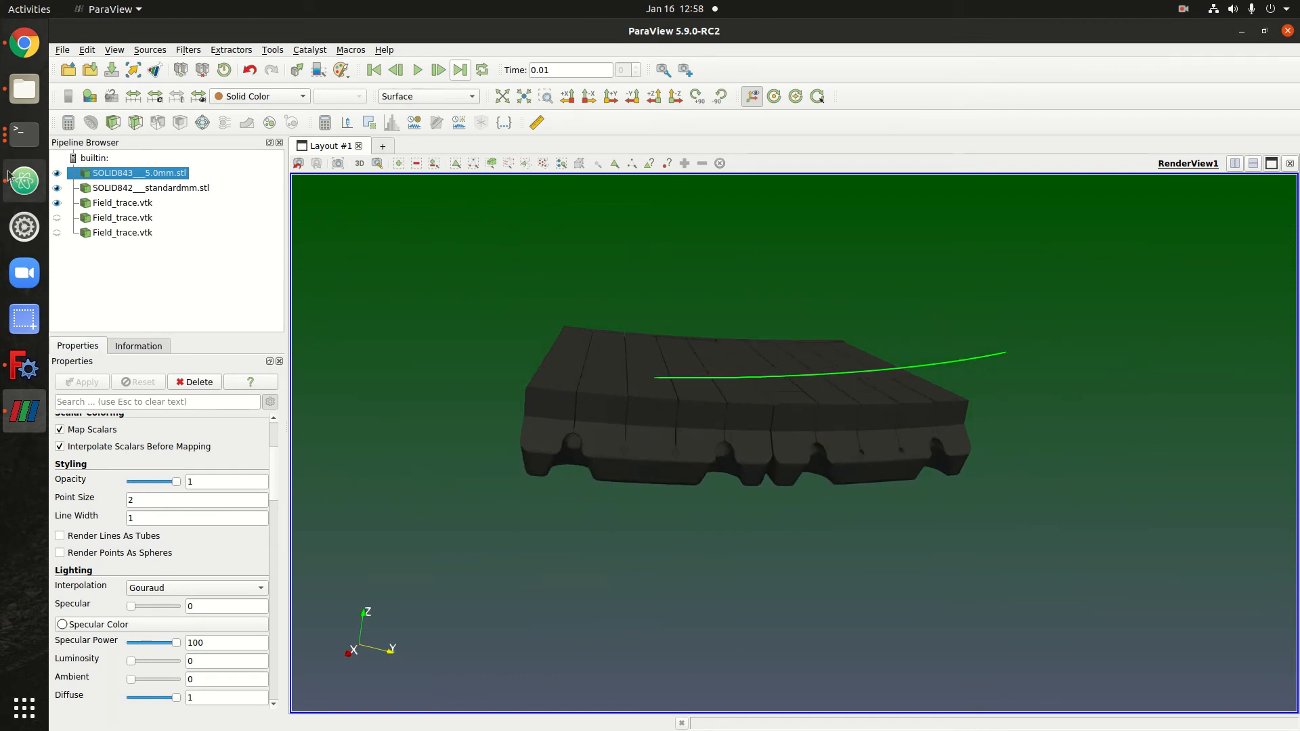
# - Hide the first Field_trace.vtk, show the other two field traces and examine them around the tiles
pyautogui.click(57, 203)
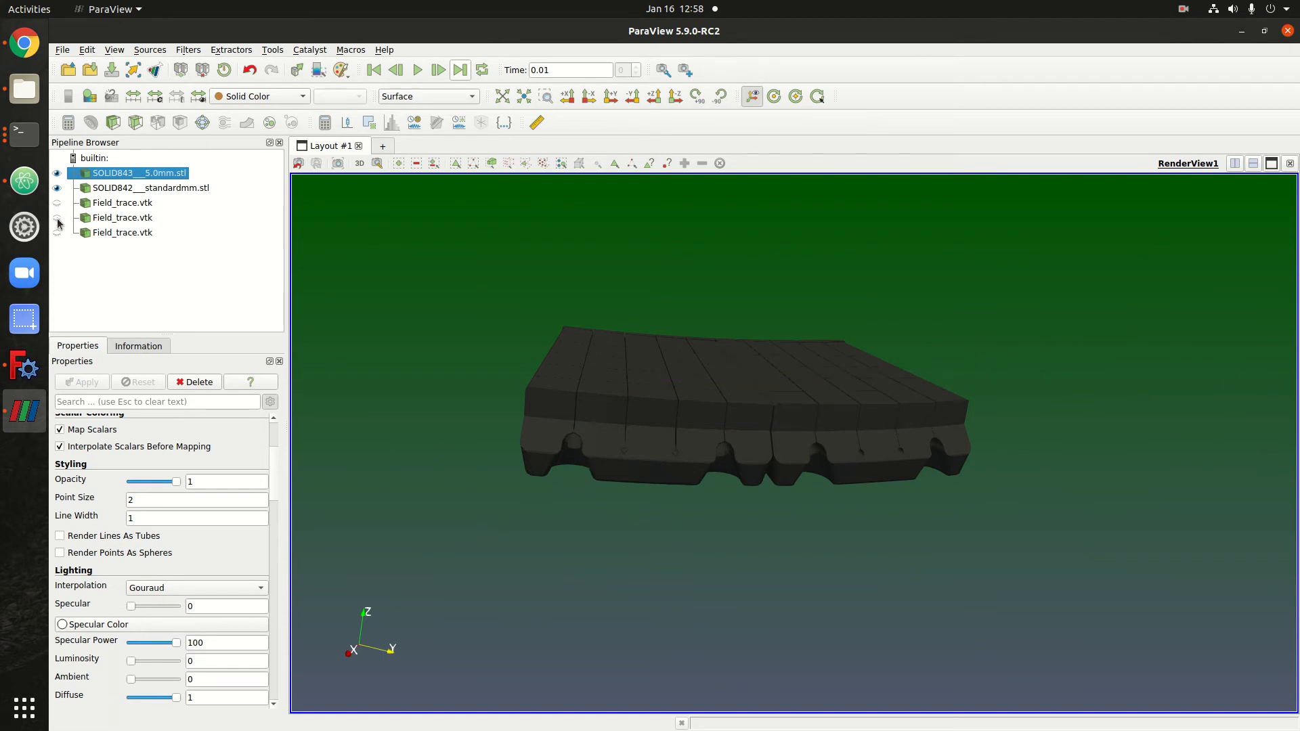
pyautogui.click(57, 217)
pyautogui.scroll(-3, 723, 508)
pyautogui.moveTo(723, 507)
pyautogui.mouseDown()
pyautogui.moveTo(700, 485)
pyautogui.moveTo(734, 355)
pyautogui.moveTo(720, 468)
pyautogui.moveTo(694, 531)
pyautogui.moveTo(660, 494)
pyautogui.moveTo(693, 500)
pyautogui.mouseUp()
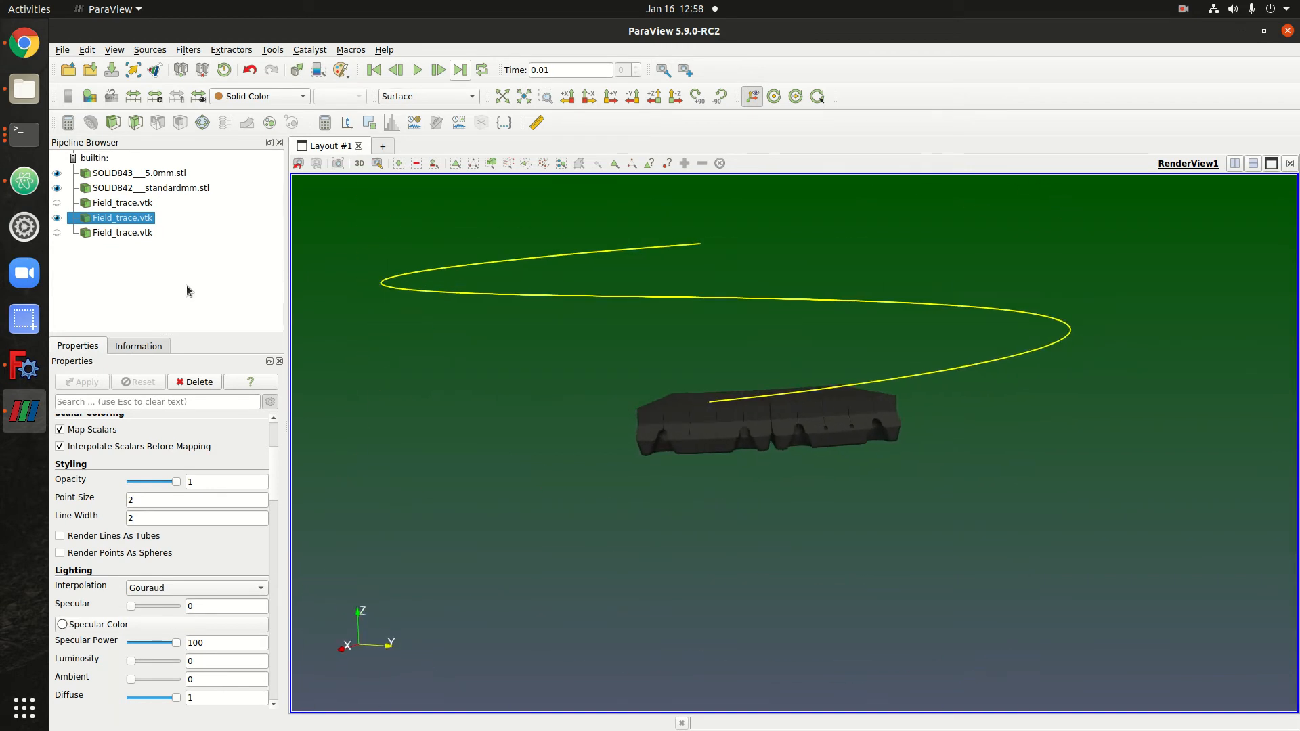
pyautogui.click(57, 234)
pyautogui.click(57, 234)
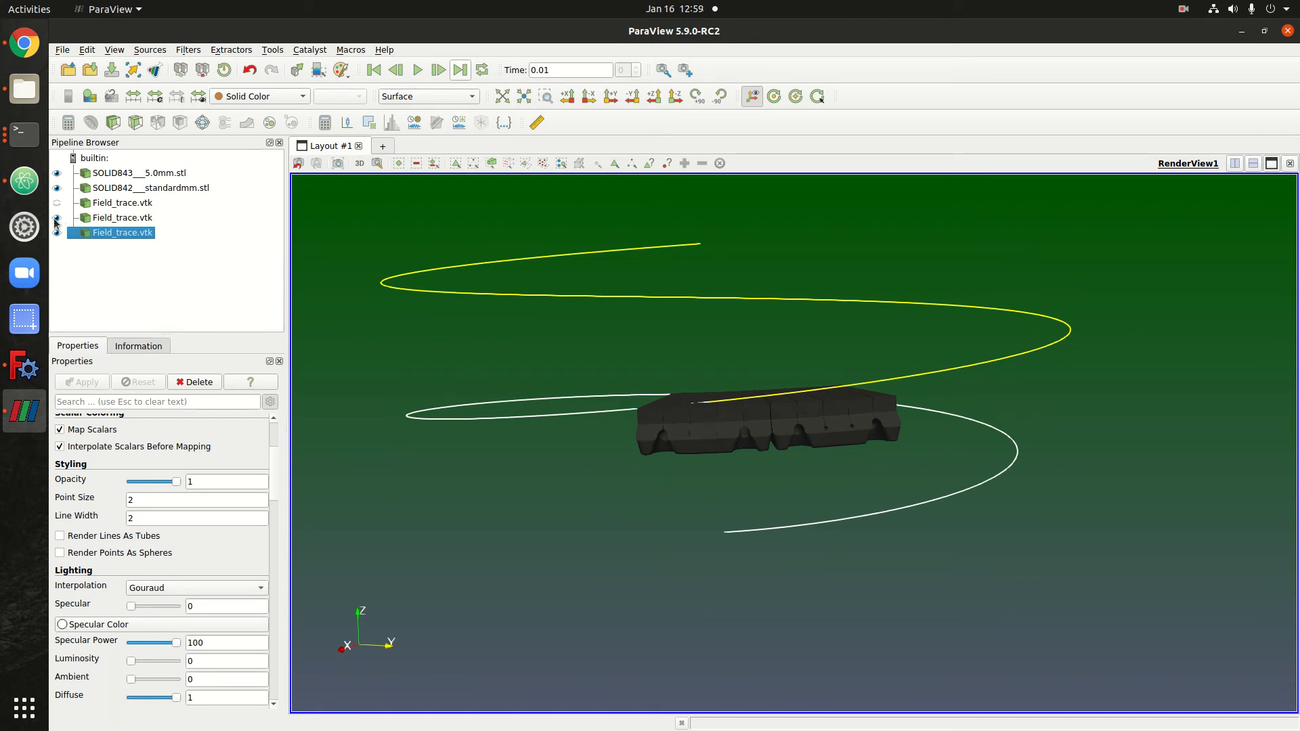
pyautogui.moveTo(659, 534); pyautogui.dragTo(748, 587)
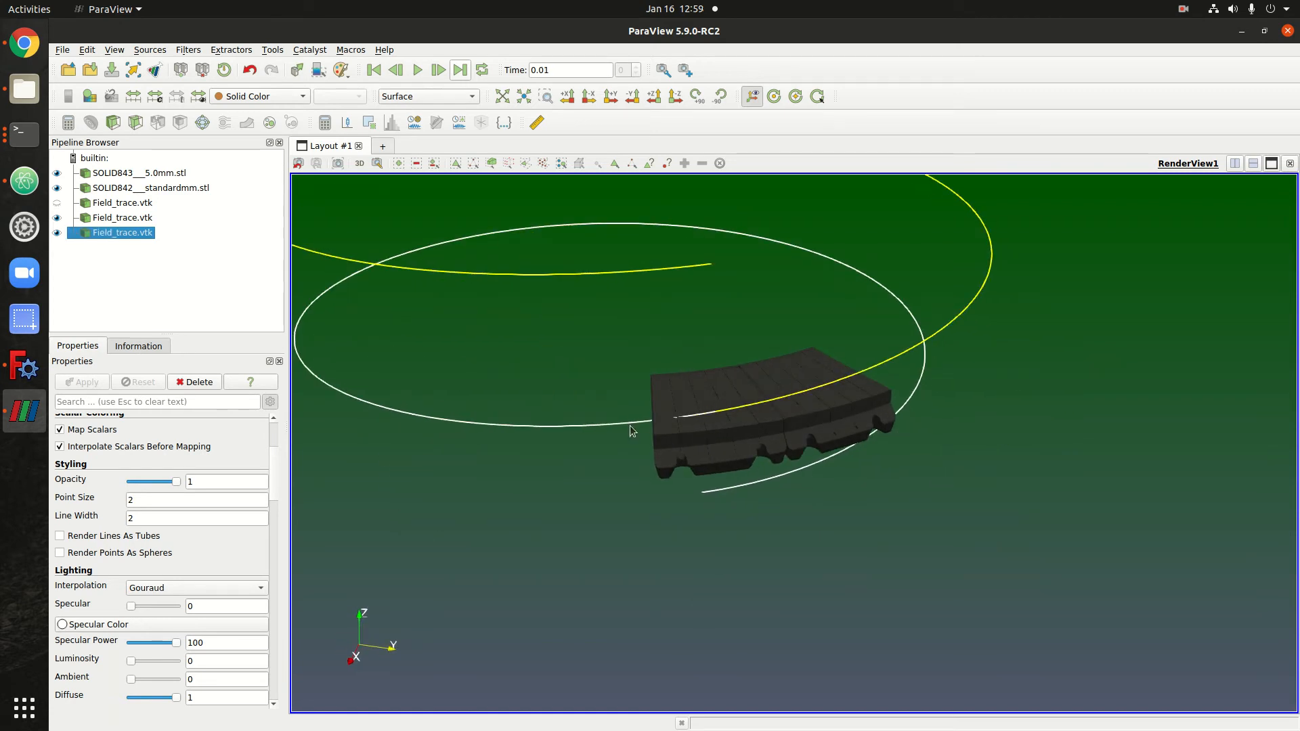
# - Hide the yellow field trace and examine the white trace around the tiles from several angles
pyautogui.click(57, 218)
pyautogui.moveTo(555, 493)
pyautogui.mouseDown()
pyautogui.moveTo(603, 475)
pyautogui.moveTo(615, 488)
pyautogui.moveTo(704, 429)
pyautogui.mouseUp()
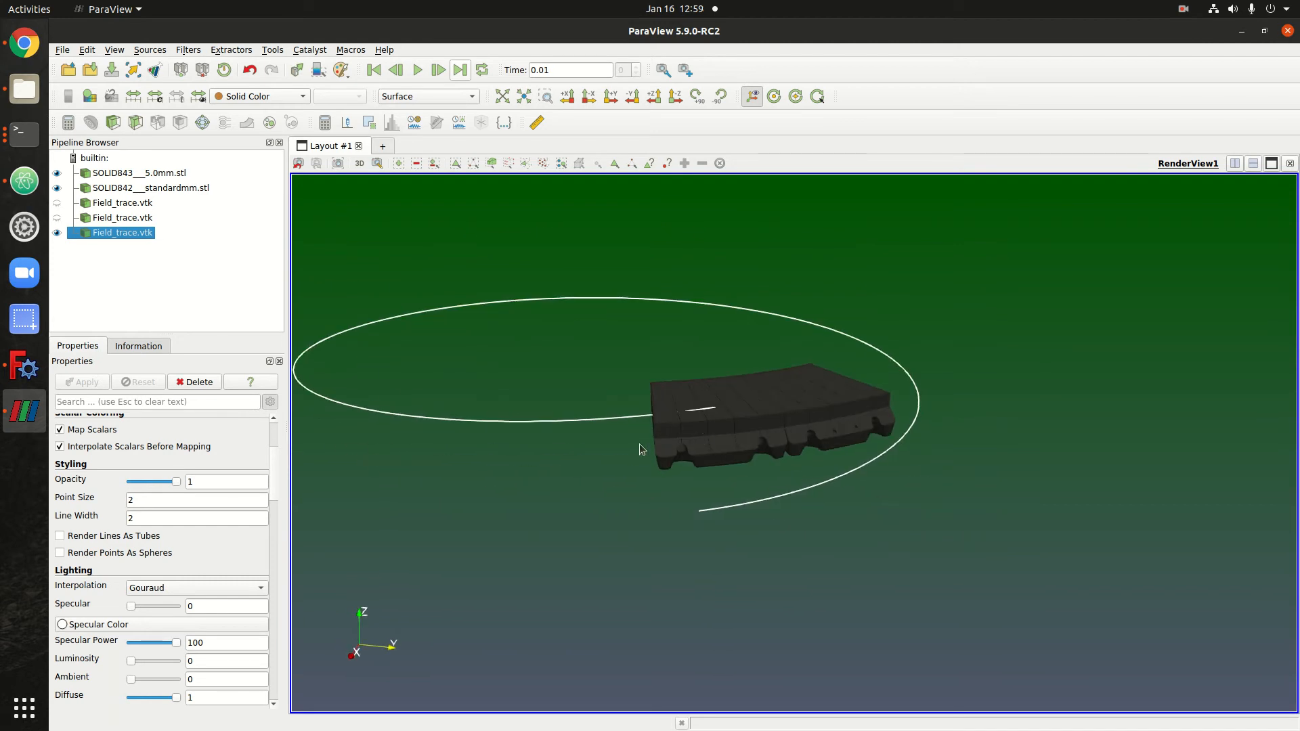
pyautogui.moveTo(671, 481); pyautogui.dragTo(638, 474)
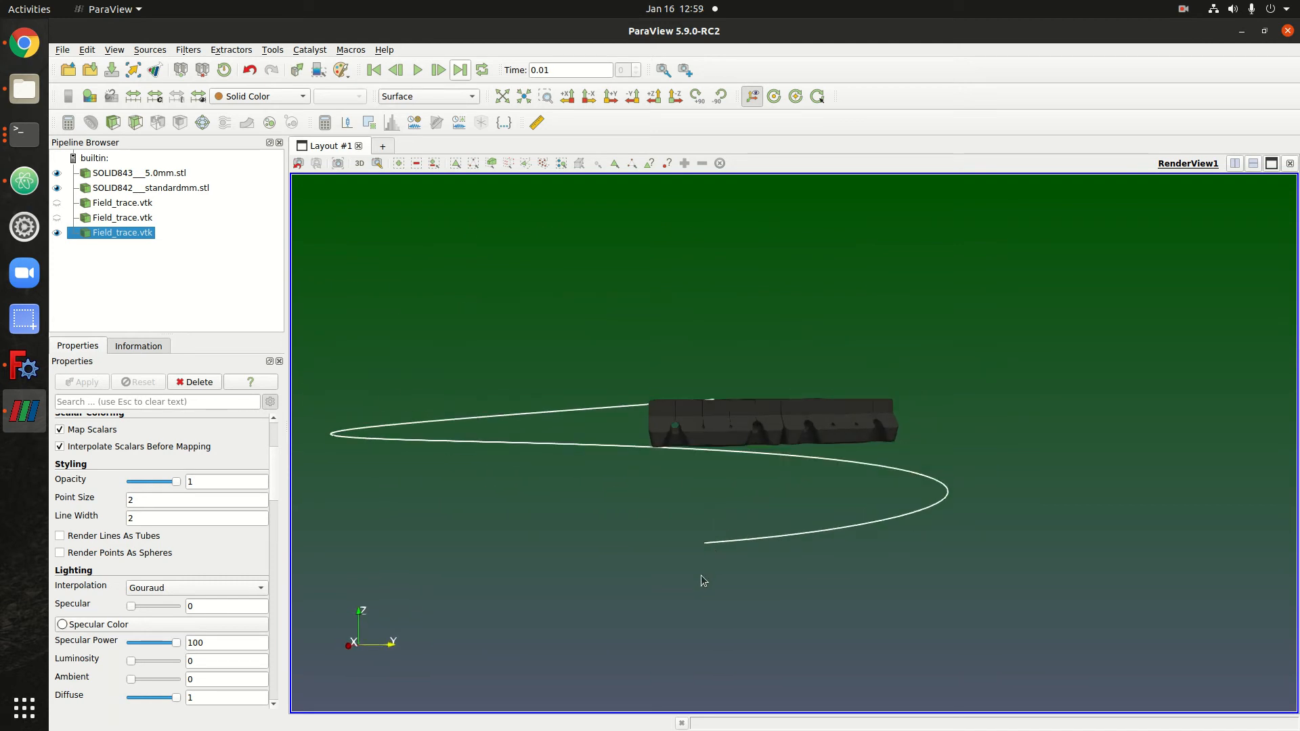
pyautogui.moveTo(601, 458); pyautogui.dragTo(558, 435)
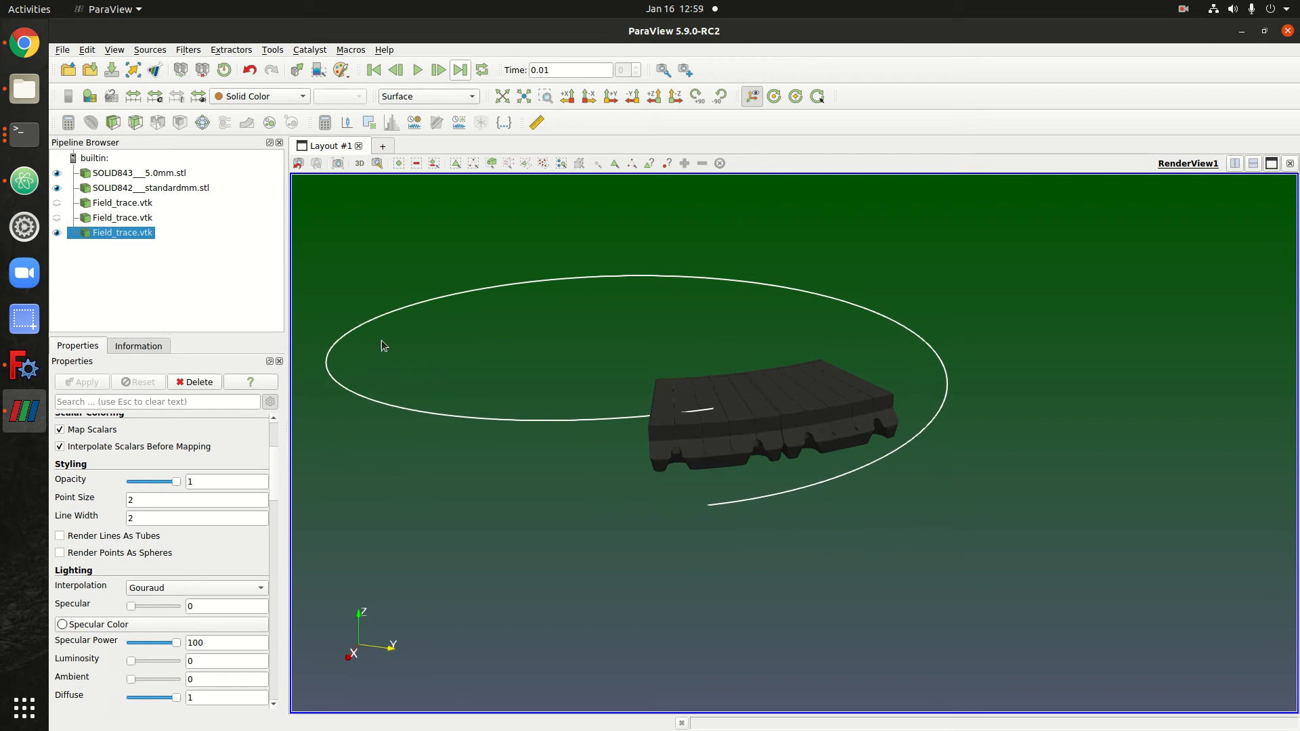
# - Show the yellow field trace again alongside the white one and view both from the side of the tiles
pyautogui.click(56, 217)
pyautogui.click(76, 218)
pyautogui.moveTo(521, 367); pyautogui.dragTo(529, 392)
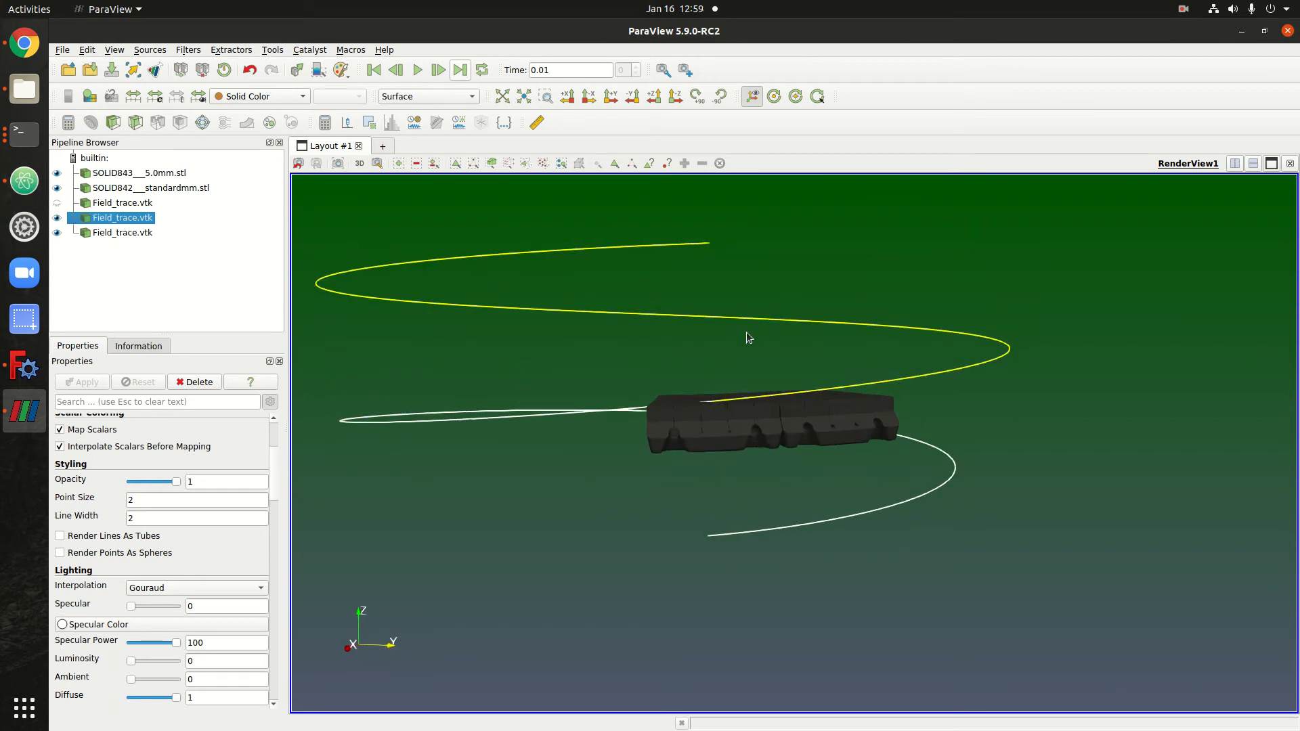
# - Switch to the HEAT page in Chrome and review the PFC settings table and the HF settings below it
pyautogui.moveTo(745, 432)
pyautogui.mouseDown()
pyautogui.moveTo(737, 522)
pyautogui.moveTo(731, 433)
pyautogui.mouseUp()
pyautogui.click(25, 42)
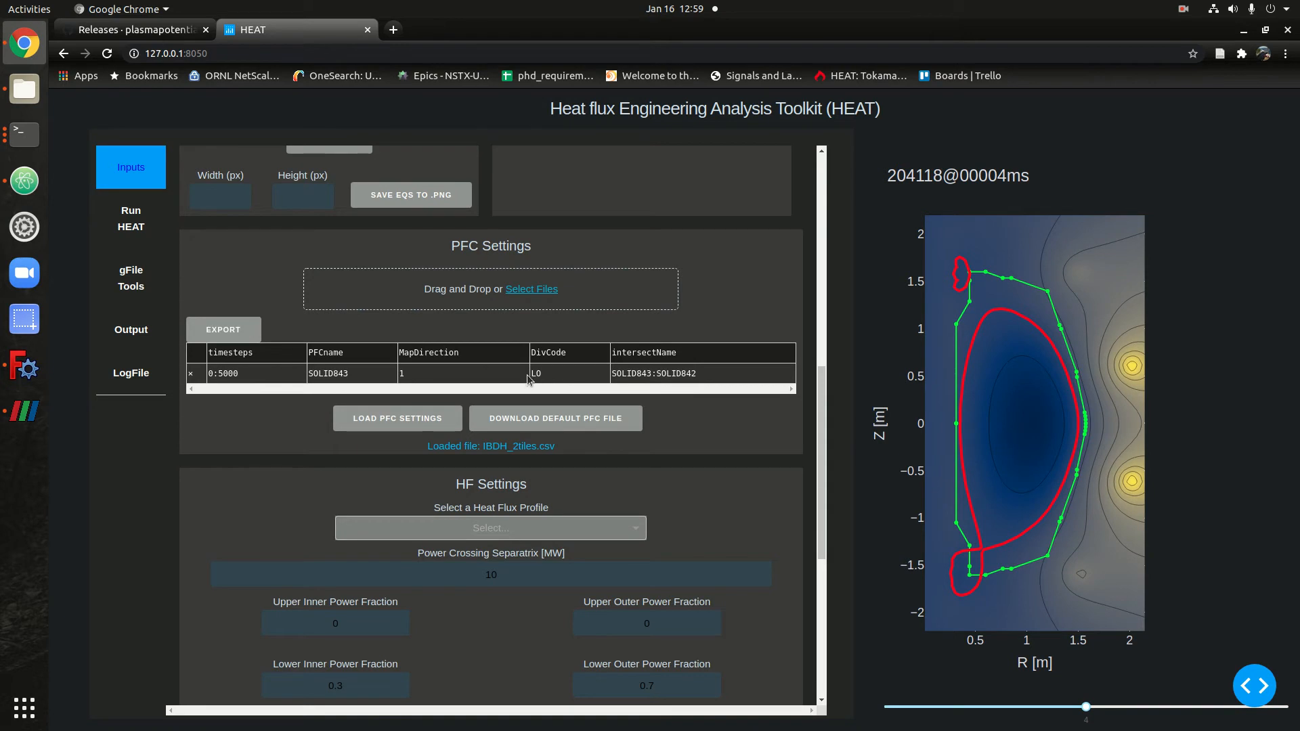
pyautogui.scroll(-5, 542, 383)
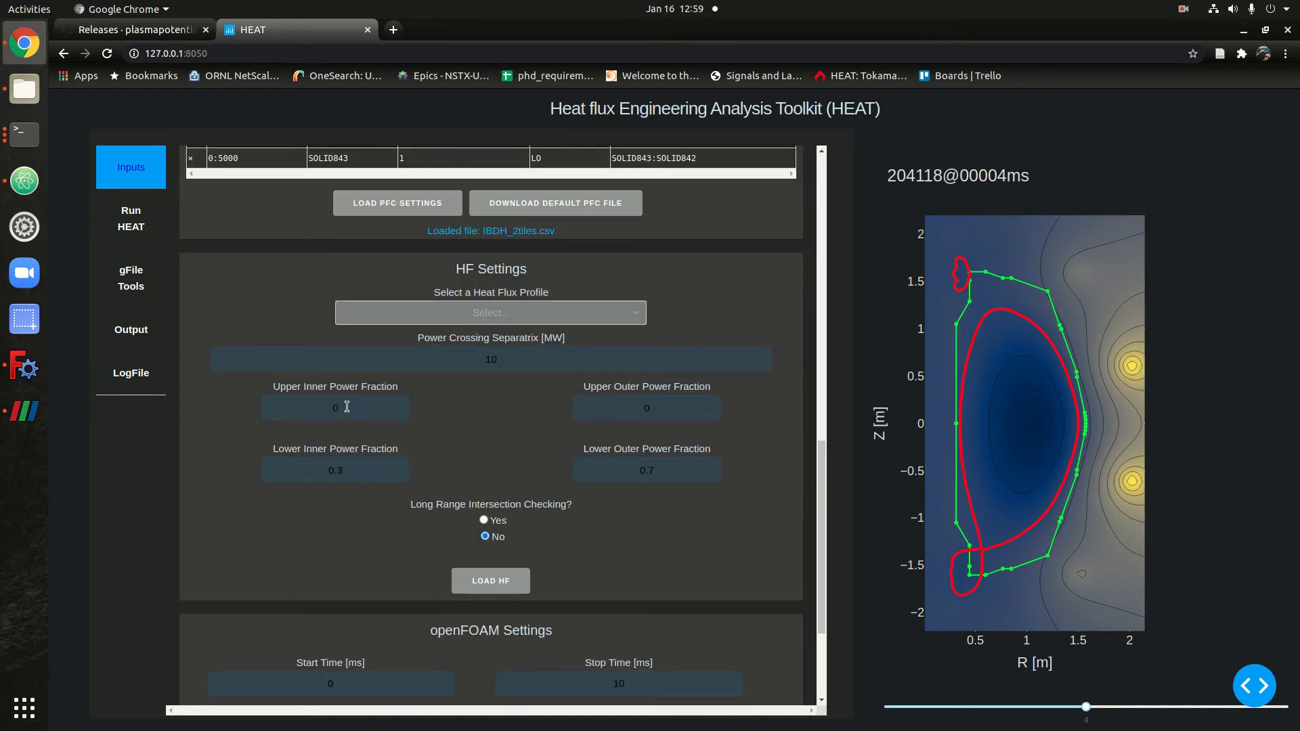
pyautogui.scroll(1, 377, 436)
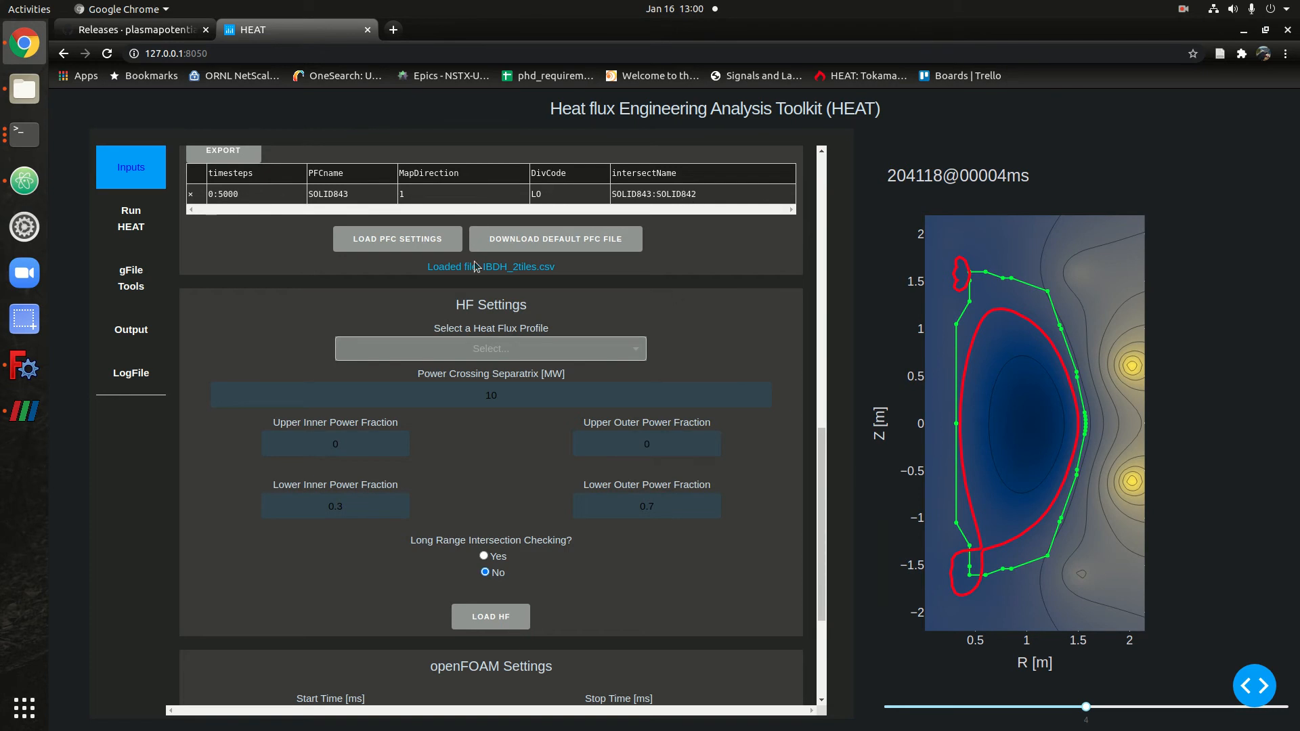
# - Switch to ParaView and examine closely where the yellow and white field traces meet the tile surface and edge
pyautogui.click(10, 431)
pyautogui.scroll(3, 733, 429)
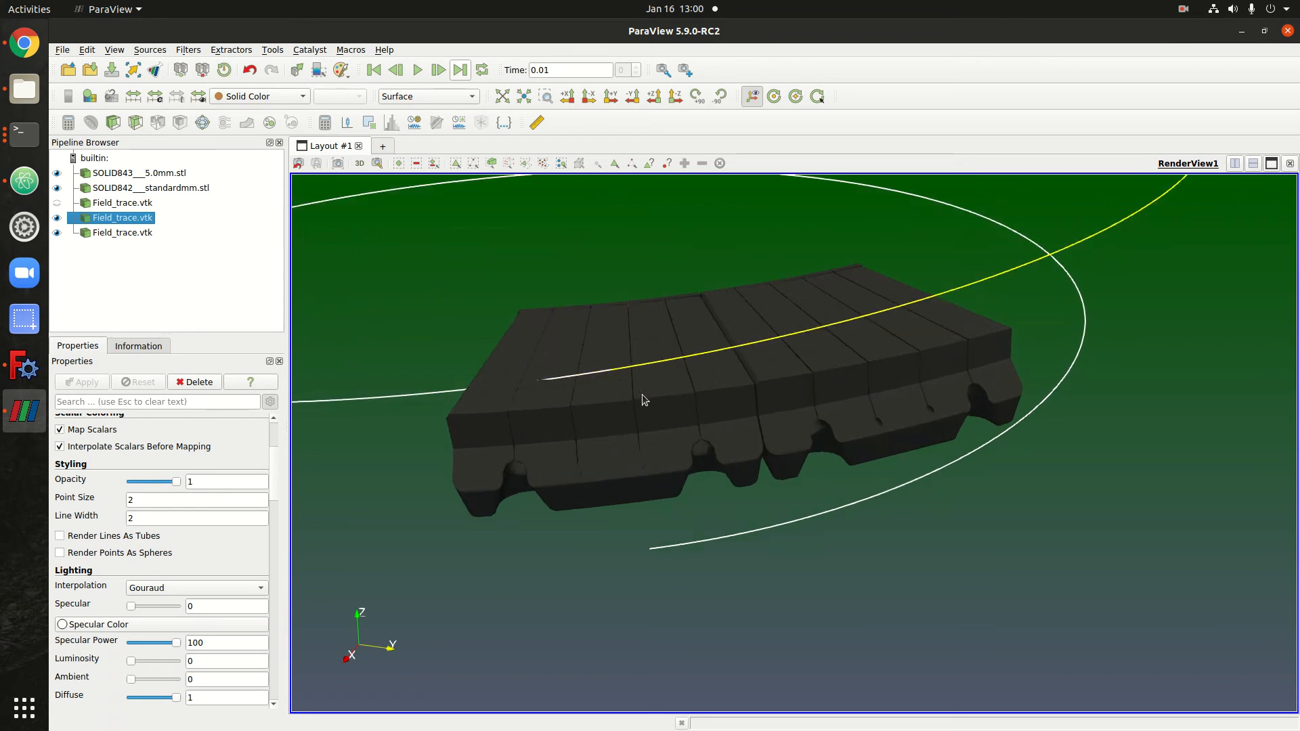
pyautogui.moveTo(640, 425); pyautogui.dragTo(639, 346)
pyautogui.scroll(2, 627, 358)
pyautogui.scroll(1, 626, 357)
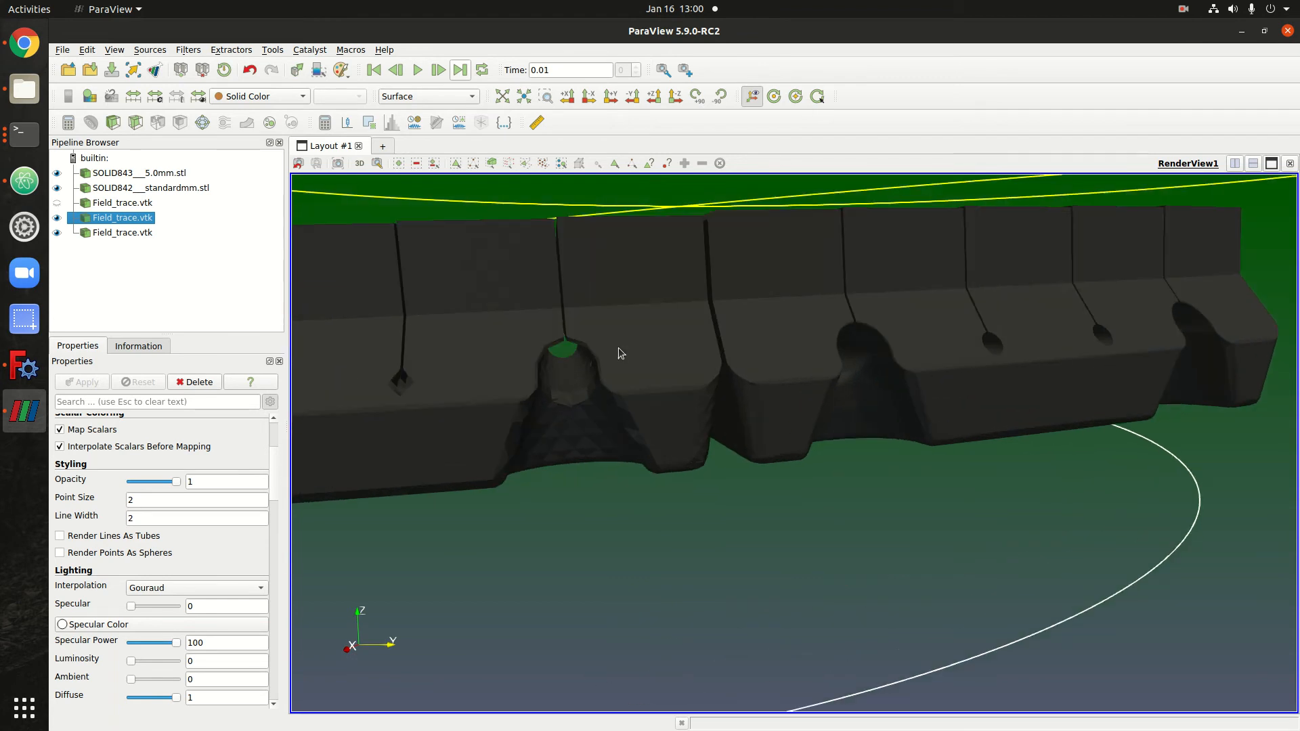
pyautogui.scroll(3, 831, 513)
pyautogui.scroll(3, 679, 472)
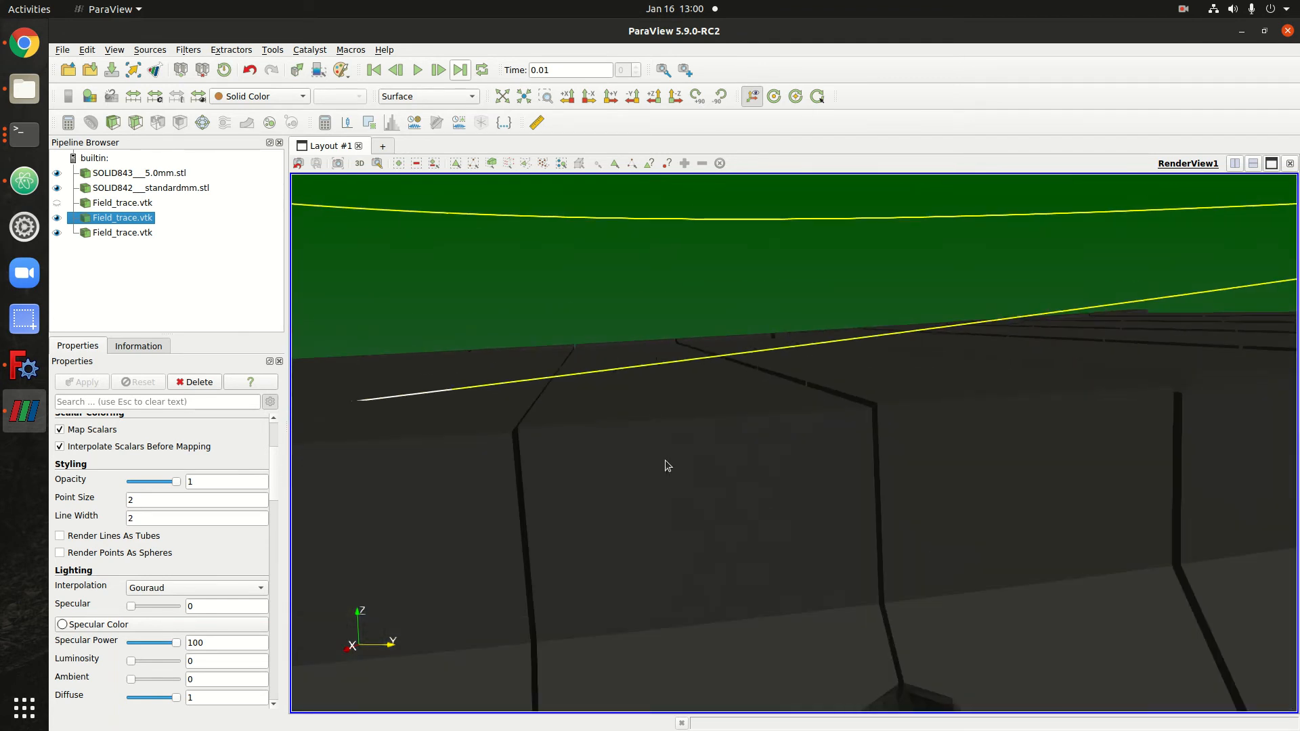
pyautogui.scroll(3, 572, 438)
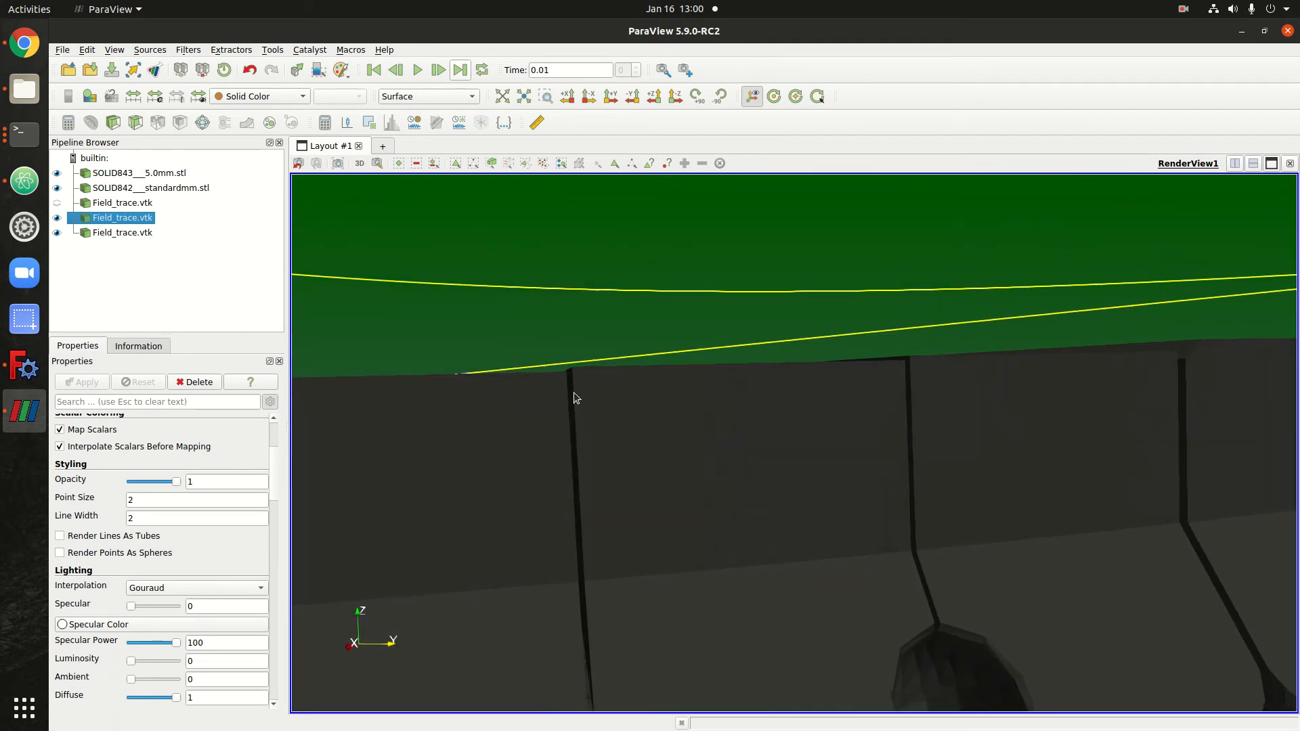
pyautogui.scroll(3, 568, 378)
pyautogui.moveTo(563, 375); pyautogui.dragTo(667, 403)
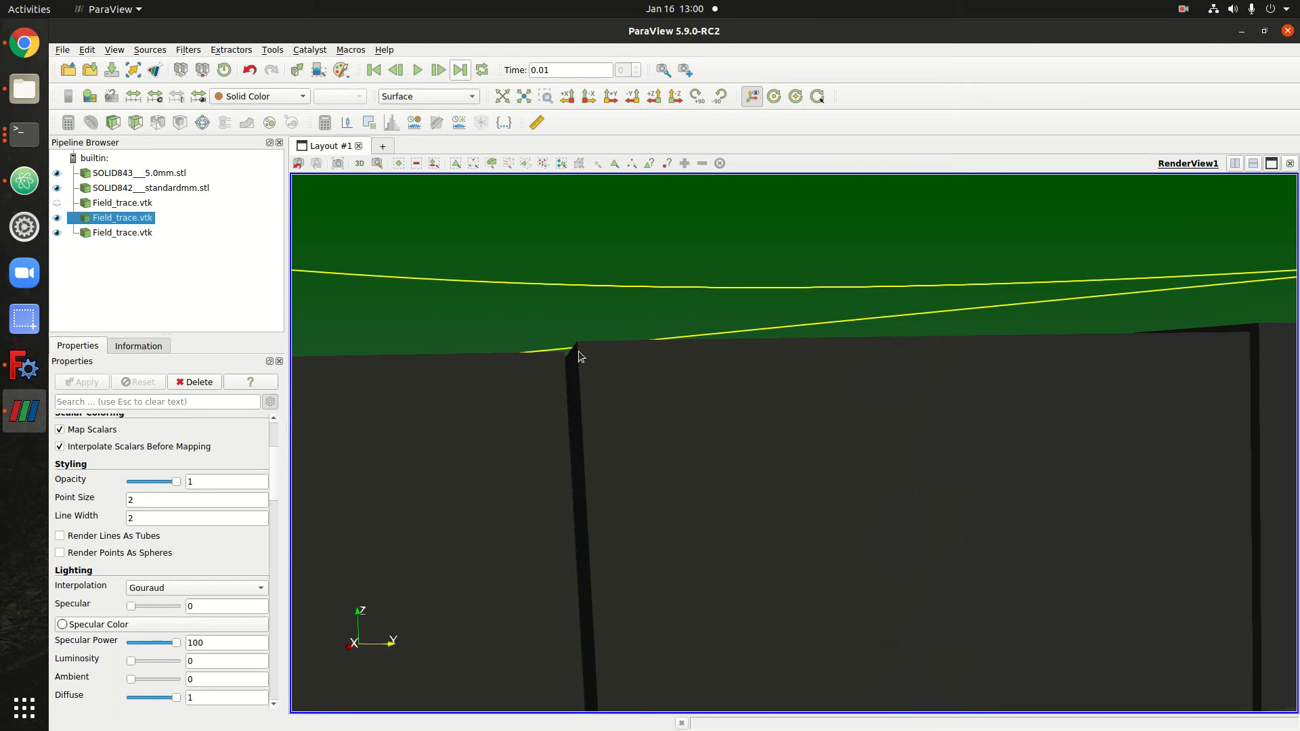
# - Examine the gap between the two tiles and the path of the yellow trace across it
pyautogui.scroll(-2, 582, 379)
pyautogui.scroll(-2, 880, 506)
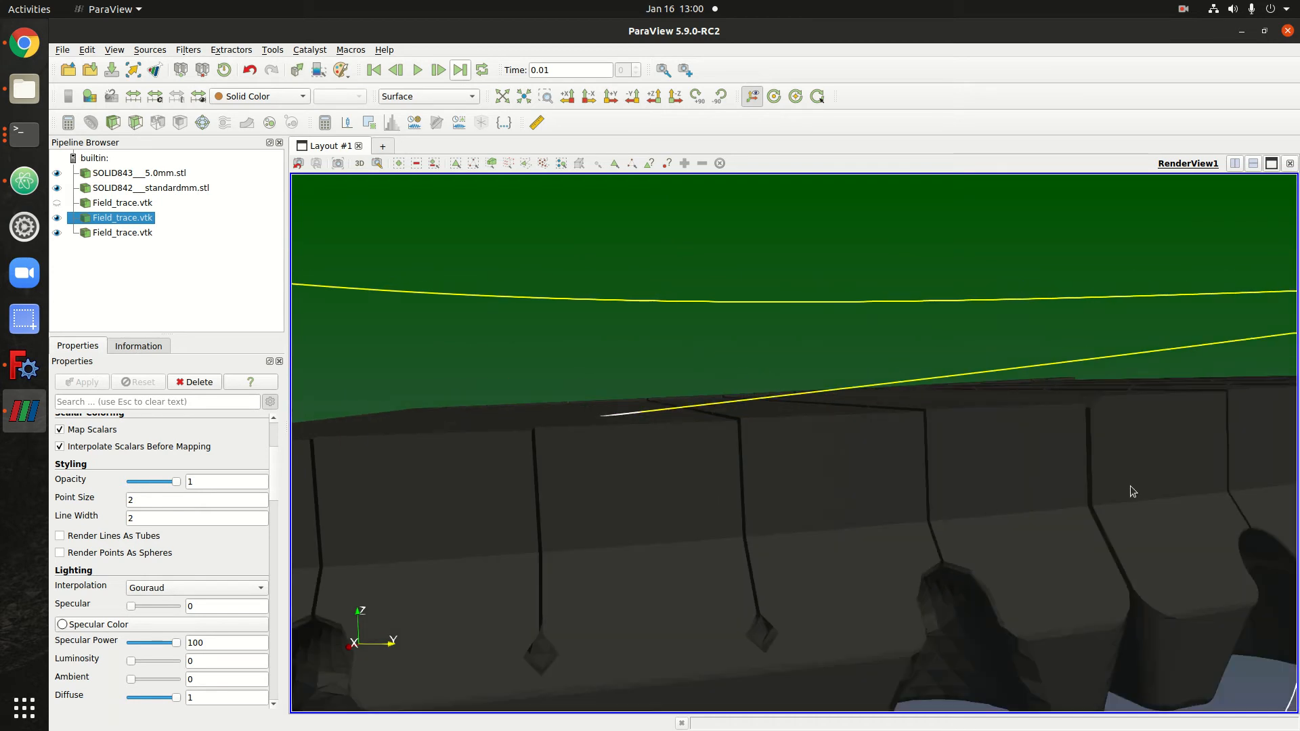
pyautogui.scroll(3, 1063, 490)
pyautogui.moveTo(1021, 492); pyautogui.dragTo(978, 469)
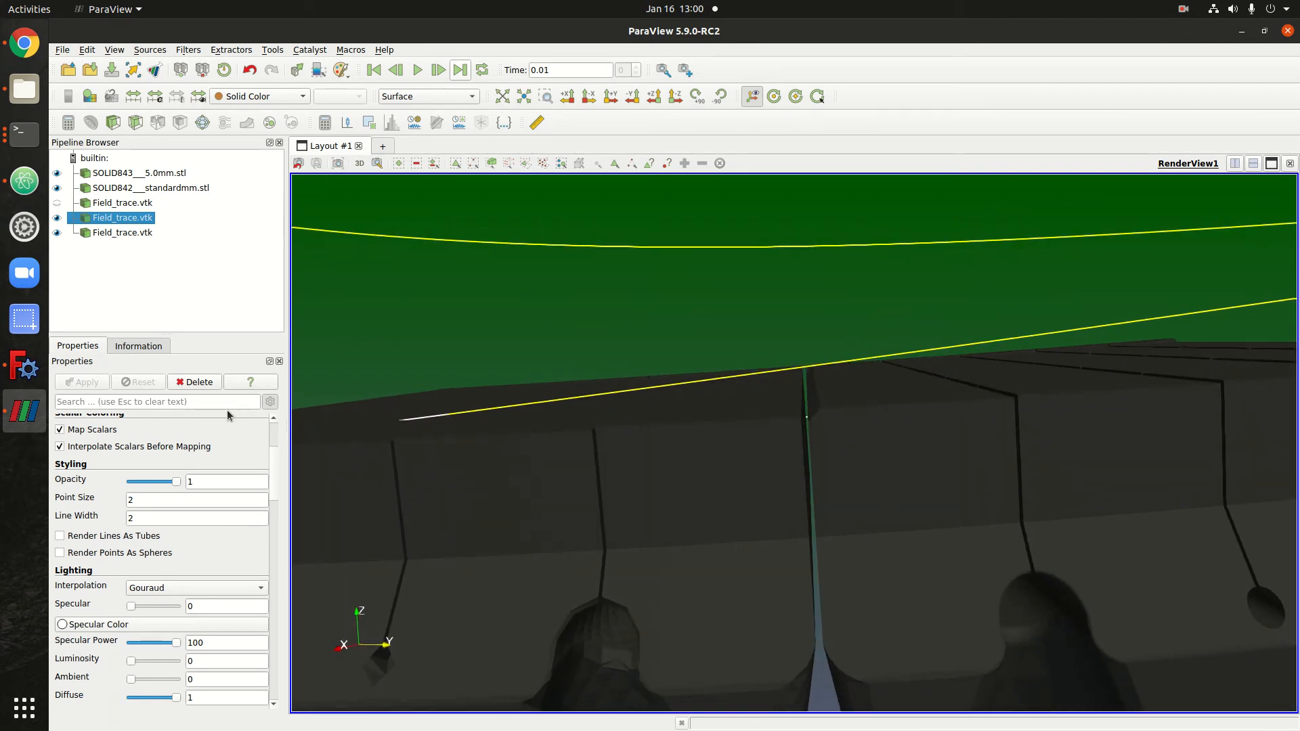
# - Switch to Atom and review the timesteps, PFC name, map direction, divertor code and intersect entries in IBDH_2tiles.csv
pyautogui.click(1242, 32)
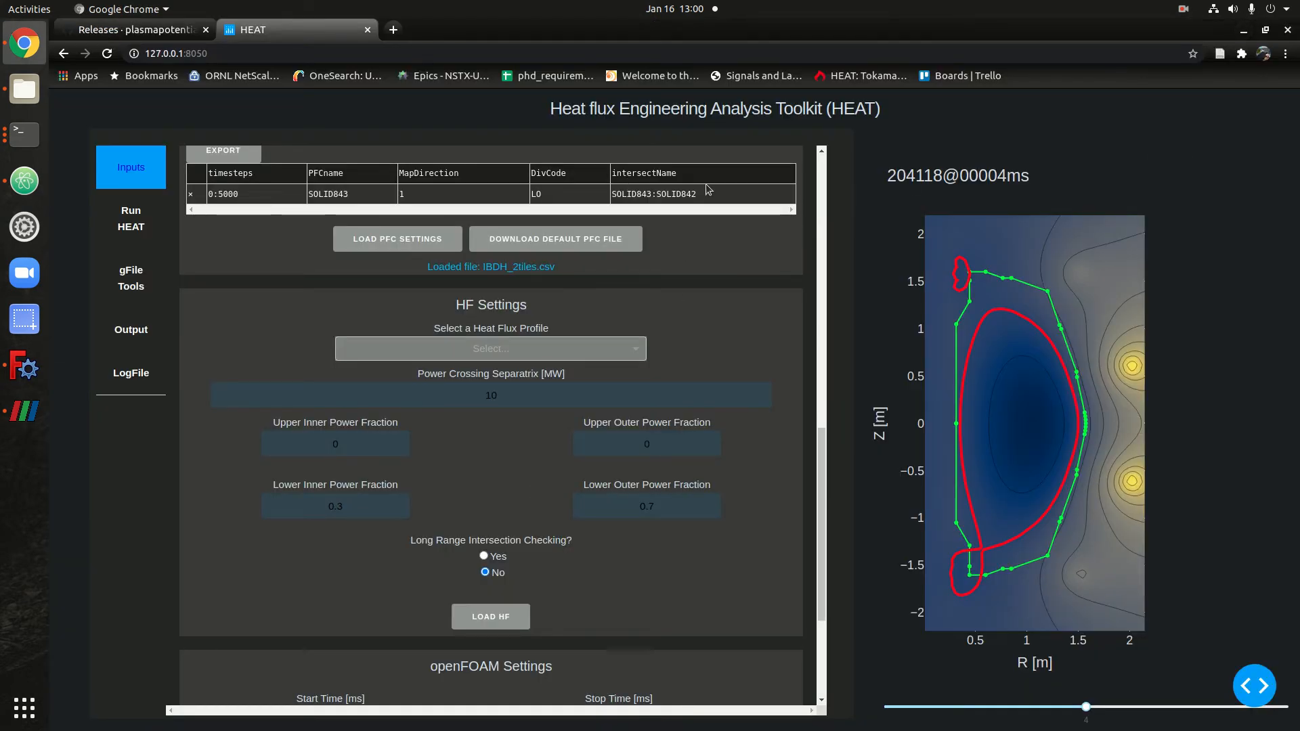
pyautogui.click(25, 191)
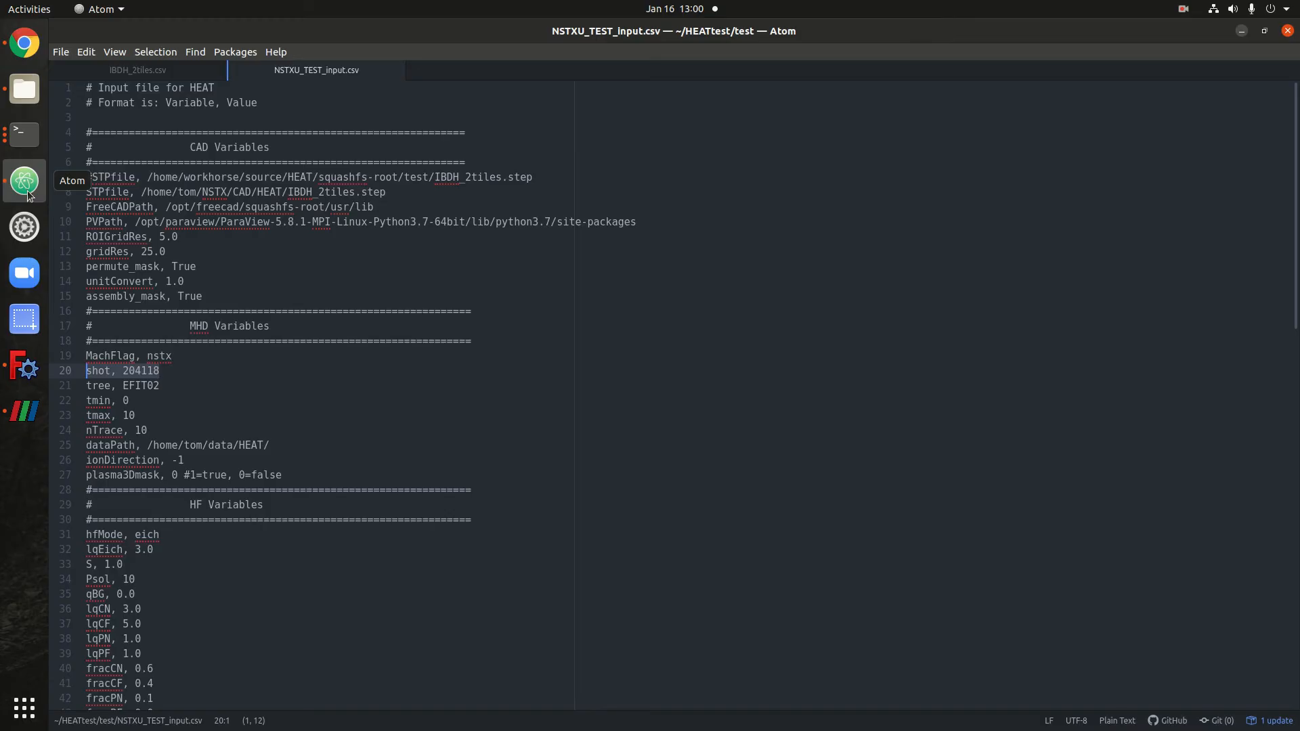
pyautogui.click(113, 74)
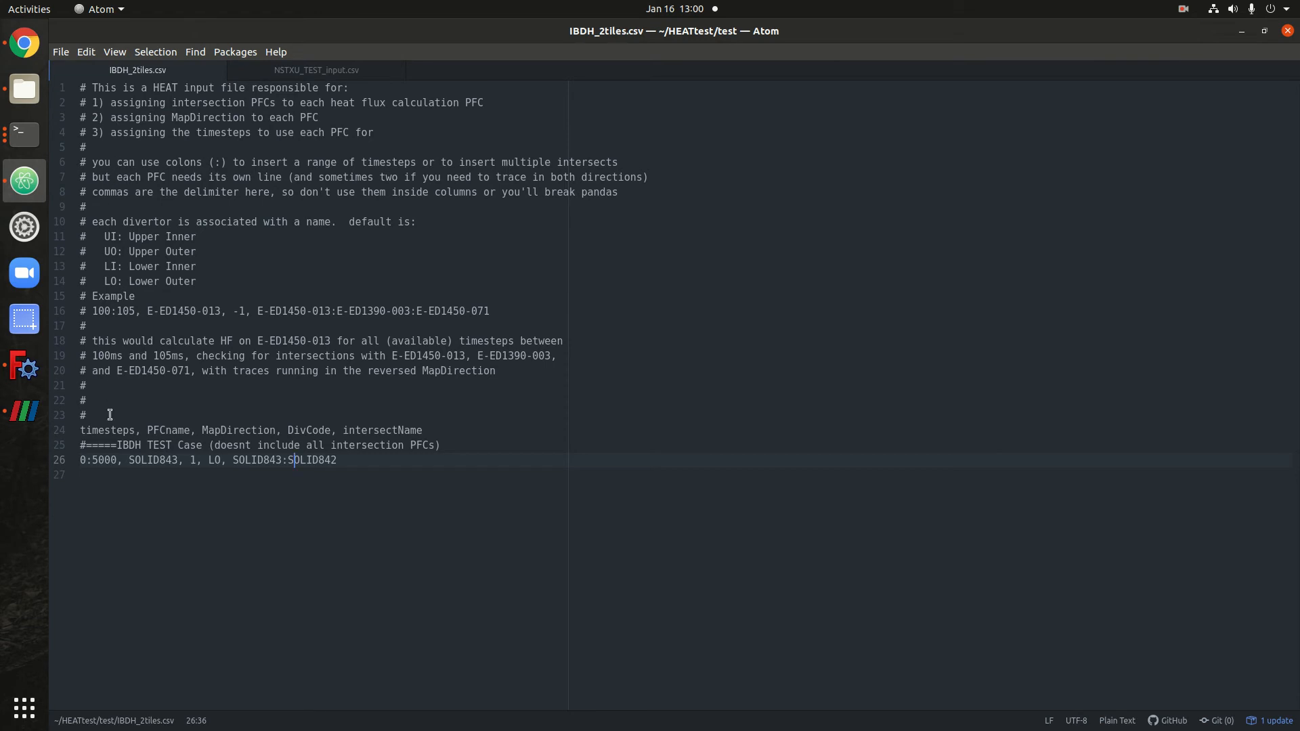
pyautogui.click(119, 480)
pyautogui.moveTo(372, 464); pyautogui.dragTo(335, 461)
pyautogui.click(141, 466)
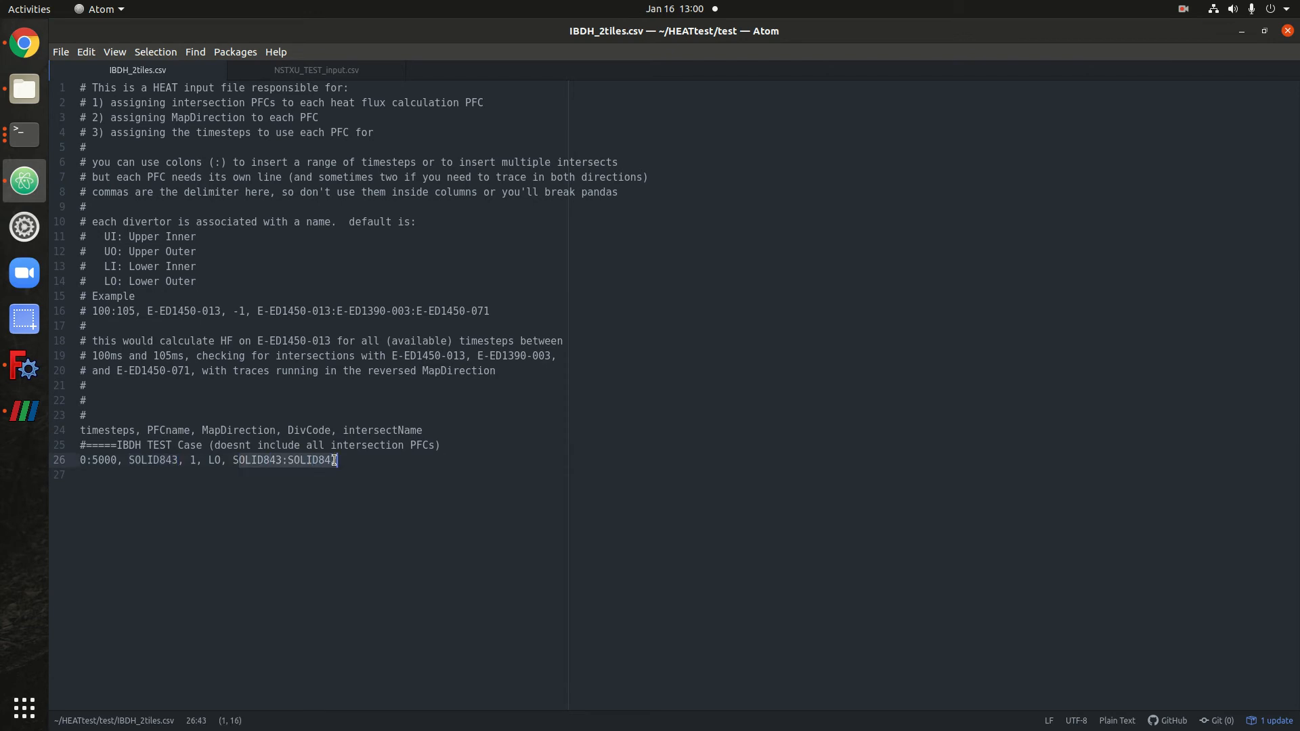
pyautogui.click(190, 463)
pyautogui.click(212, 462)
pyautogui.click(97, 465)
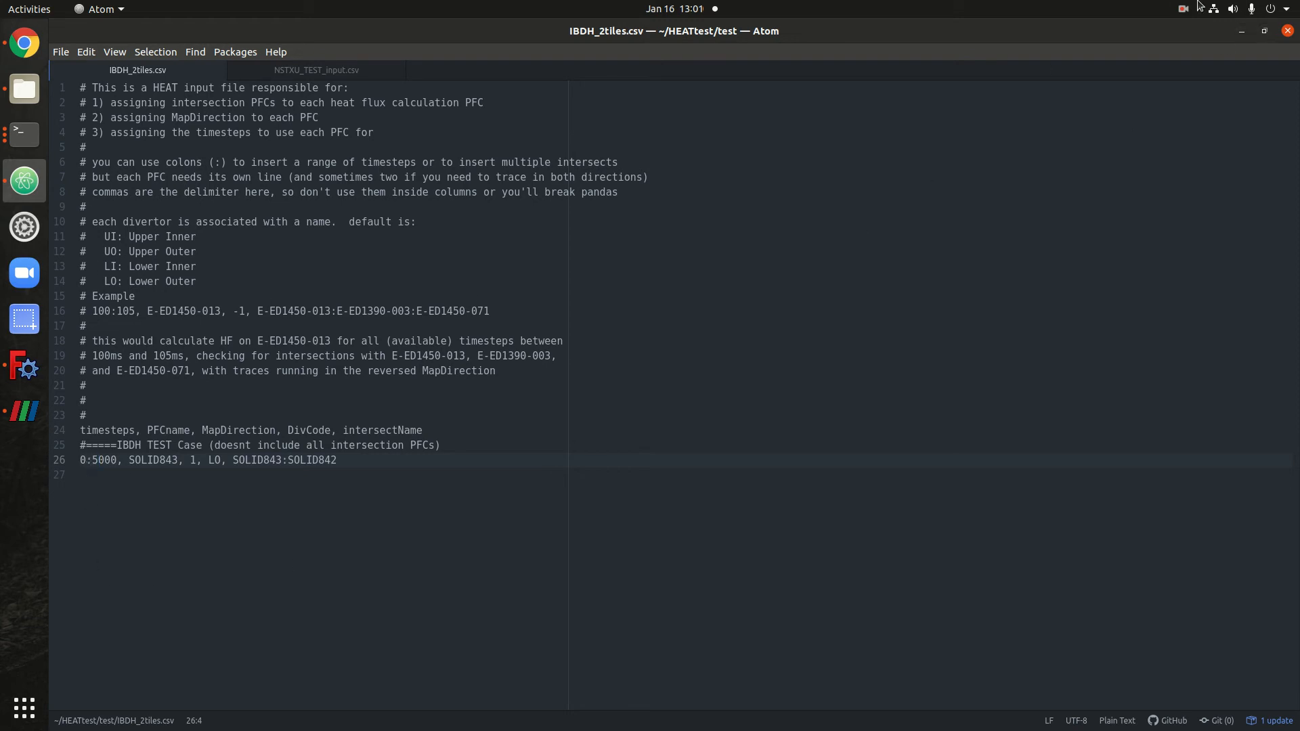
# - Return to the HEAT page and load the PFC settings from the SOLID843 table row
pyautogui.click(1244, 34)
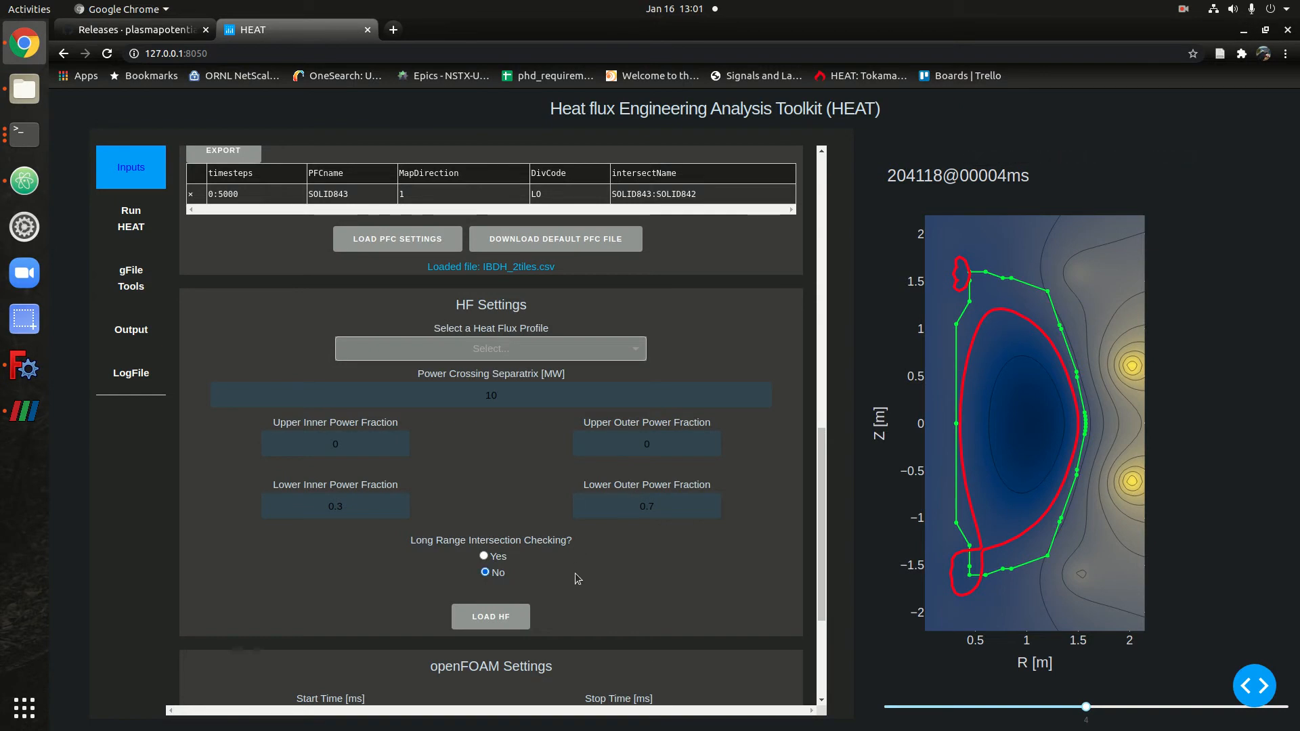
pyautogui.scroll(3, 575, 573)
pyautogui.scroll(2, 486, 569)
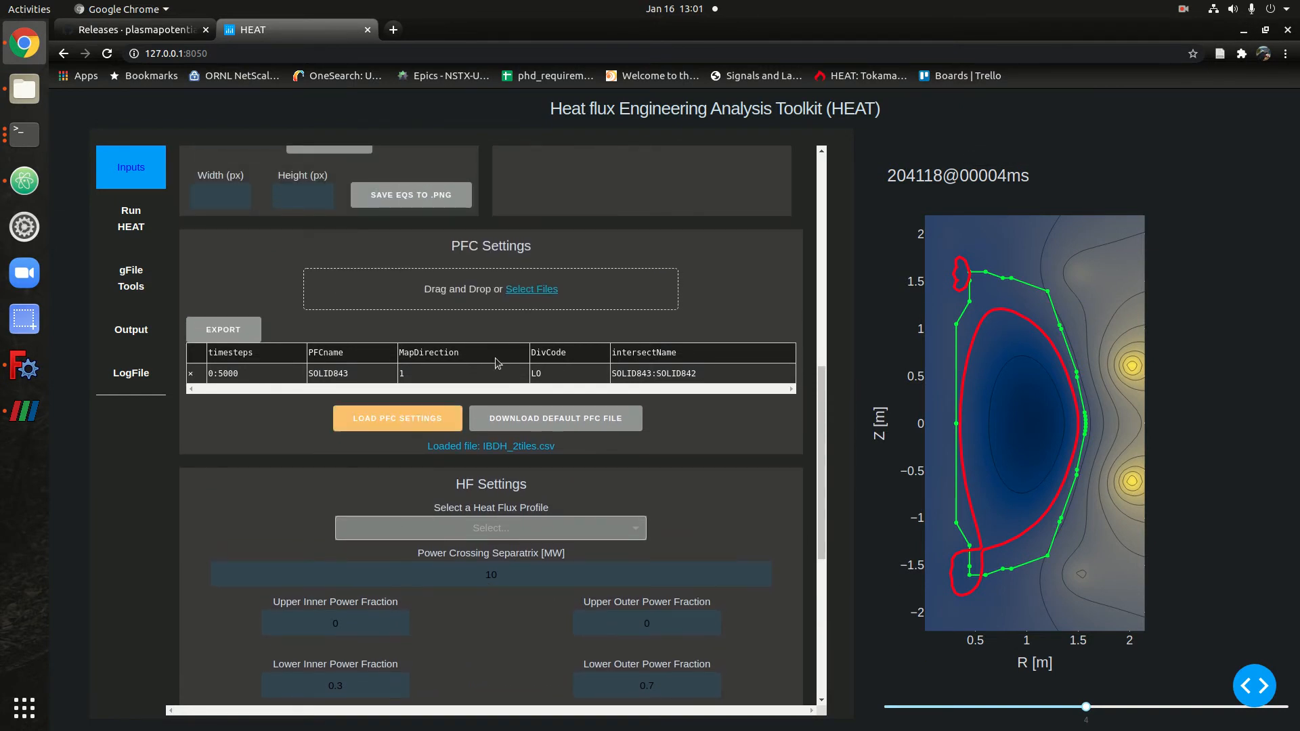
pyautogui.click(397, 418)
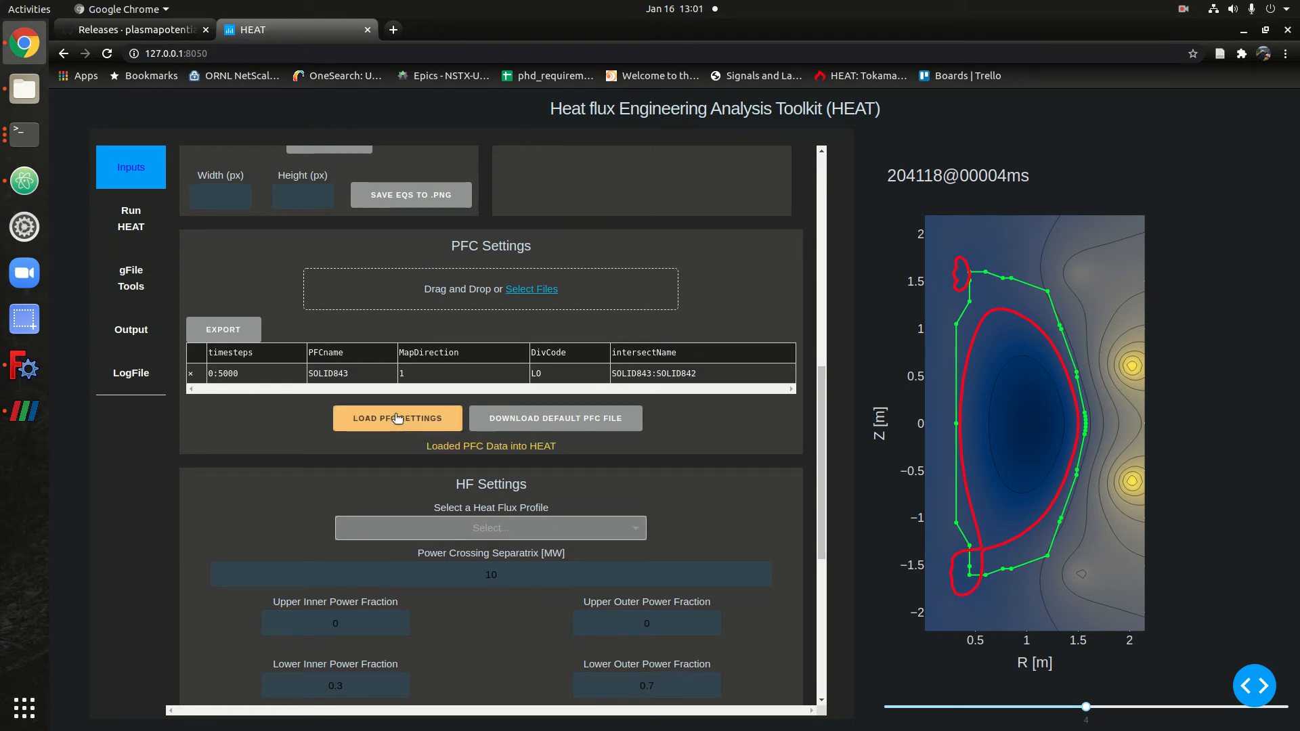
# - Switch to the terminal and review the HEAT log lines about loading the STEP file and existing meshes
pyautogui.click(25, 134)
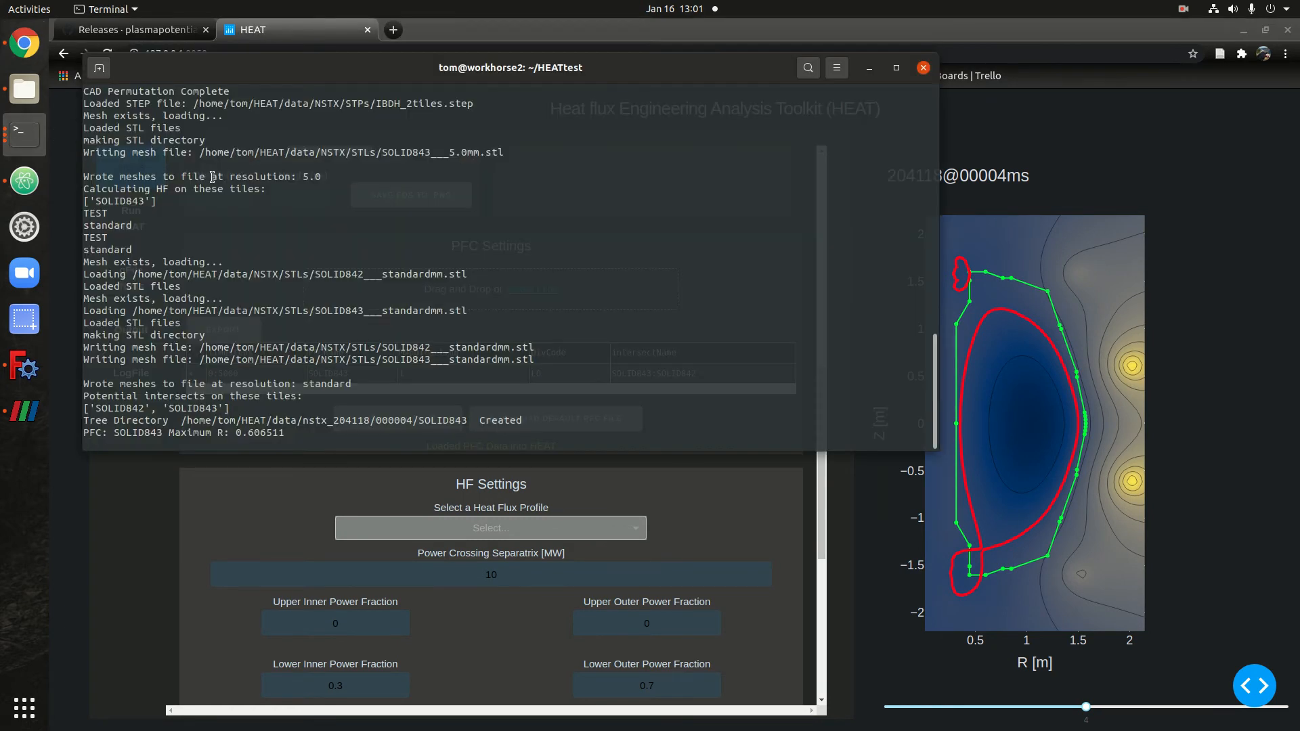
pyautogui.scroll(3, 367, 359)
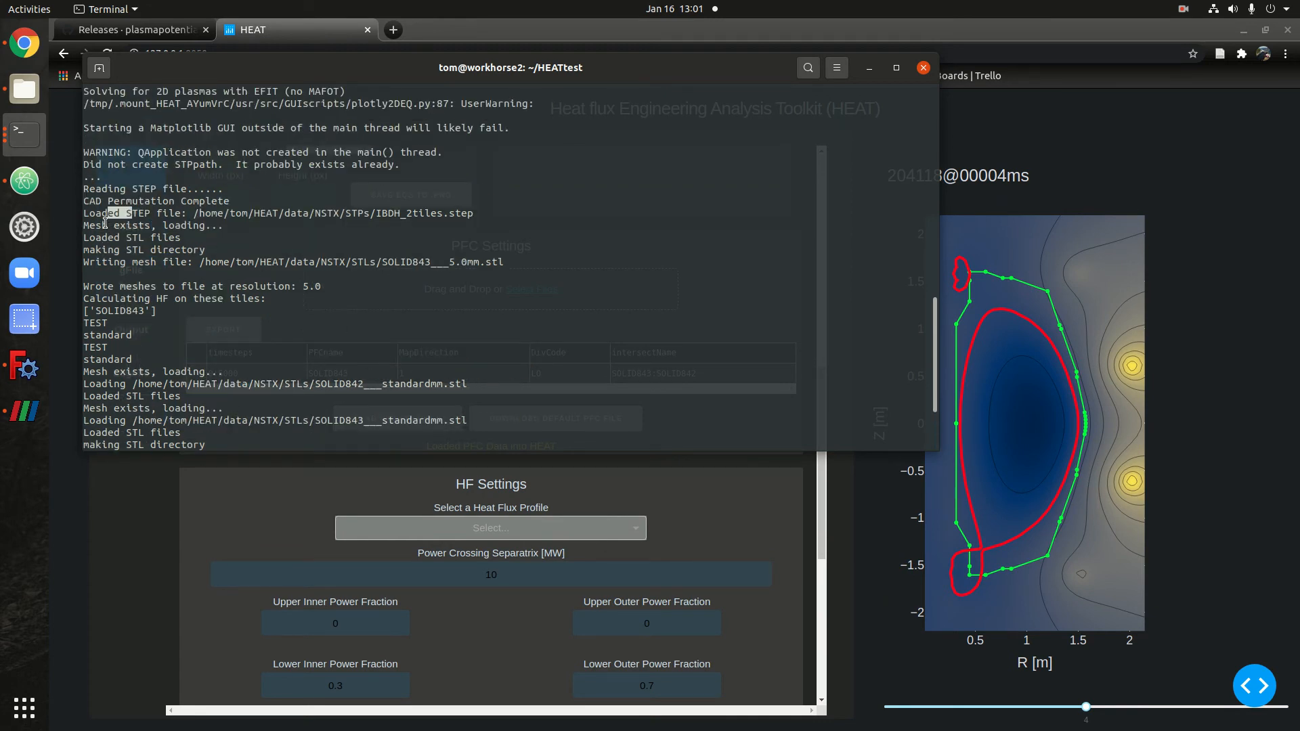
pyautogui.moveTo(98, 225); pyautogui.dragTo(194, 225)
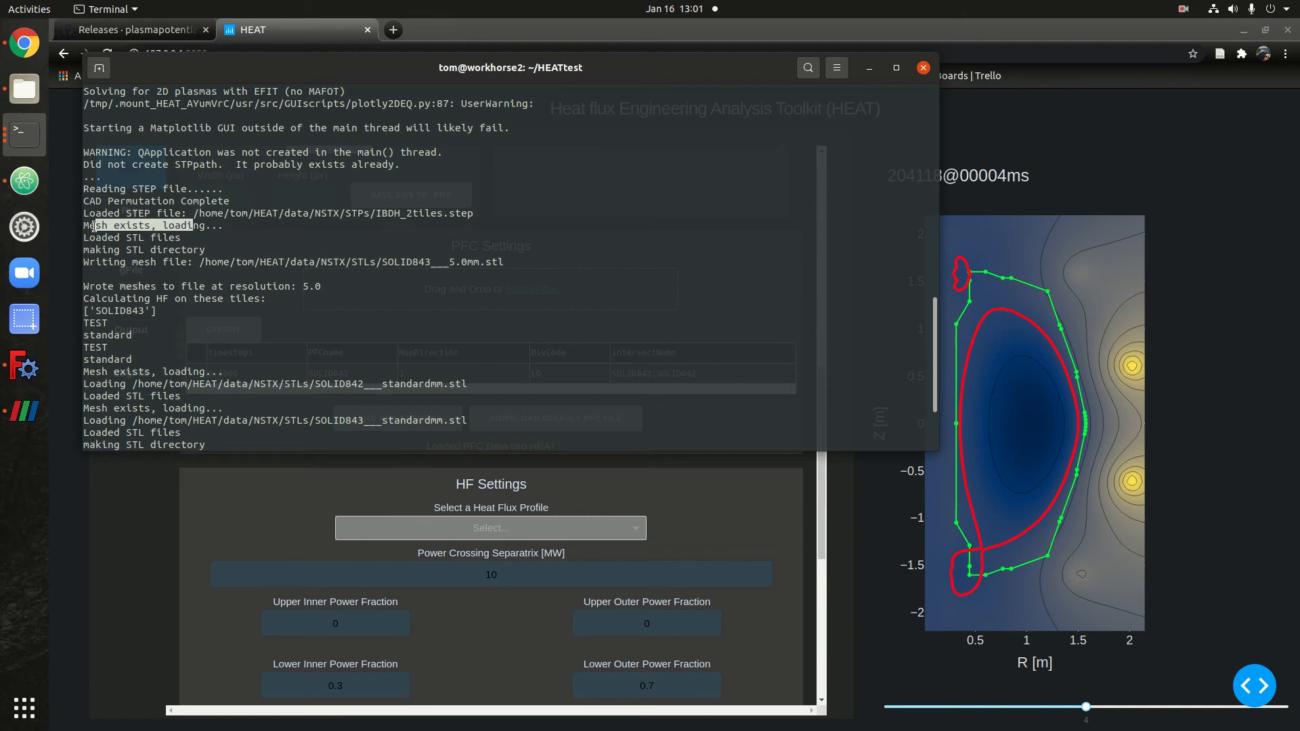
pyautogui.click(134, 229)
pyautogui.moveTo(96, 228); pyautogui.dragTo(127, 228)
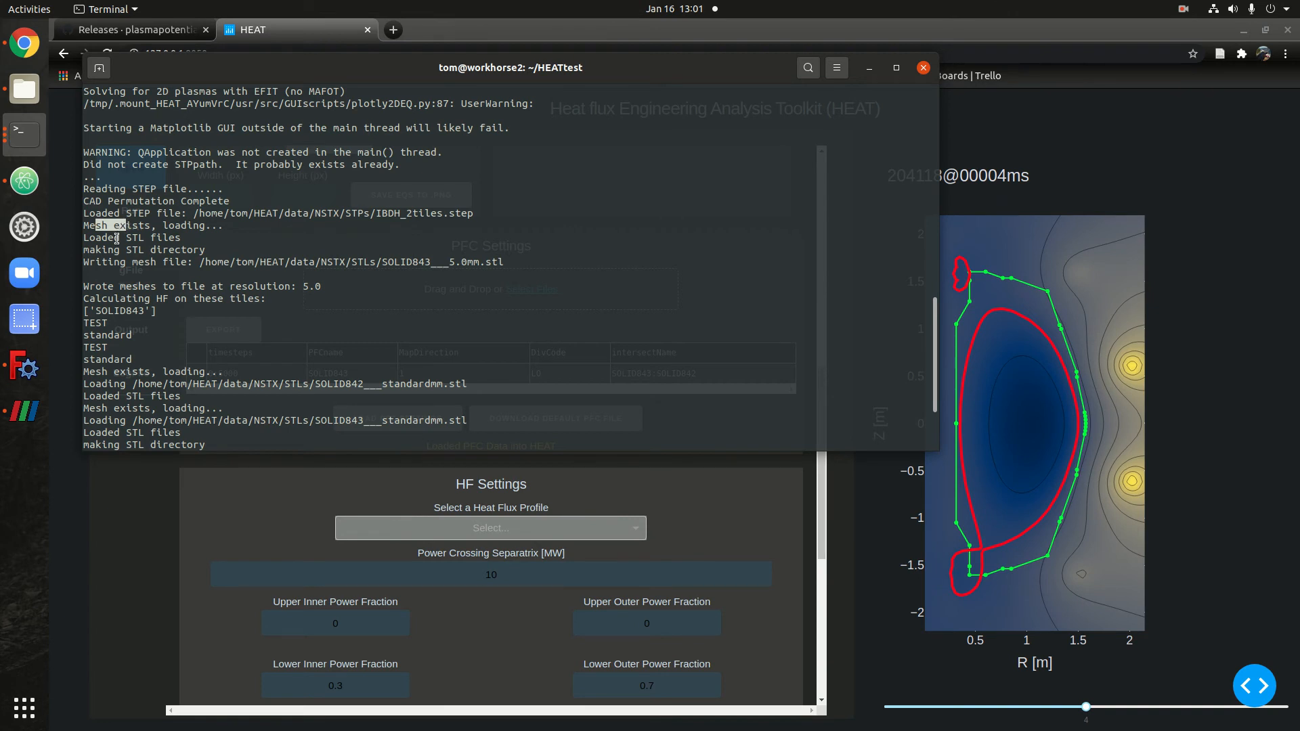
pyautogui.click(102, 238)
pyautogui.moveTo(101, 226); pyautogui.dragTo(206, 250)
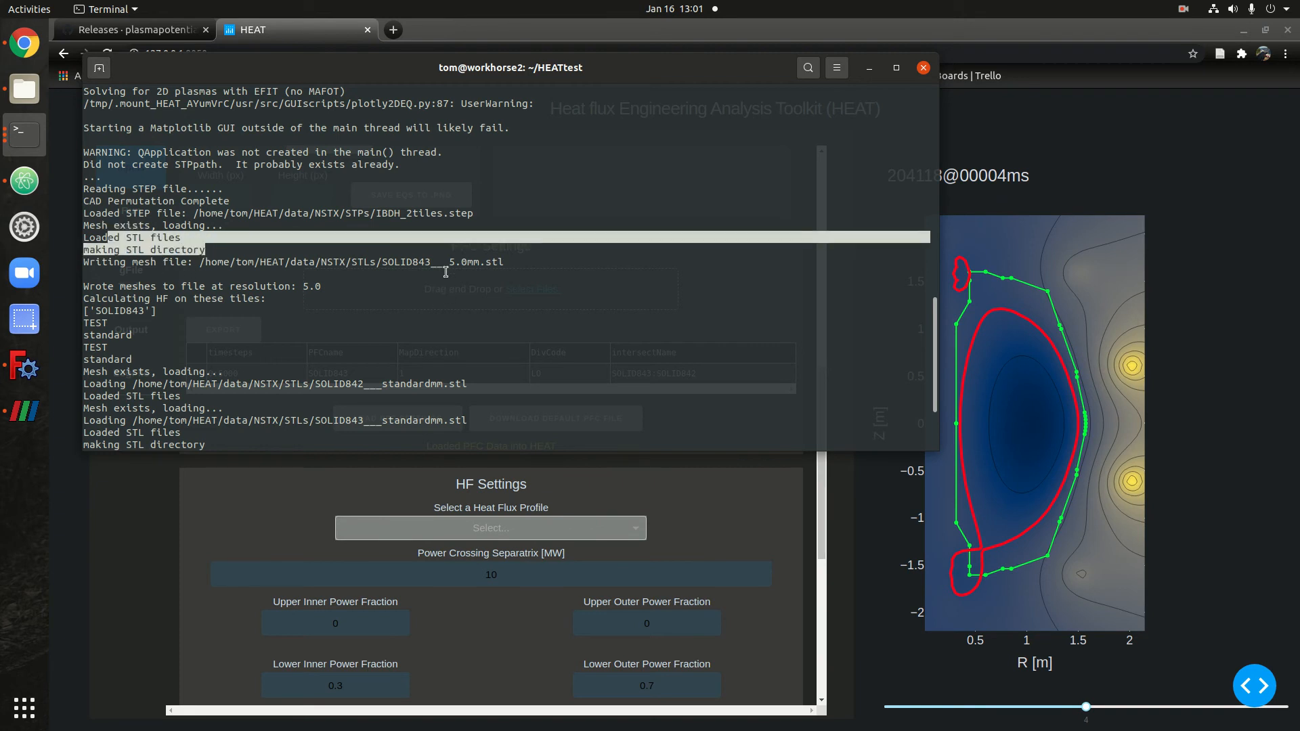
# - Examine the log's STL file names for the 5.0 mm SOLID843 mesh and the standard SOLID842 and SOLID843 meshes
pyautogui.moveTo(395, 260); pyautogui.dragTo(502, 266)
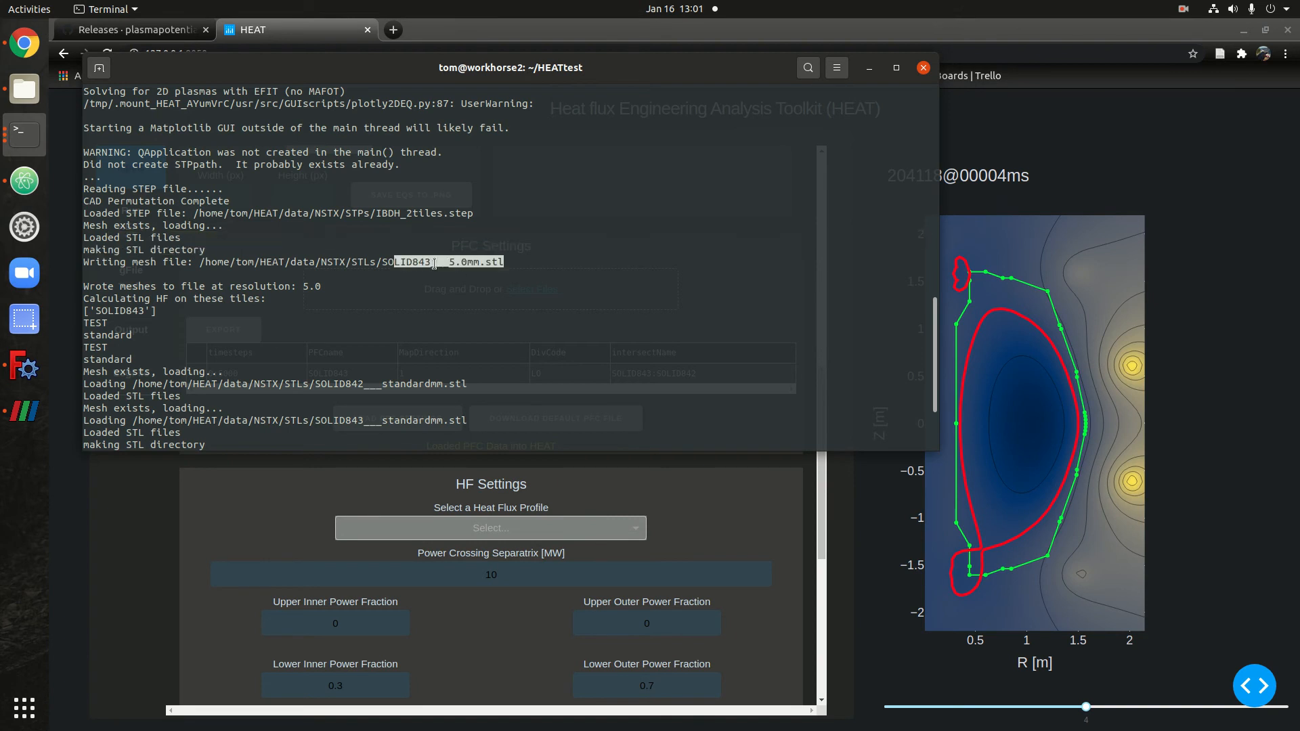
pyautogui.moveTo(328, 383); pyautogui.dragTo(437, 385)
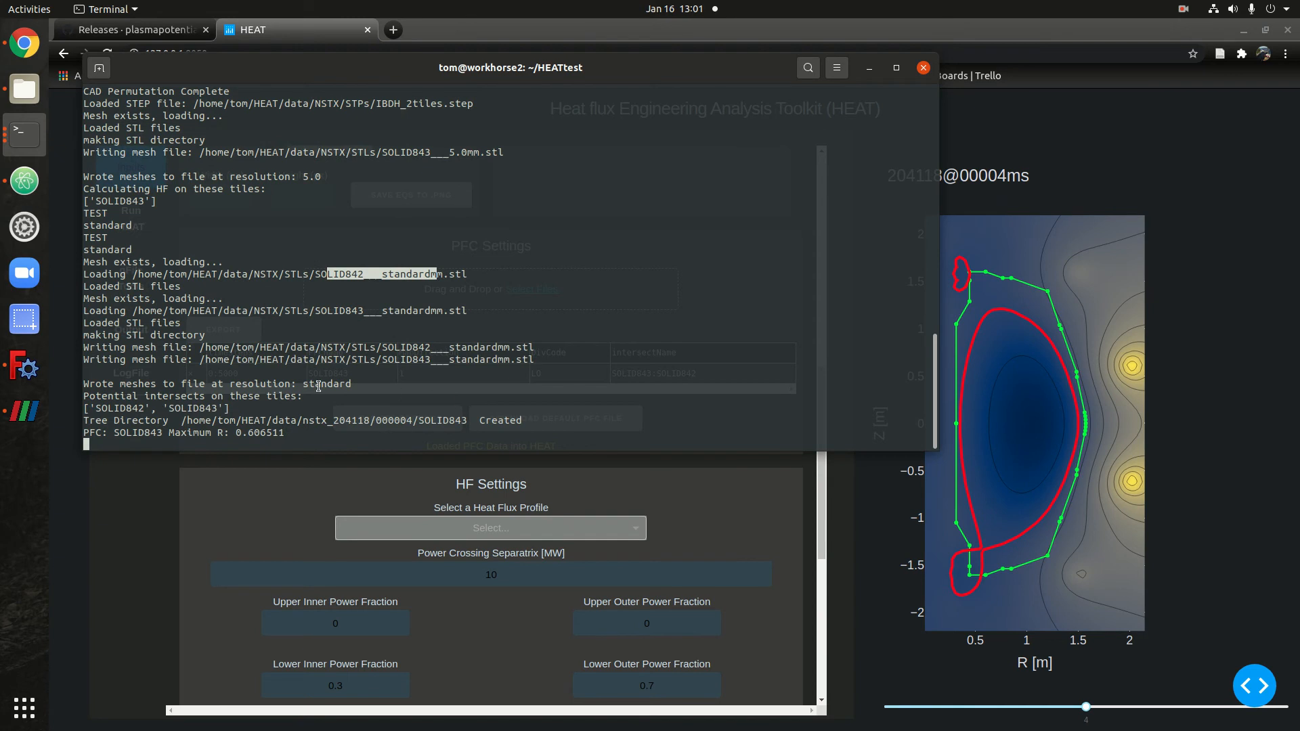
pyautogui.click(344, 285)
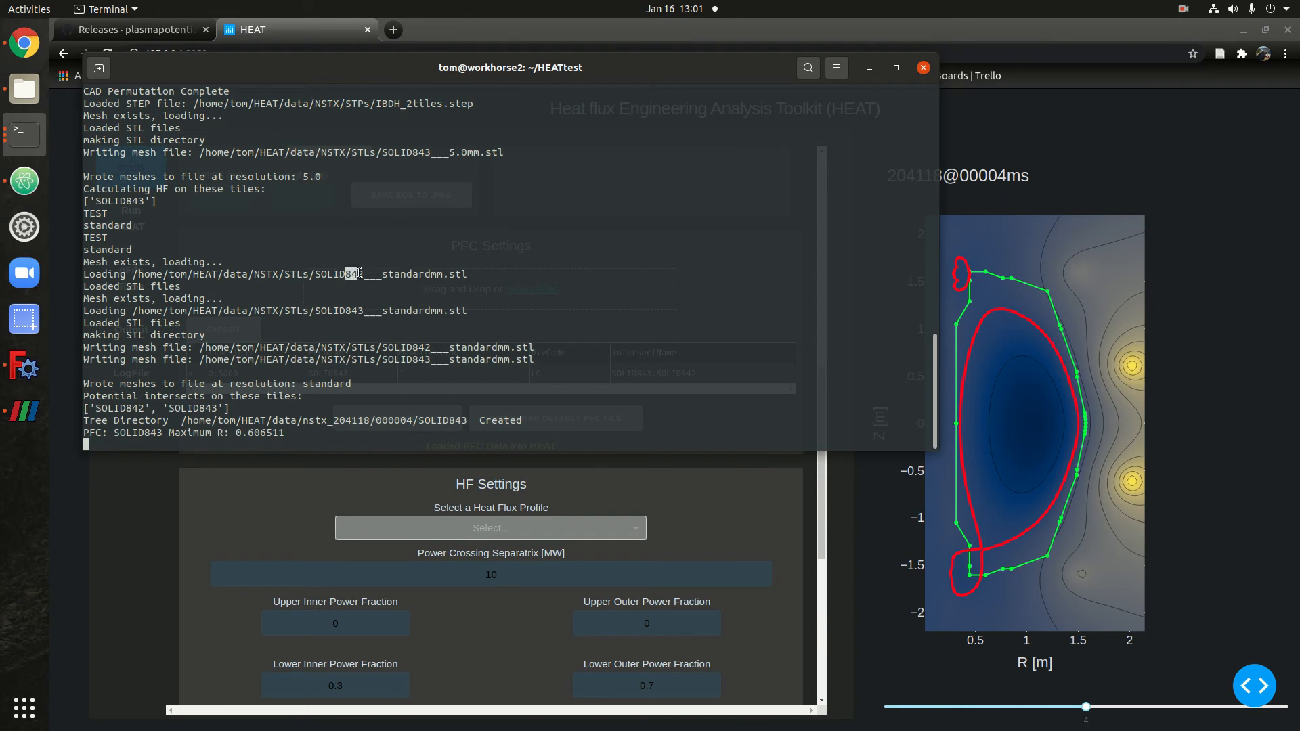
pyautogui.moveTo(339, 313); pyautogui.dragTo(363, 313)
# - Check the heat flux and intersect resolutions in HEAT's CAD settings against the terminal log
pyautogui.scroll(-1, 481, 567)
pyautogui.scroll(2, 481, 567)
pyautogui.scroll(2, 481, 567)
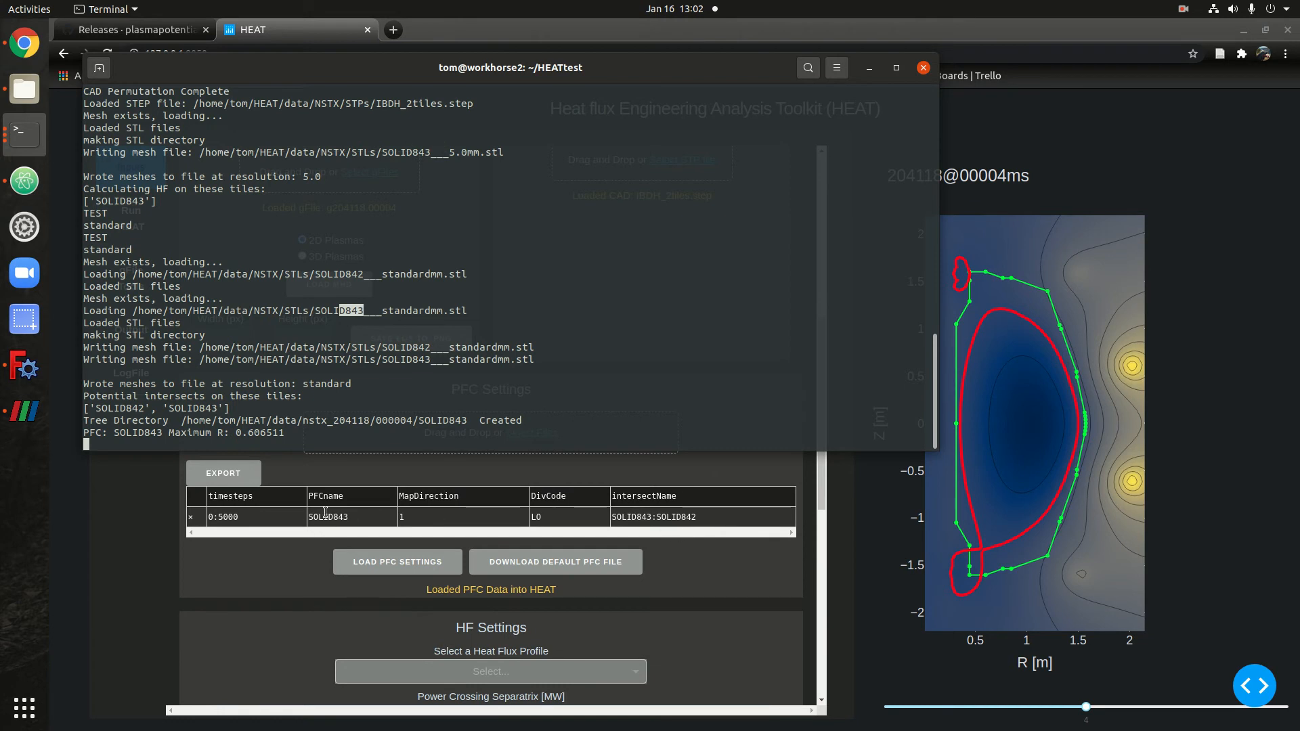
pyautogui.scroll(7, 560, 600)
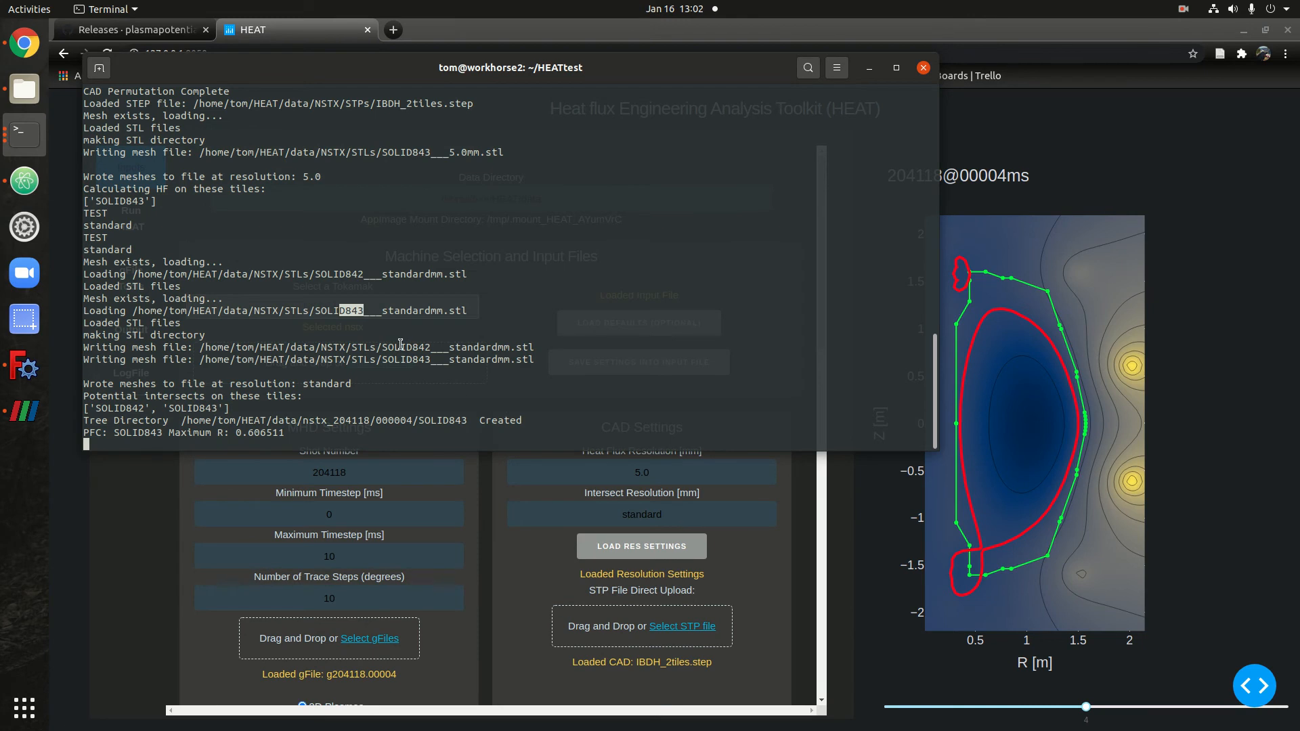
pyautogui.scroll(-7, 595, 595)
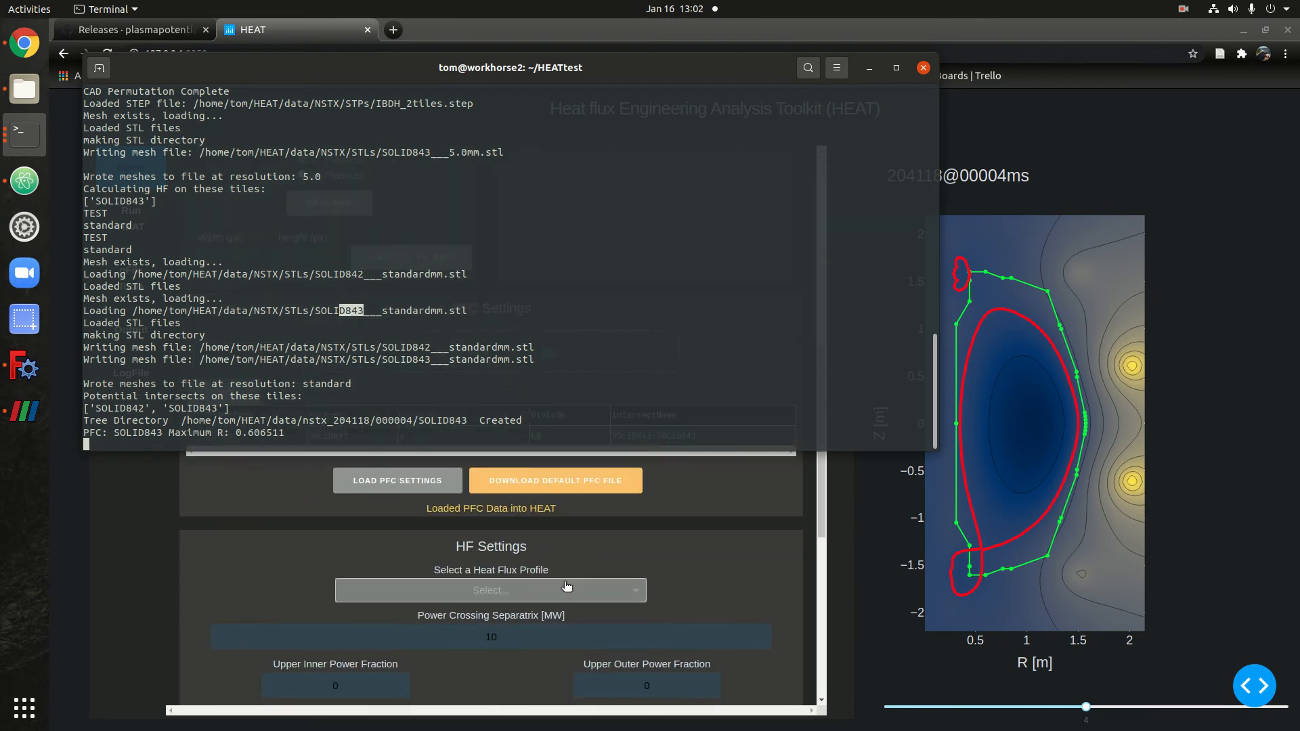
# - Return to the HEAT page and choose Gaussian Spreading as the heat flux profile in the HF settings
pyautogui.click(242, 537)
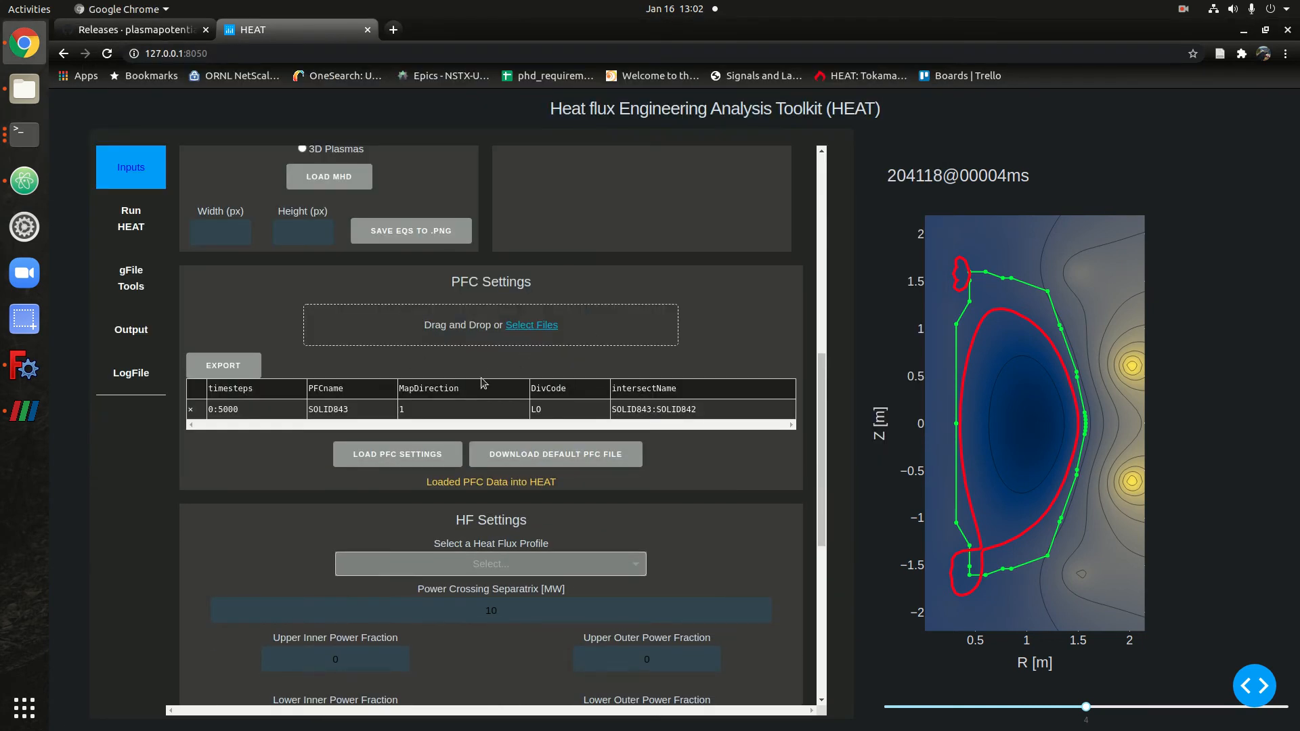
pyautogui.scroll(-3, 313, 484)
pyautogui.scroll(-2, 312, 482)
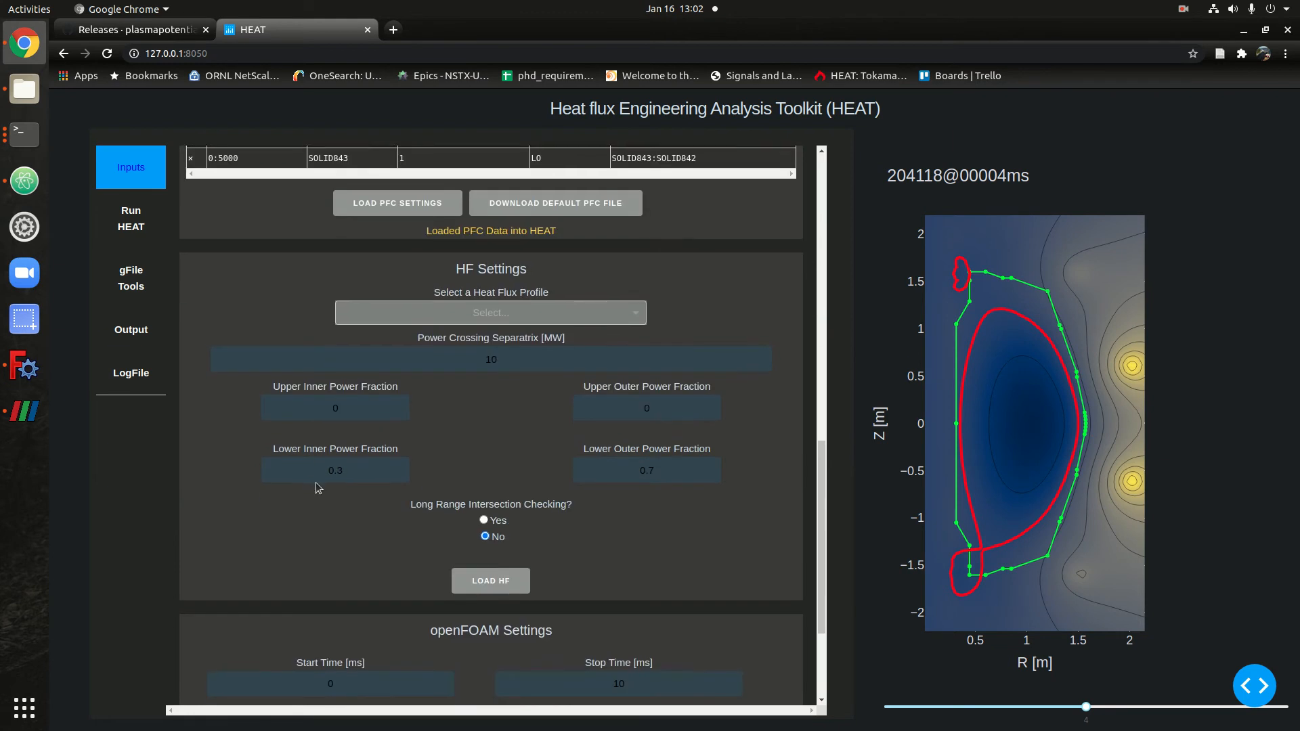
pyautogui.click(516, 312)
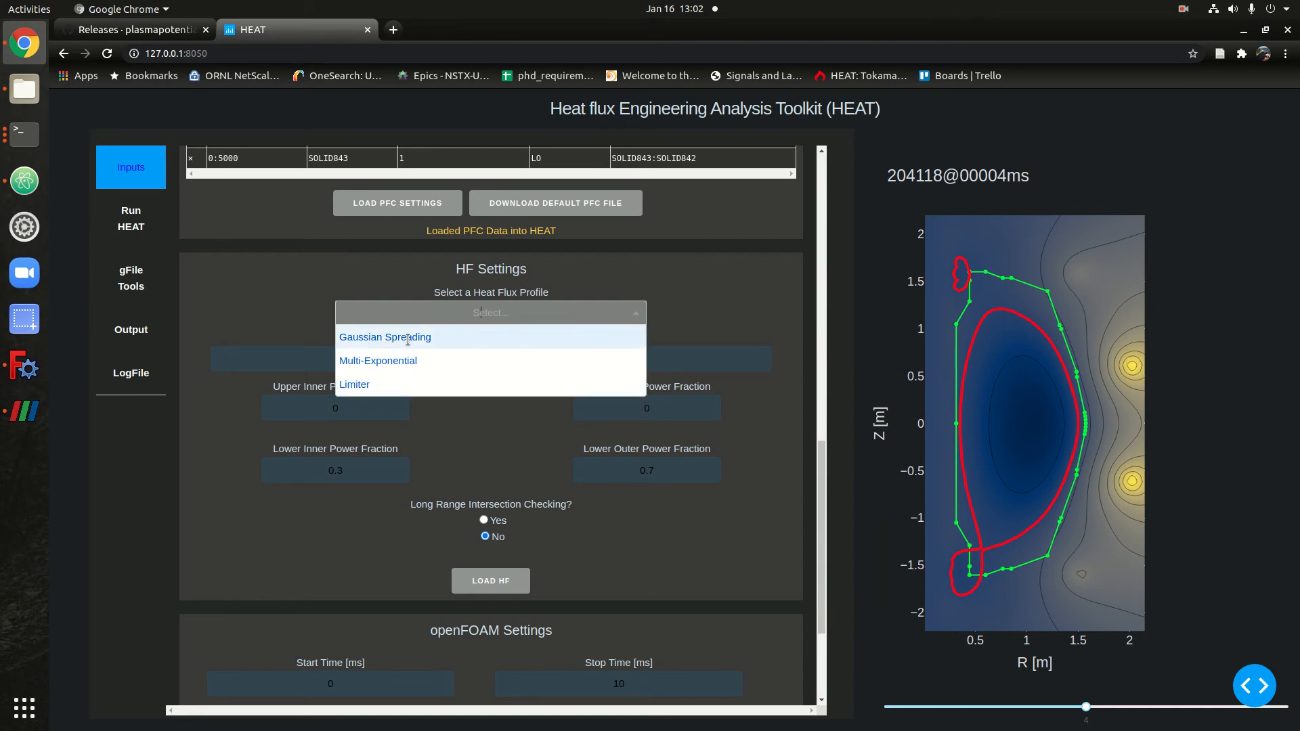
pyautogui.click(408, 337)
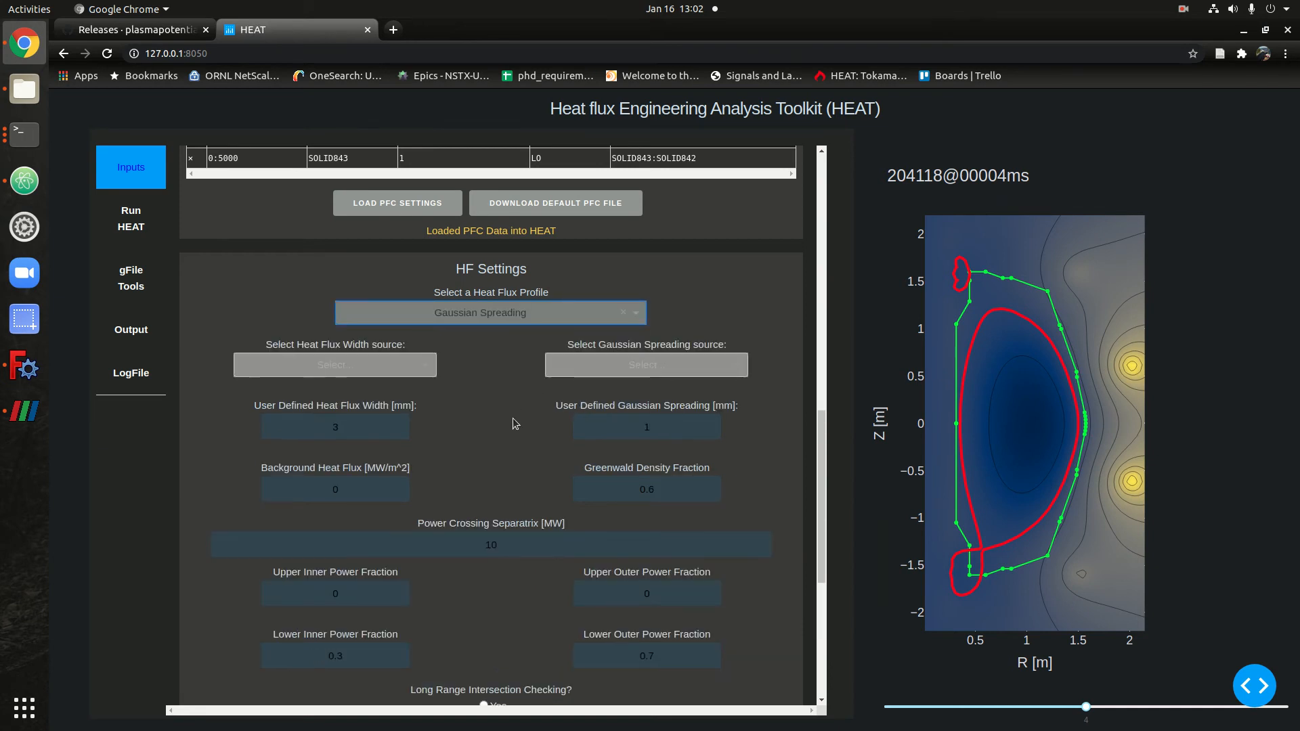
# - Set the heat flux width source to From Eich Scaling and the Gaussian spreading source to From Makowski Scaling
pyautogui.click(312, 371)
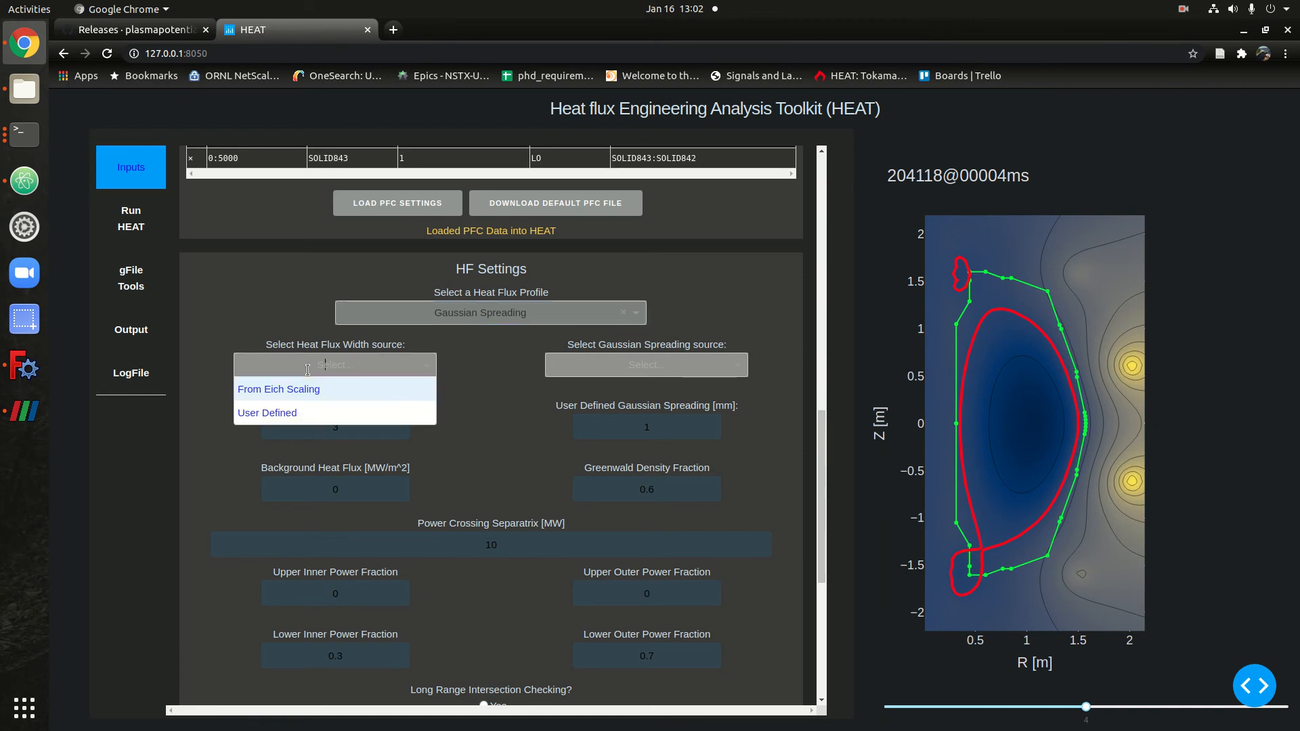
pyautogui.click(257, 391)
pyautogui.click(610, 365)
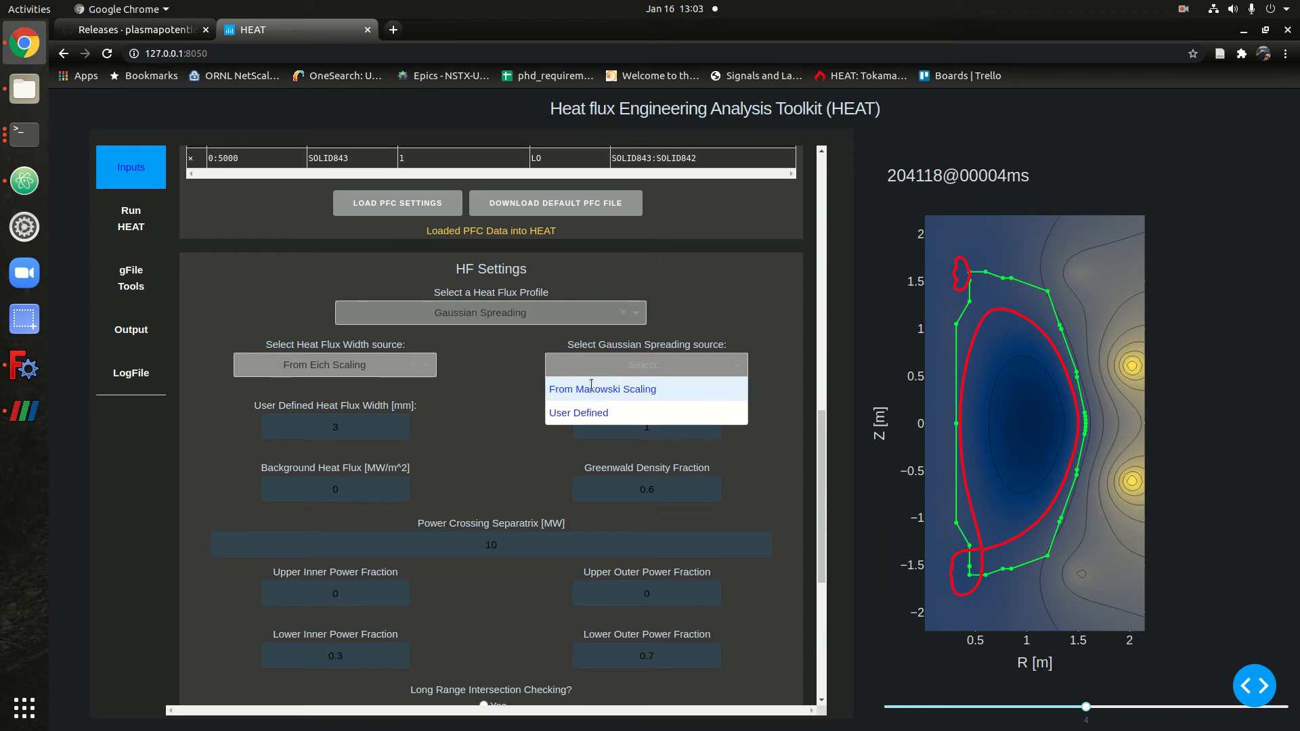
pyautogui.click(591, 386)
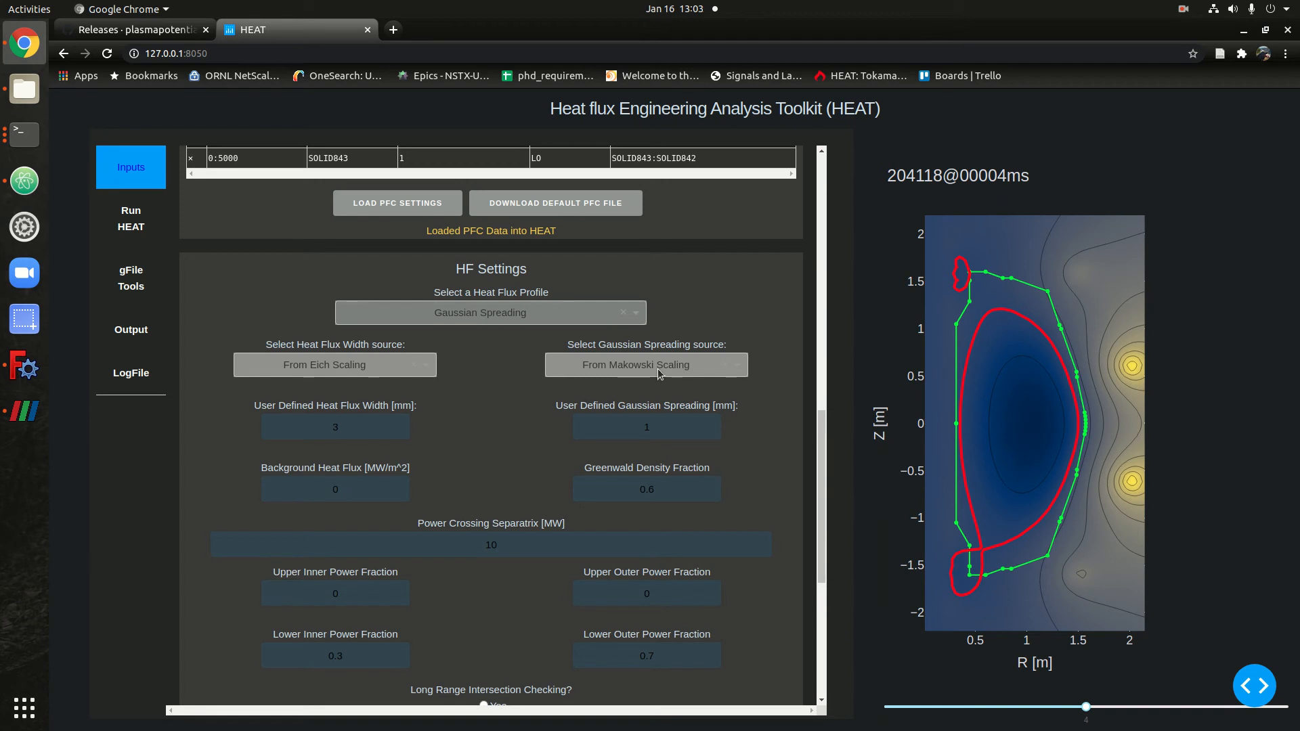
# - Review the Greenwald Density Fraction and the user-defined heat flux width and Gaussian spreading fields without changing them
pyautogui.doubleClick(677, 484)
pyautogui.click(673, 486)
pyautogui.moveTo(673, 489); pyautogui.dragTo(622, 492)
pyautogui.click(662, 495)
pyautogui.click(368, 429)
pyautogui.click(666, 428)
pyautogui.click(364, 426)
# - Try User Defined as the heat flux width source and return it to From Eich Scaling
pyautogui.click(355, 371)
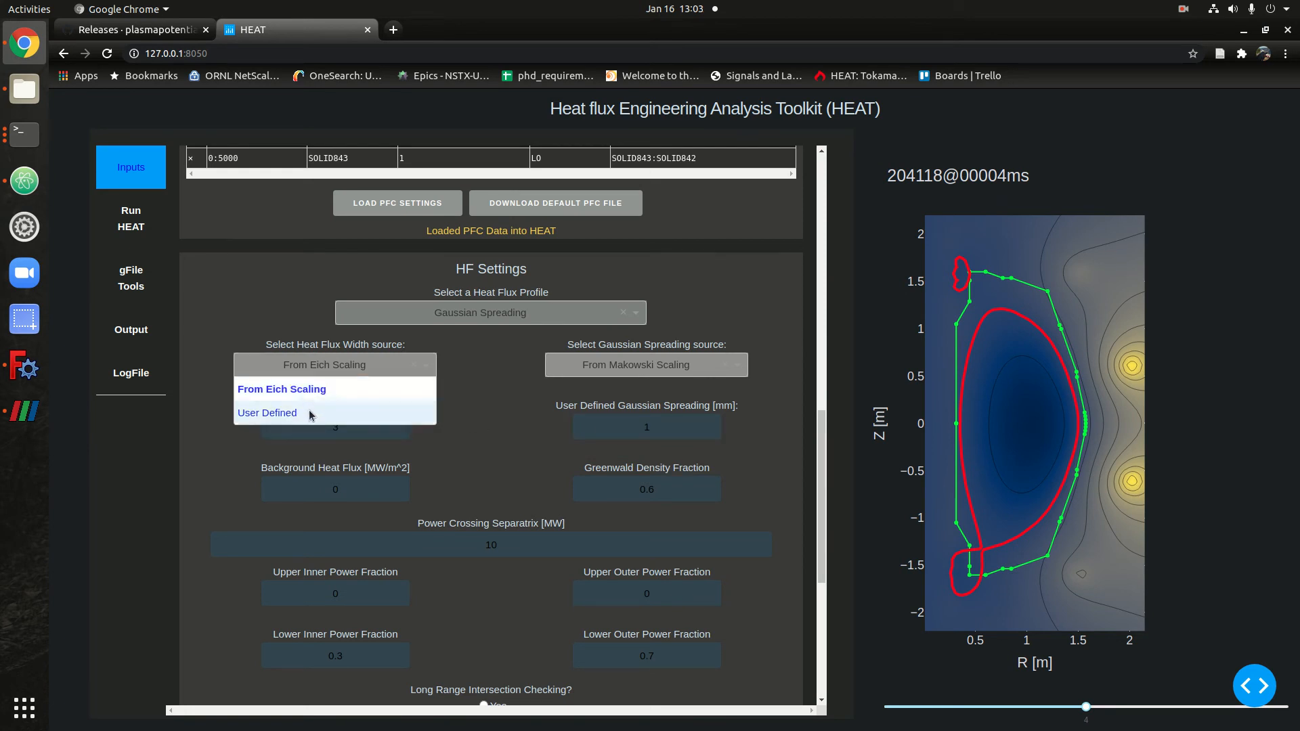
pyautogui.click(312, 411)
pyautogui.click(346, 424)
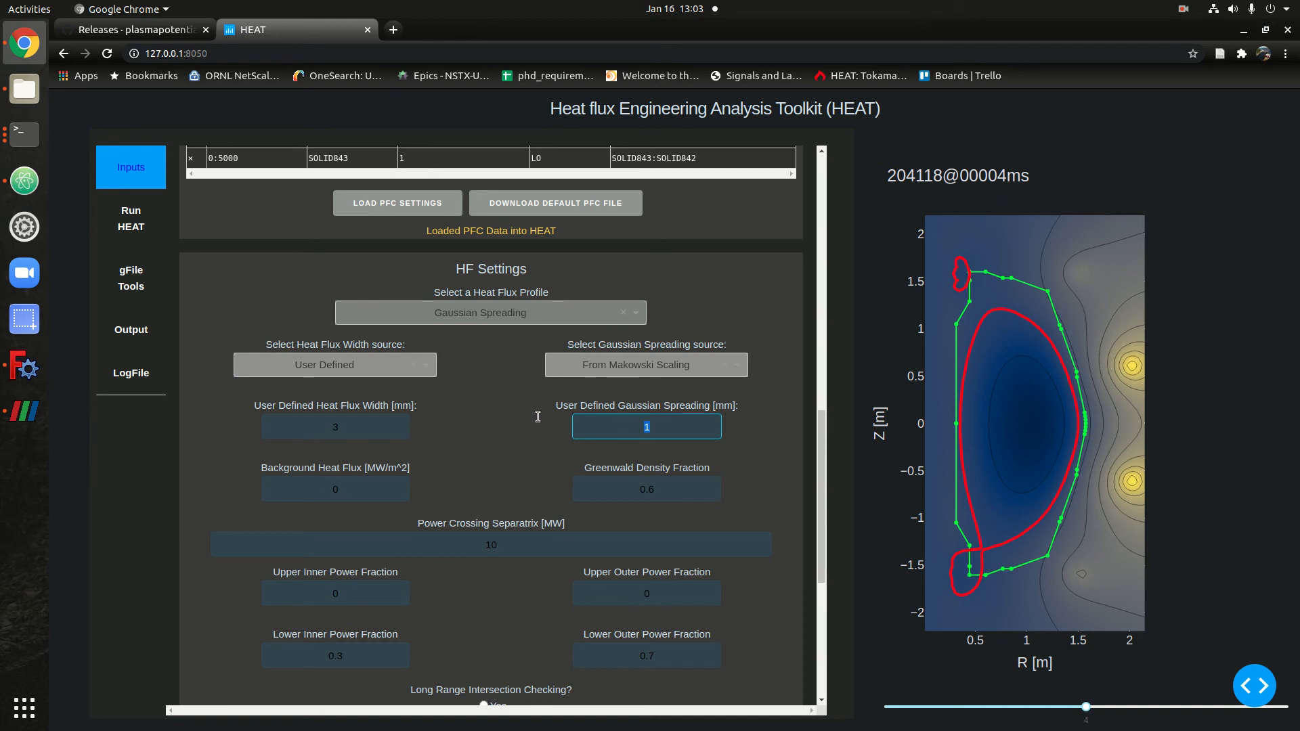
pyautogui.click(344, 372)
pyautogui.click(313, 389)
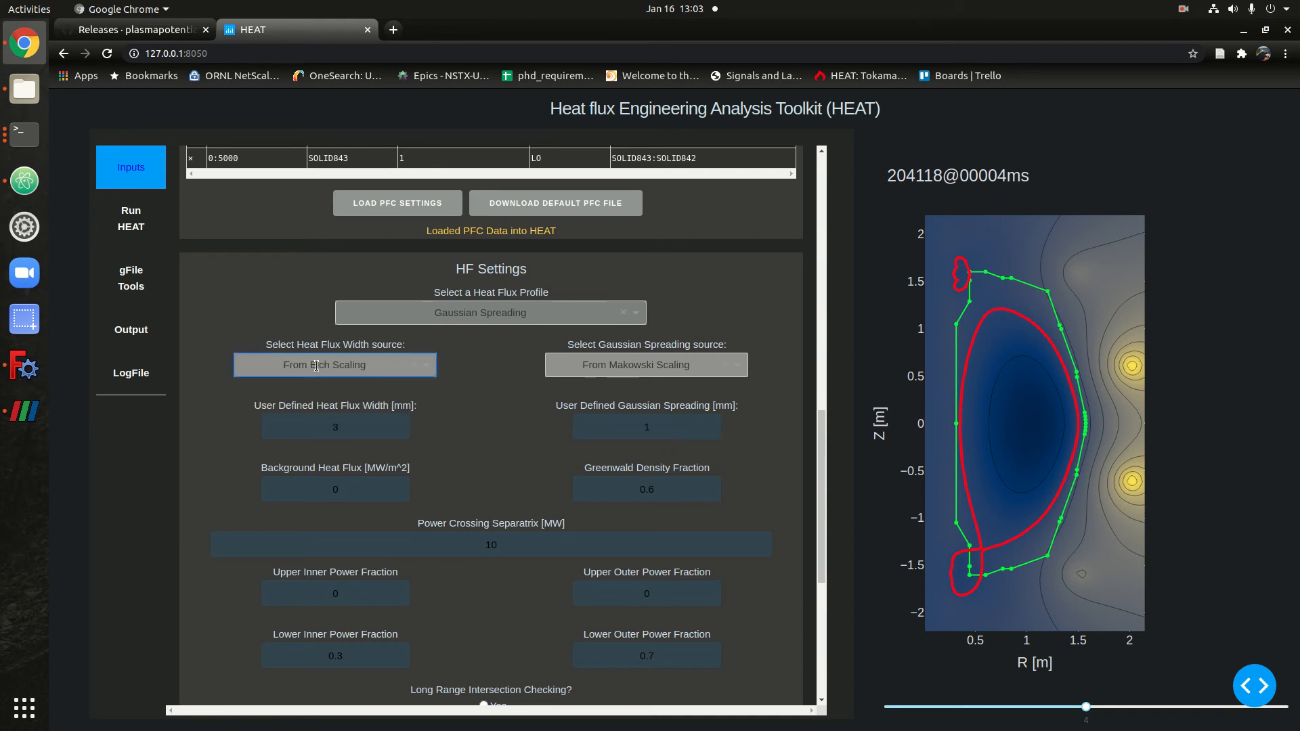
# - Load the HF settings and the openFOAM settings into HEAT
pyautogui.scroll(-3, 519, 428)
pyautogui.scroll(-1, 521, 432)
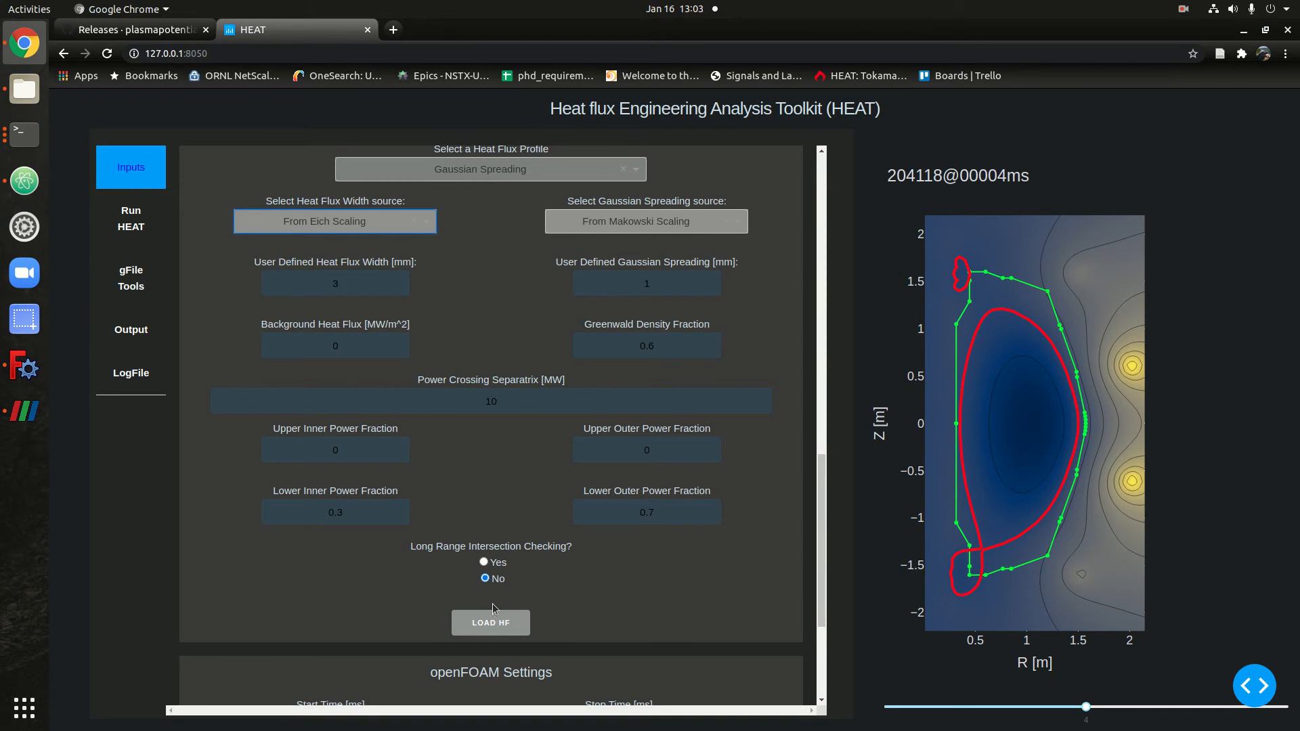
pyautogui.click(499, 631)
pyautogui.scroll(-3, 595, 652)
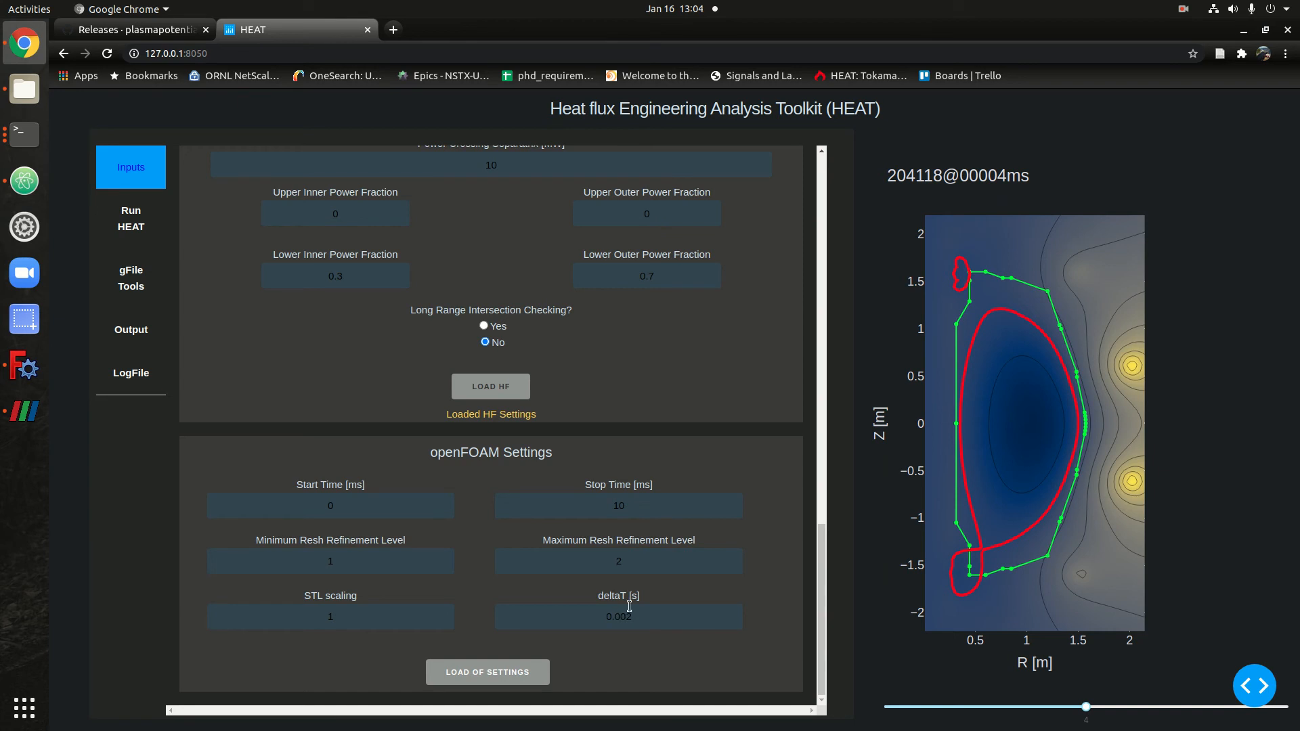
pyautogui.click(514, 672)
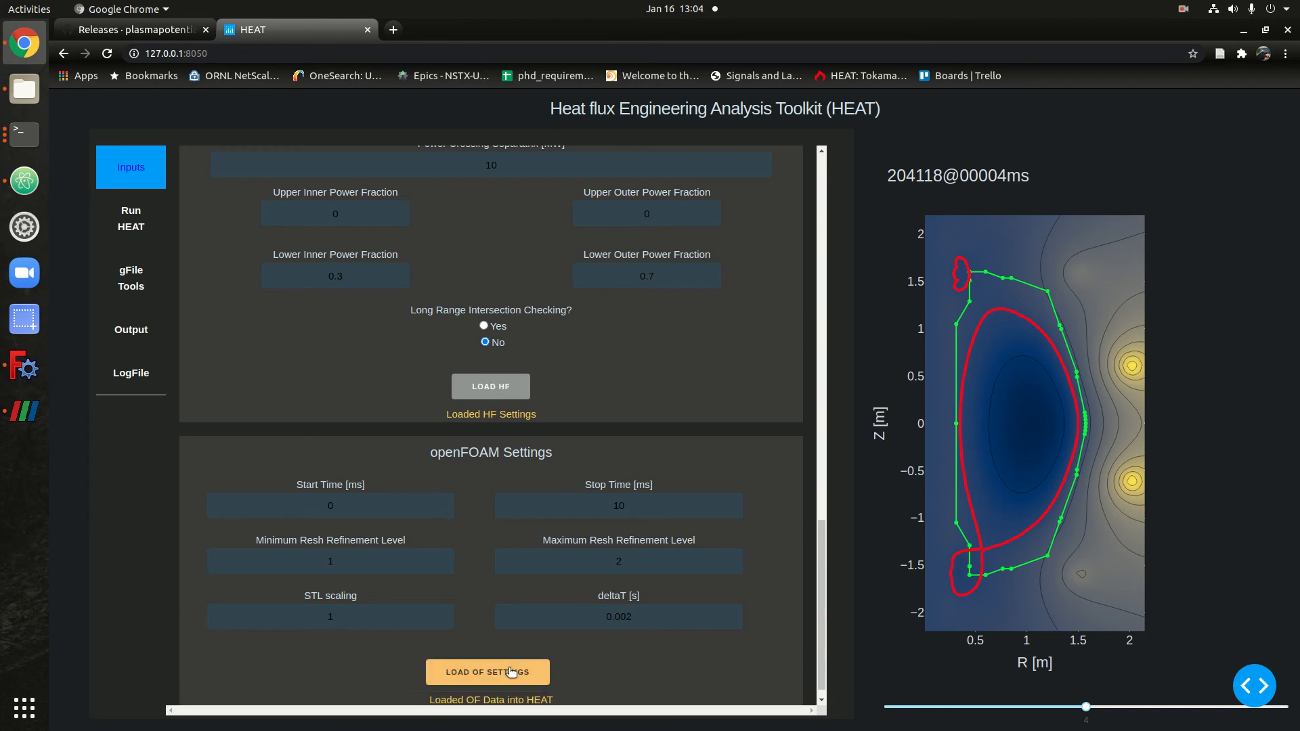
# - Add openFOAM thermal analysis to the selected heat flux point cloud output and run HEAT
pyautogui.click(131, 221)
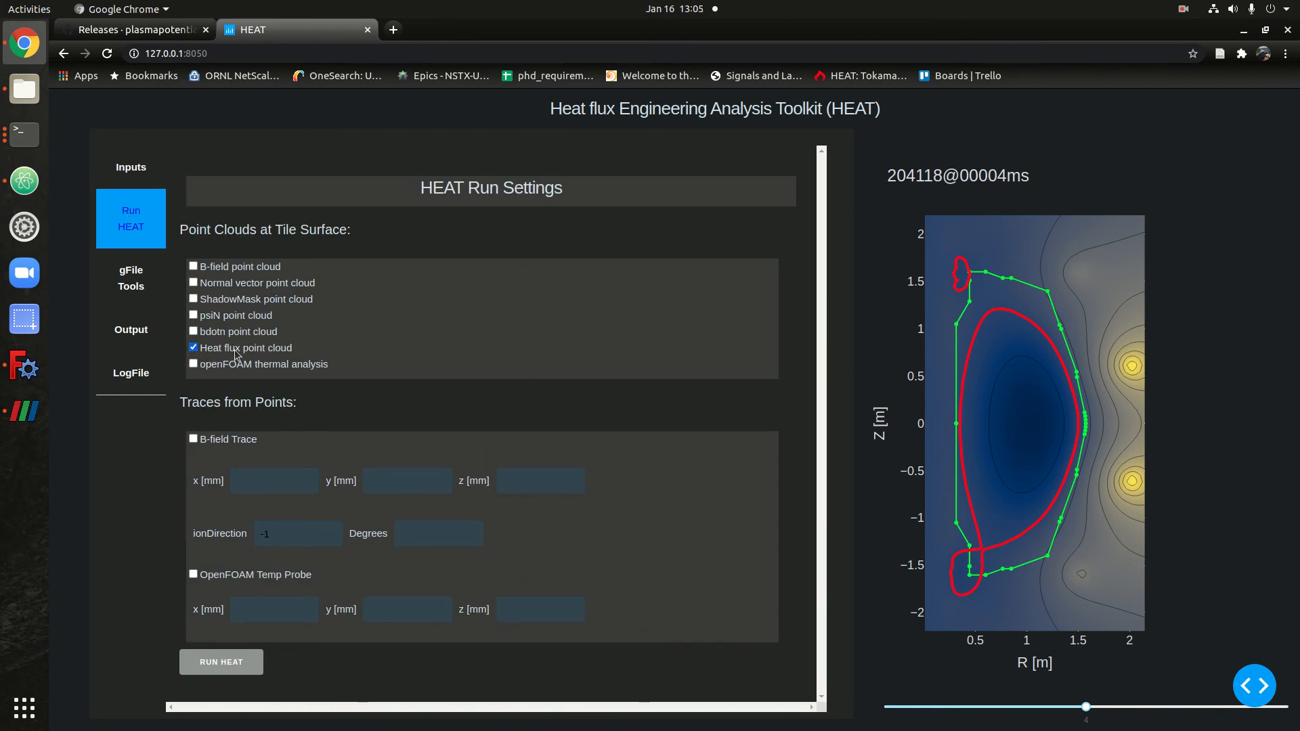
pyautogui.click(194, 364)
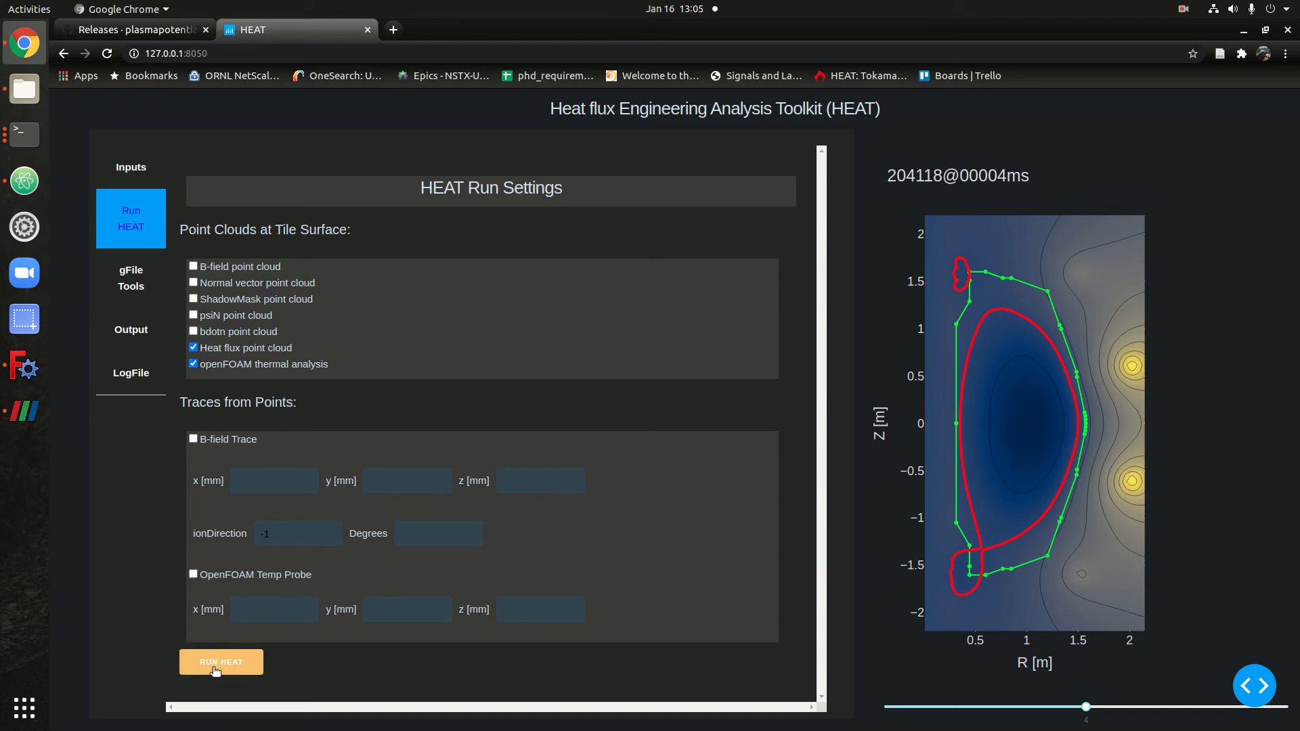
pyautogui.click(217, 670)
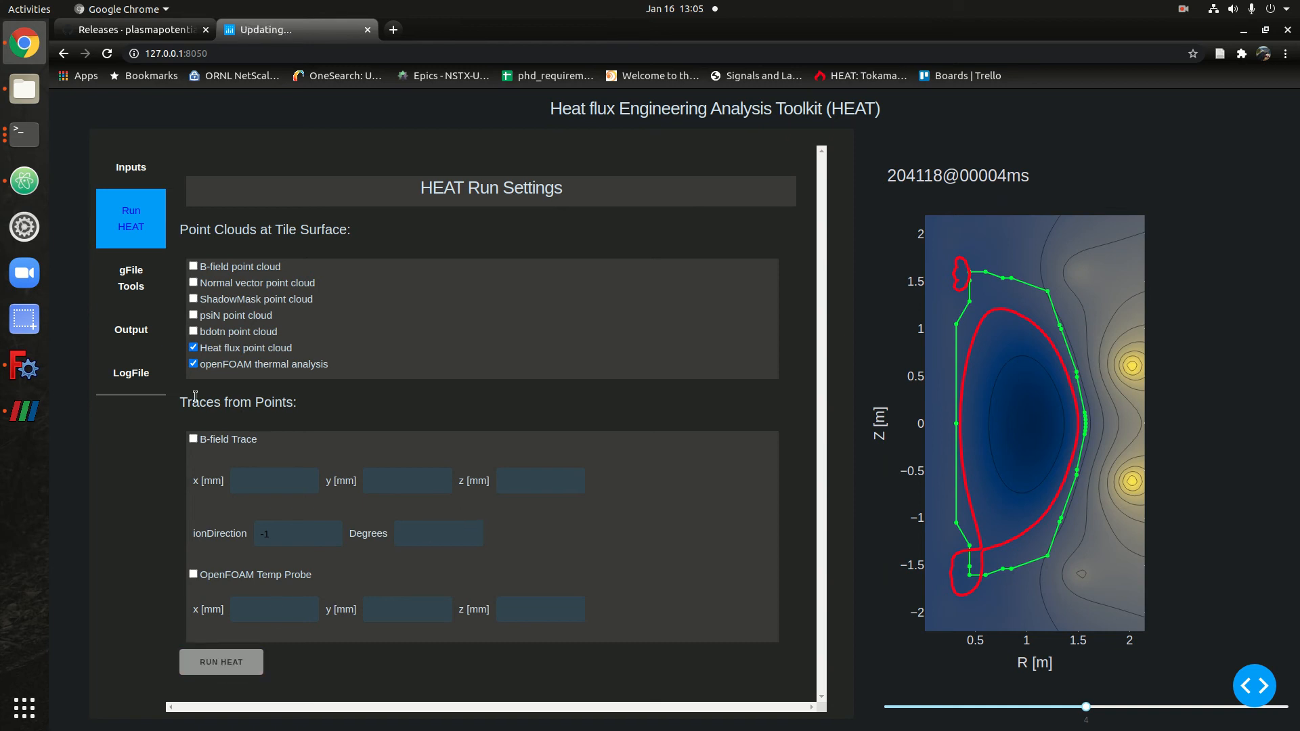
# - Follow the run in HEAT's enlarged log file view and in the terminal, examining the shadowed-face lines of the intersection traces
pyautogui.click(135, 373)
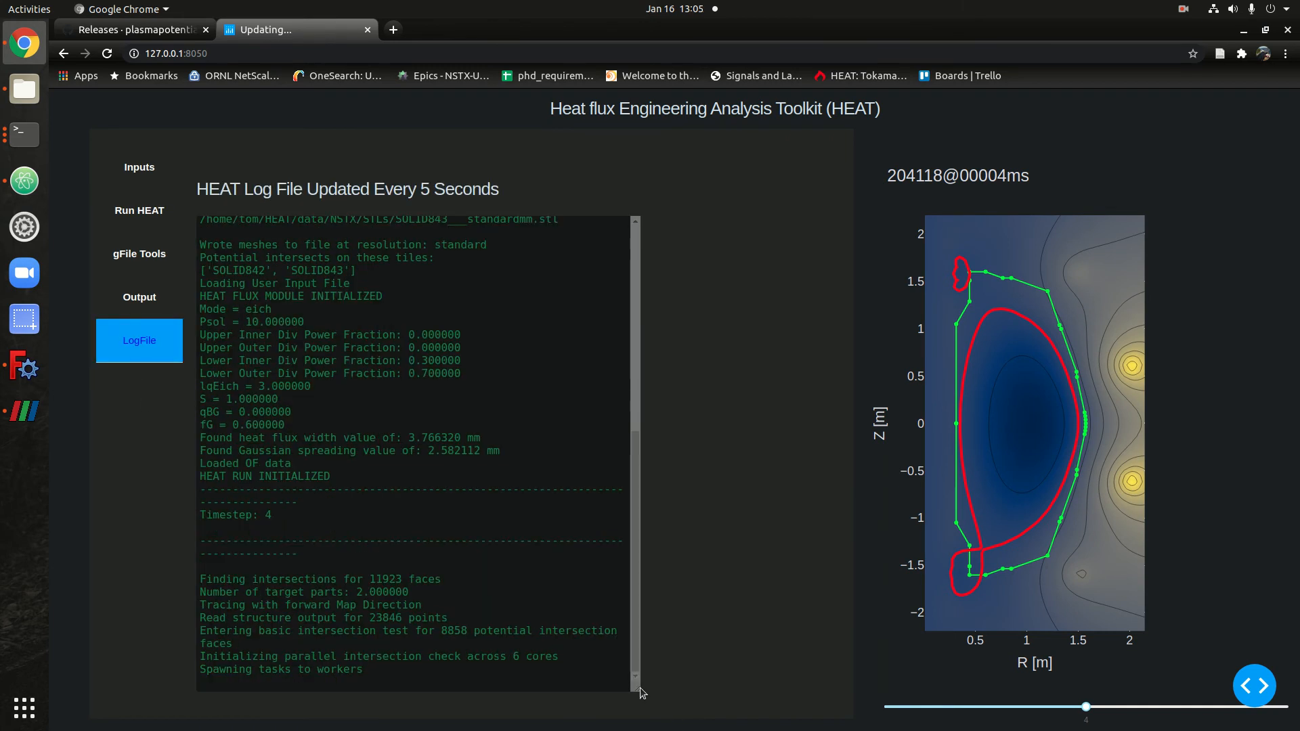
pyautogui.moveTo(639, 688); pyautogui.dragTo(827, 678)
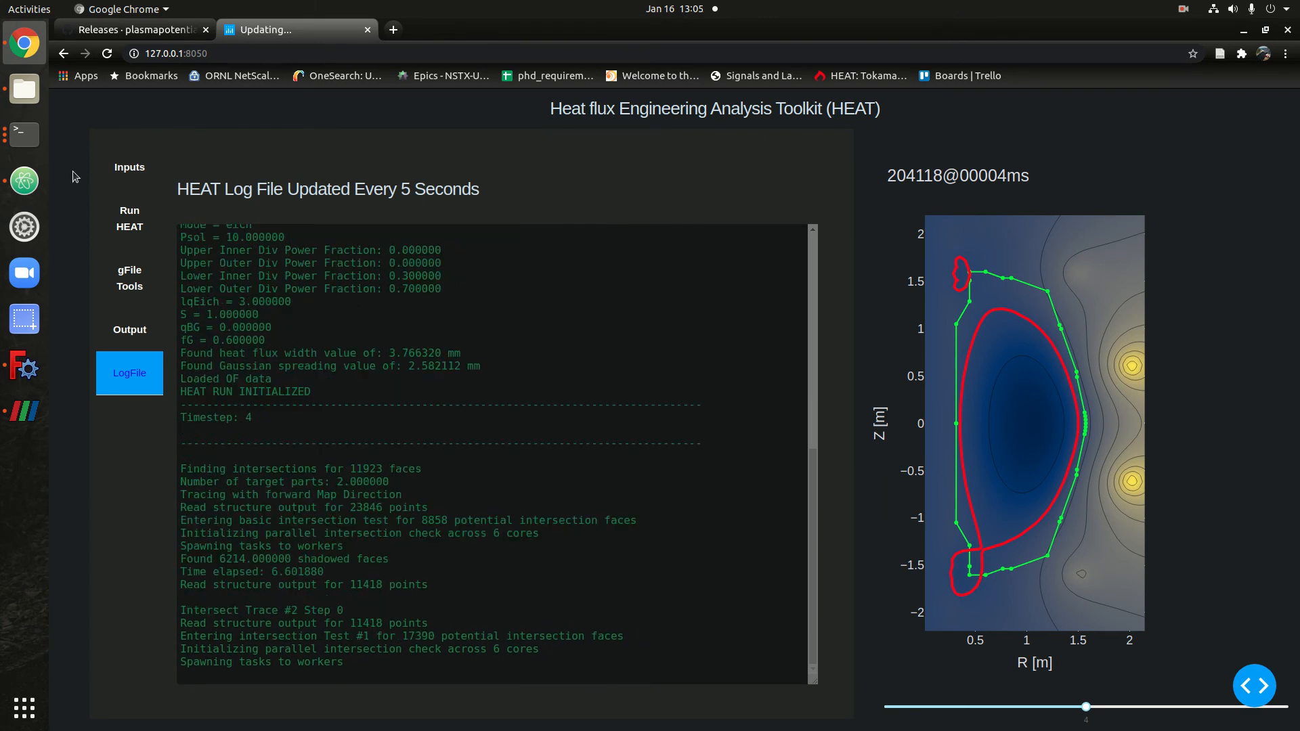
pyautogui.click(25, 134)
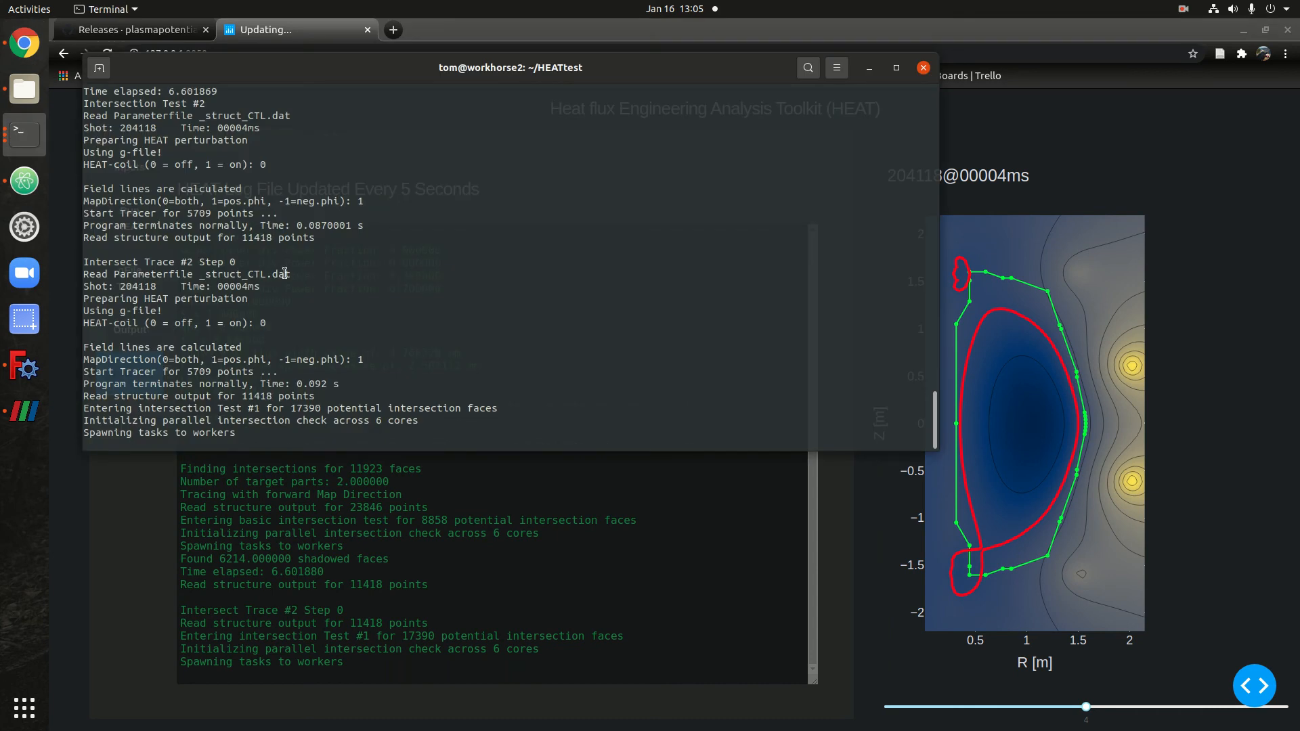
pyautogui.moveTo(334, 73); pyautogui.dragTo(447, 205)
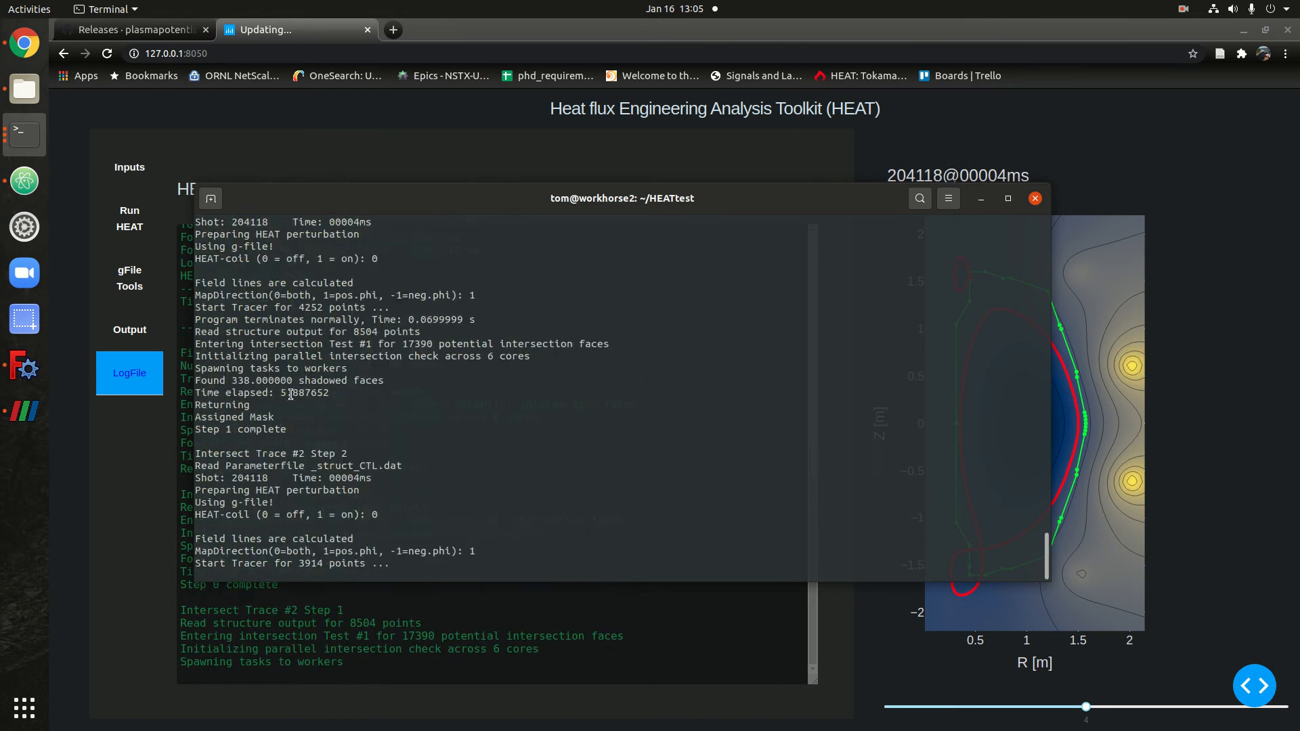
pyautogui.moveTo(237, 313); pyautogui.dragTo(258, 318)
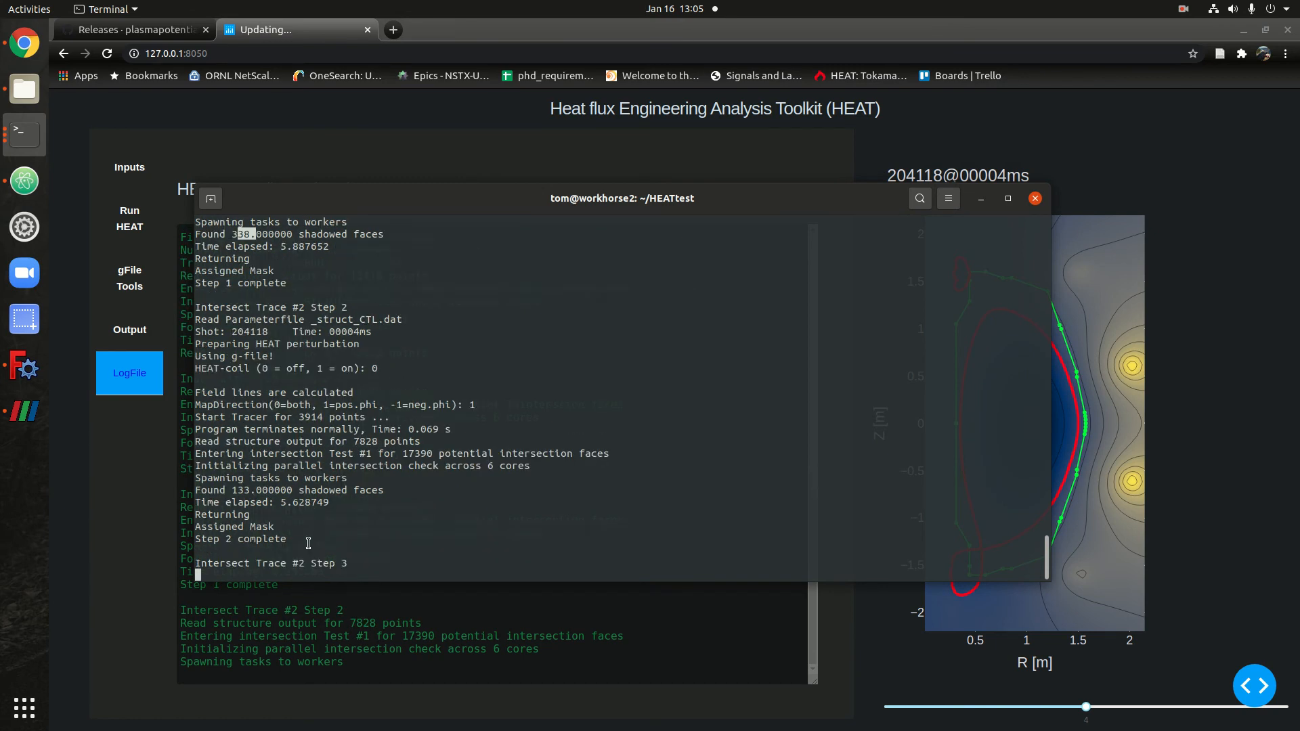
pyautogui.moveTo(232, 318); pyautogui.dragTo(310, 317)
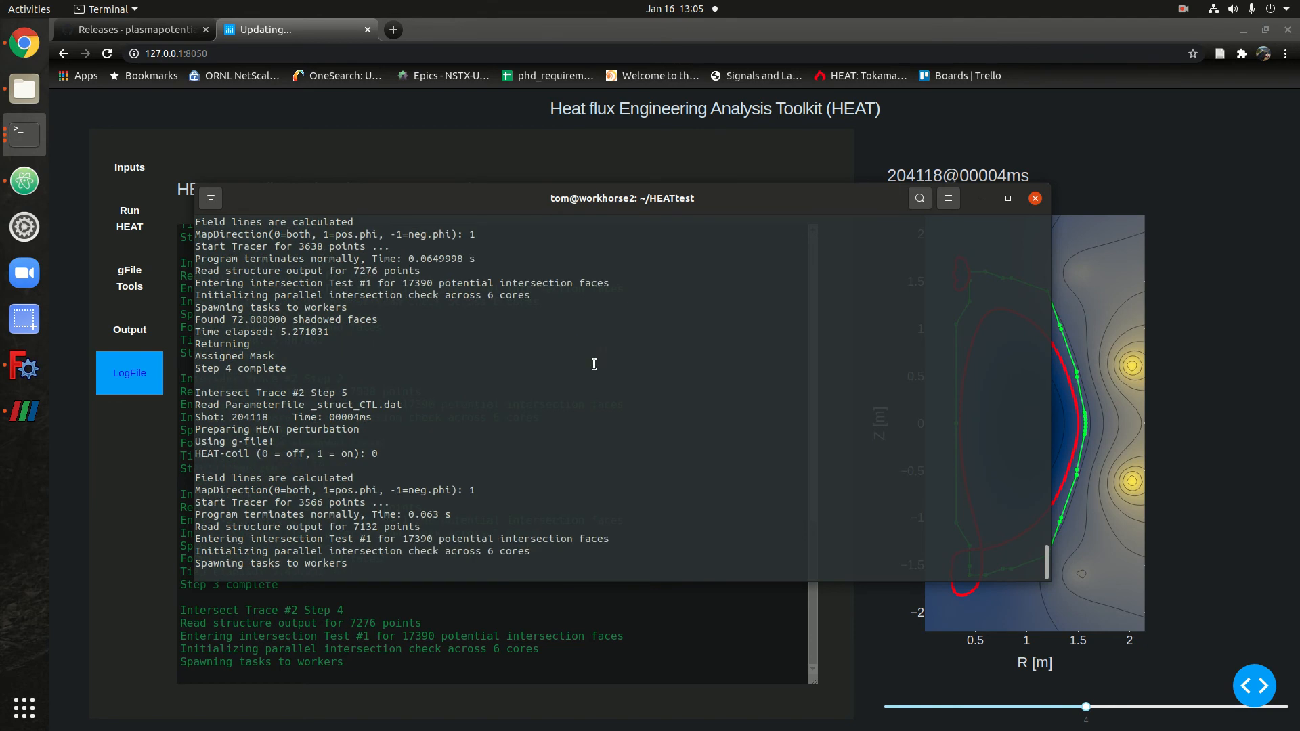
pyautogui.click(1185, 8)
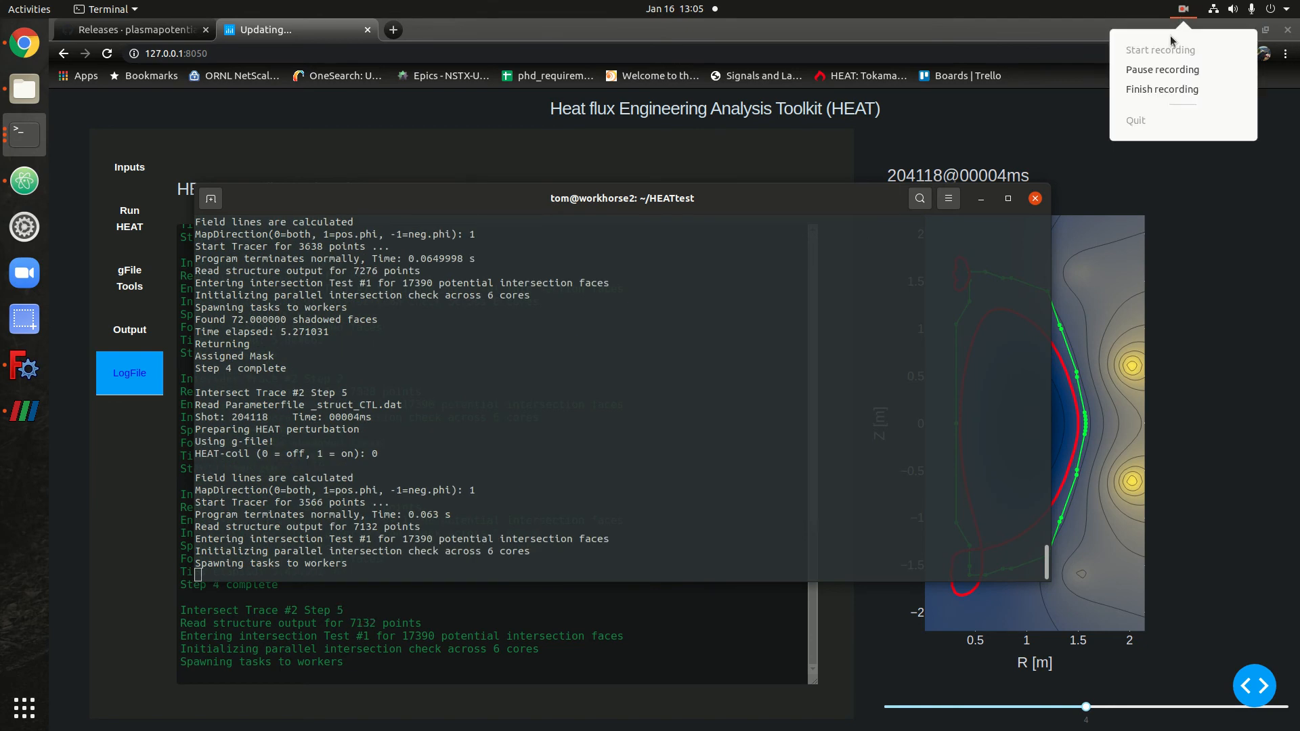
pyautogui.click(1159, 65)
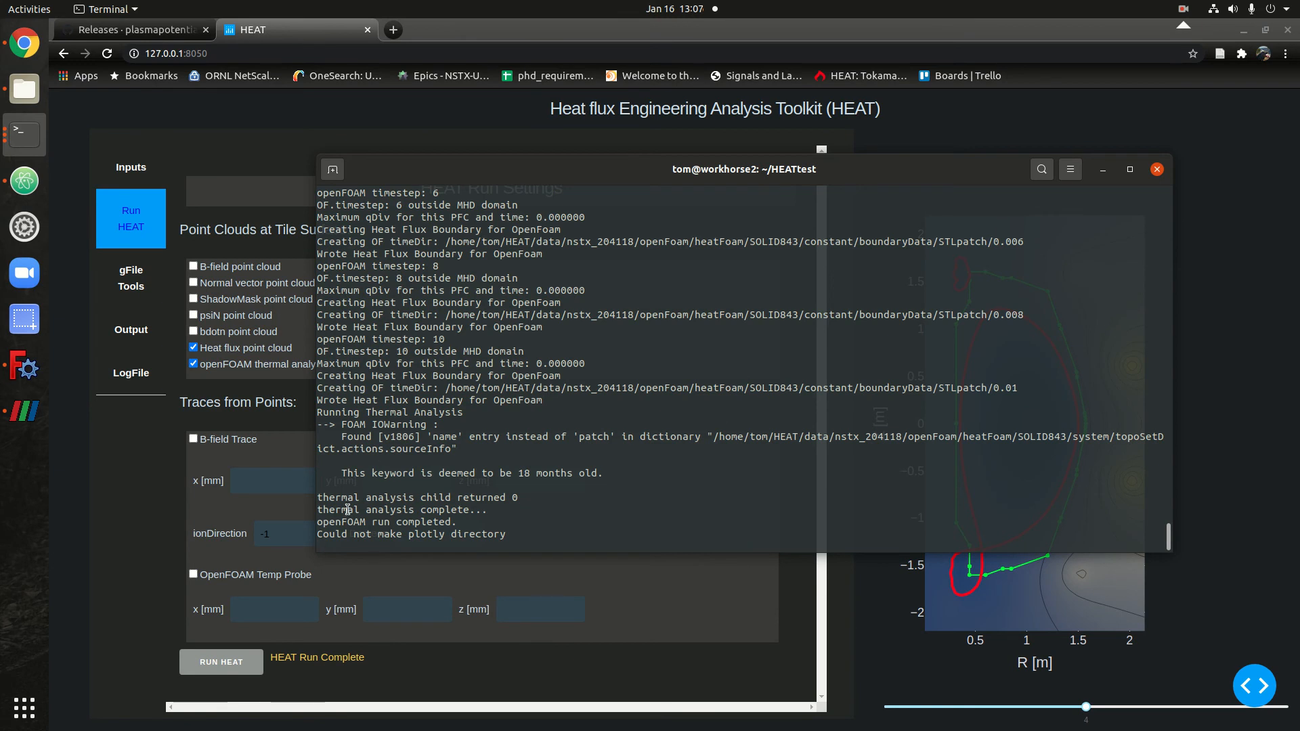
# - Check the openFOAM completion line in the terminal and return to the HEAT run page
pyautogui.moveTo(335, 520); pyautogui.dragTo(443, 519)
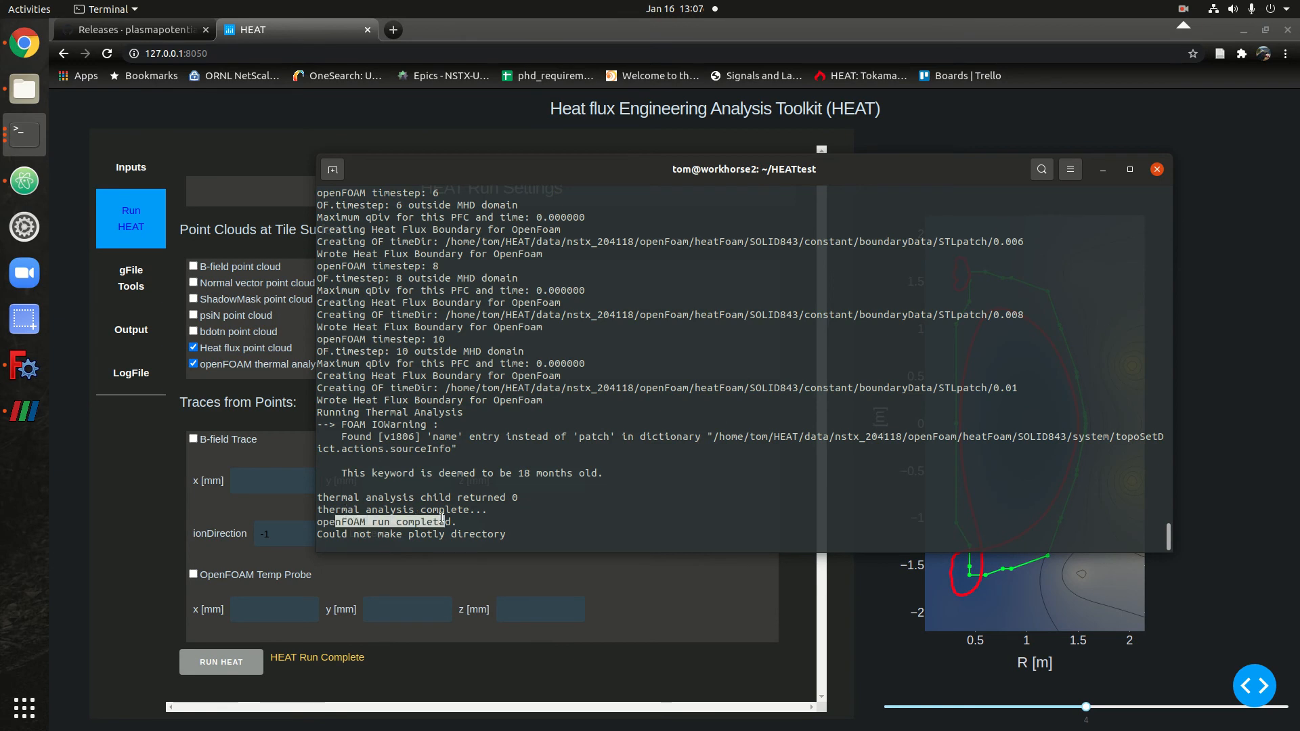
pyautogui.click(351, 640)
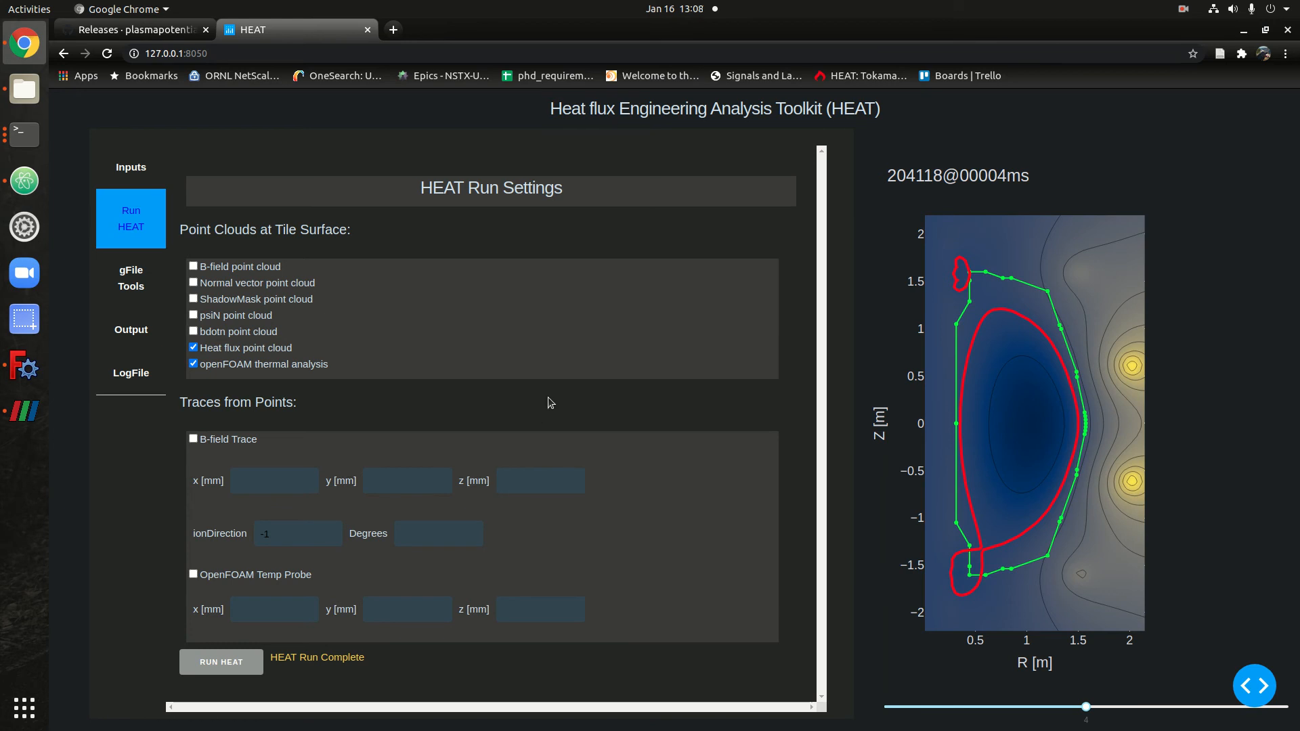
# - Switch to ParaView, hide the two visible field traces and view both tiles from above
pyautogui.click(26, 416)
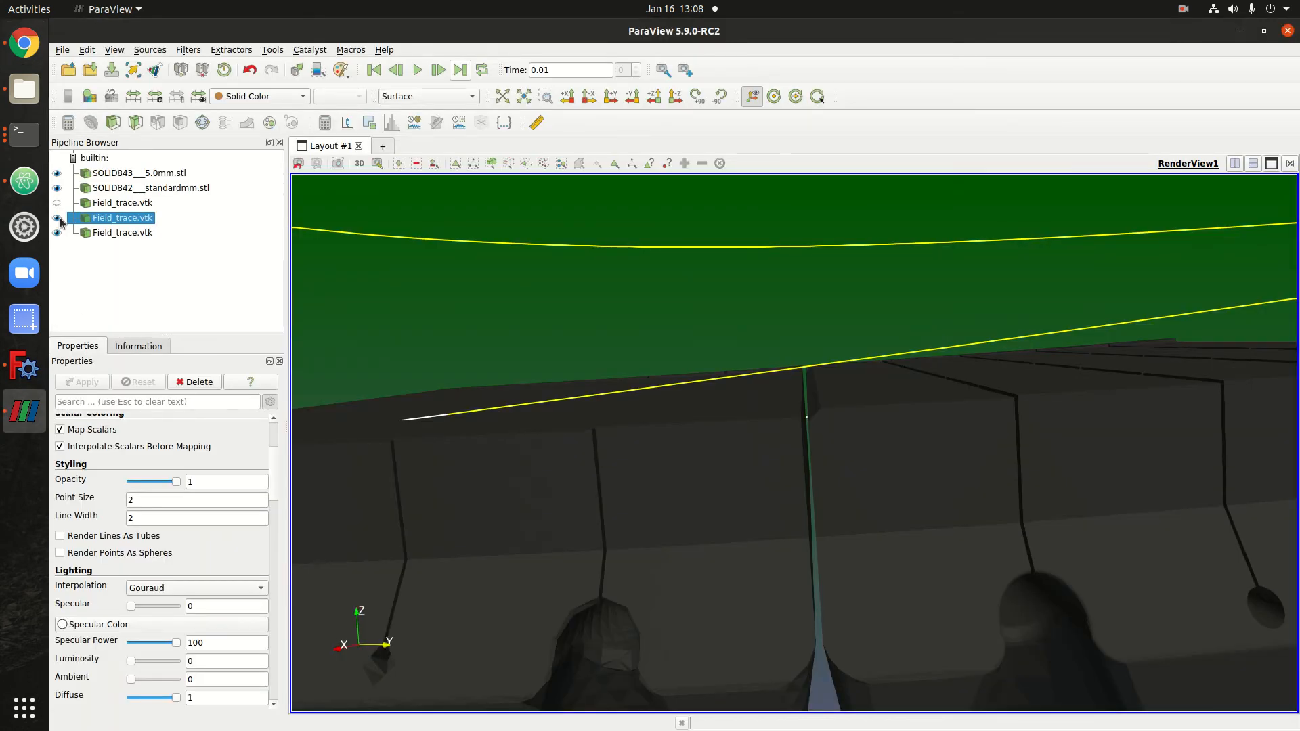
pyautogui.click(57, 218)
pyautogui.click(57, 232)
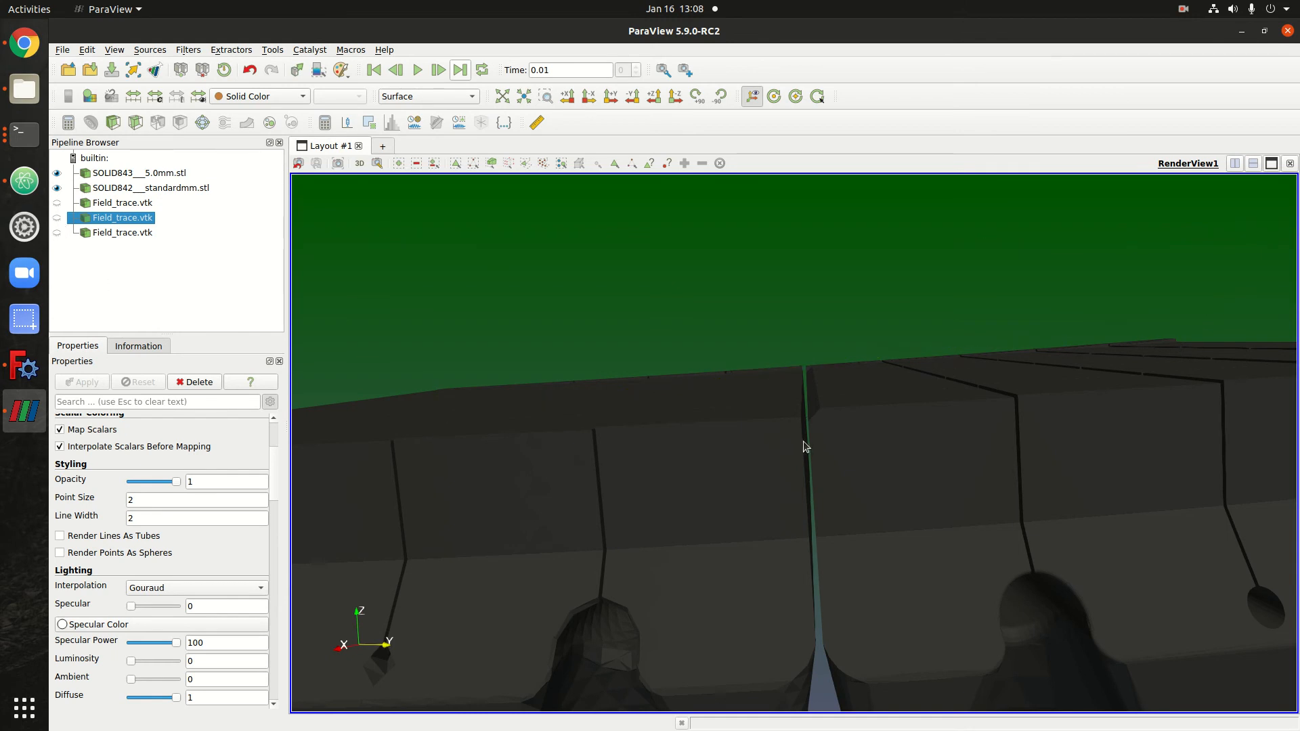
pyautogui.scroll(-3, 805, 444)
pyautogui.scroll(-3, 803, 443)
pyautogui.moveTo(706, 365); pyautogui.dragTo(708, 416)
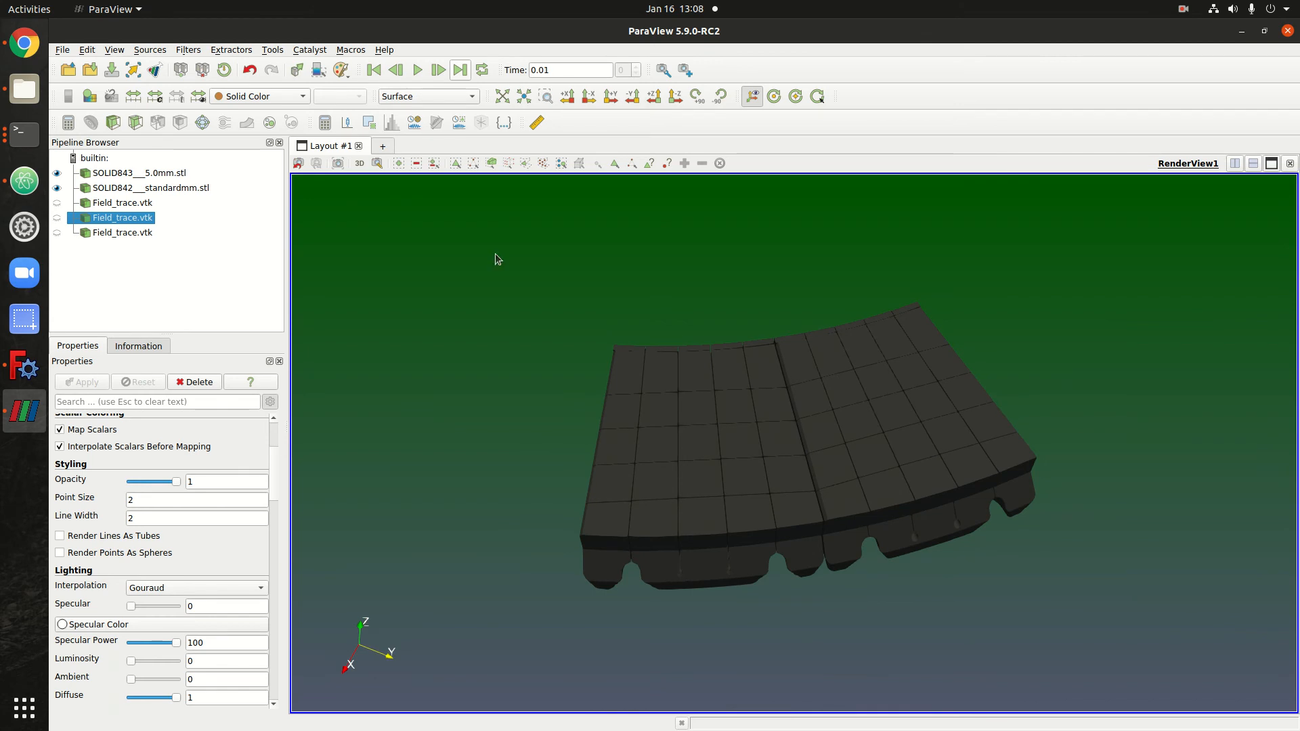
# - Switch back to HEAT and check the data directory path in its inputs
pyautogui.click(25, 43)
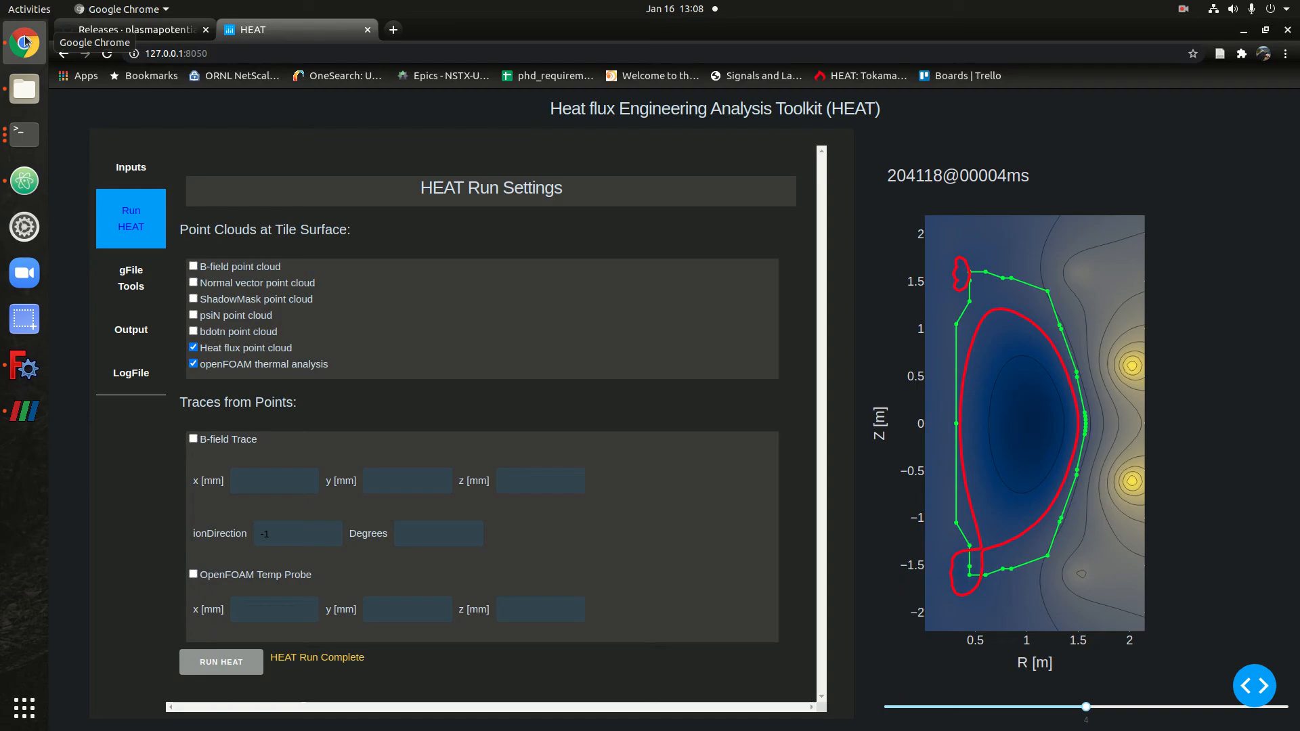
pyautogui.click(141, 166)
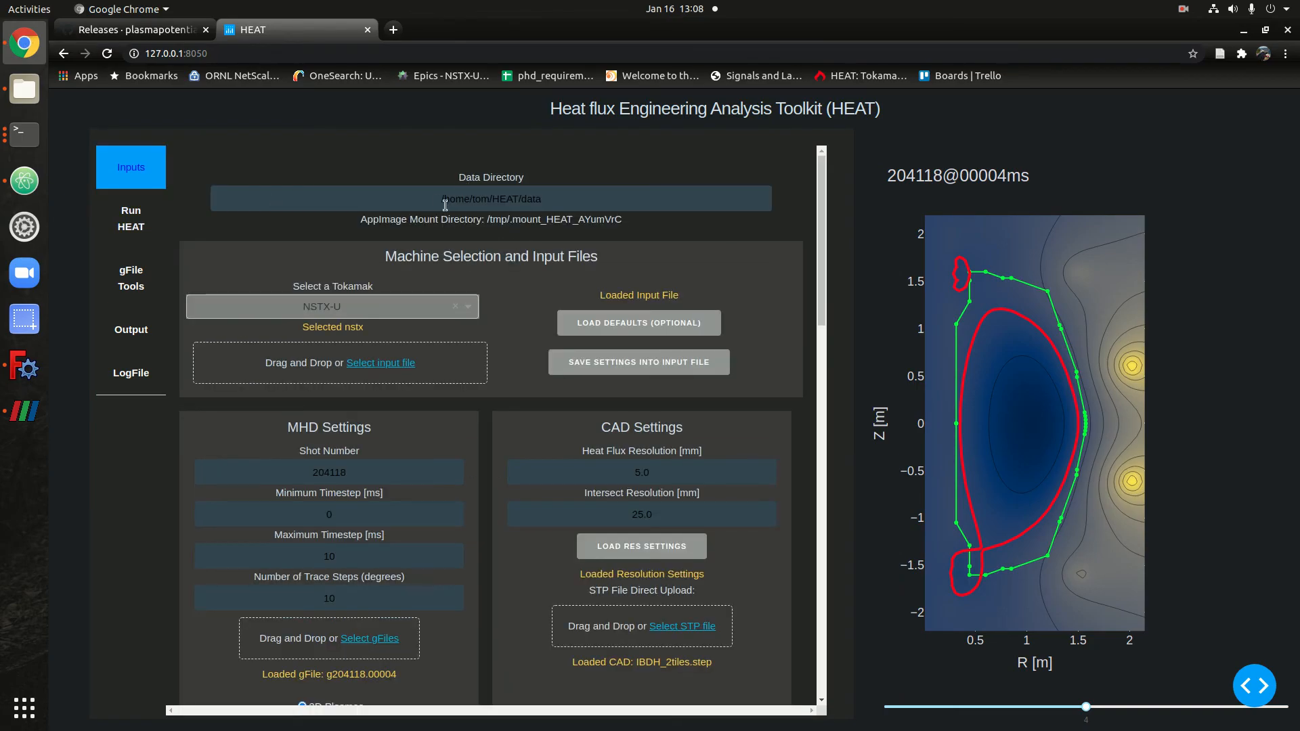
pyautogui.moveTo(433, 201); pyautogui.dragTo(553, 203)
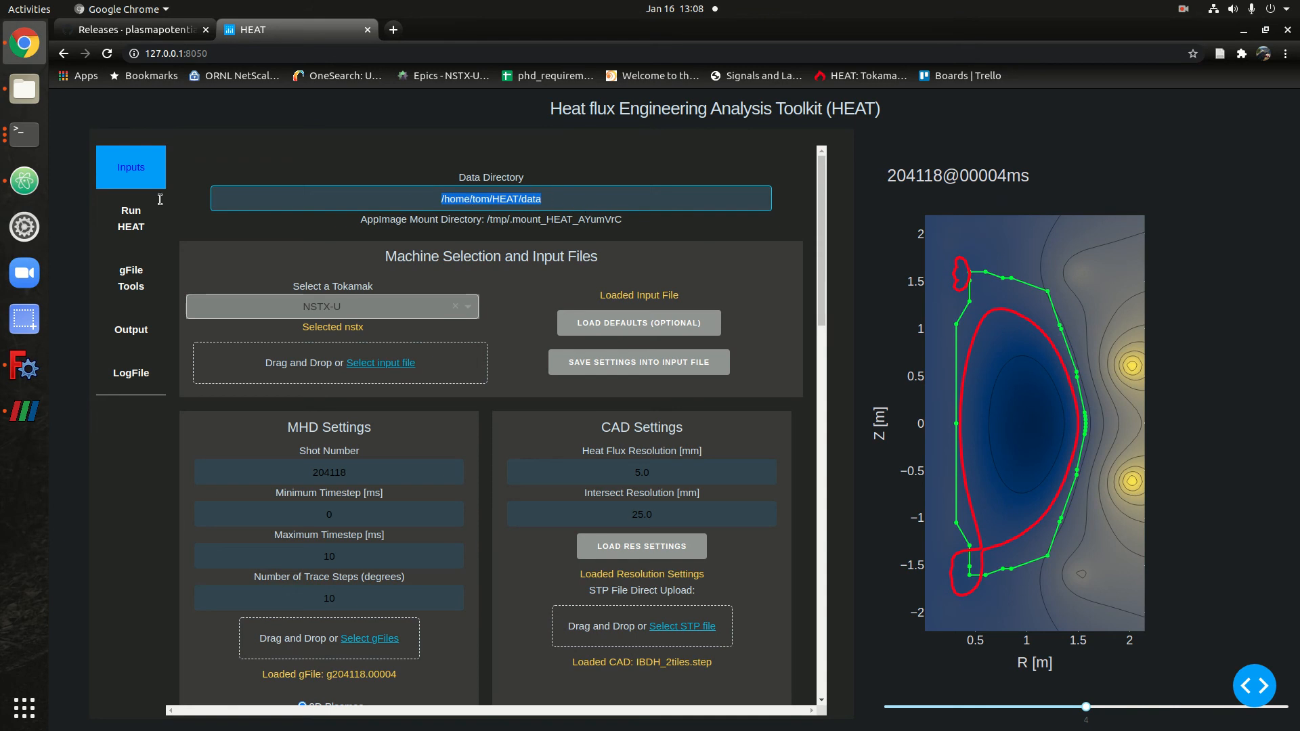
# - Return to ParaView and browse to the HEAT/data folder for opening a file
pyautogui.click(25, 410)
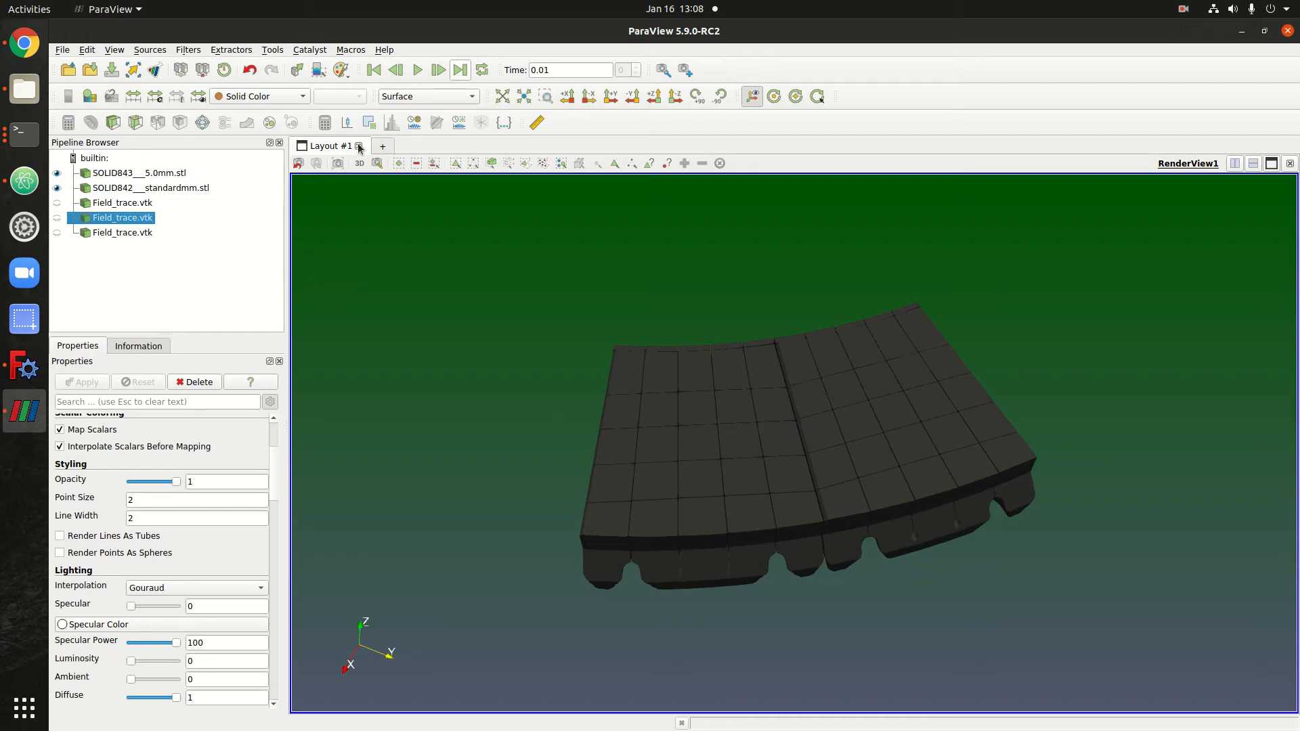
pyautogui.click(68, 70)
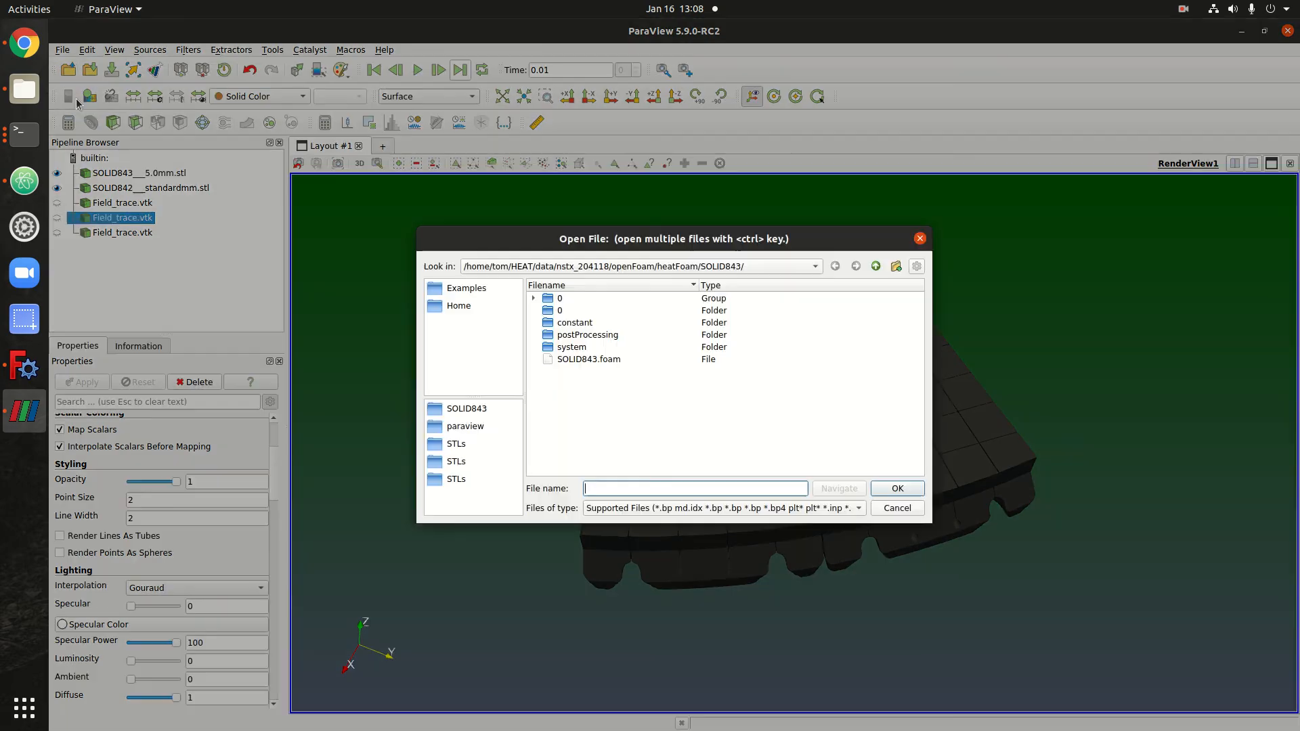
pyautogui.click(522, 269)
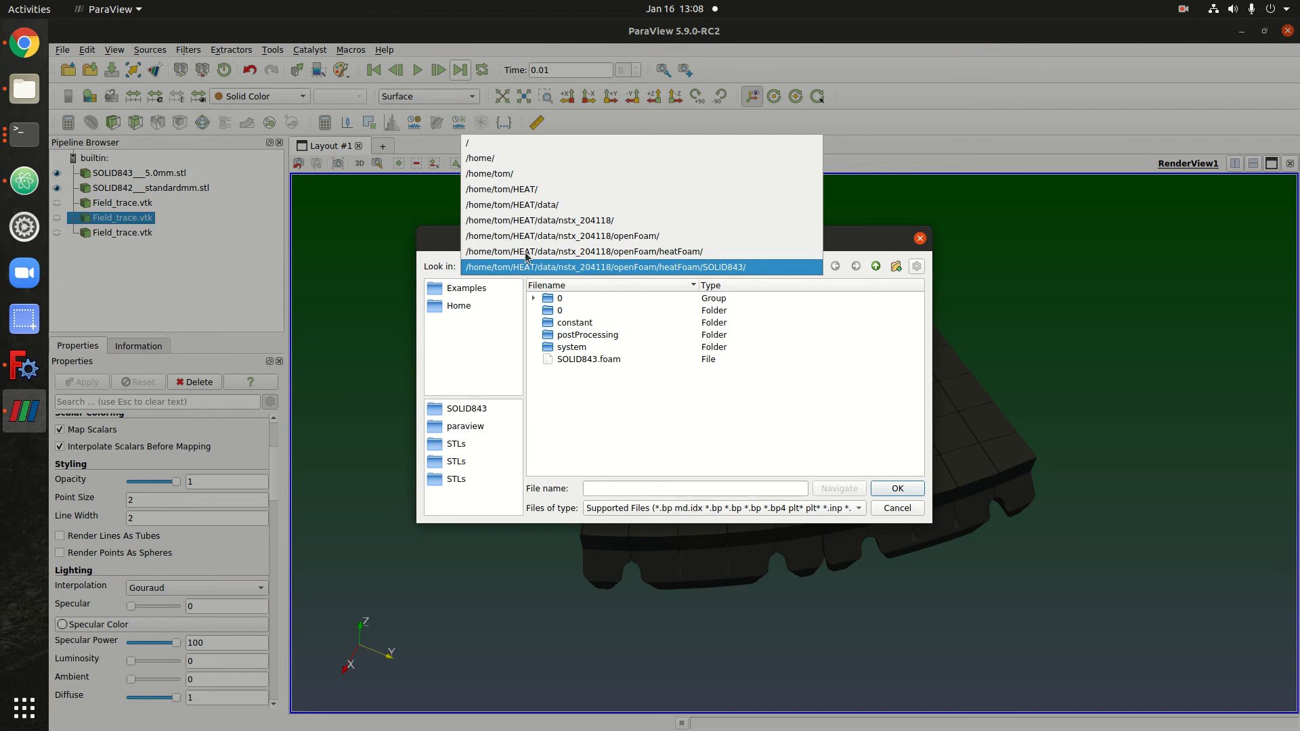
pyautogui.click(503, 206)
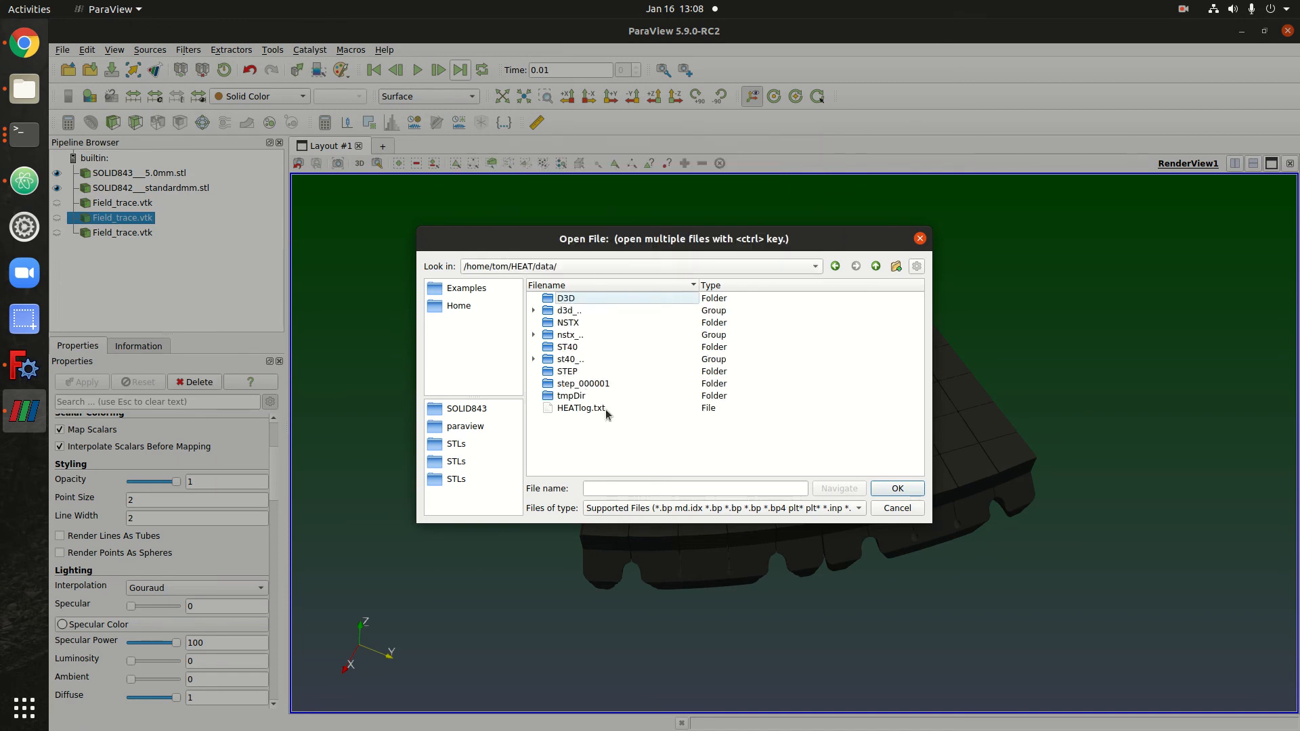
# - Look through the NSTX folder's STLs, STPs and 3Dmeshes subfolder entries and go back up to the data folder
pyautogui.doubleClick(567, 324)
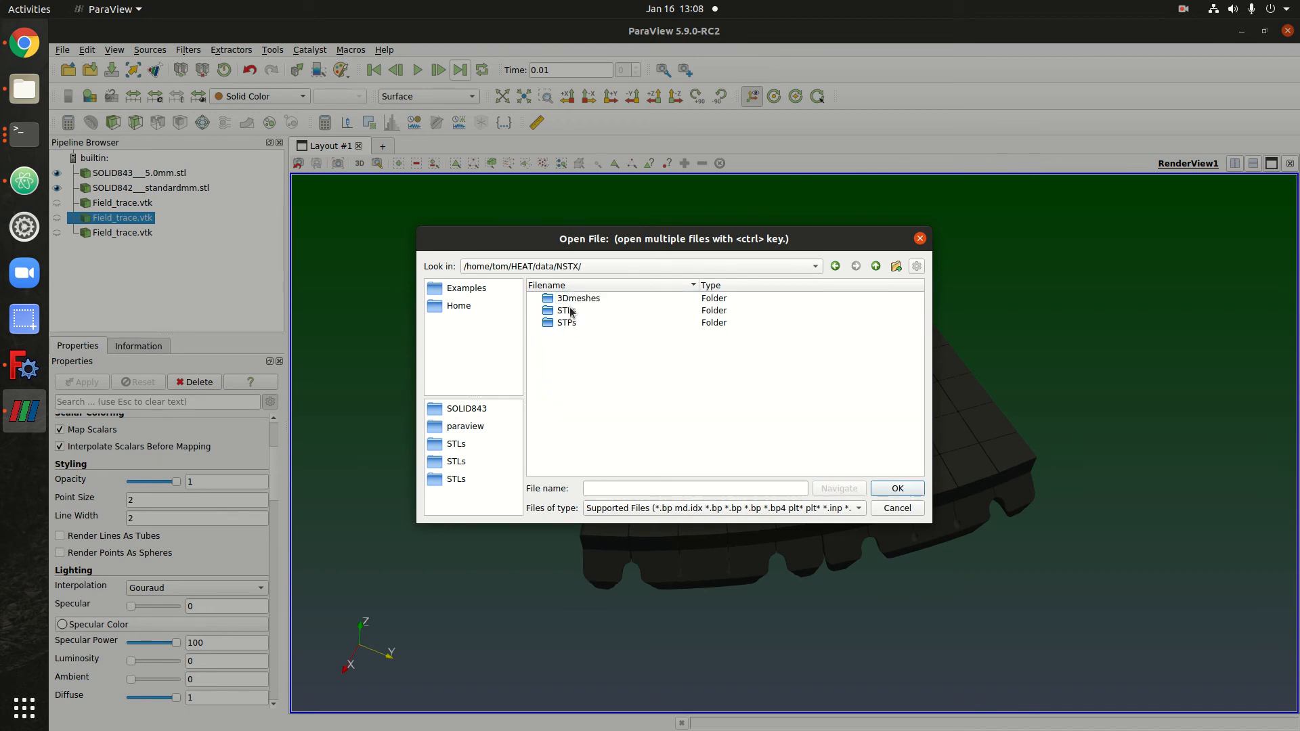
pyautogui.click(569, 314)
pyautogui.click(568, 321)
pyautogui.click(569, 299)
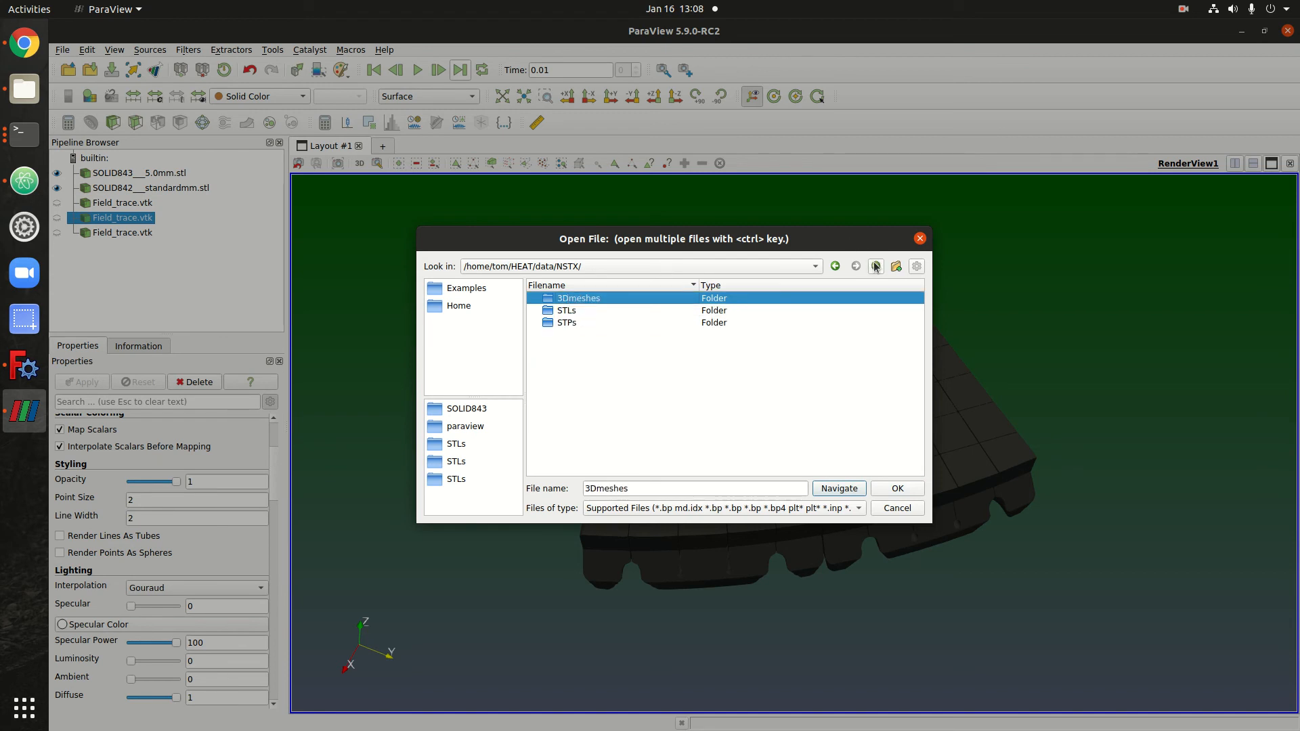
pyautogui.click(875, 266)
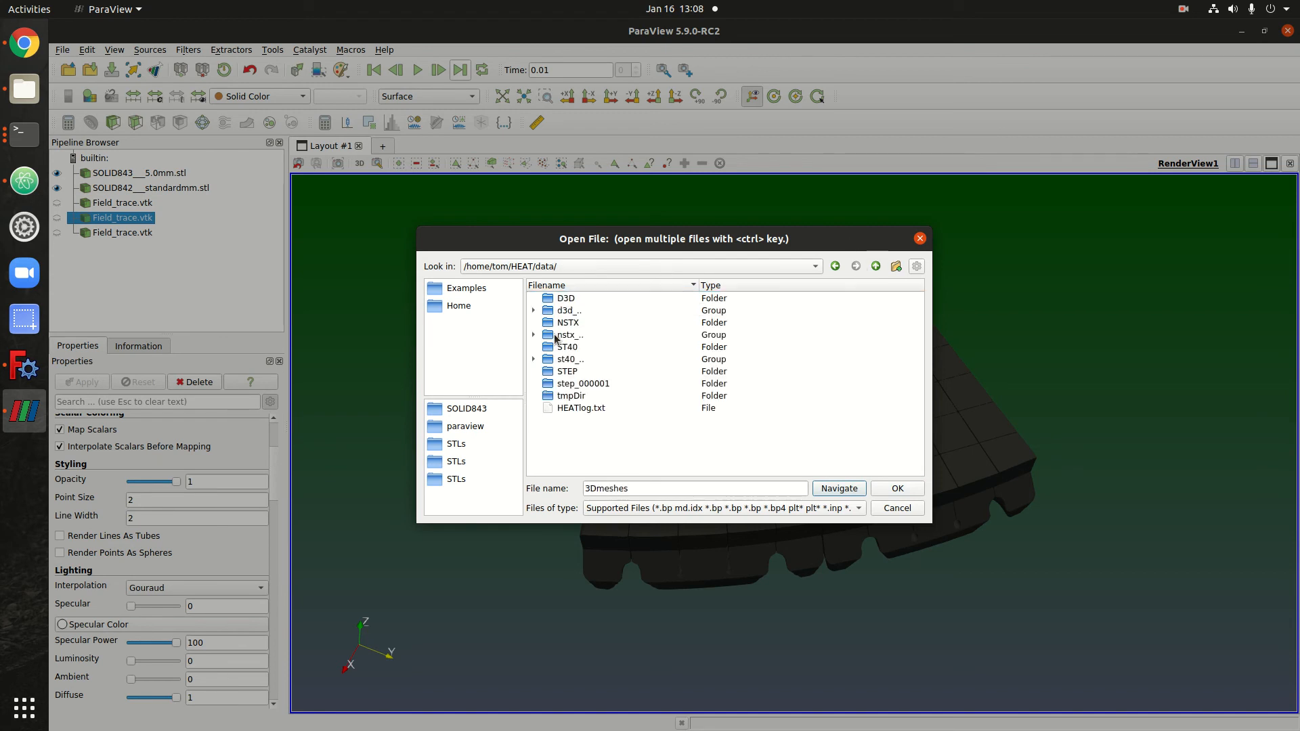
# - Open the HeatFlux_all.vtk result from the nstx_204118/000004/paraview folder and load it into the scene
pyautogui.click(534, 334)
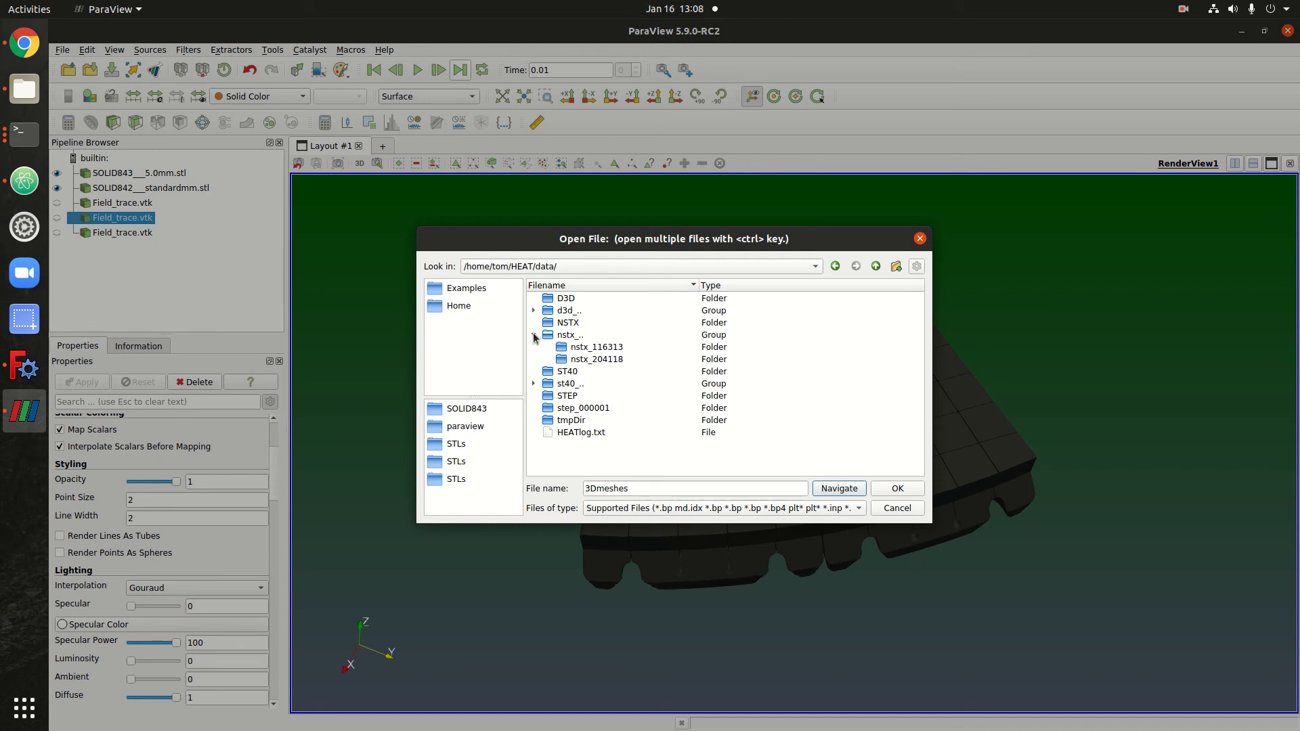
pyautogui.click(575, 361)
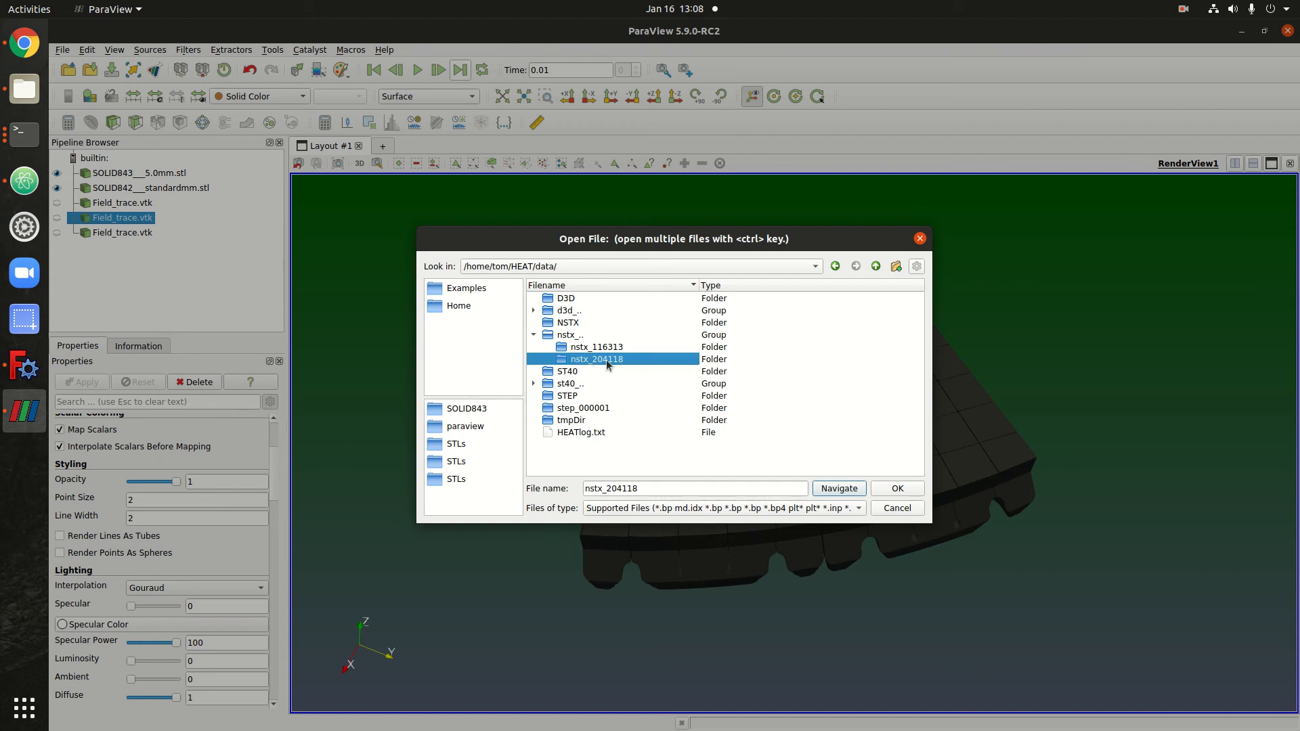
pyautogui.doubleClick(607, 359)
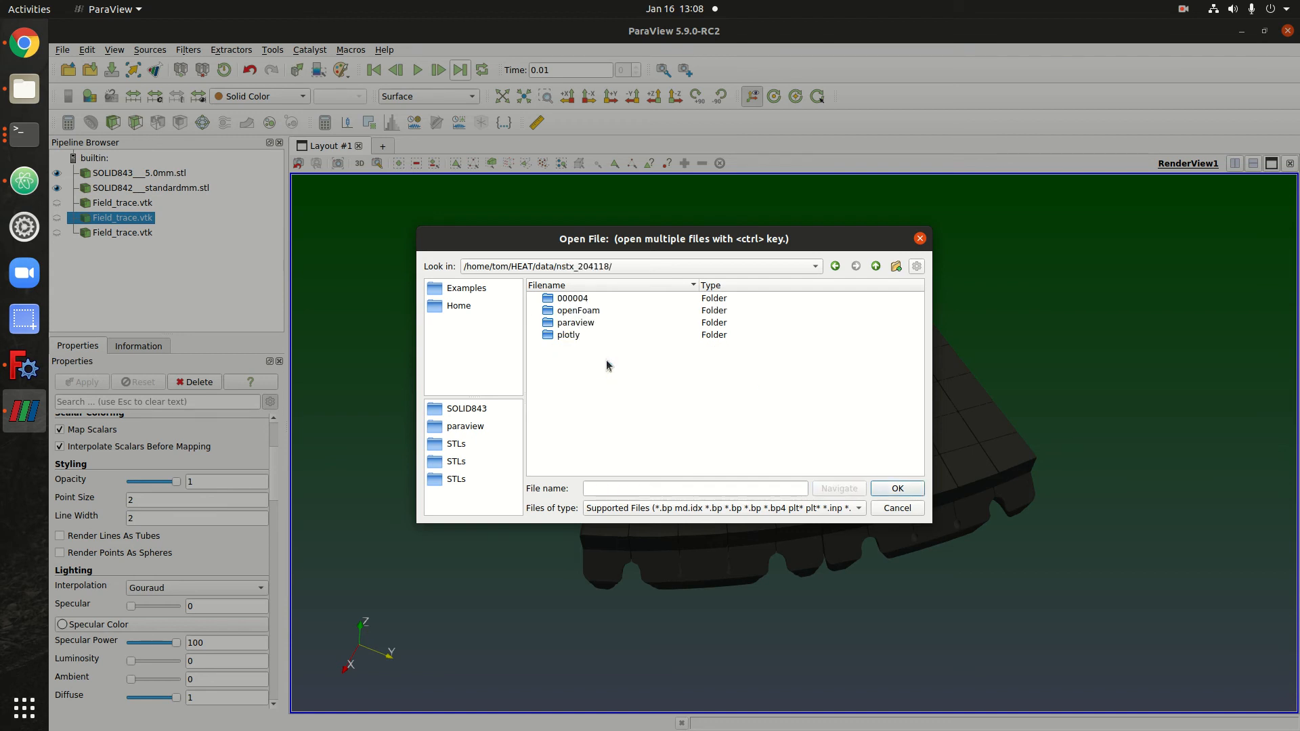
pyautogui.click(567, 301)
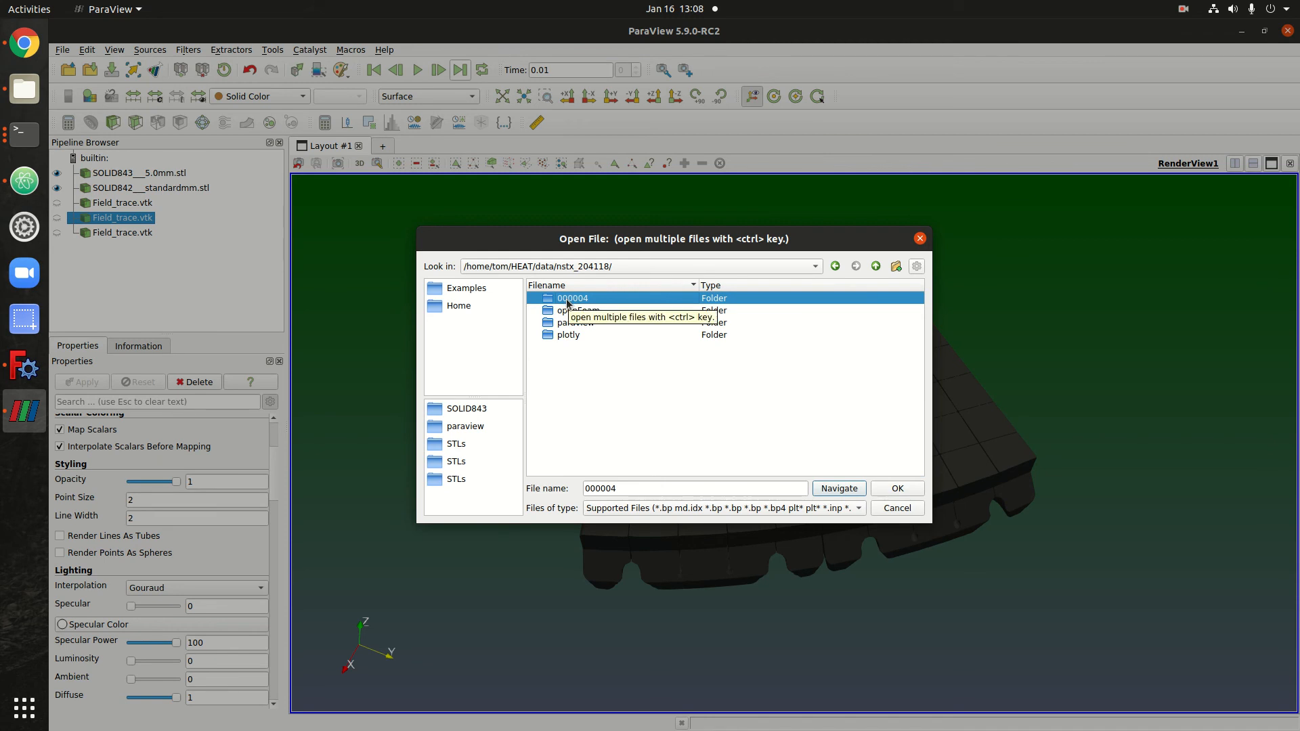
pyautogui.doubleClick(567, 299)
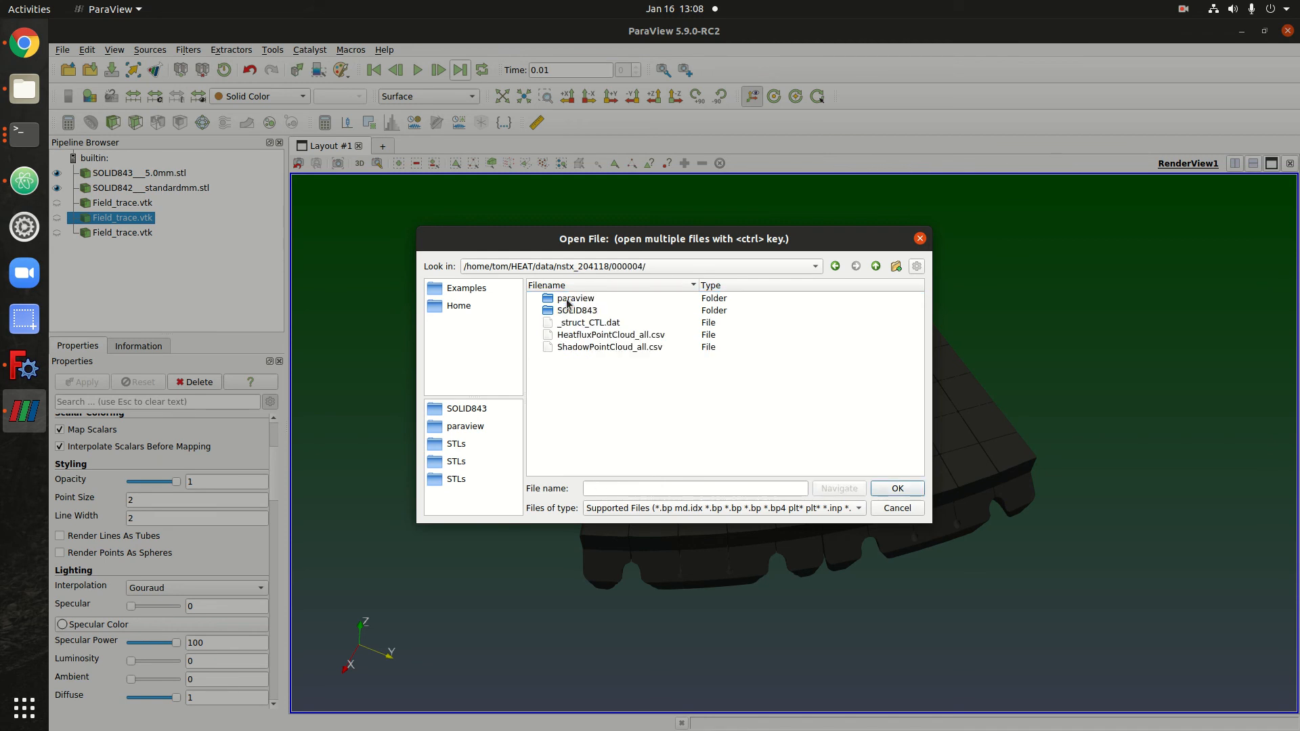
pyautogui.doubleClick(567, 300)
pyautogui.doubleClick(567, 300)
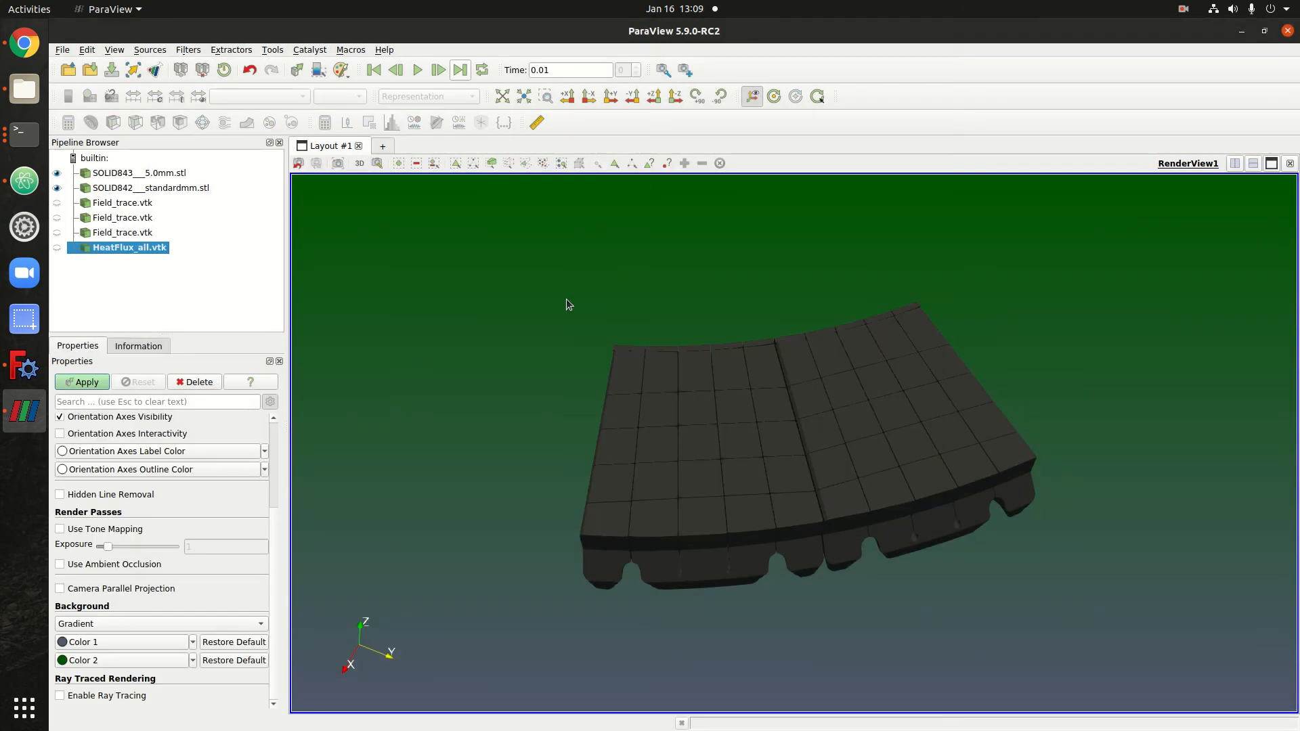
pyautogui.click(99, 383)
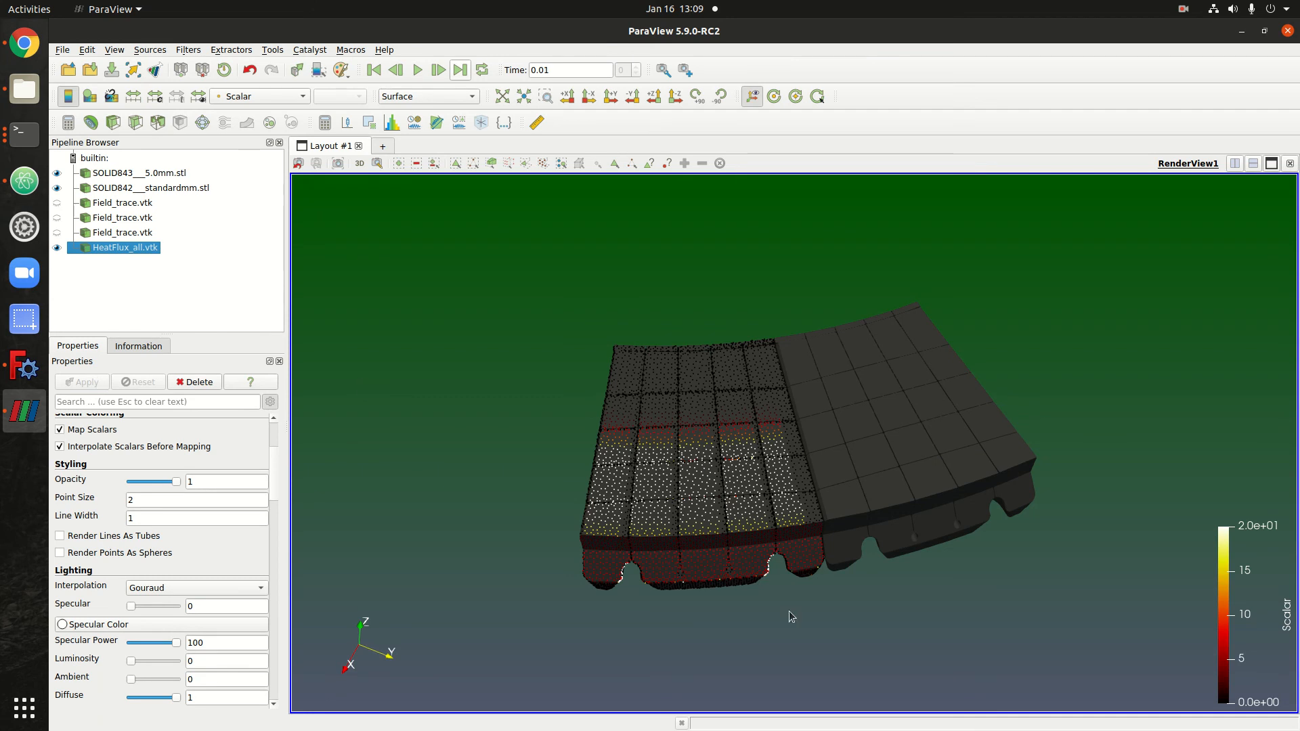
# - Apply the Black-Body Radiation colour preset to the HeatFlux_all.vtk scalar colouring
pyautogui.moveTo(801, 626); pyautogui.dragTo(791, 501)
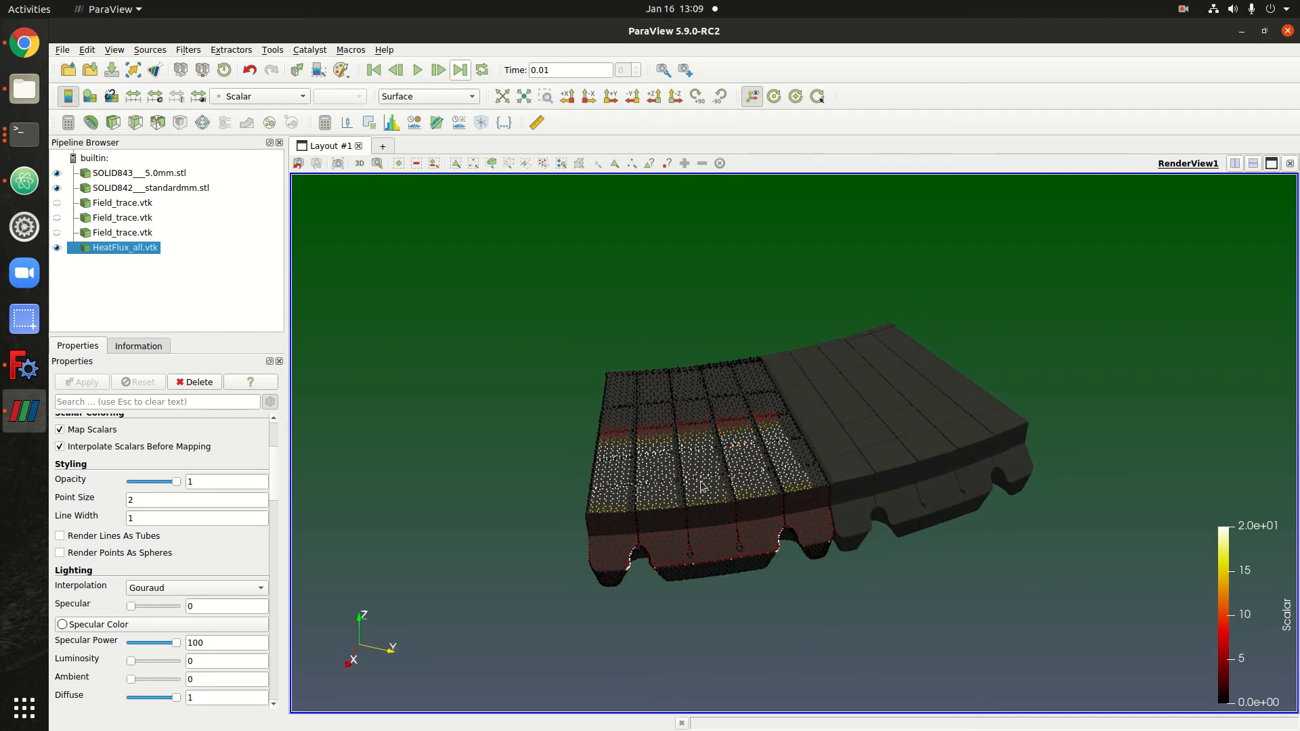
pyautogui.scroll(4, 224, 460)
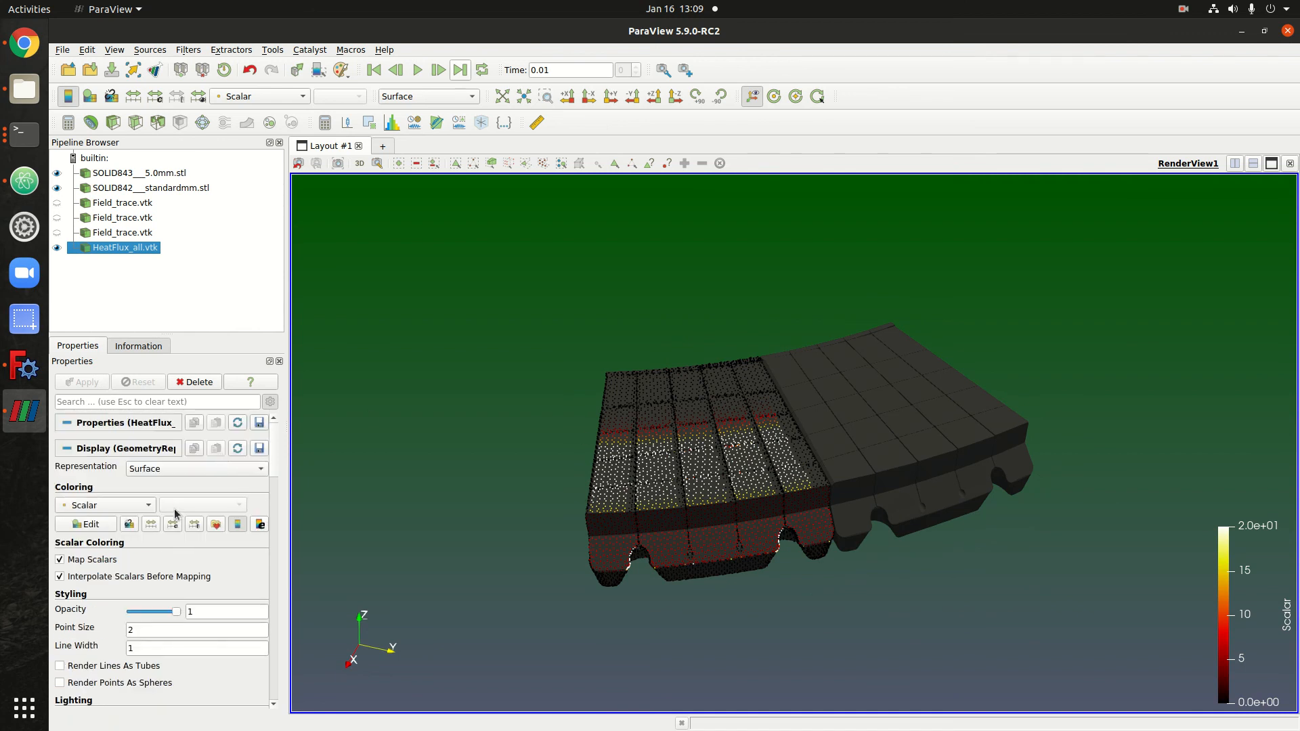
pyautogui.click(216, 525)
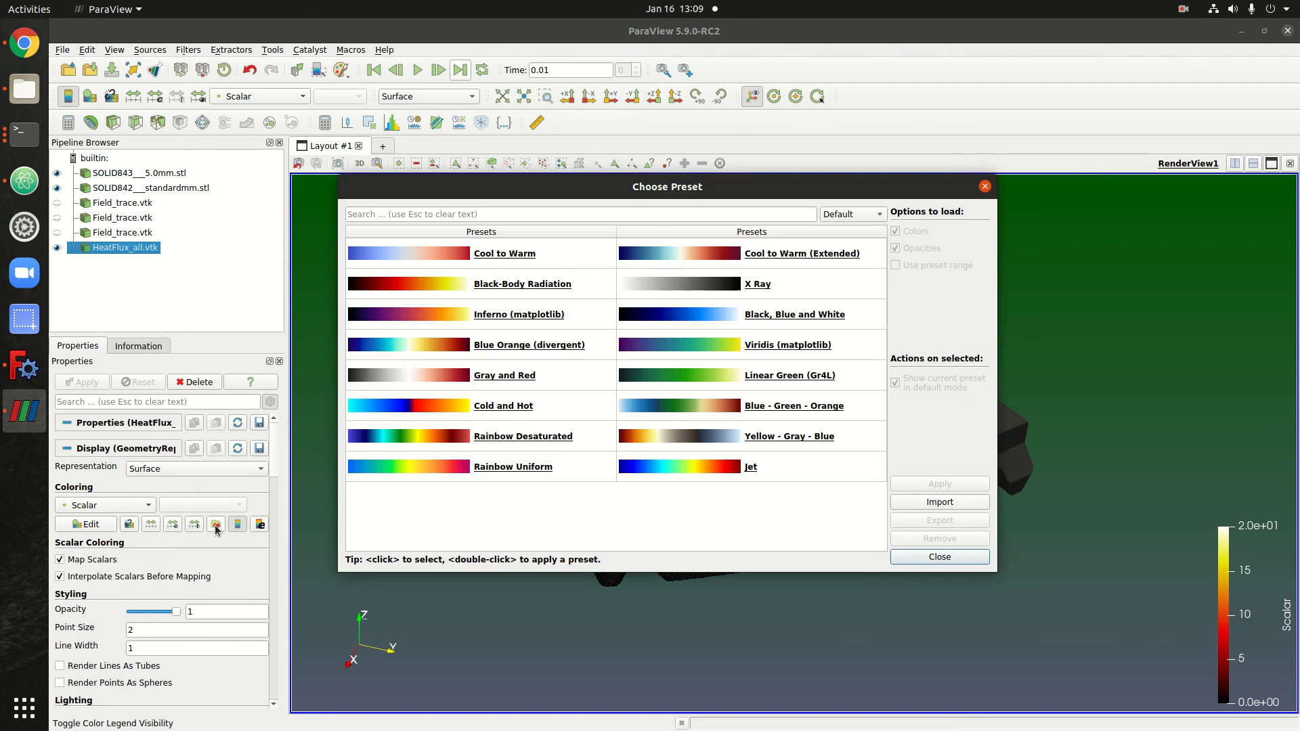
pyautogui.click(516, 285)
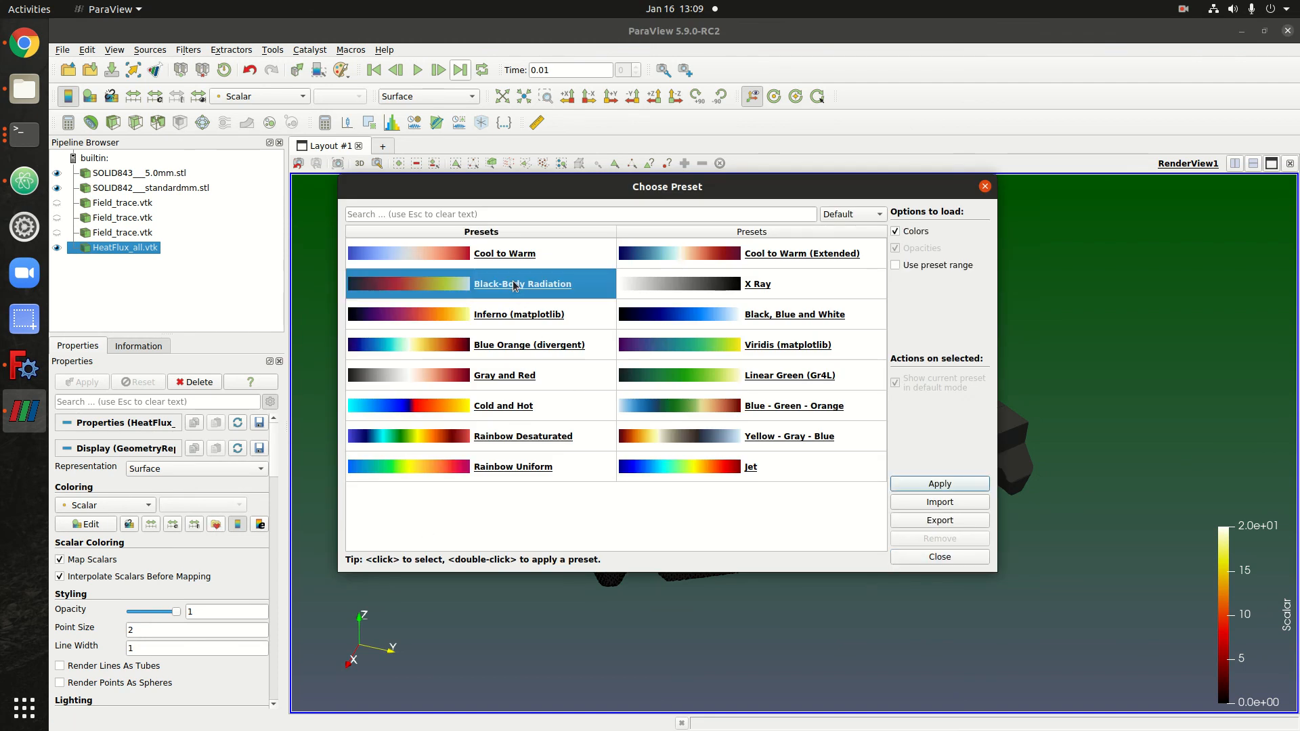
pyautogui.click(924, 489)
pyautogui.click(938, 556)
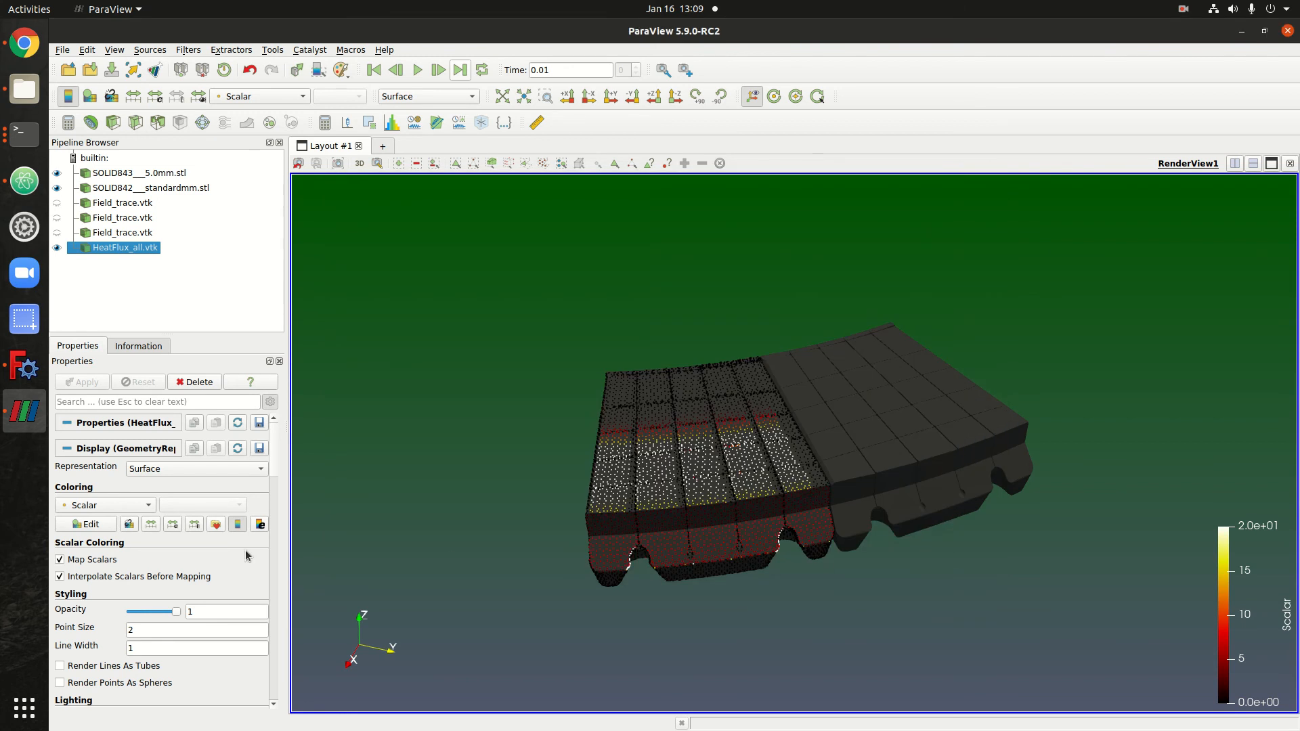
# - Rescale the heat flux colour map to a custom range with a maximum of 25
pyautogui.click(173, 530)
pyautogui.doubleClick(694, 384)
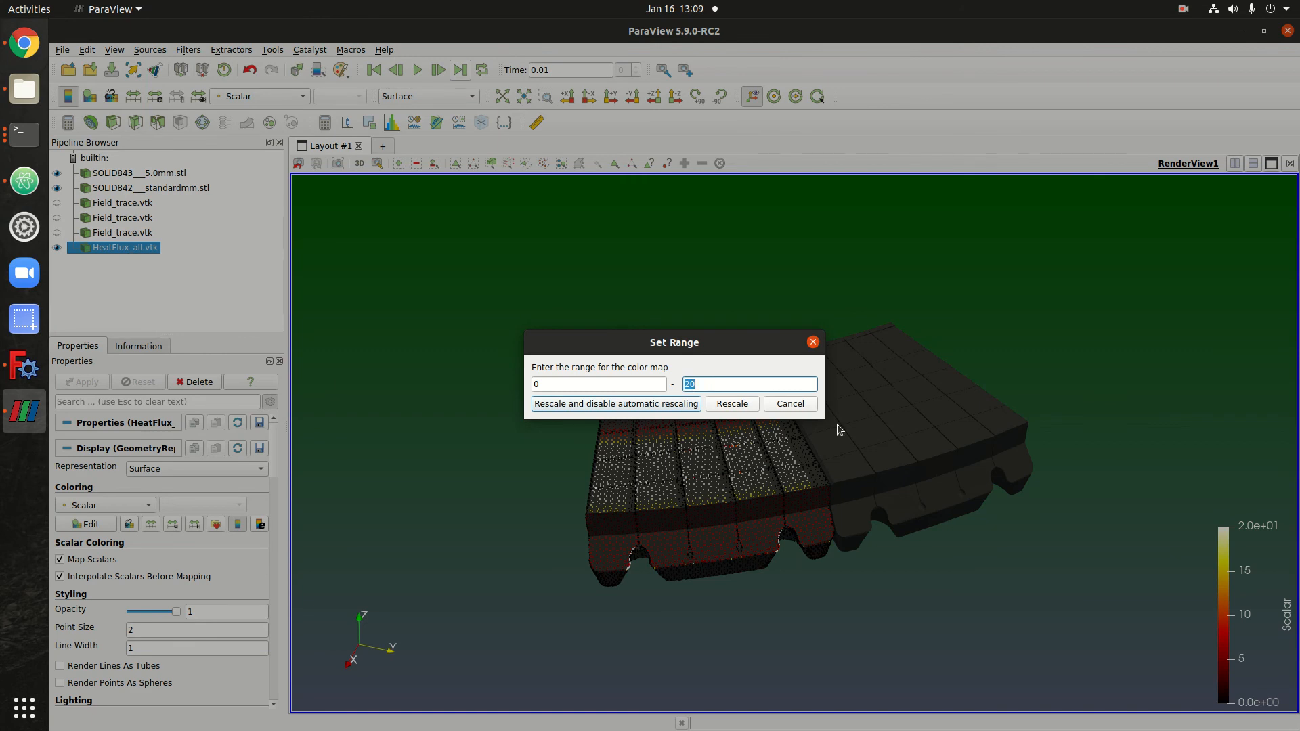
pyautogui.write('25')
pyautogui.press('Return')
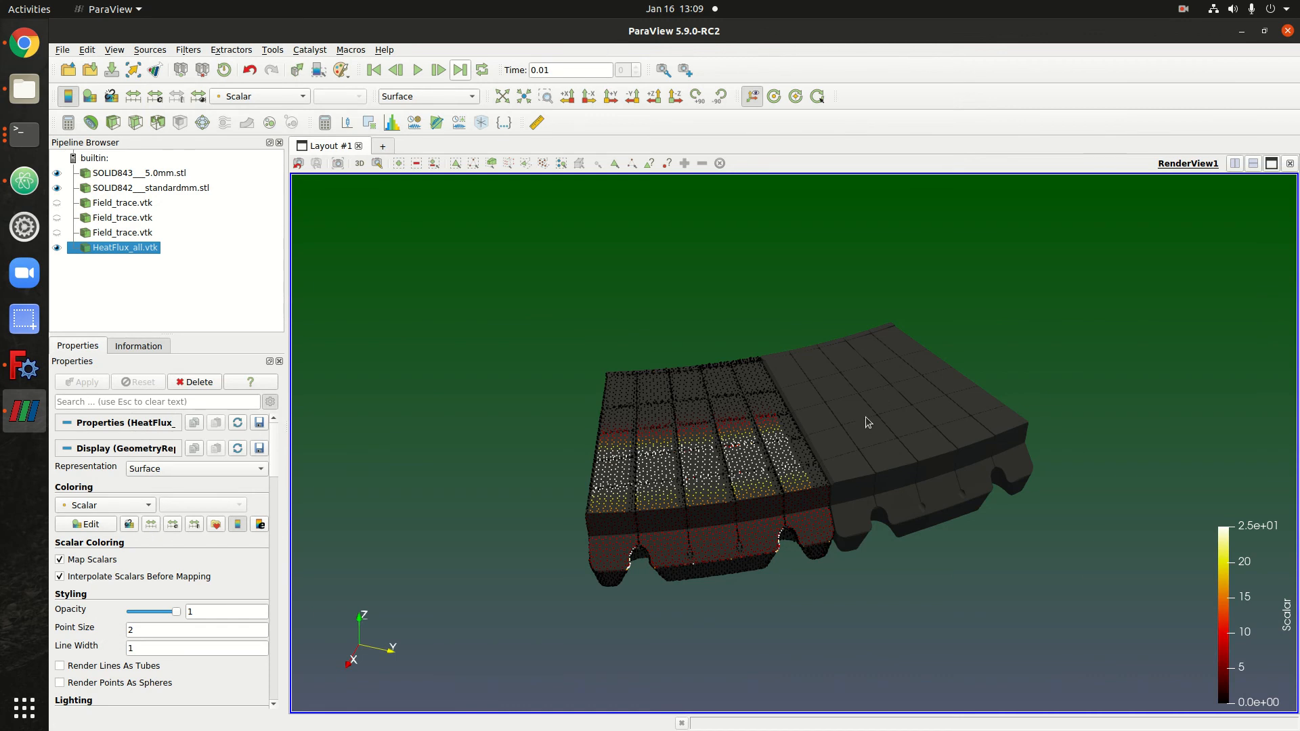
# - Examine the heat flux points on the tile's top surface, front face and bottom notches up close
pyautogui.scroll(-3, 701, 482)
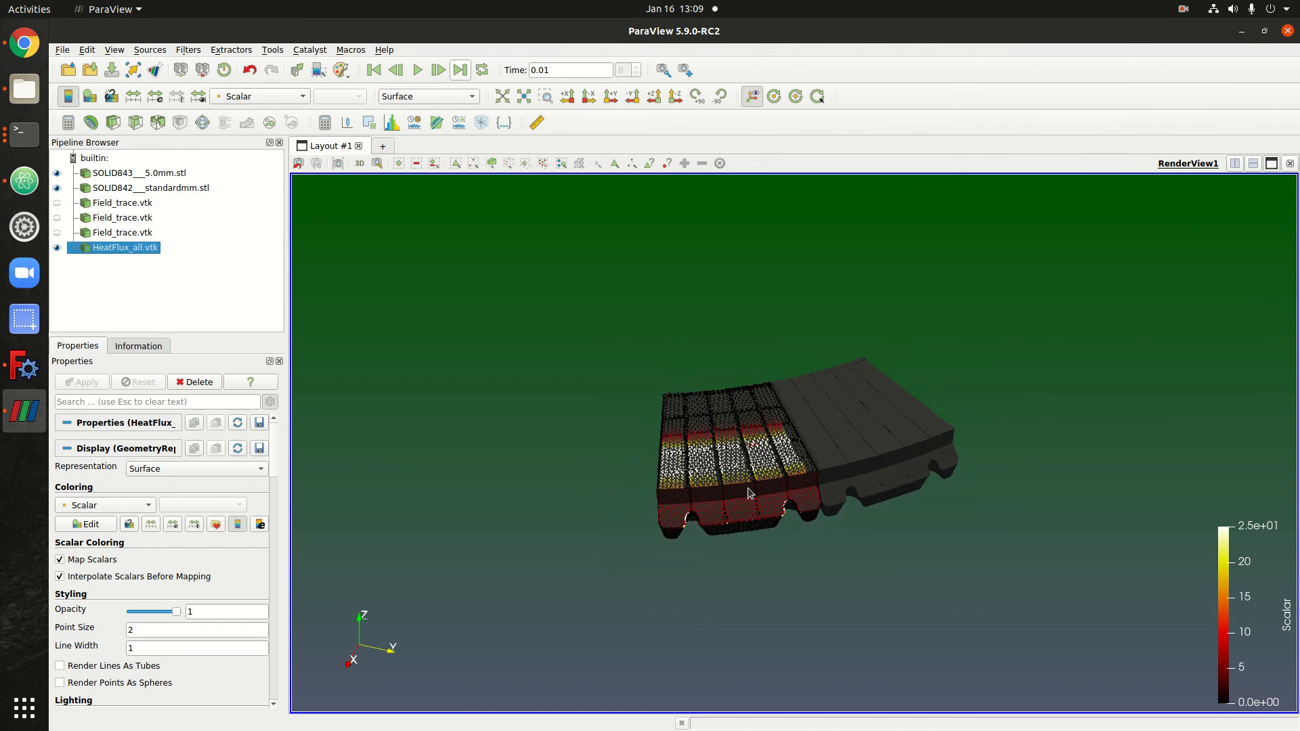
pyautogui.scroll(4, 748, 487)
pyautogui.moveTo(807, 603); pyautogui.dragTo(791, 484)
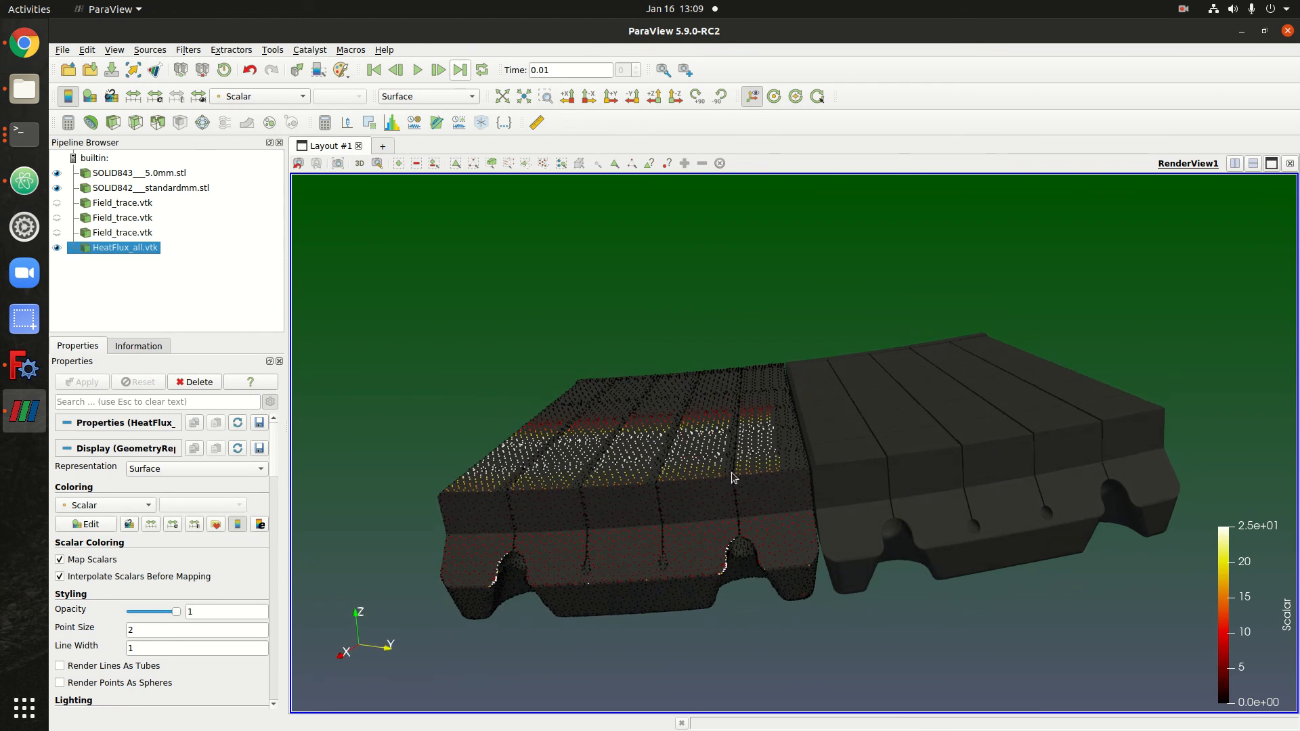
pyautogui.moveTo(662, 518); pyautogui.dragTo(696, 509)
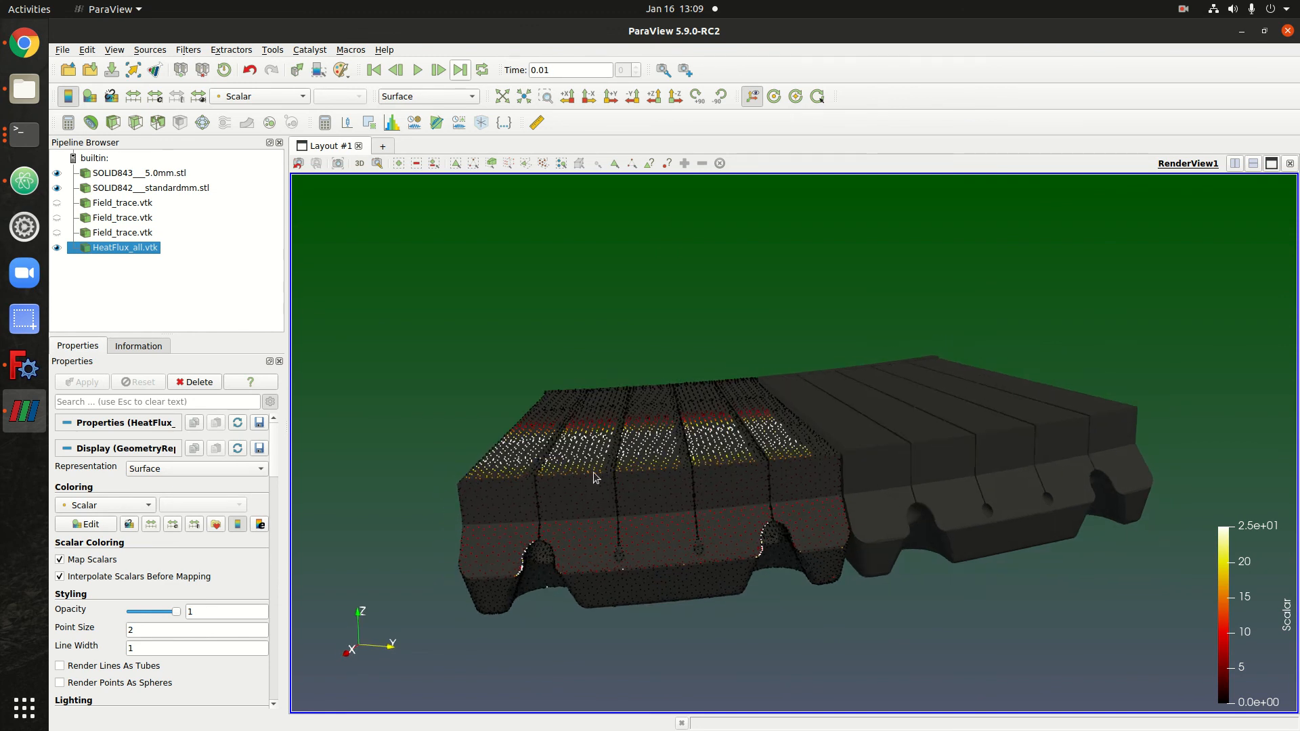
pyautogui.moveTo(632, 486); pyautogui.dragTo(453, 479)
pyautogui.scroll(8, 470, 556)
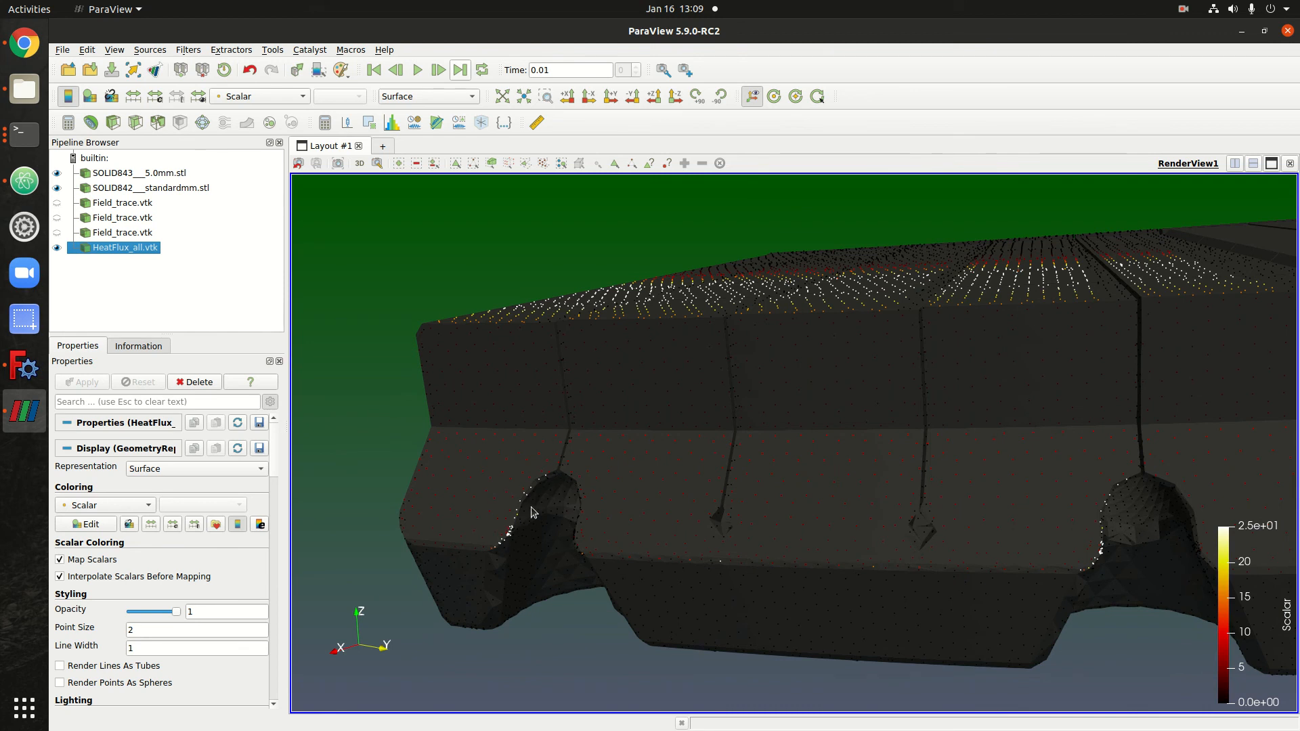
# - Check the MHD and CAD resolution settings in HEAT and return to ParaView to view the whole heat flux tile
pyautogui.click(25, 43)
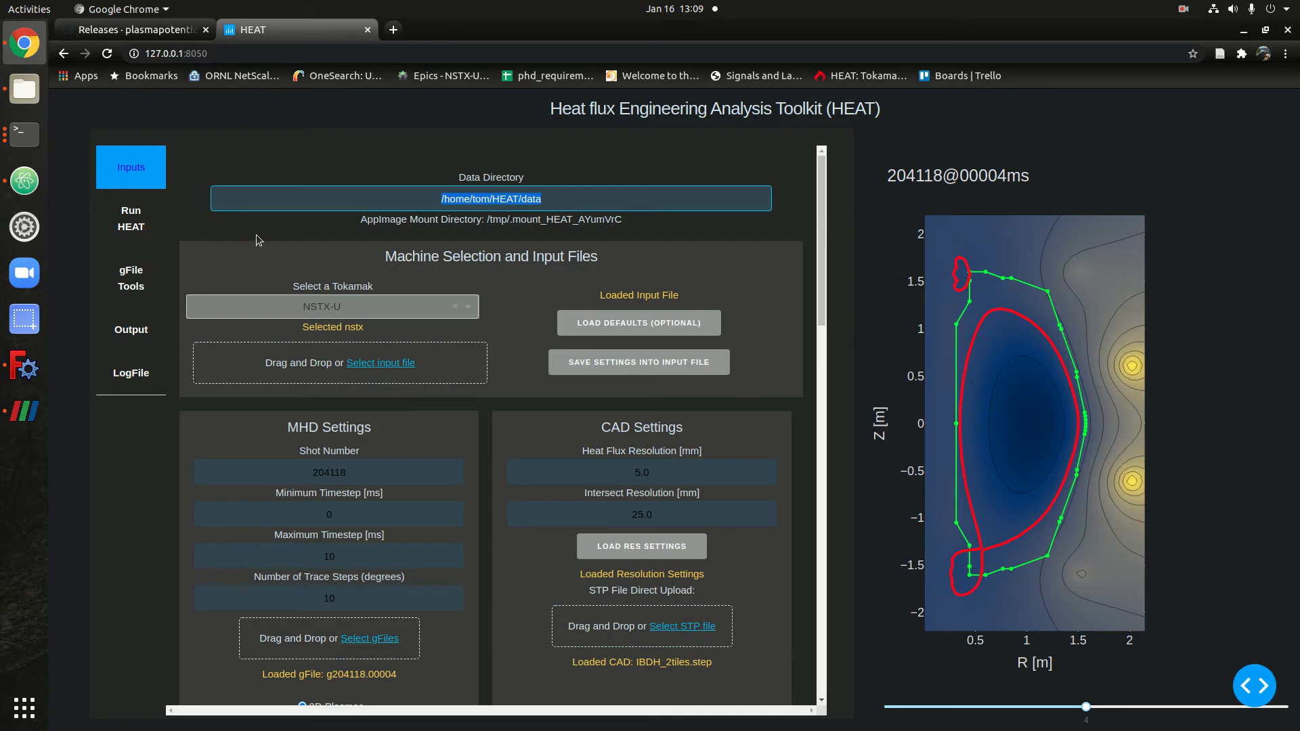
pyautogui.scroll(-4, 379, 417)
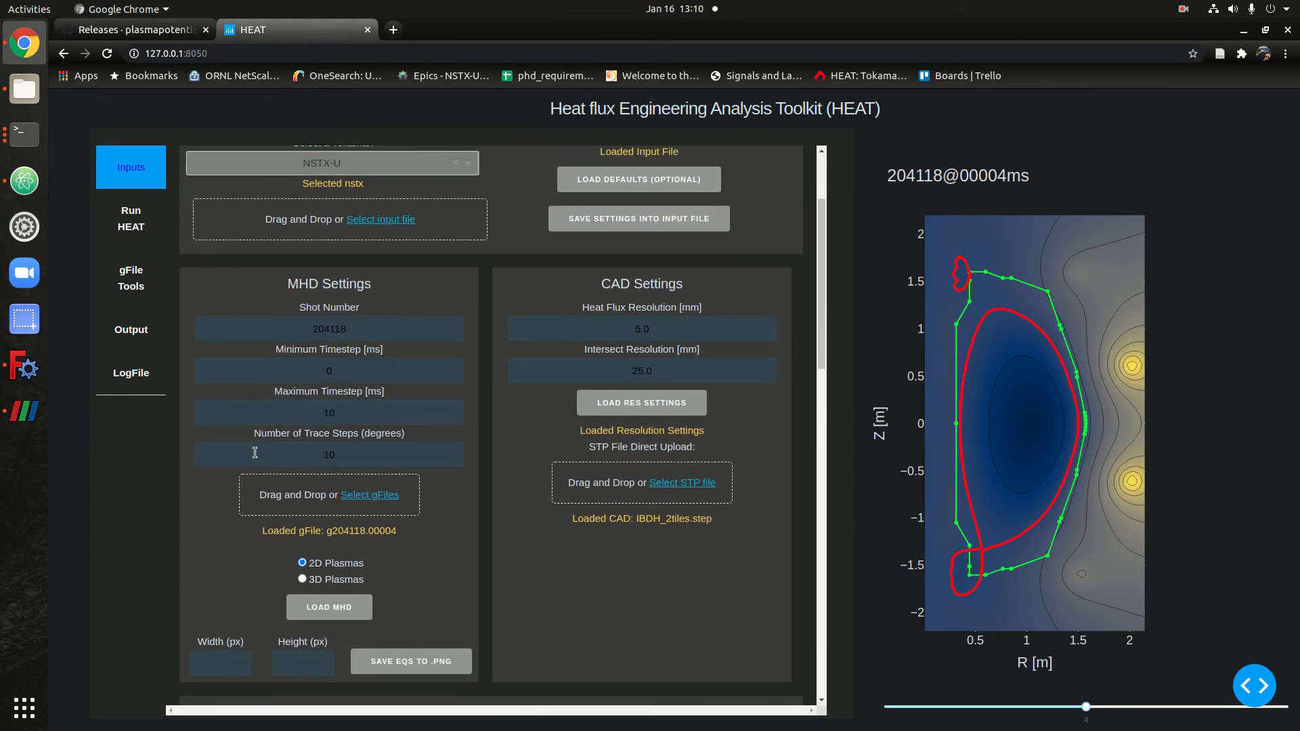
pyautogui.click(24, 411)
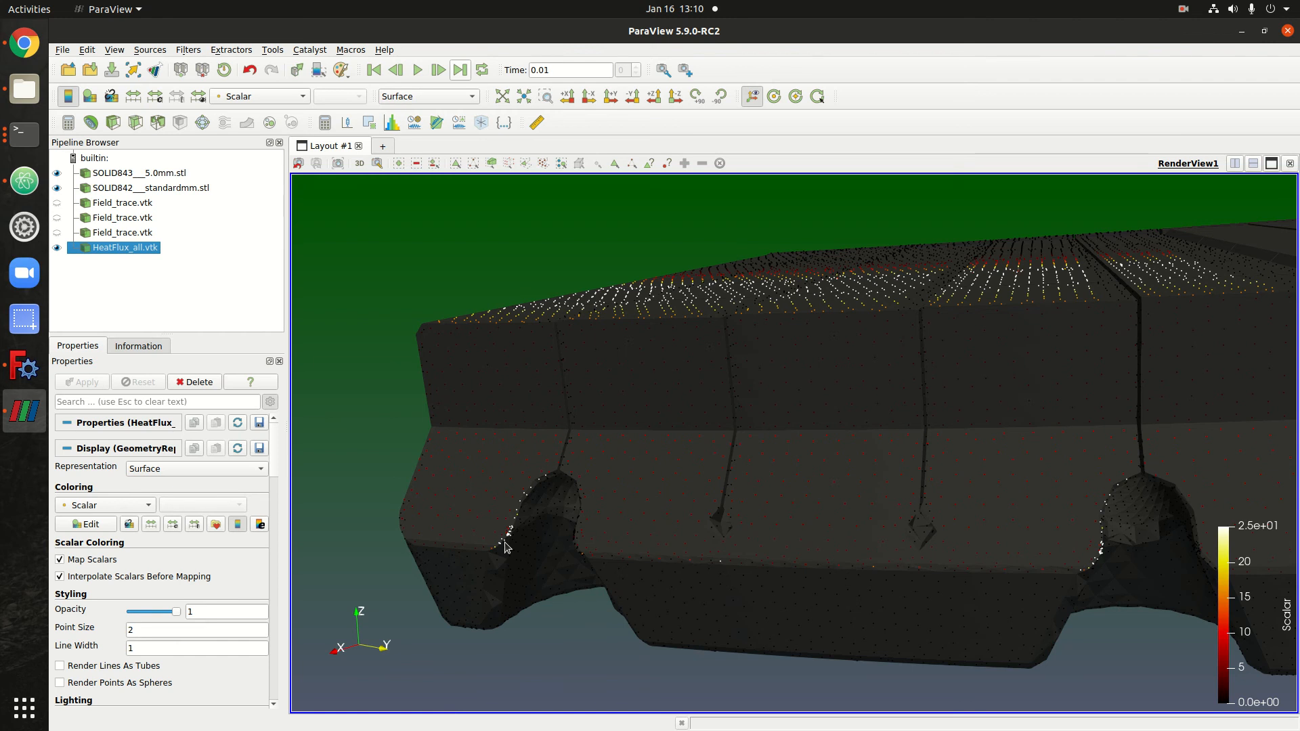
pyautogui.moveTo(772, 524); pyautogui.dragTo(866, 505)
pyautogui.moveTo(965, 436); pyautogui.dragTo(780, 551, button='middle')
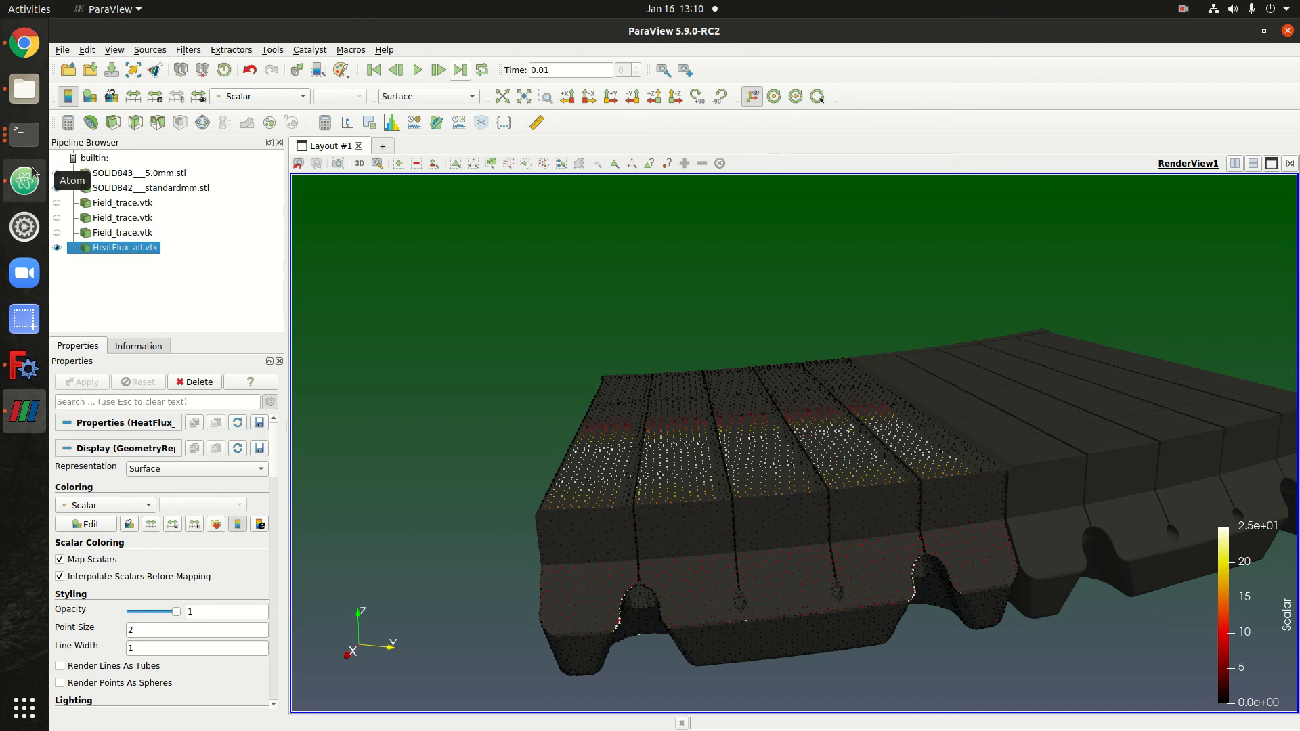
# - Switch to the terminal and find the divertor power and tessellated total power lines in the HEAT output
pyautogui.click(25, 139)
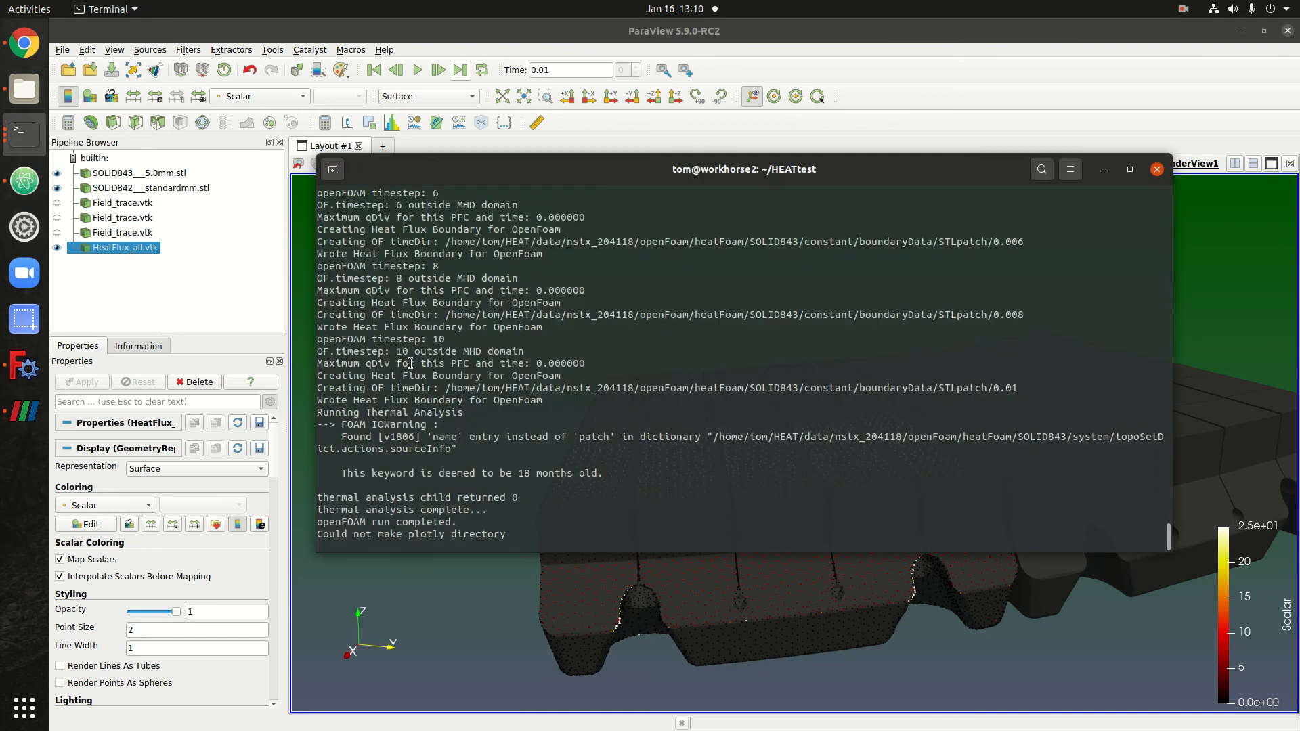
pyautogui.scroll(15, 564, 392)
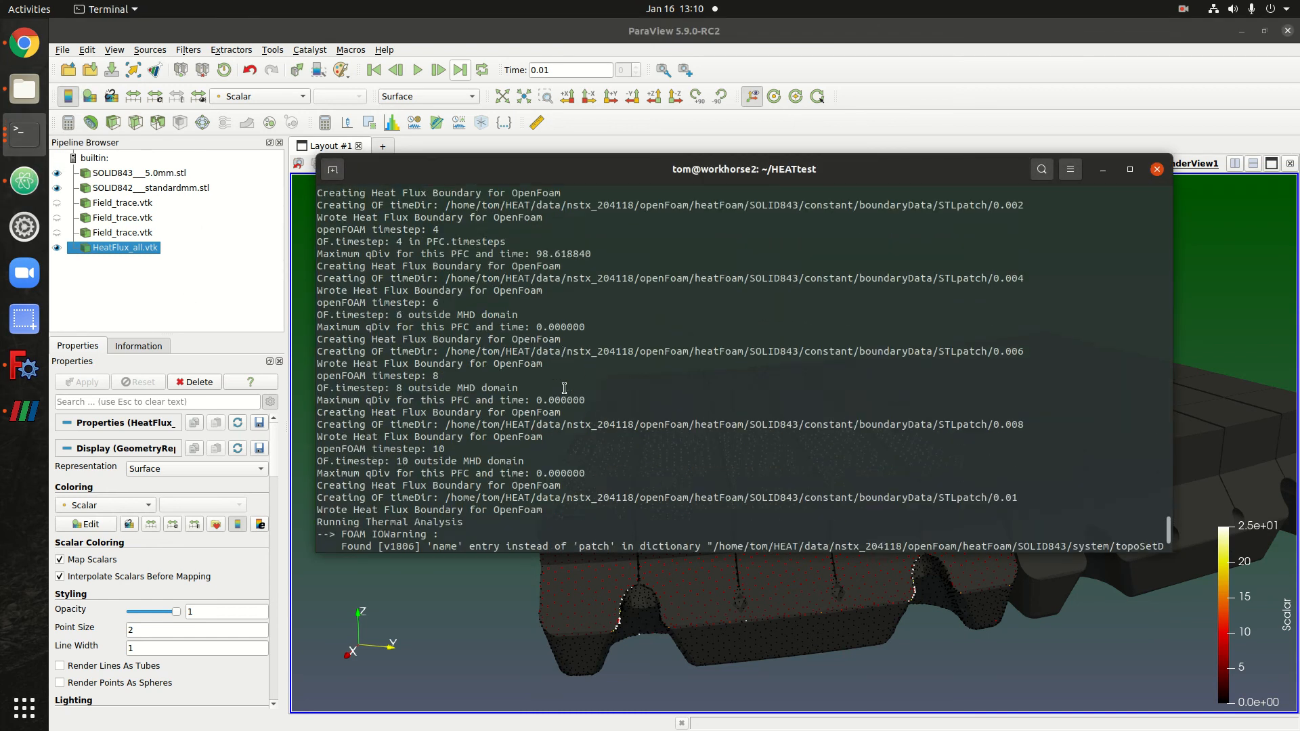
pyautogui.scroll(1, 564, 406)
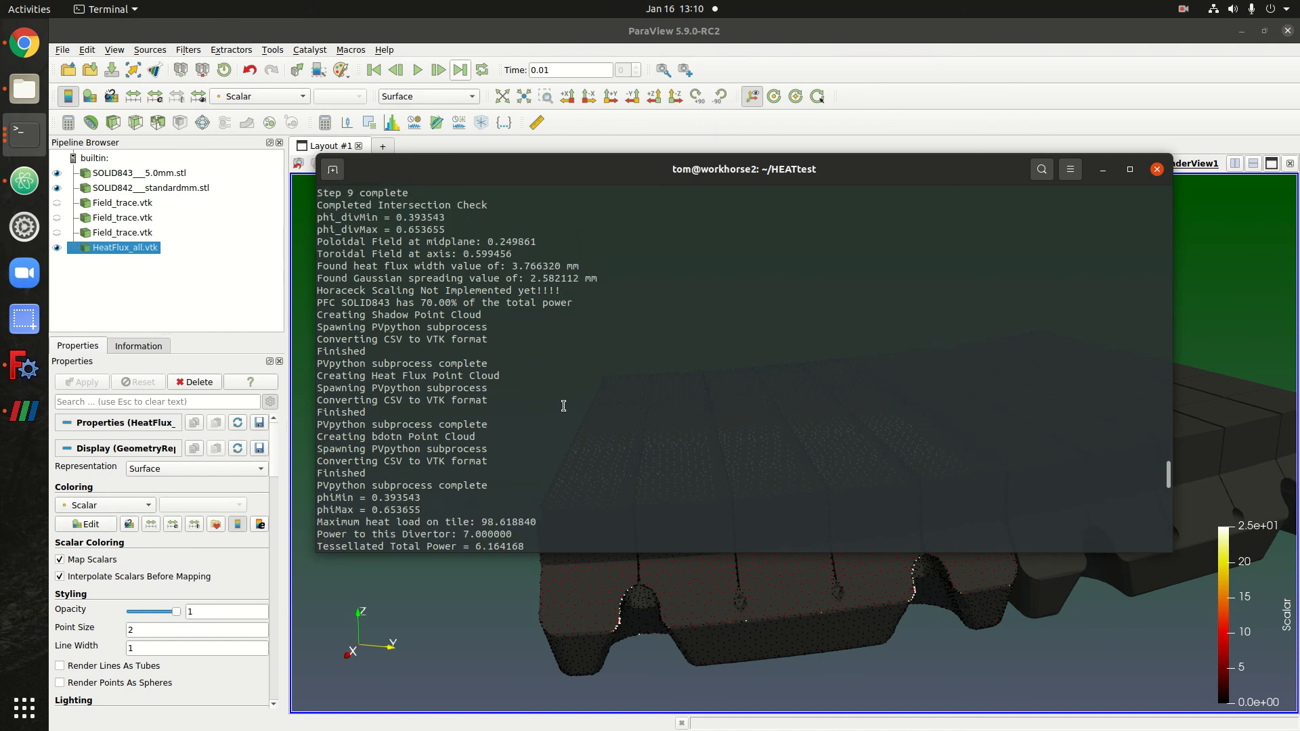
pyautogui.scroll(-3, 564, 406)
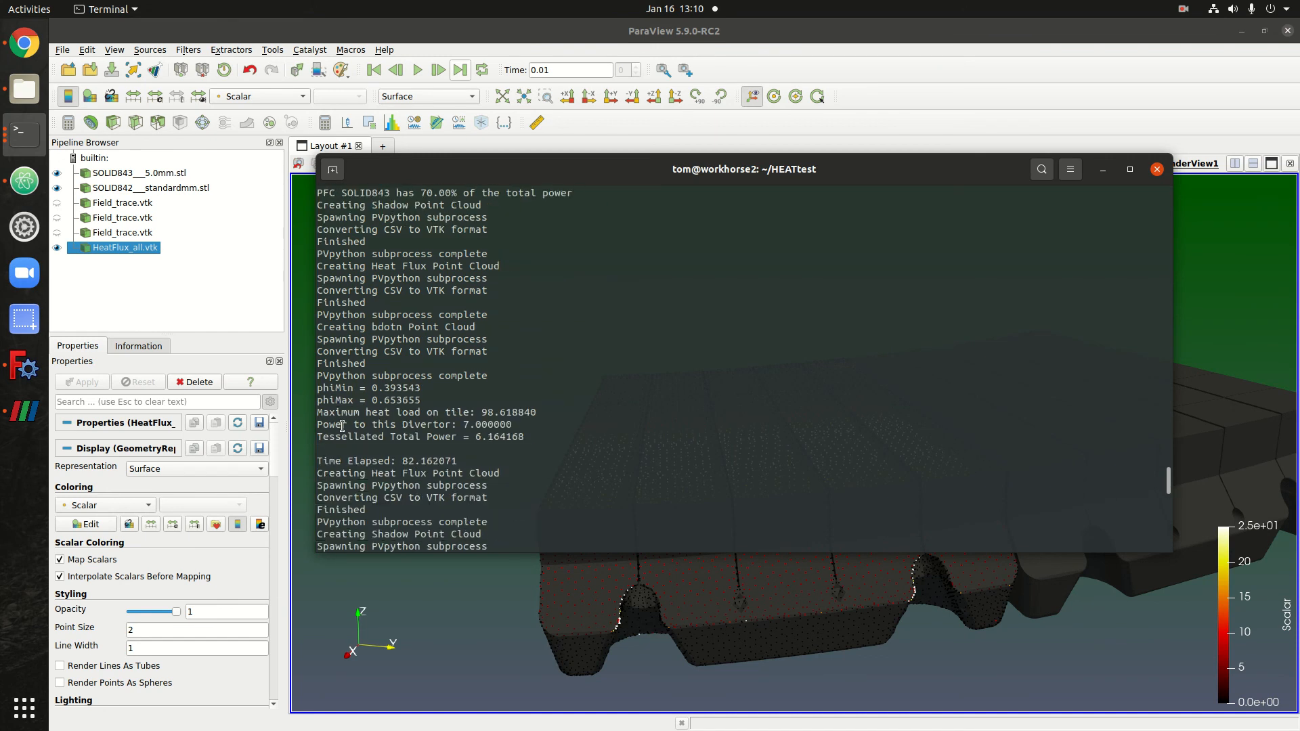
pyautogui.moveTo(320, 425); pyautogui.dragTo(529, 431)
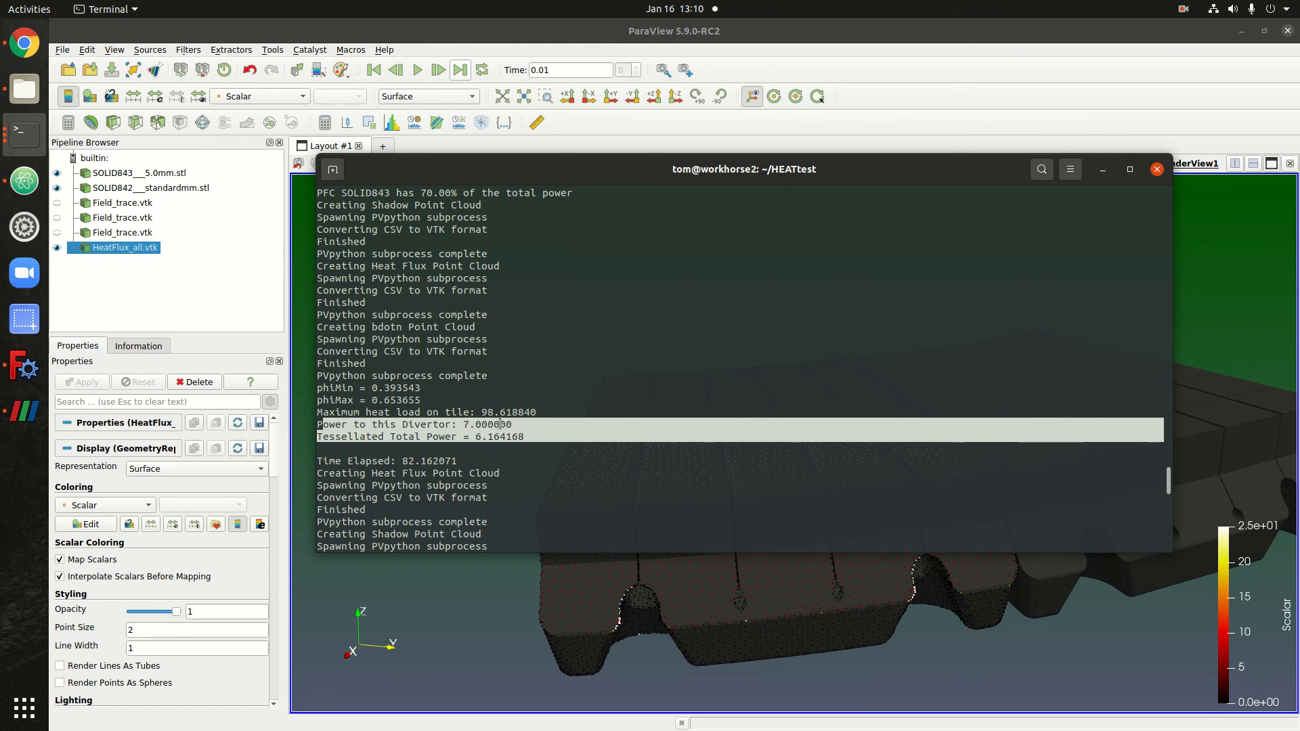
pyautogui.click(498, 441)
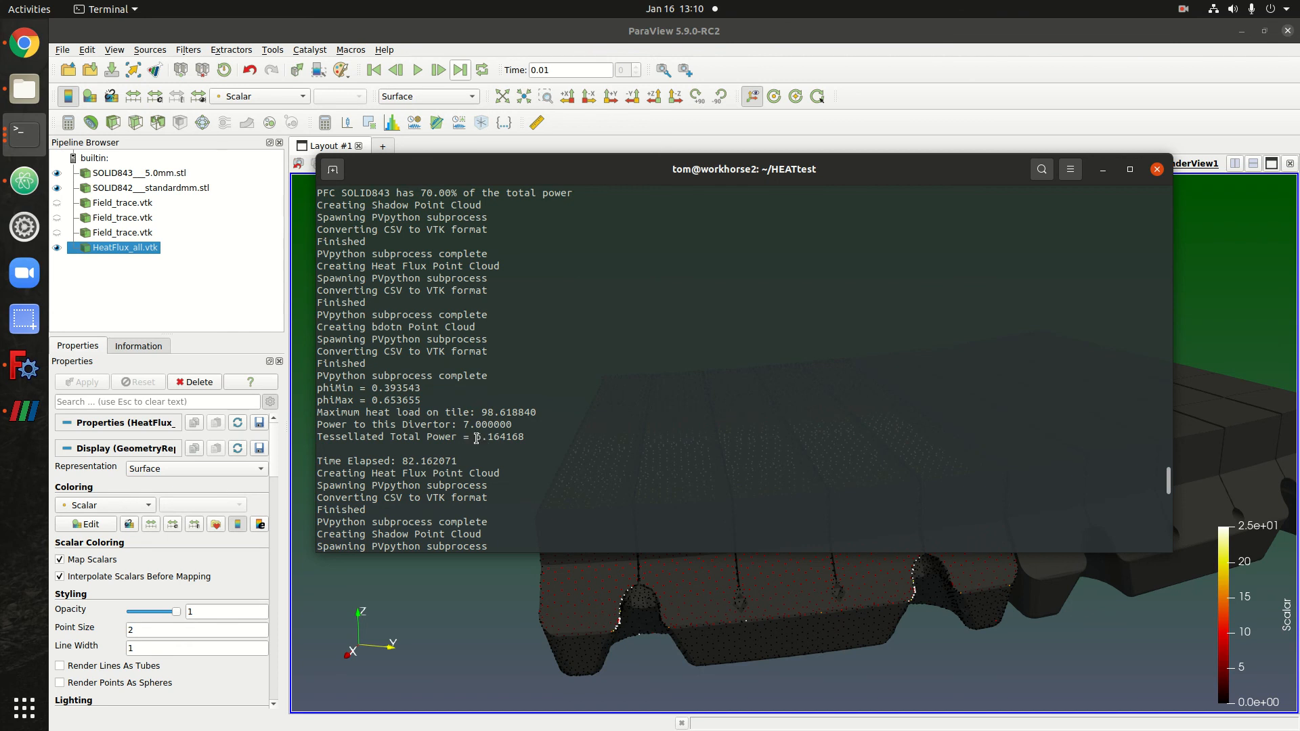
pyautogui.moveTo(481, 438); pyautogui.dragTo(519, 437)
# - Return to ParaView and inspect the heat flux points from the tile's side and front
pyautogui.click(590, 585)
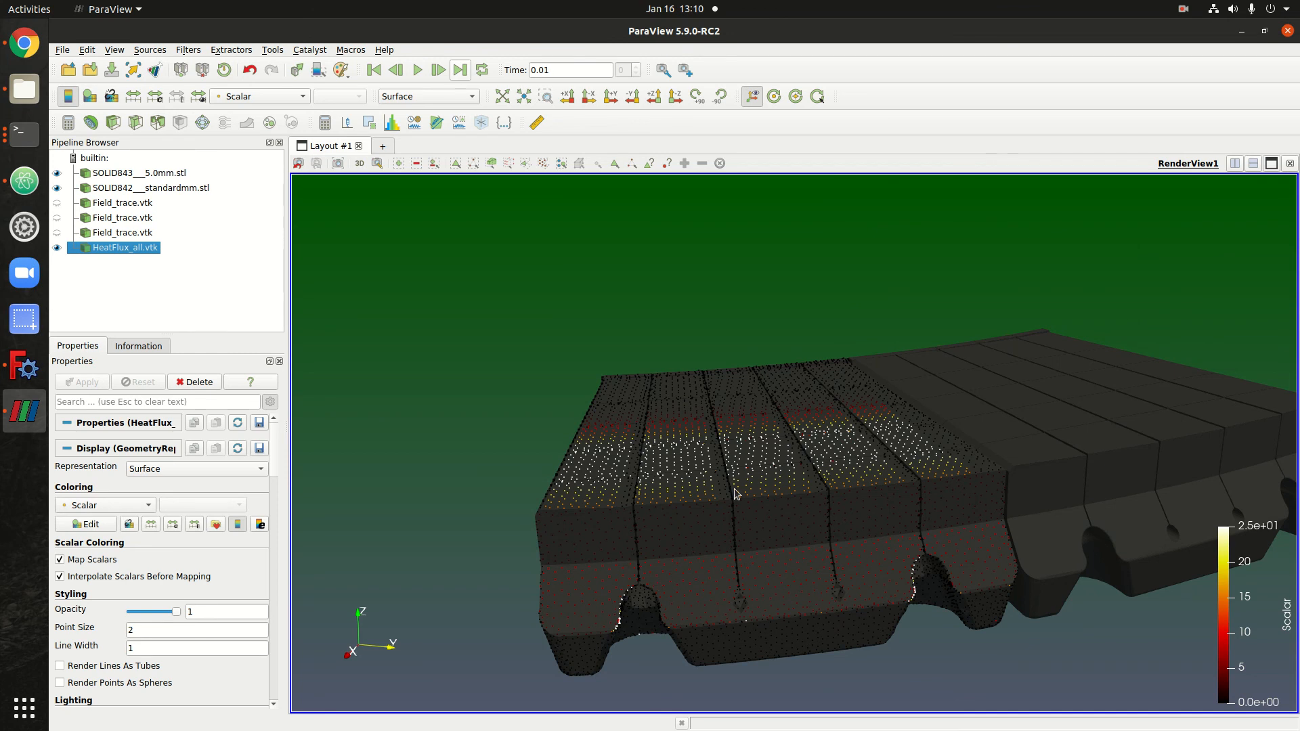
pyautogui.moveTo(789, 554); pyautogui.dragTo(978, 520)
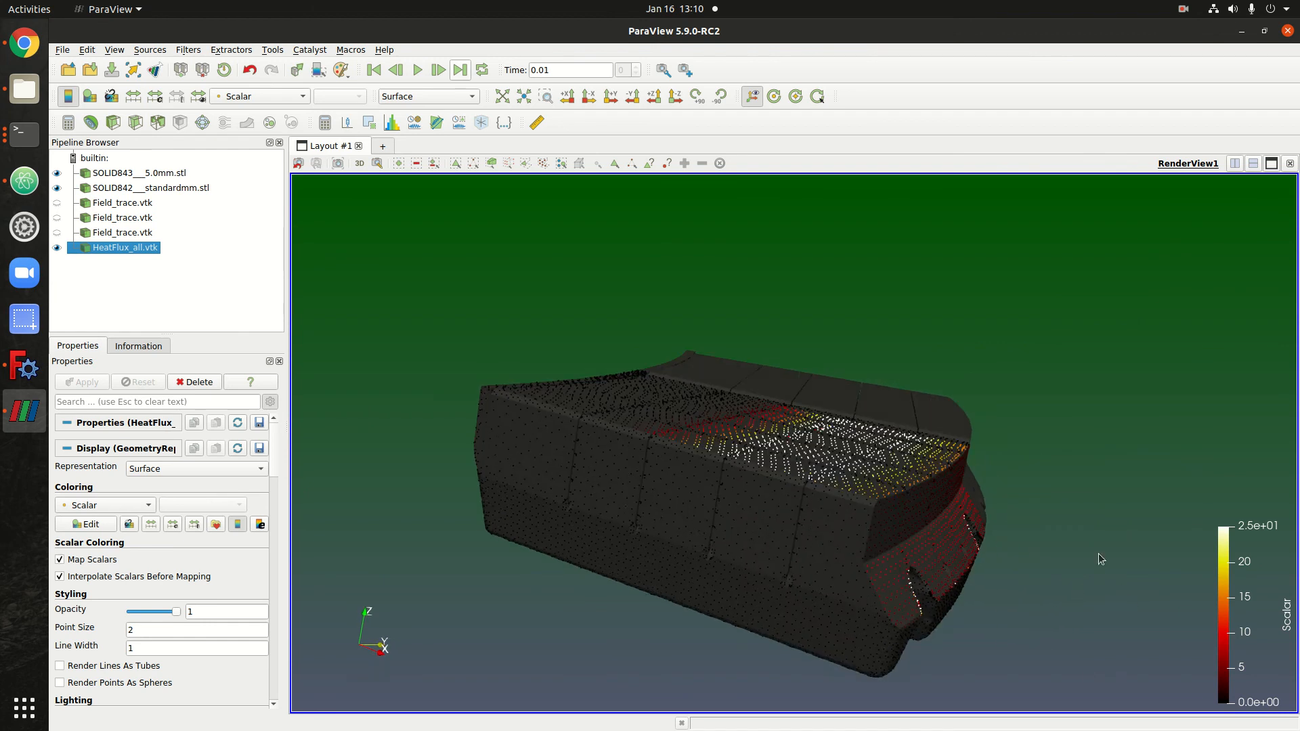
pyautogui.moveTo(1111, 540); pyautogui.dragTo(884, 469)
pyautogui.moveTo(787, 556); pyautogui.dragTo(777, 530)
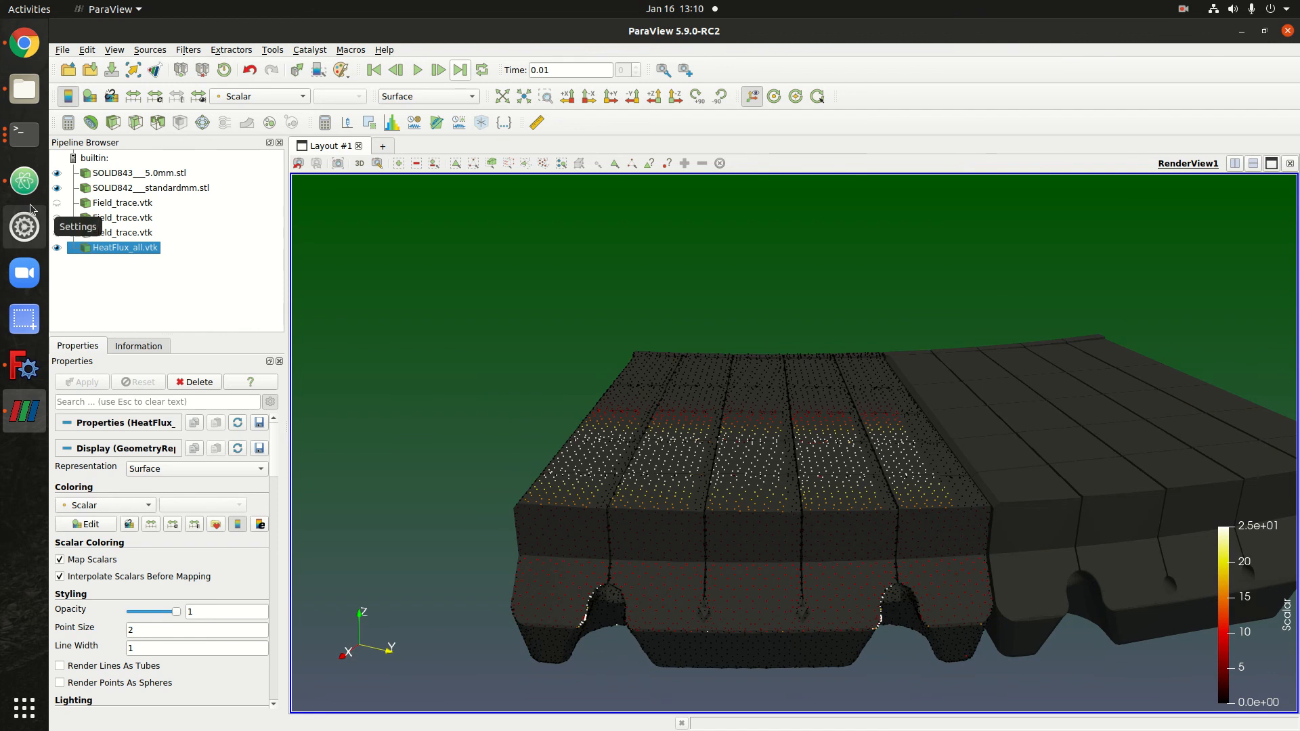
# - Switch back to the terminal and compare the power to this divertor with the tessellated total power
pyautogui.click(25, 144)
pyautogui.moveTo(522, 435); pyautogui.dragTo(526, 436)
pyautogui.moveTo(528, 436); pyautogui.dragTo(314, 419)
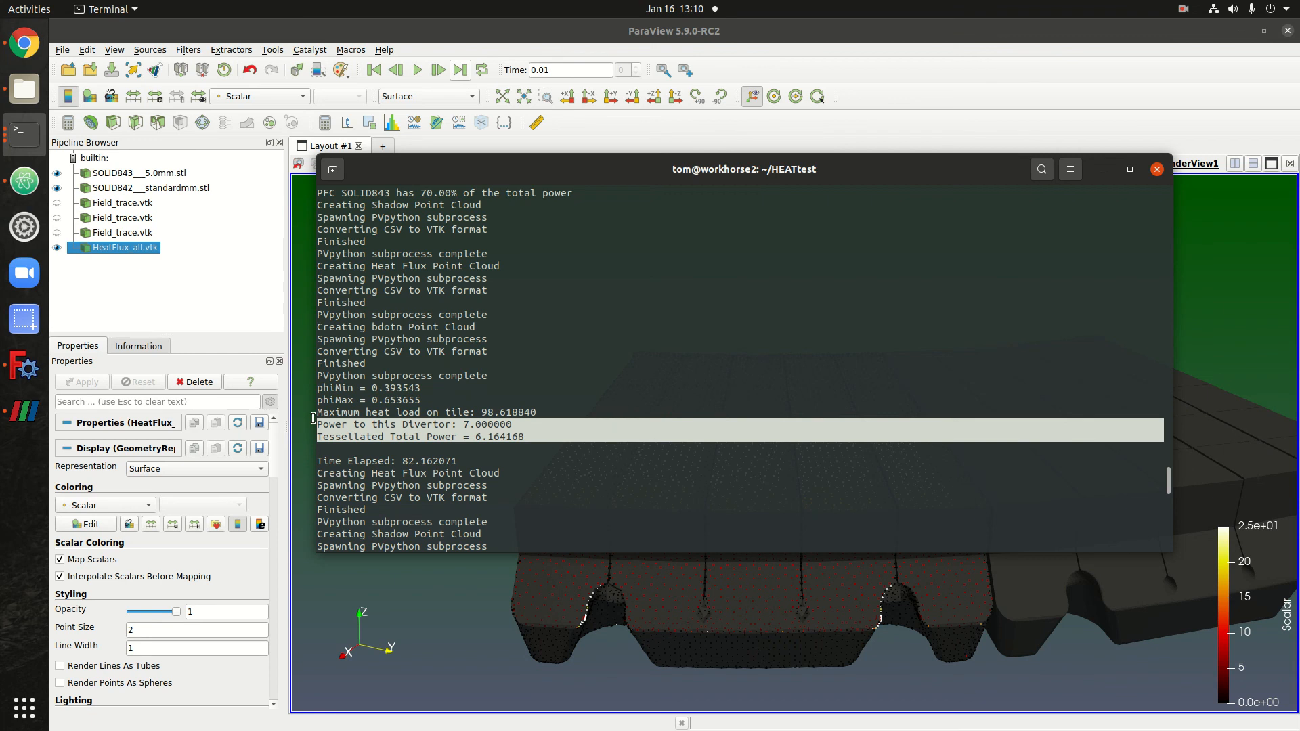
pyautogui.click(465, 426)
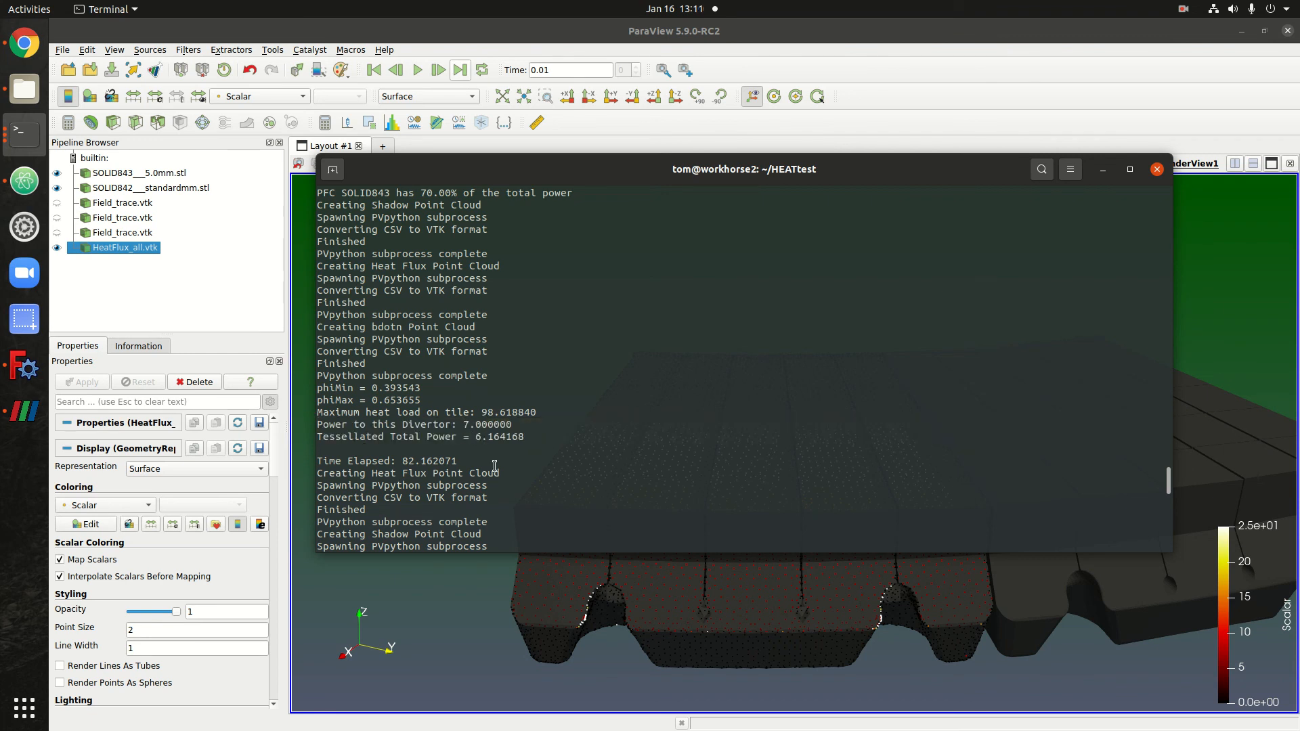
# - Return to ParaView, view the heat flux tile from above and use point hovering to read the scalar value at a point on its top
pyautogui.click(689, 610)
pyautogui.moveTo(689, 610); pyautogui.dragTo(548, 569)
pyautogui.moveTo(740, 528); pyautogui.dragTo(710, 596)
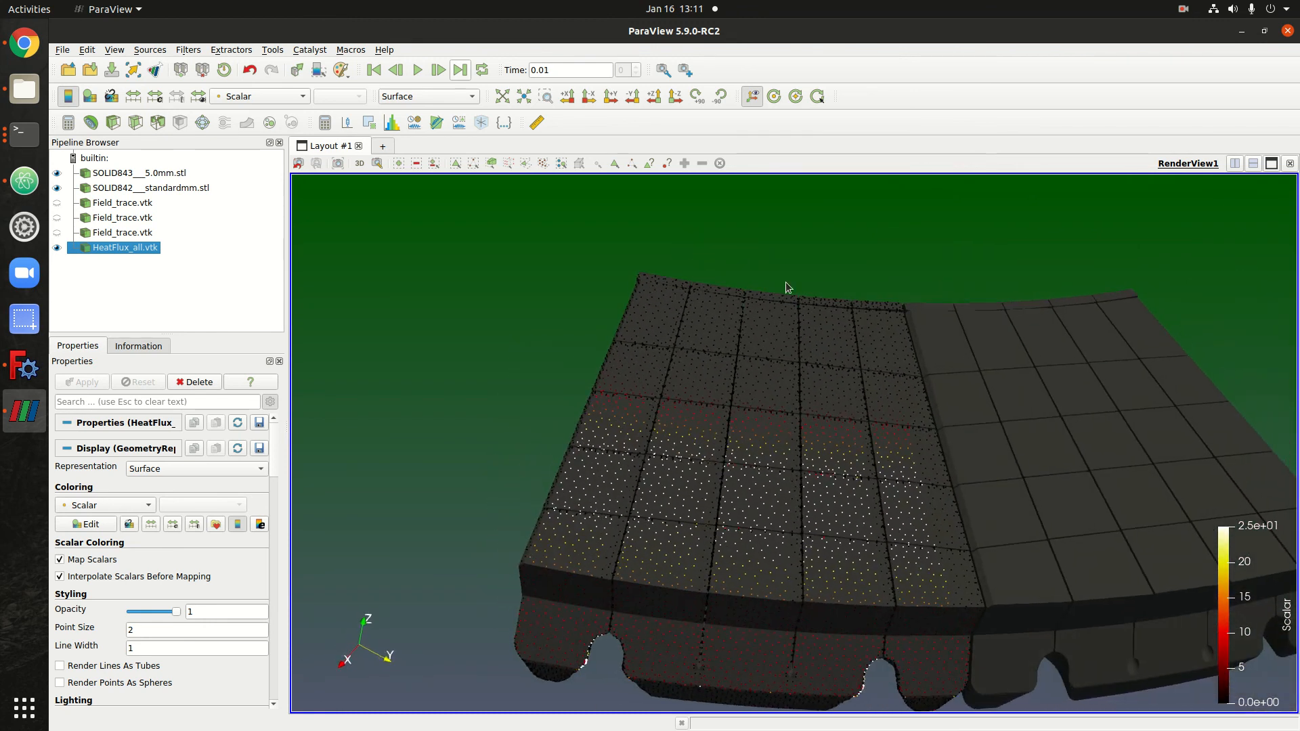
pyautogui.click(666, 166)
pyautogui.moveTo(750, 493)
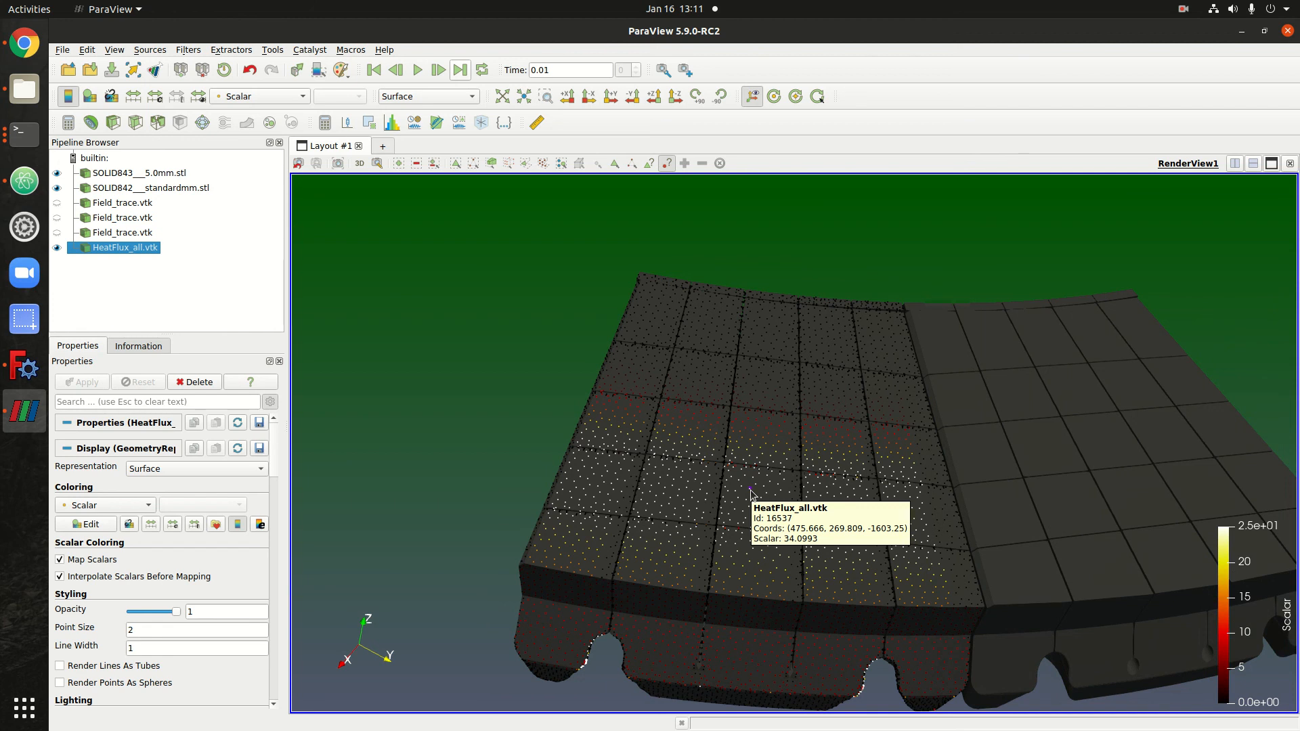
# - Turn off point hovering and hide HeatFlux_all.vtk, SOLID842___standardmm.stl and SOLID843___5.0mm.stl in the render view
pyautogui.click(667, 165)
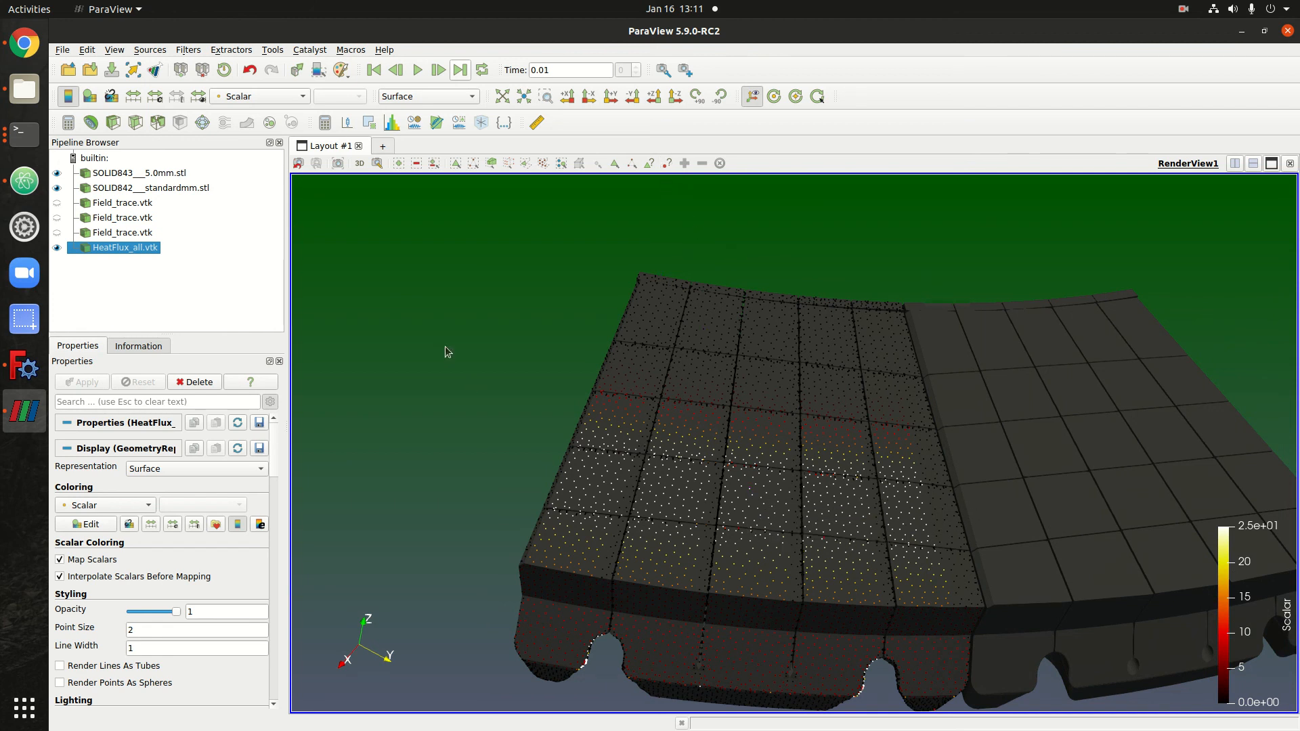
pyautogui.click(68, 79)
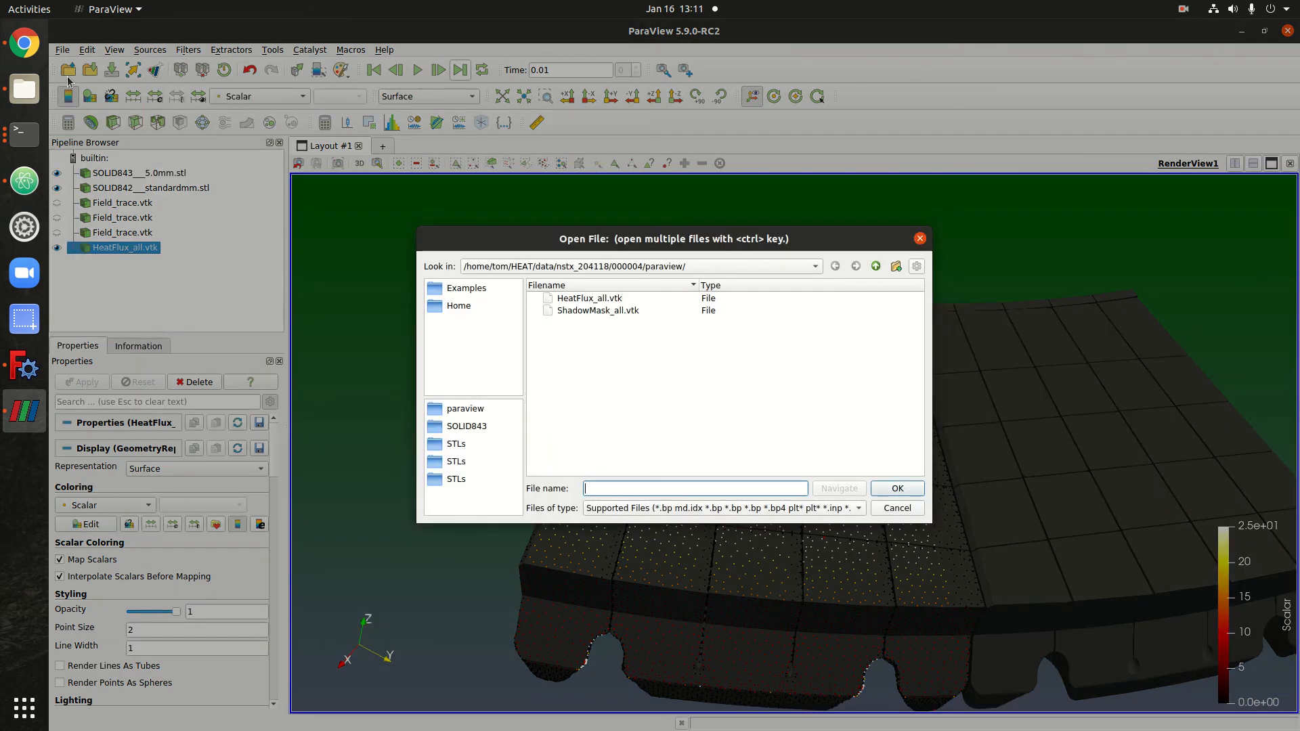
pyautogui.click(907, 508)
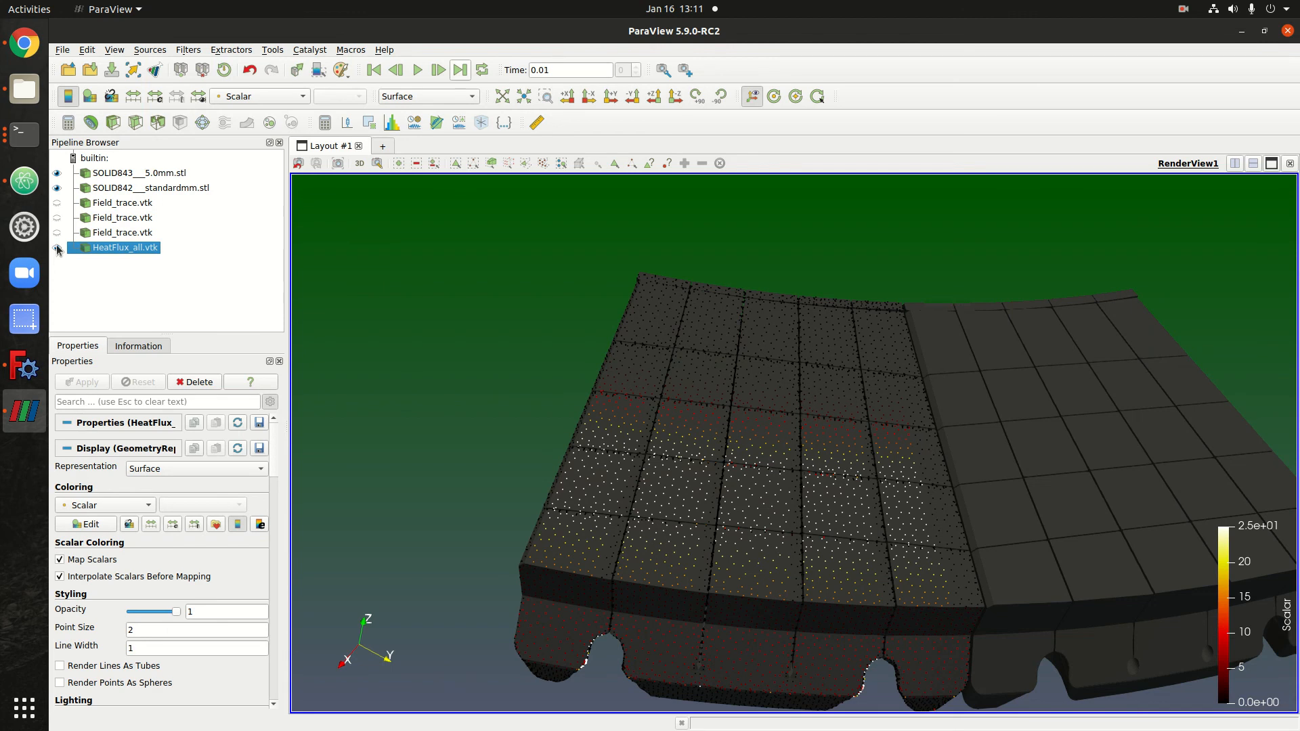
pyautogui.click(57, 248)
pyautogui.click(57, 187)
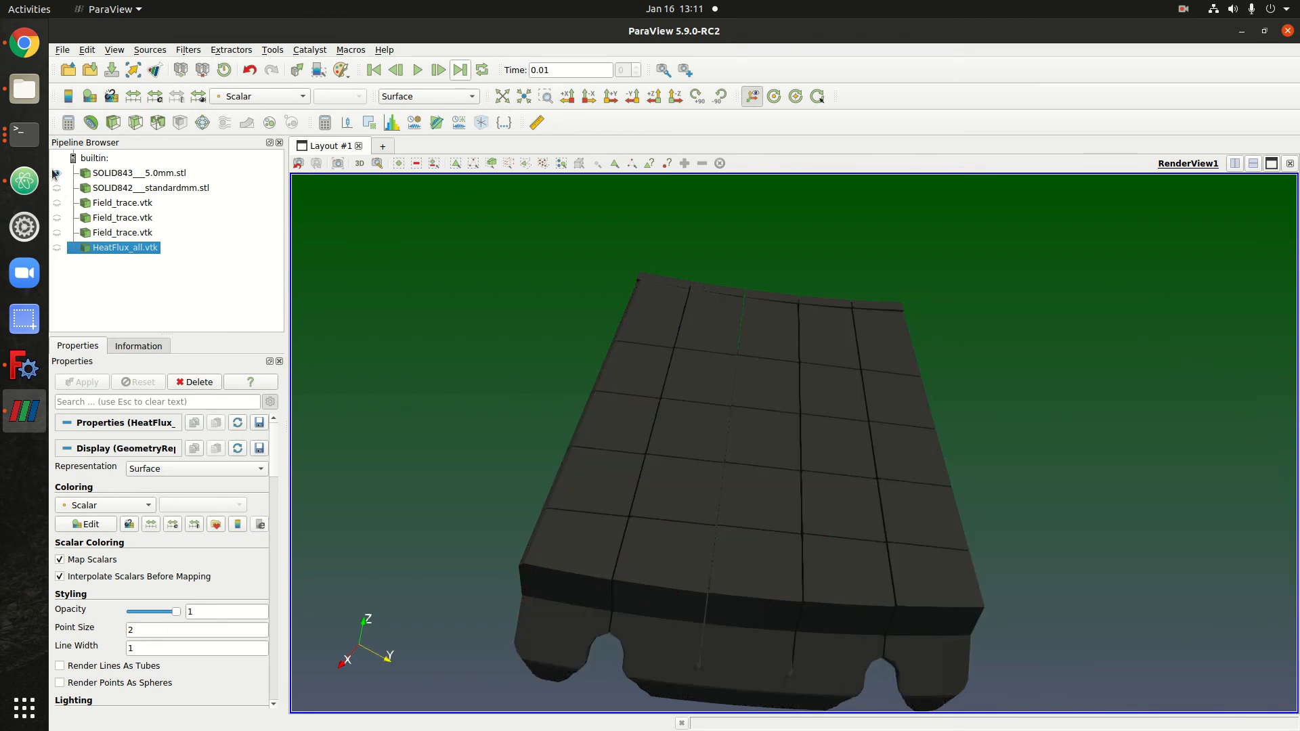
pyautogui.click(56, 173)
# - Open SOLID843.foam from the nstx_204118/openFoam/heatFoam/SOLID843 folder
pyautogui.click(68, 69)
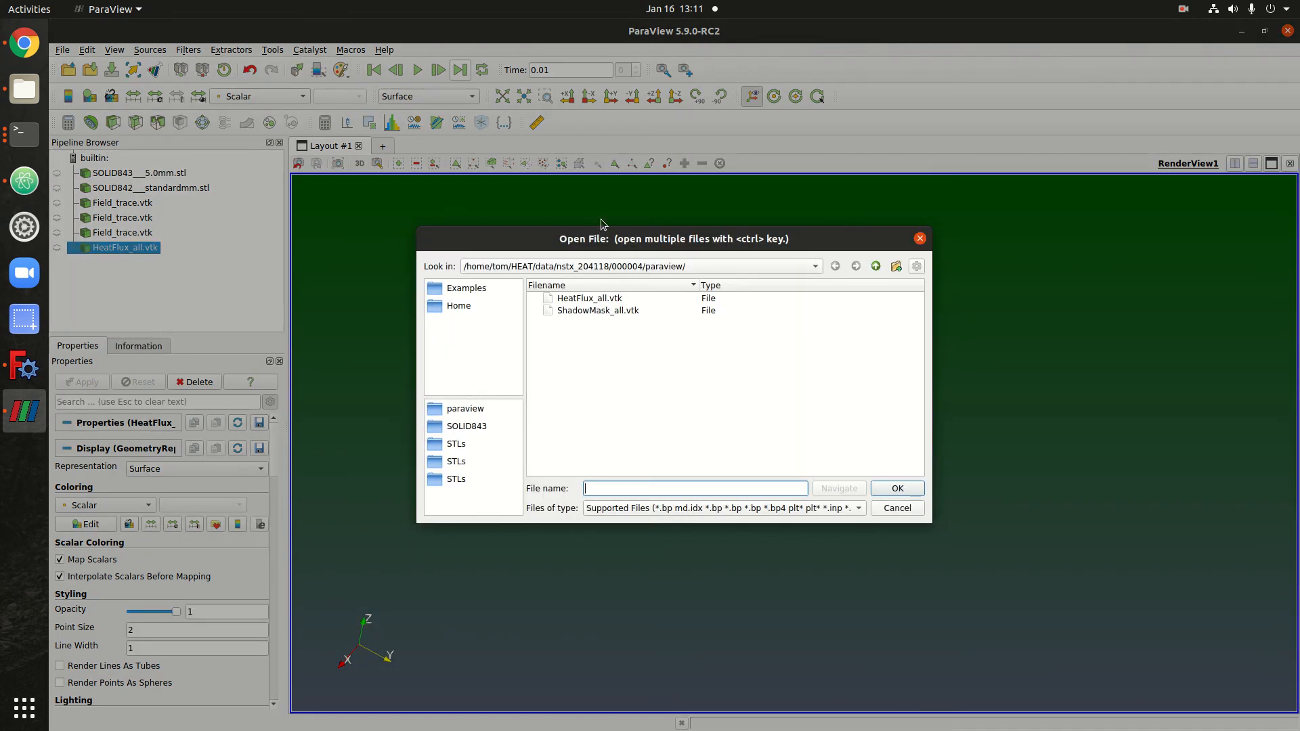
pyautogui.click(724, 270)
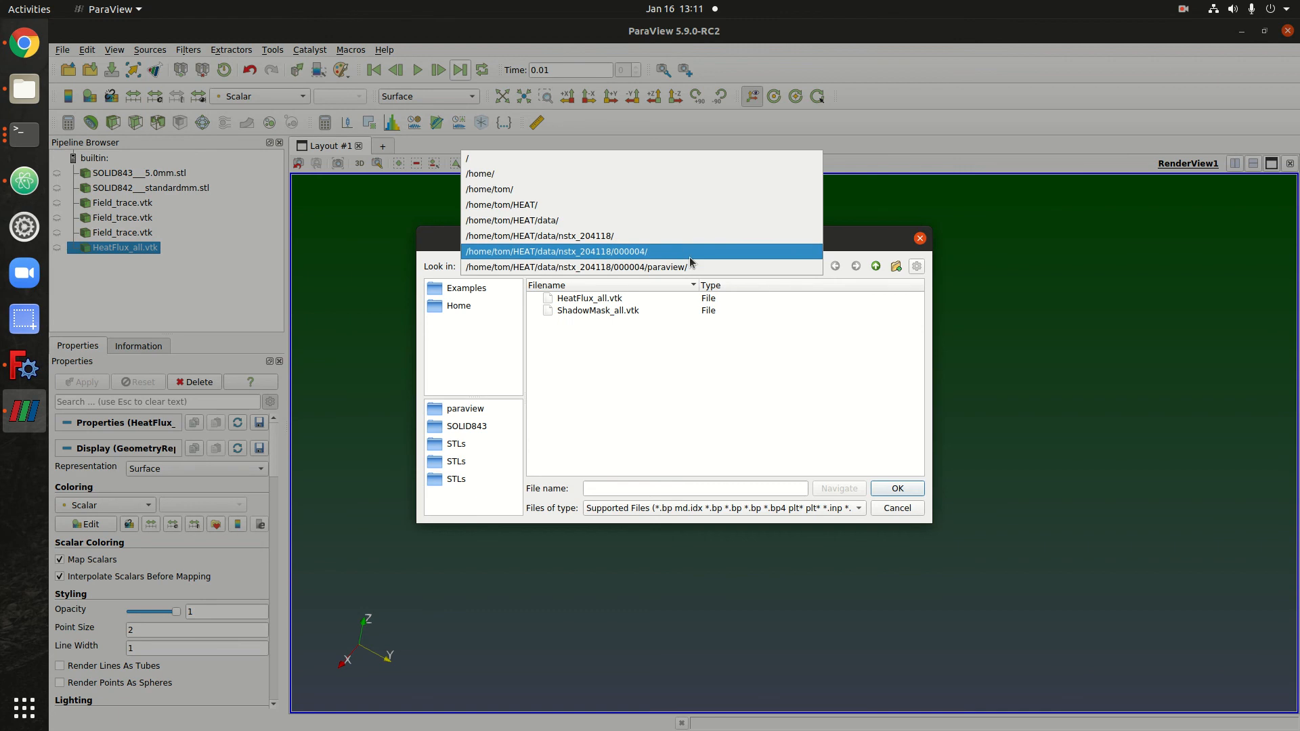
pyautogui.click(567, 231)
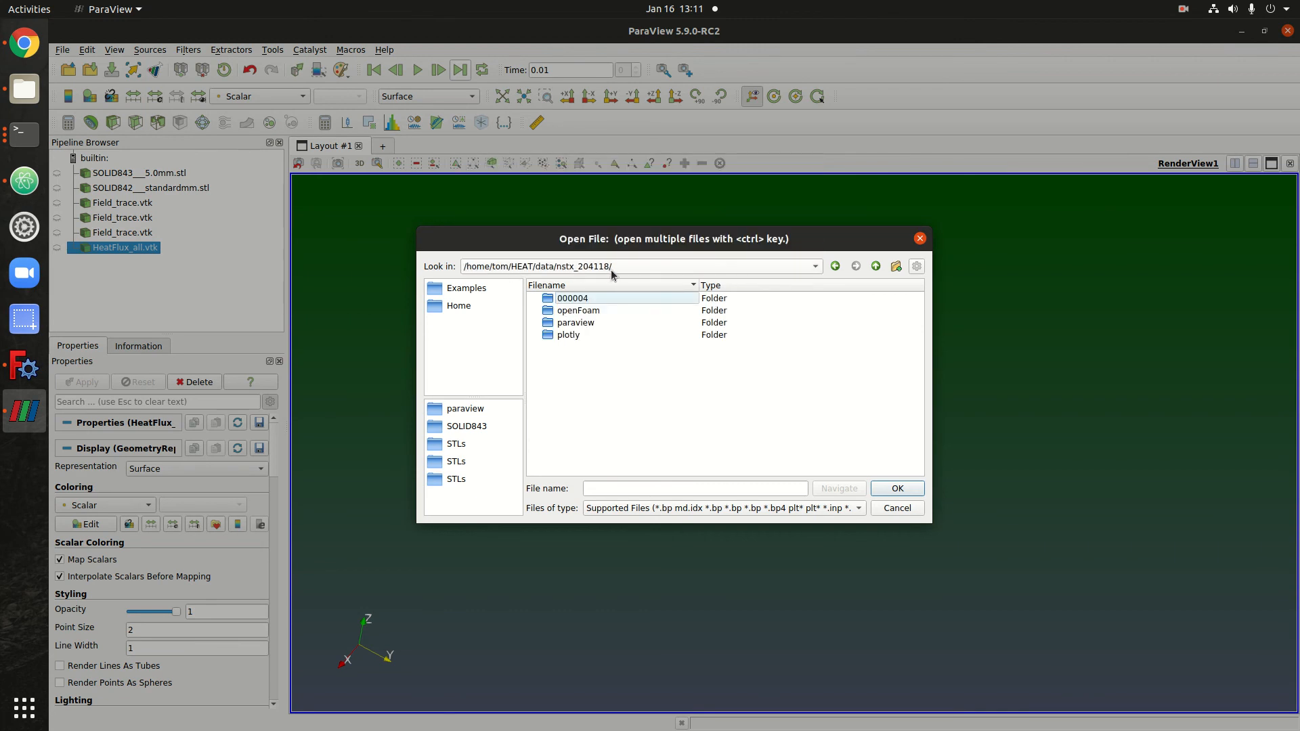
pyautogui.doubleClick(591, 313)
pyautogui.doubleClick(567, 300)
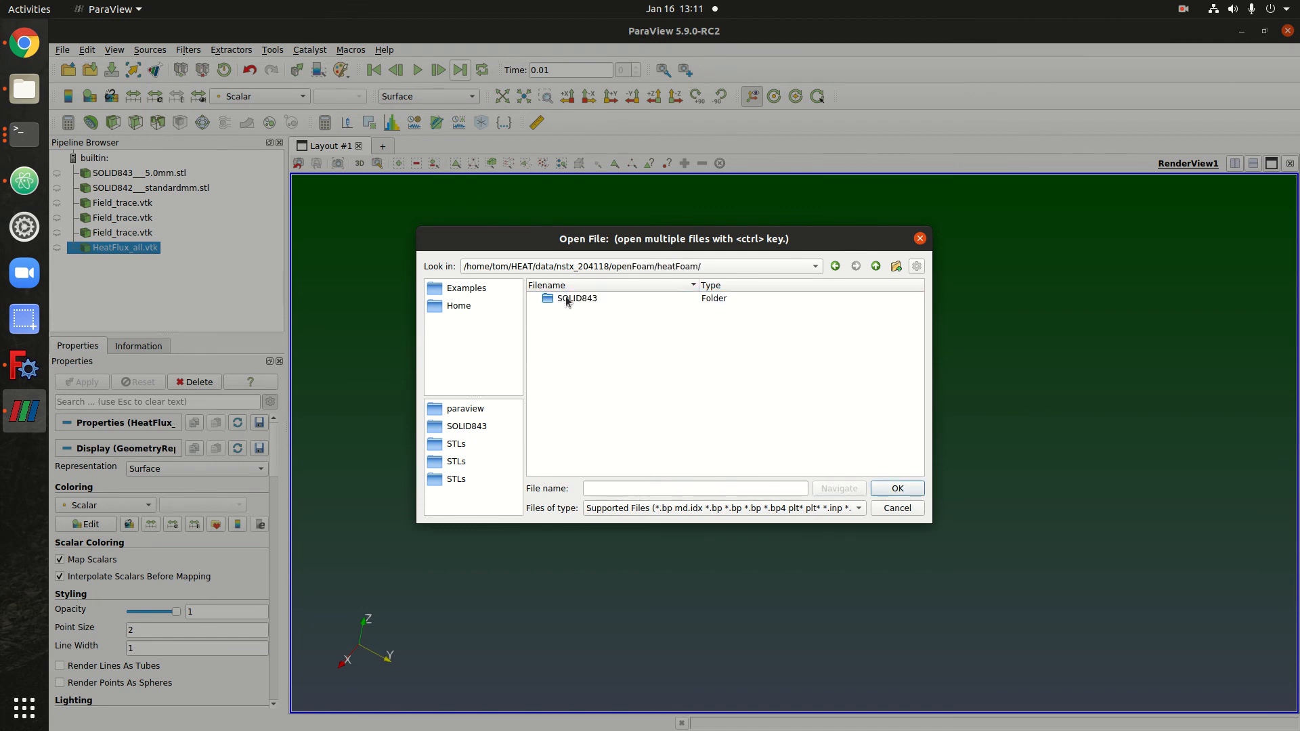
pyautogui.doubleClick(570, 300)
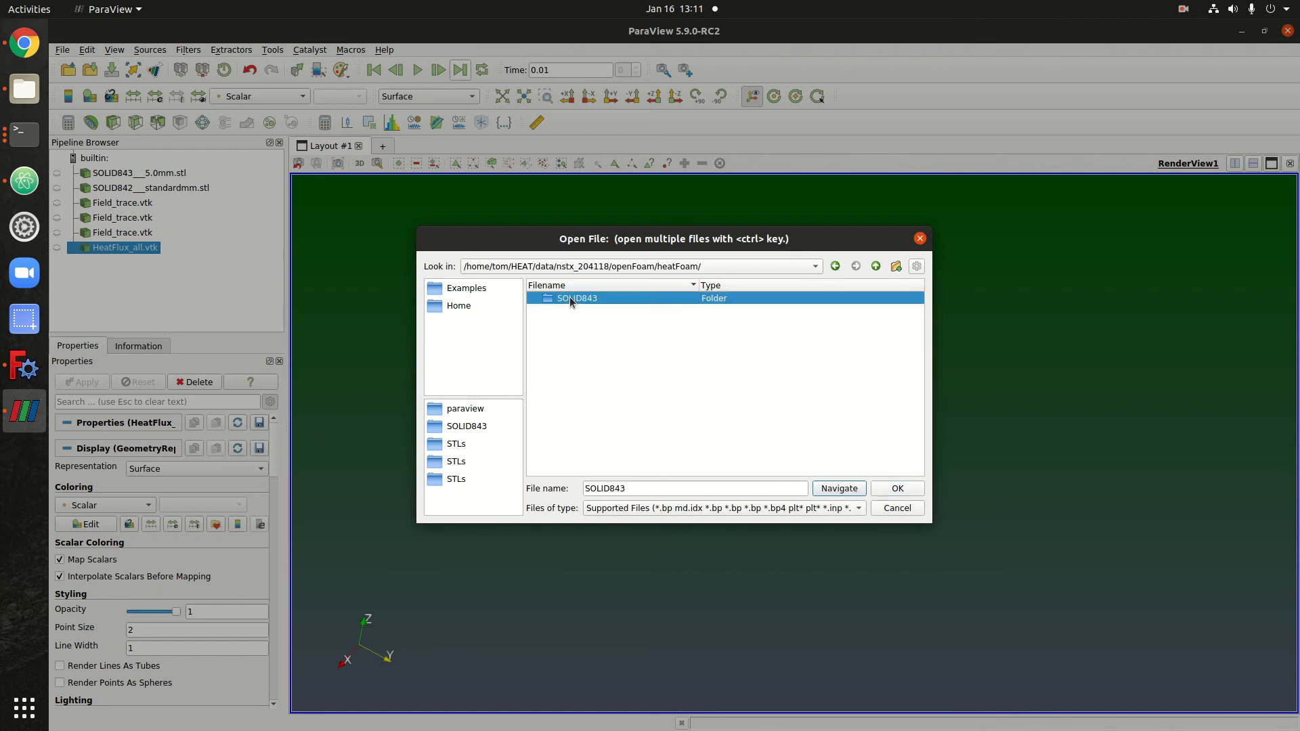
pyautogui.doubleClick(584, 359)
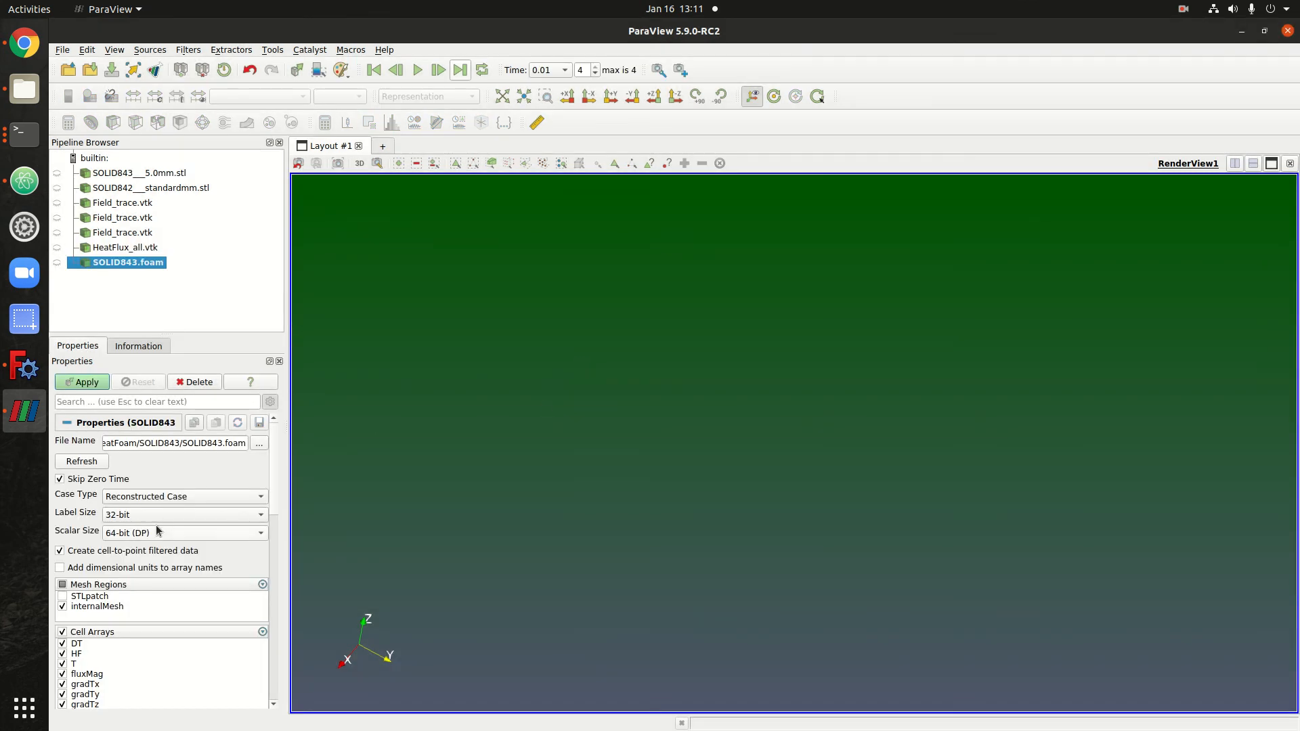
# - Load the SOLID843.foam internalMesh with only the T cell array enabled
pyautogui.scroll(-4, 154, 527)
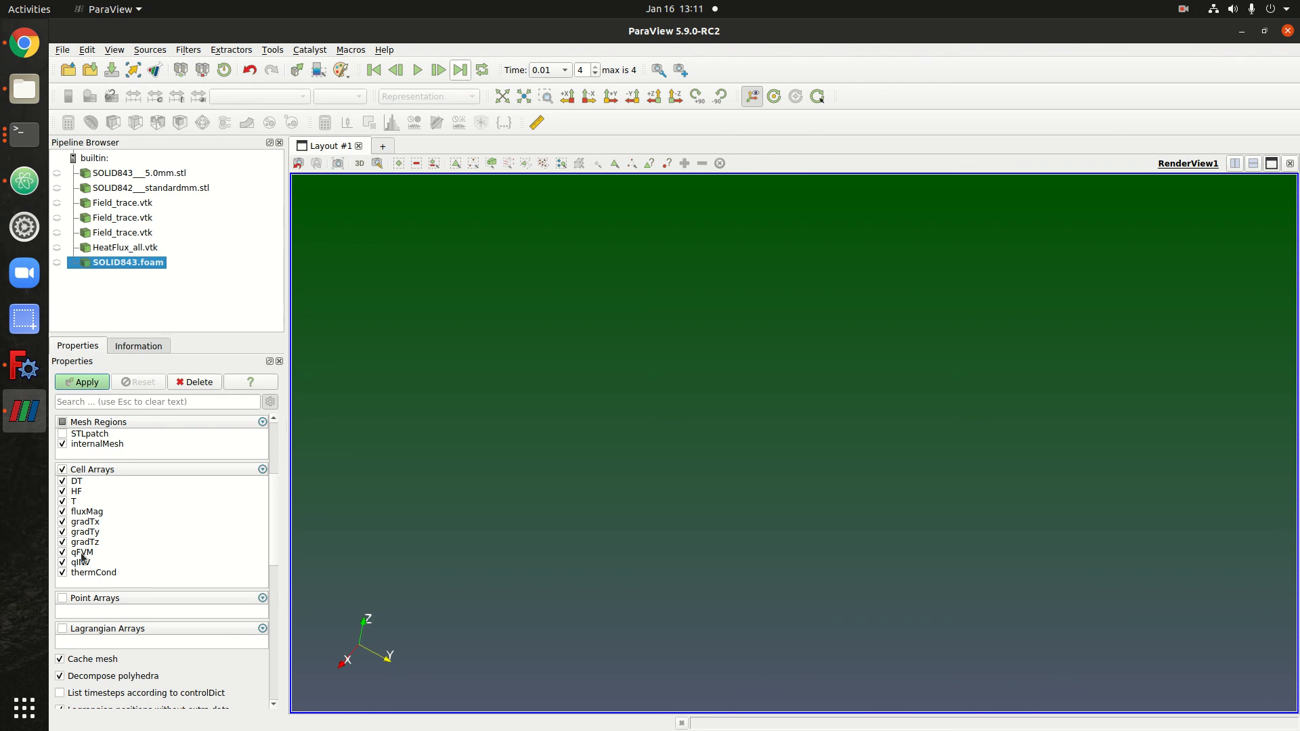
pyautogui.scroll(2, 75, 534)
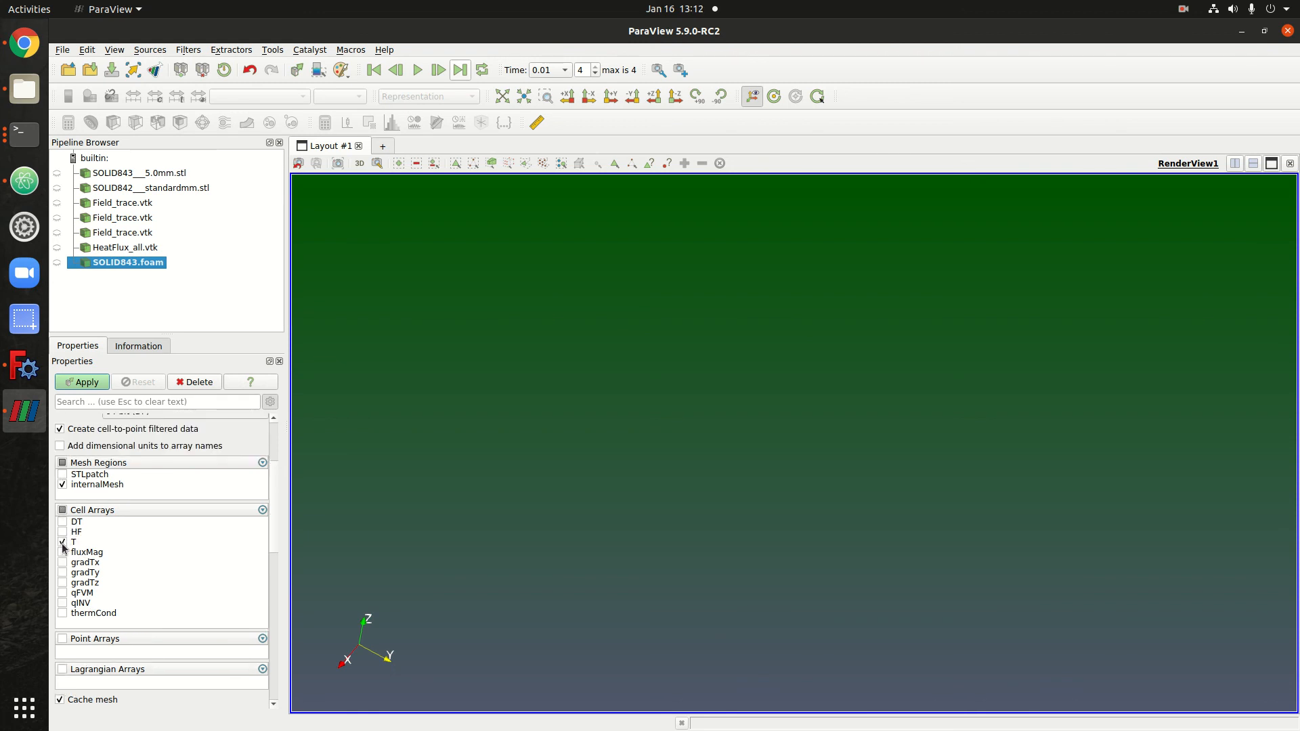
pyautogui.click(87, 382)
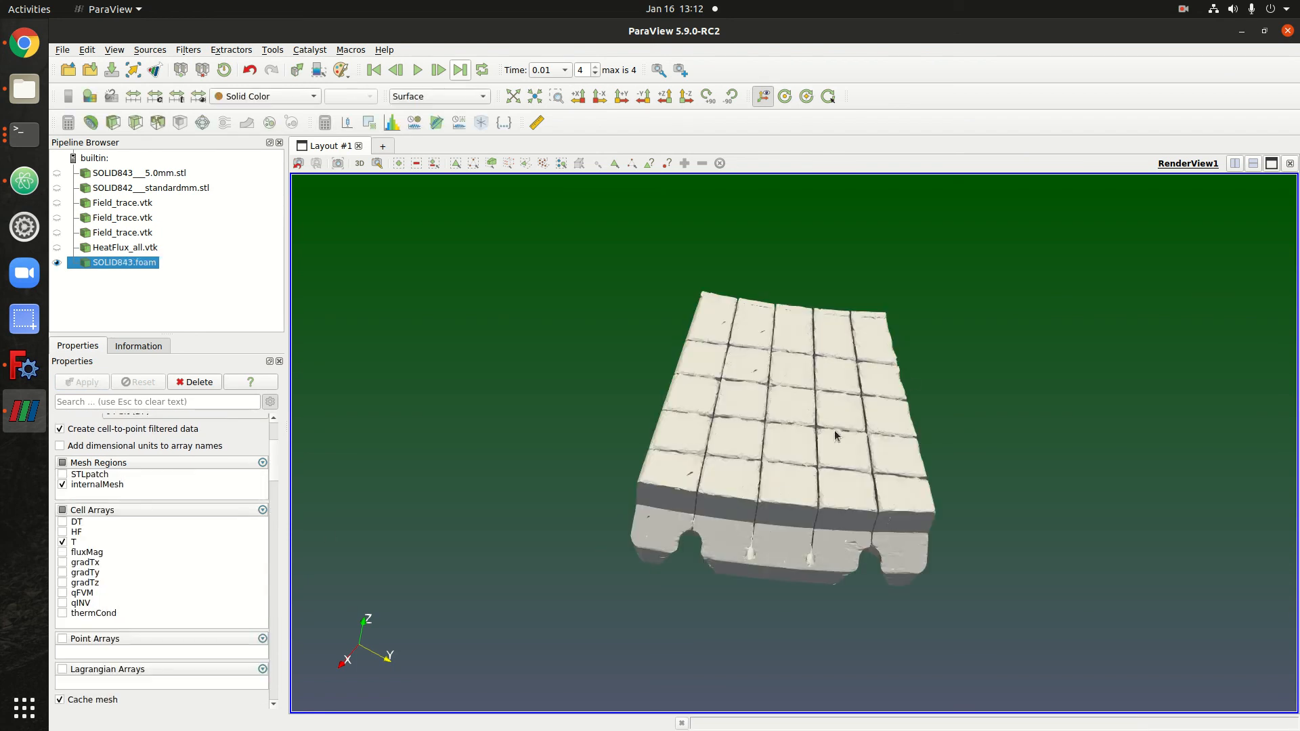
# - Color the SOLID843.foam tile by the point temperature T and view it from the front
pyautogui.moveTo(1021, 527); pyautogui.dragTo(966, 526)
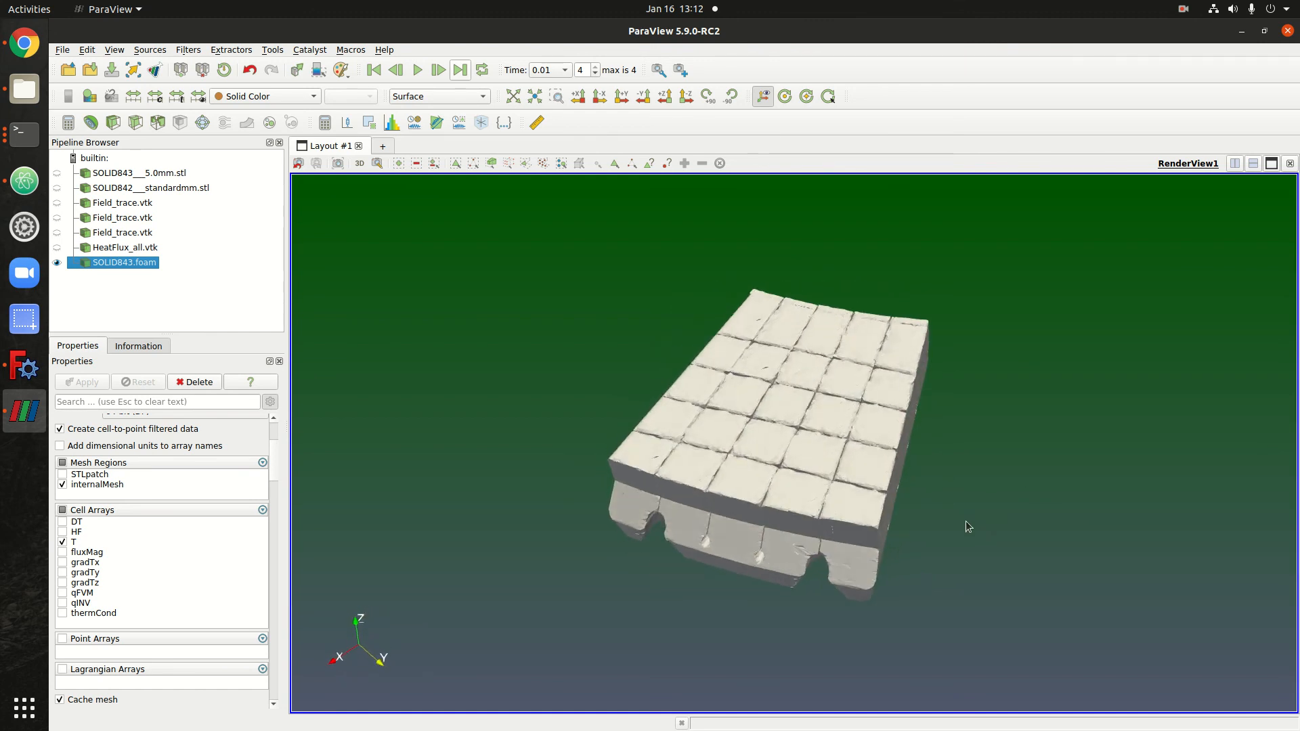
pyautogui.click(282, 96)
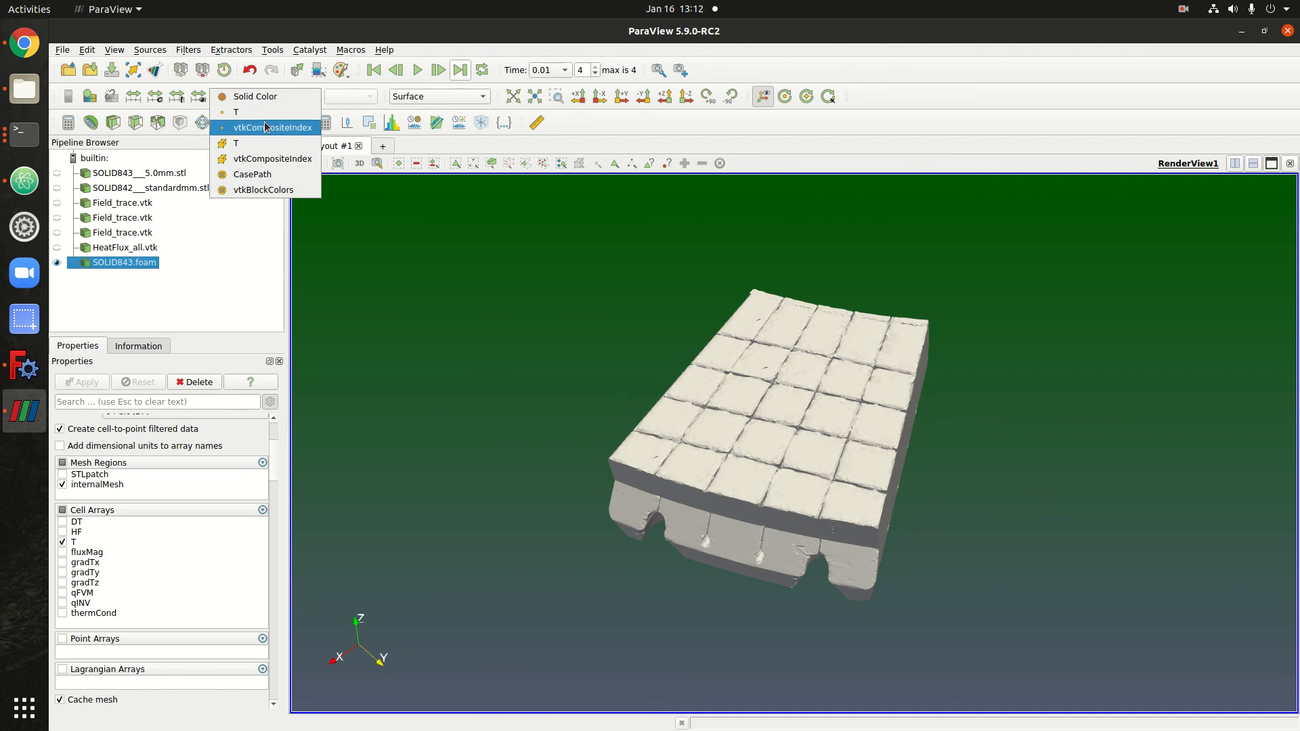
pyautogui.click(270, 125)
pyautogui.click(264, 96)
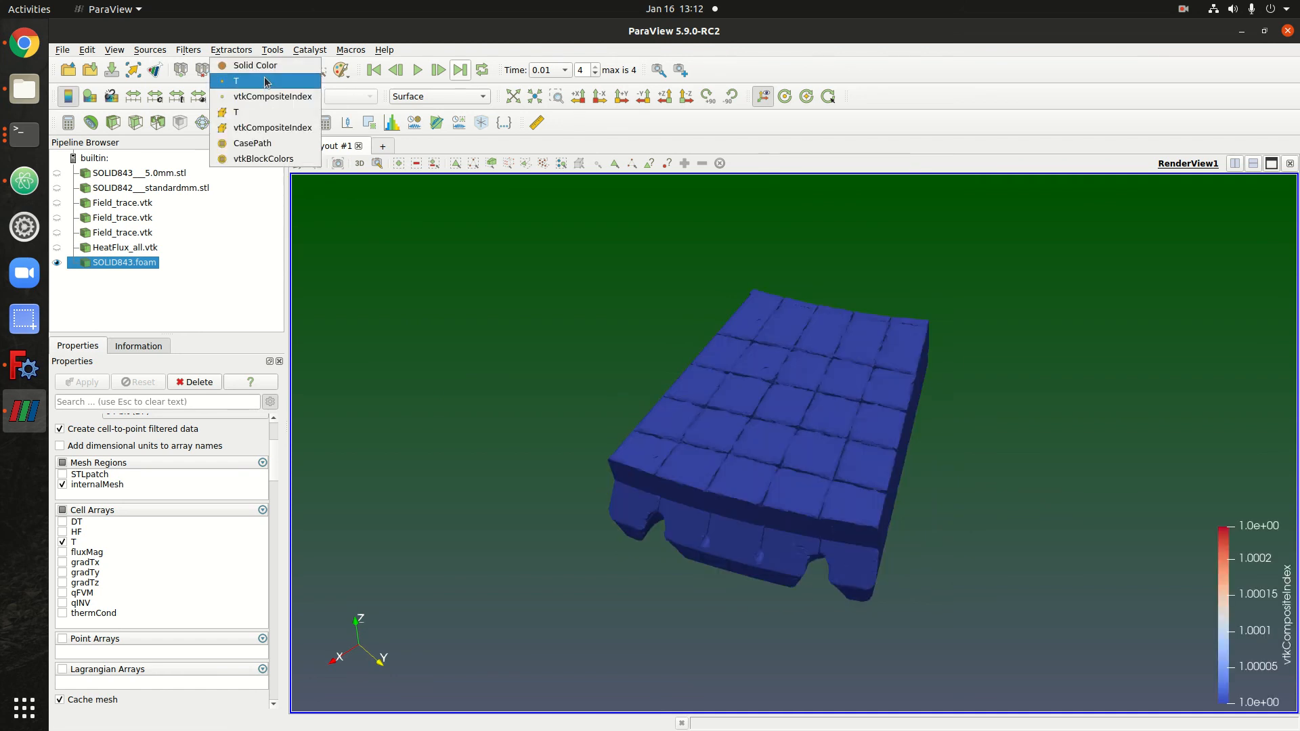
pyautogui.click(267, 82)
pyautogui.moveTo(692, 621); pyautogui.dragTo(735, 572)
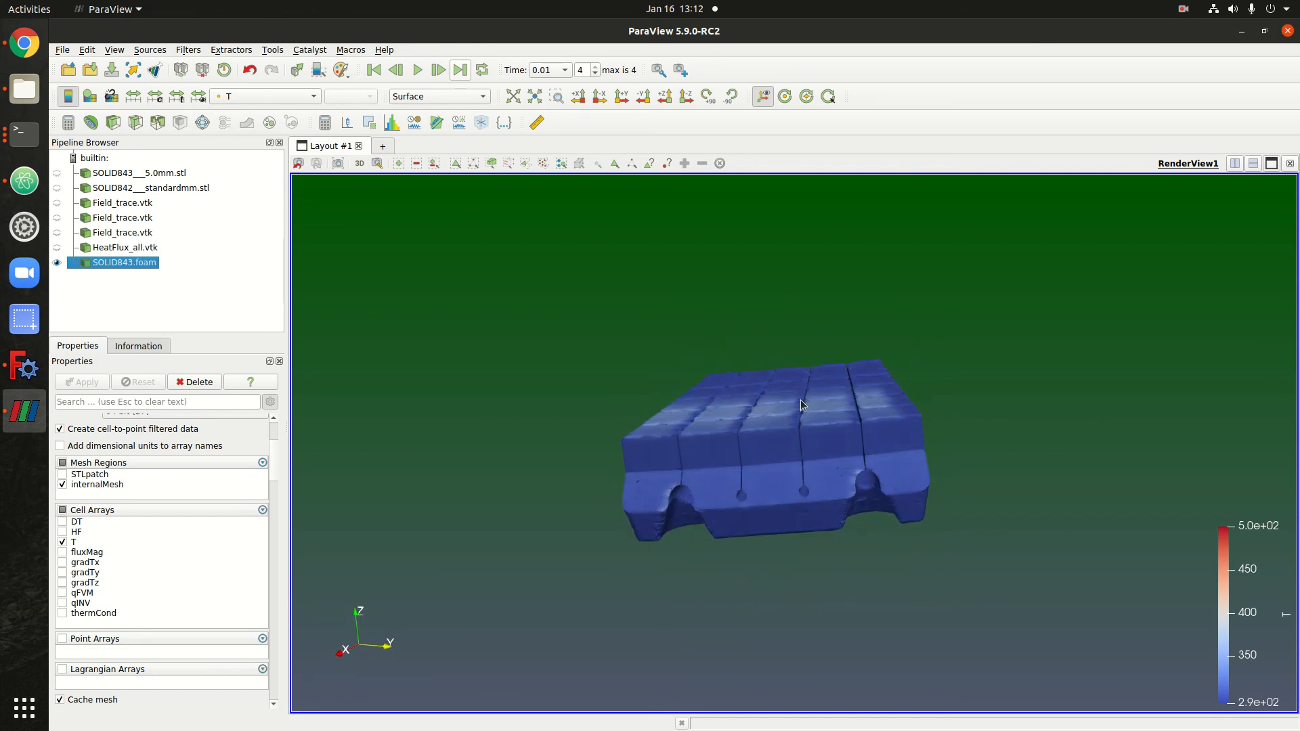
# - Set the time to 0.004, move the color legend nearer the tile, and inspect the temperatures on its front and top
pyautogui.click(544, 71)
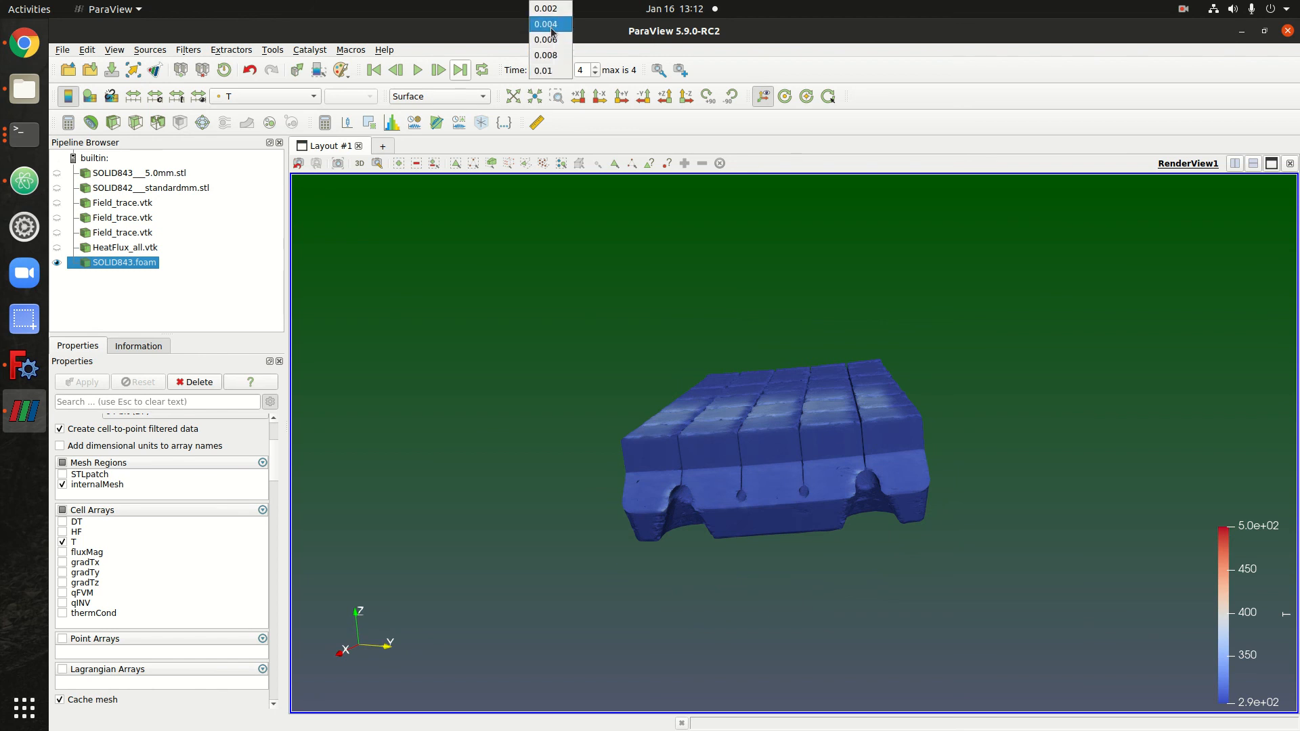
pyautogui.click(552, 24)
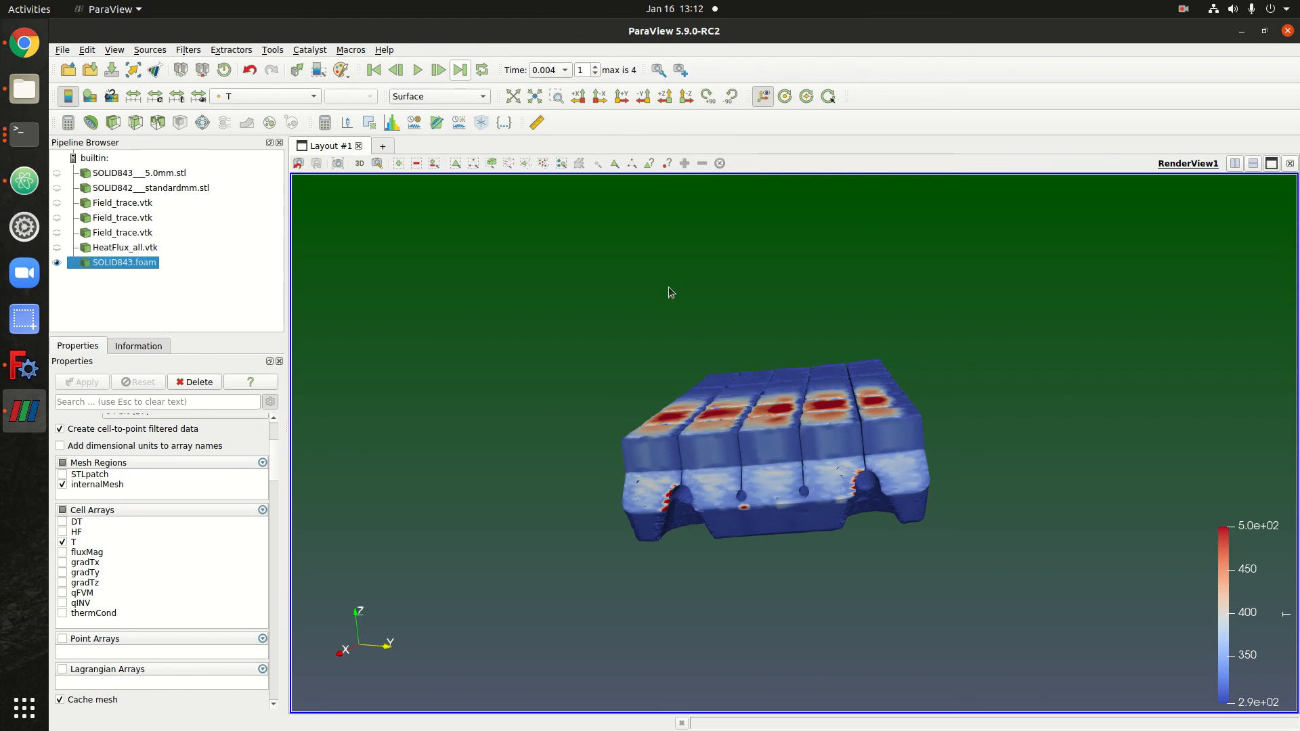
pyautogui.moveTo(602, 296); pyautogui.dragTo(613, 359)
pyautogui.moveTo(1242, 551); pyautogui.dragTo(1118, 421)
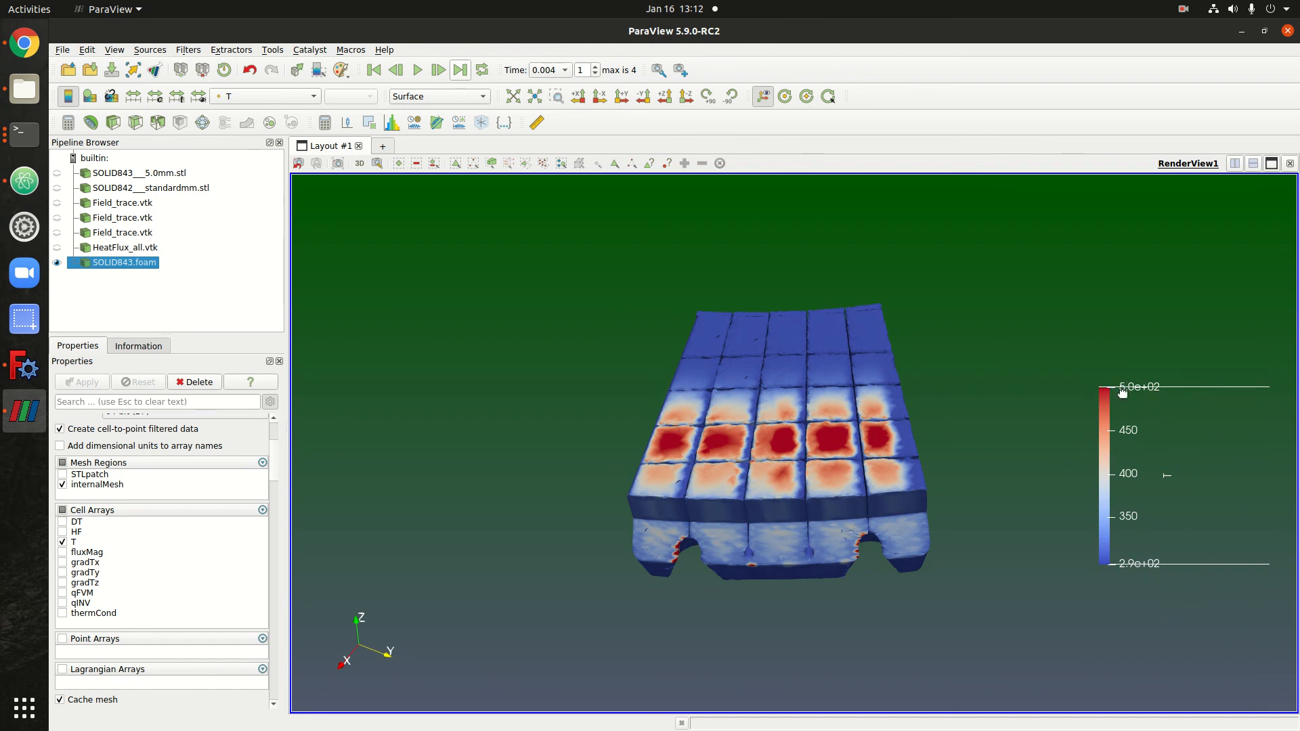
pyautogui.moveTo(688, 586); pyautogui.dragTo(669, 584)
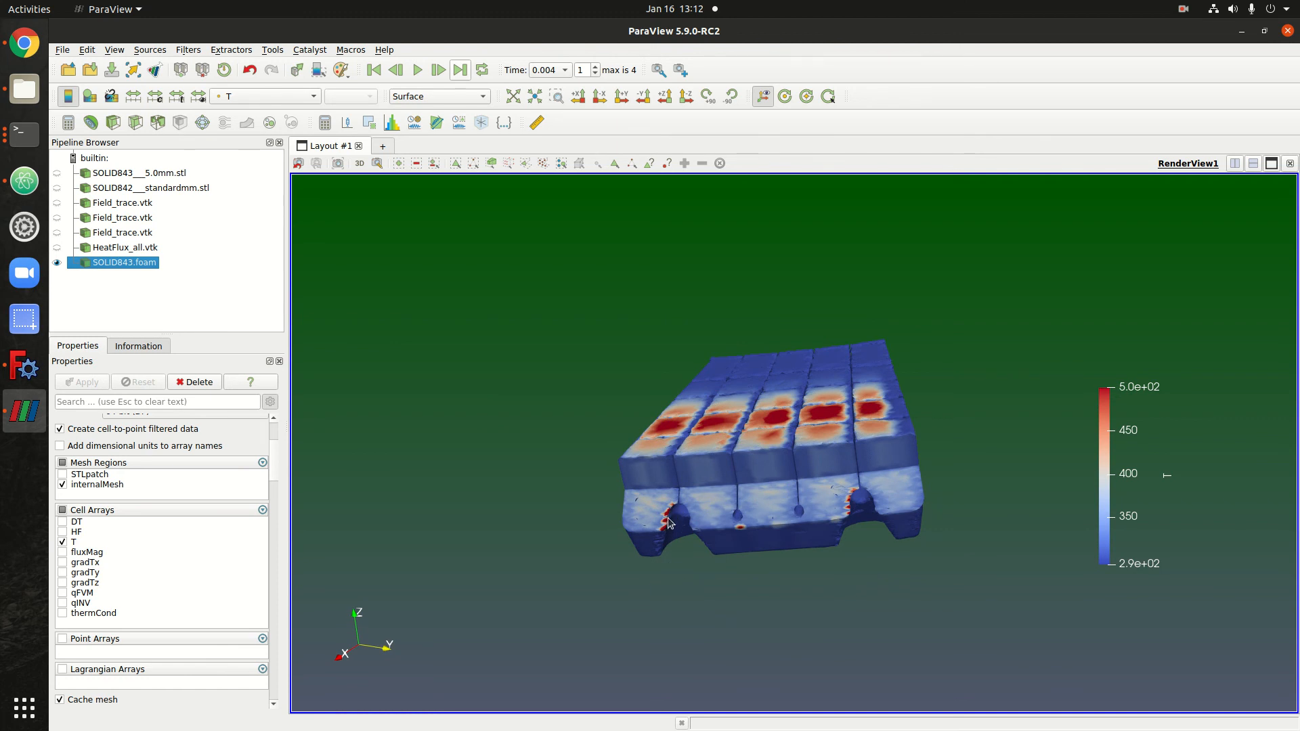
pyautogui.scroll(4, 660, 542)
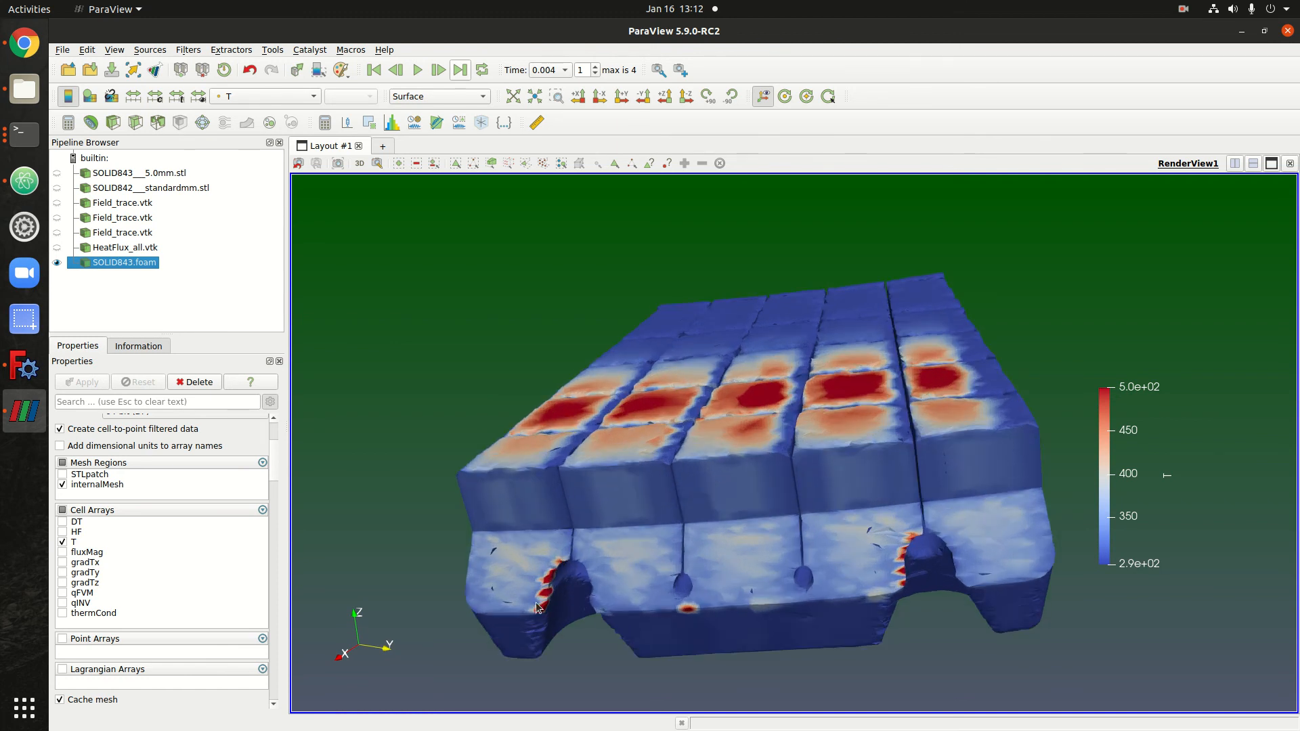
pyautogui.moveTo(590, 544); pyautogui.dragTo(656, 587)
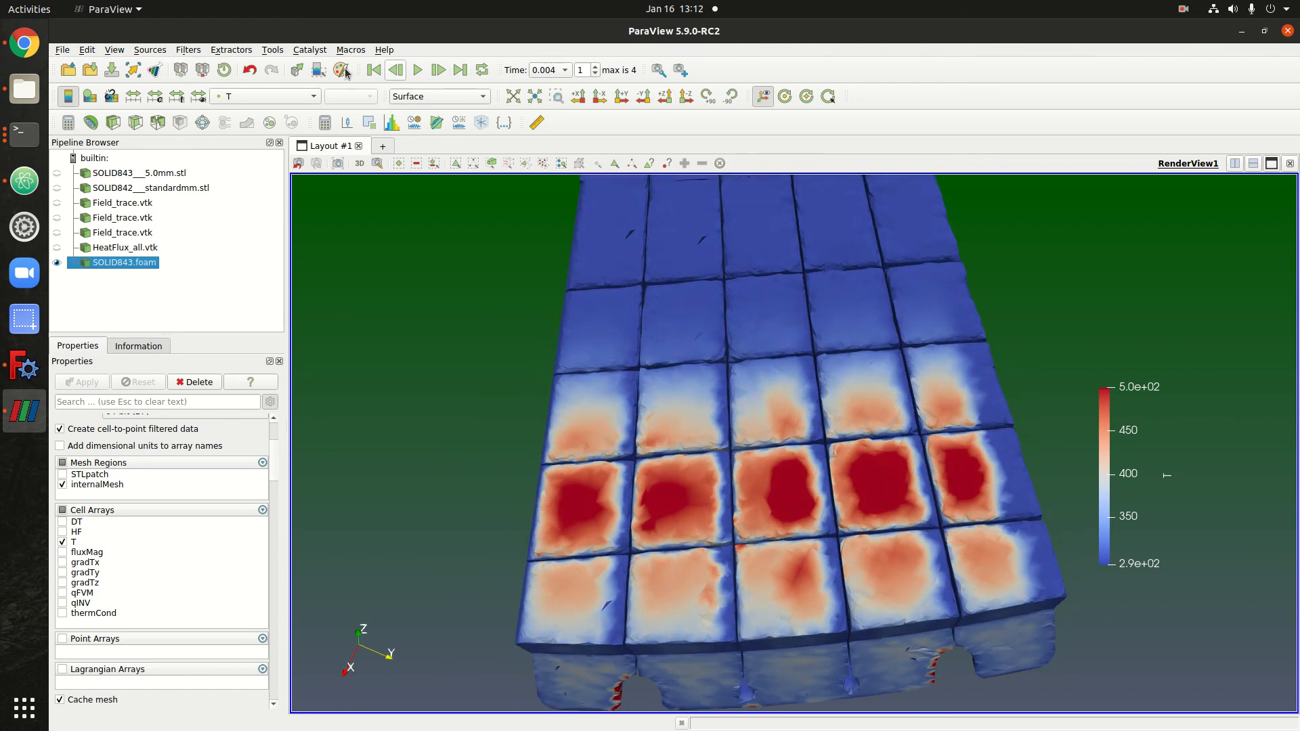
# - Play the temperature evolution from the first time step, viewing the tile from the top and again from its side
pyautogui.click(372, 71)
pyautogui.click(418, 70)
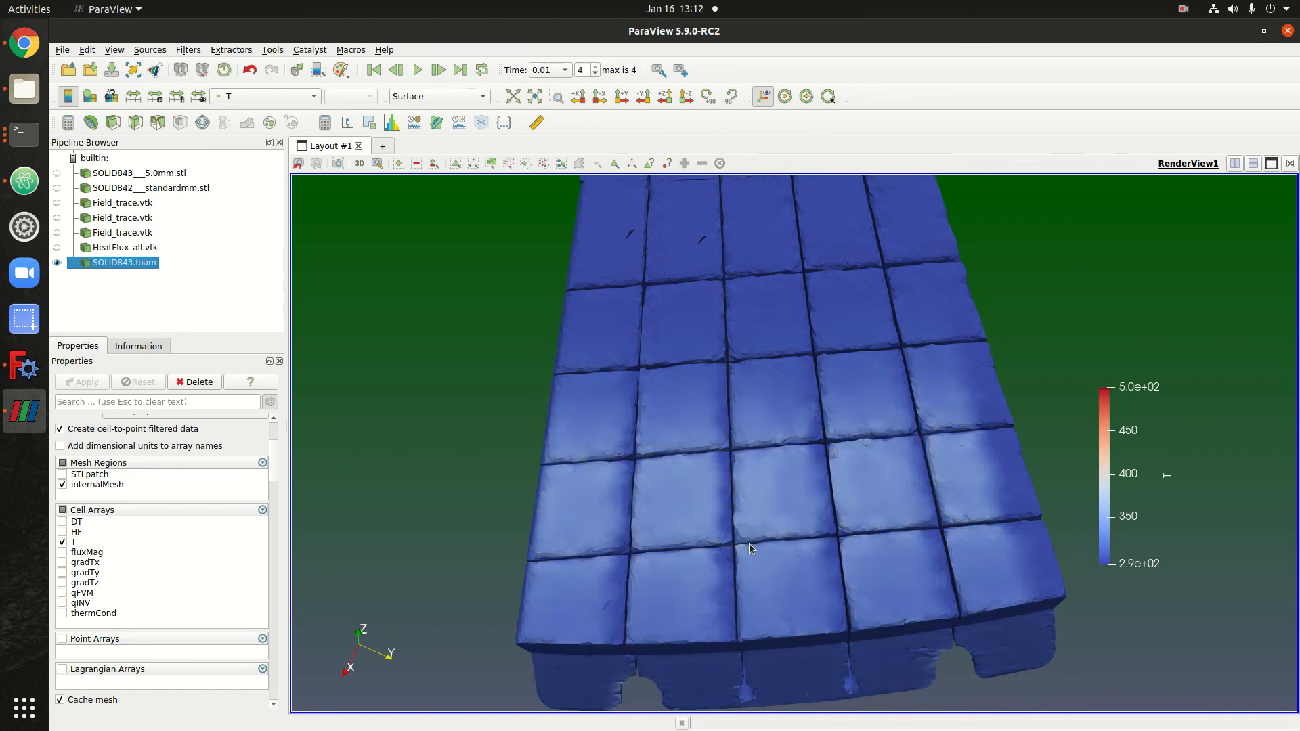
pyautogui.moveTo(747, 562); pyautogui.dragTo(830, 514)
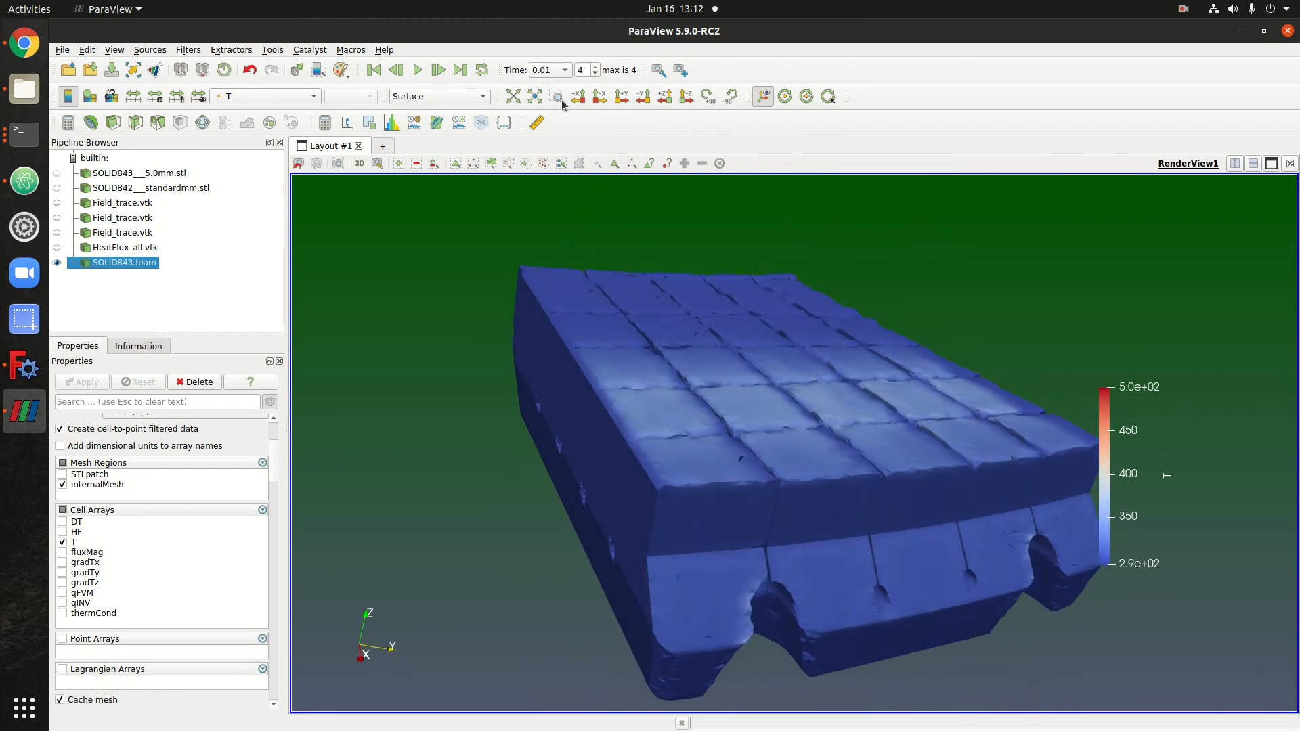
pyautogui.click(373, 70)
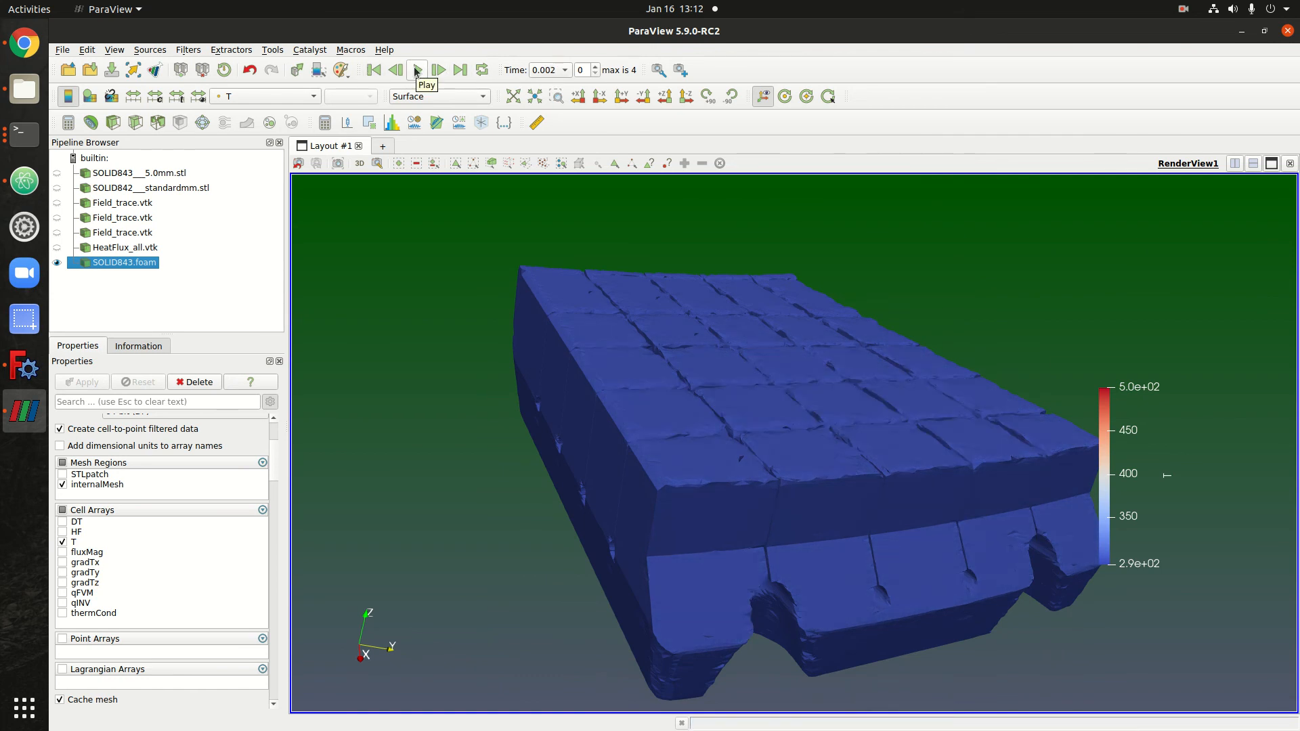
pyautogui.click(416, 70)
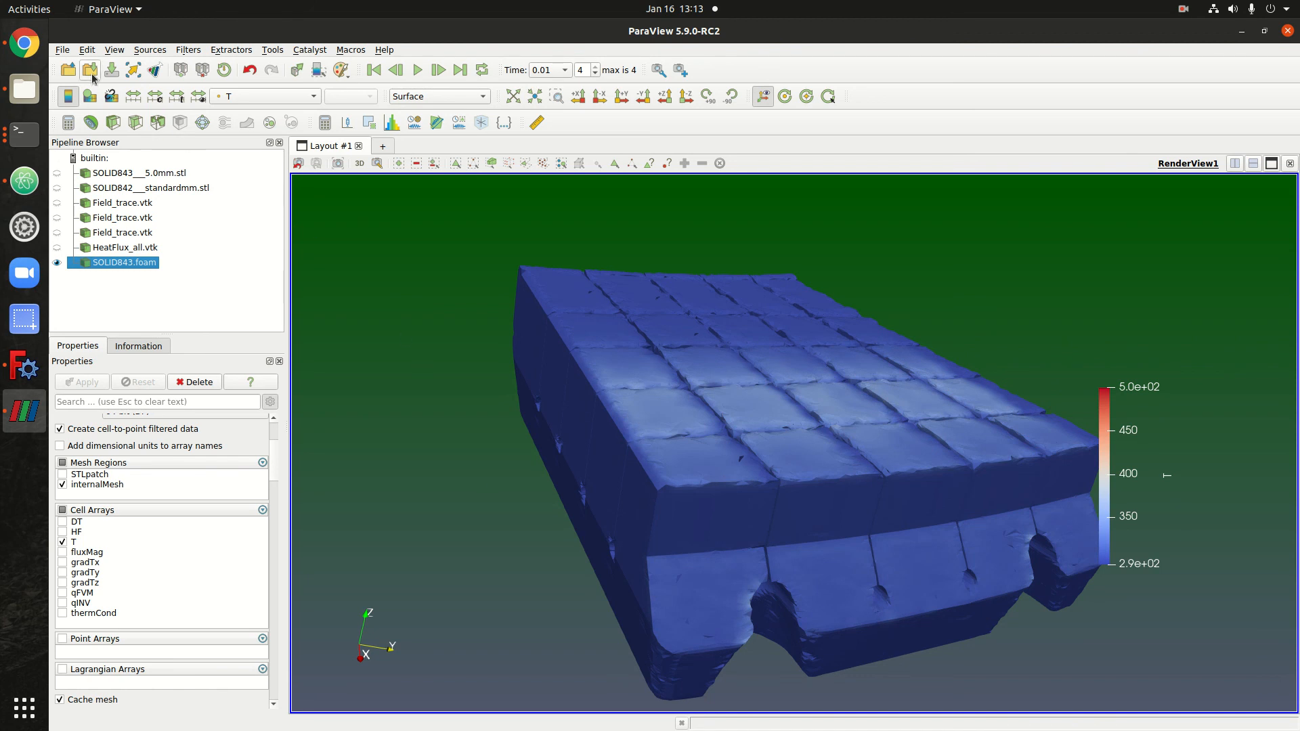
# - Switch to HEAT in the browser and find the openFOAM max(T) evolution plot in the output
pyautogui.click(24, 43)
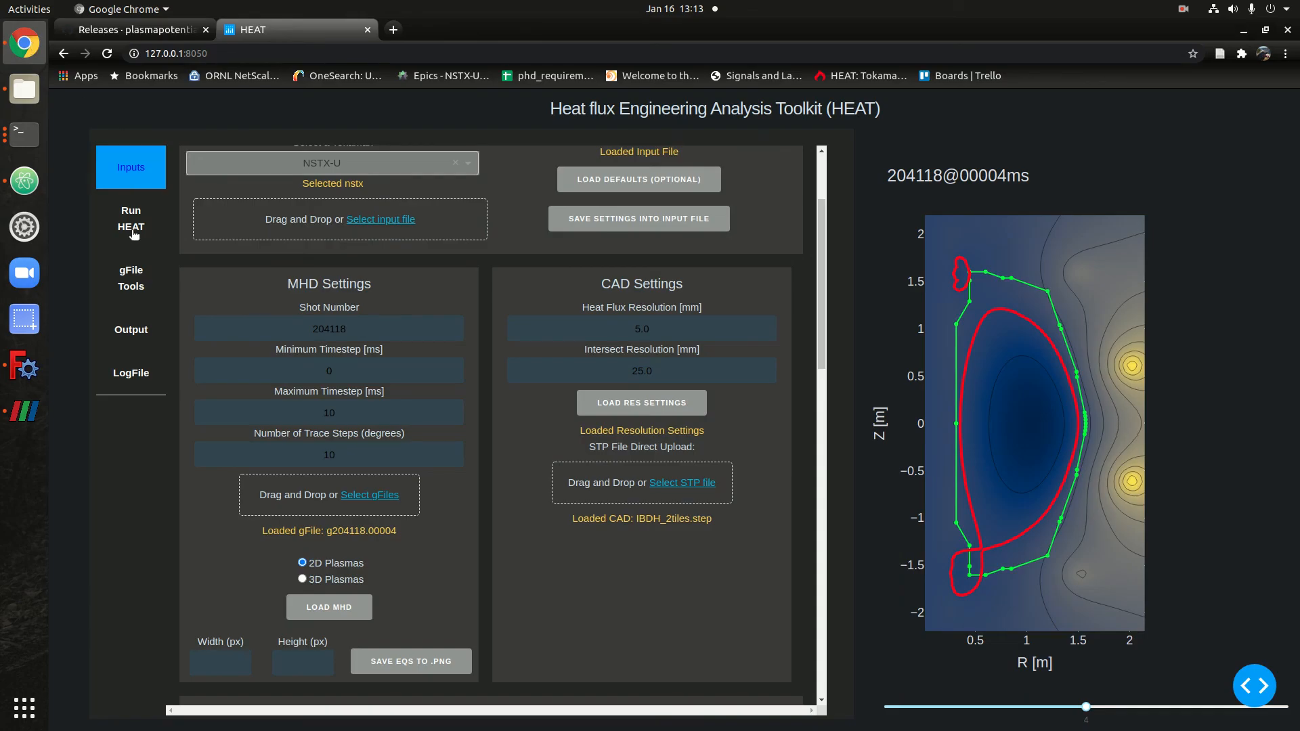
pyautogui.click(132, 335)
pyautogui.scroll(-2, 343, 430)
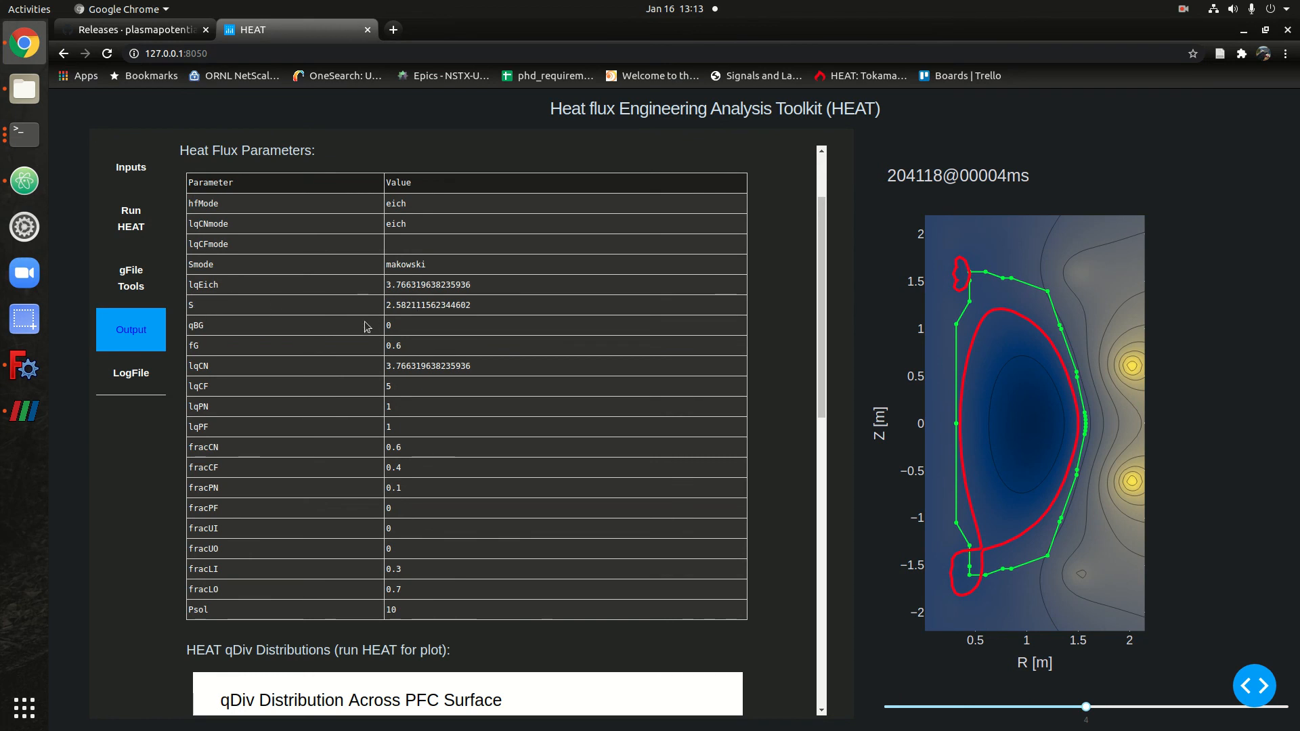
pyautogui.scroll(-10, 367, 327)
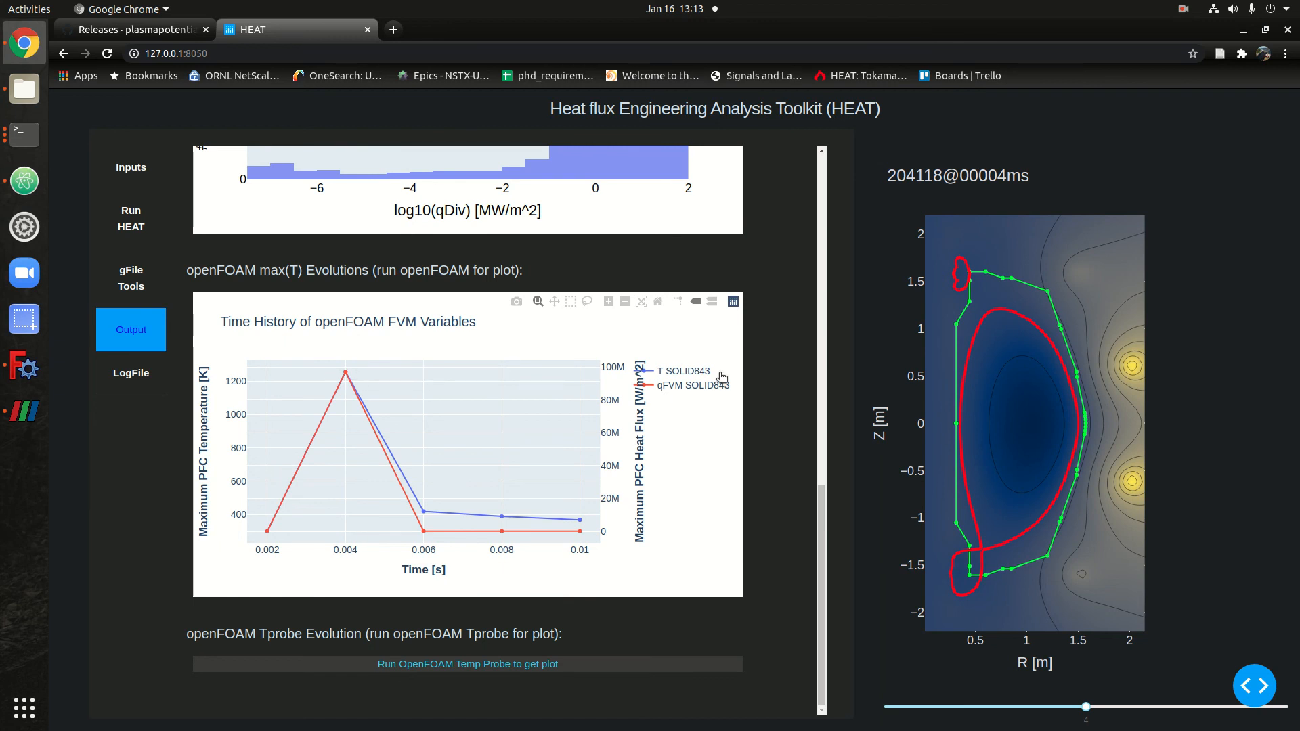
# - Hide the qFVM SOLID843 trace, read the maximum temperature curve at 0.004 s and 0.002 s, and show the trace again
pyautogui.click(698, 391)
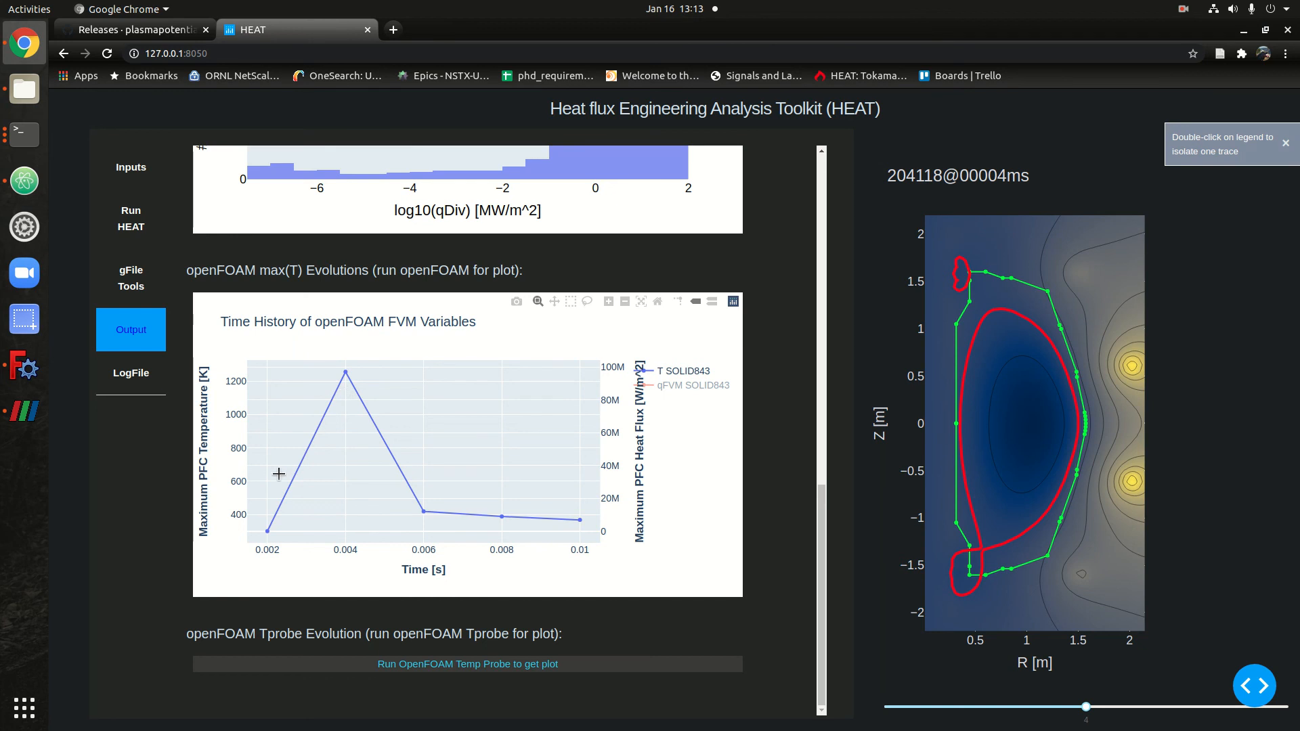
pyautogui.moveTo(344, 377)
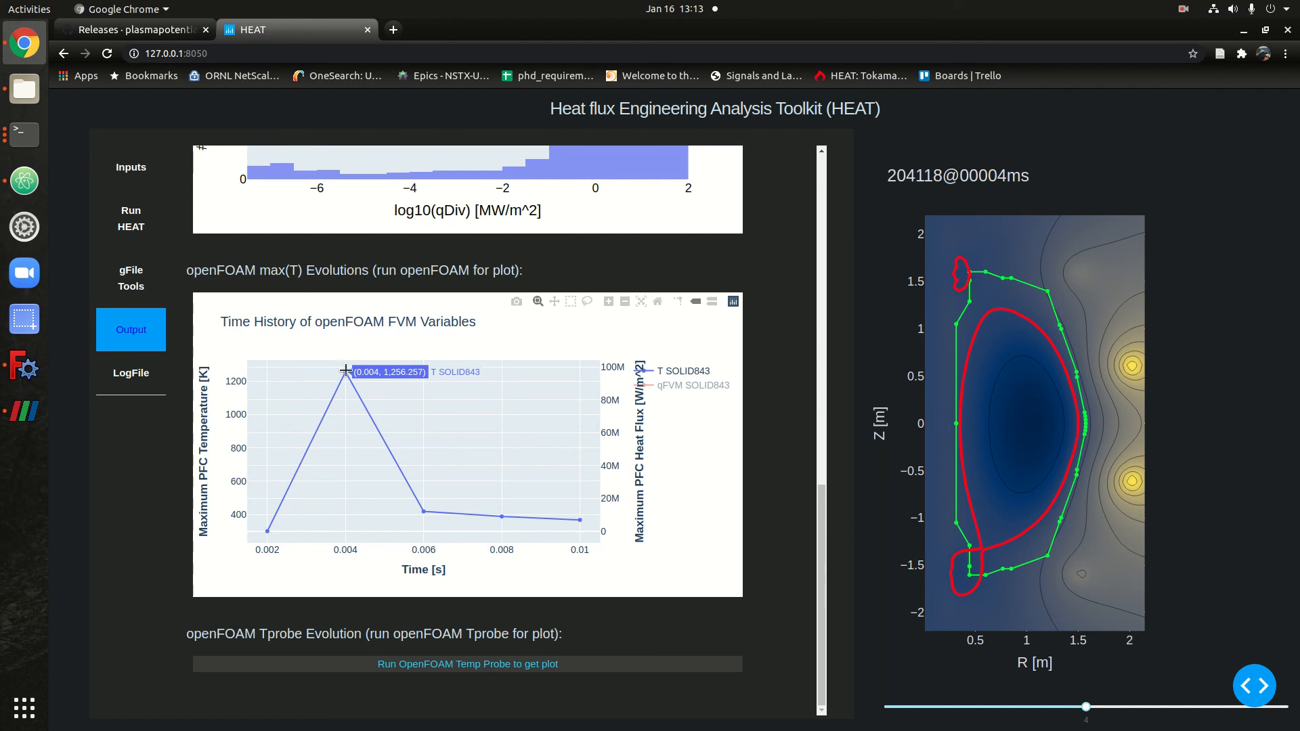
pyautogui.moveTo(268, 527)
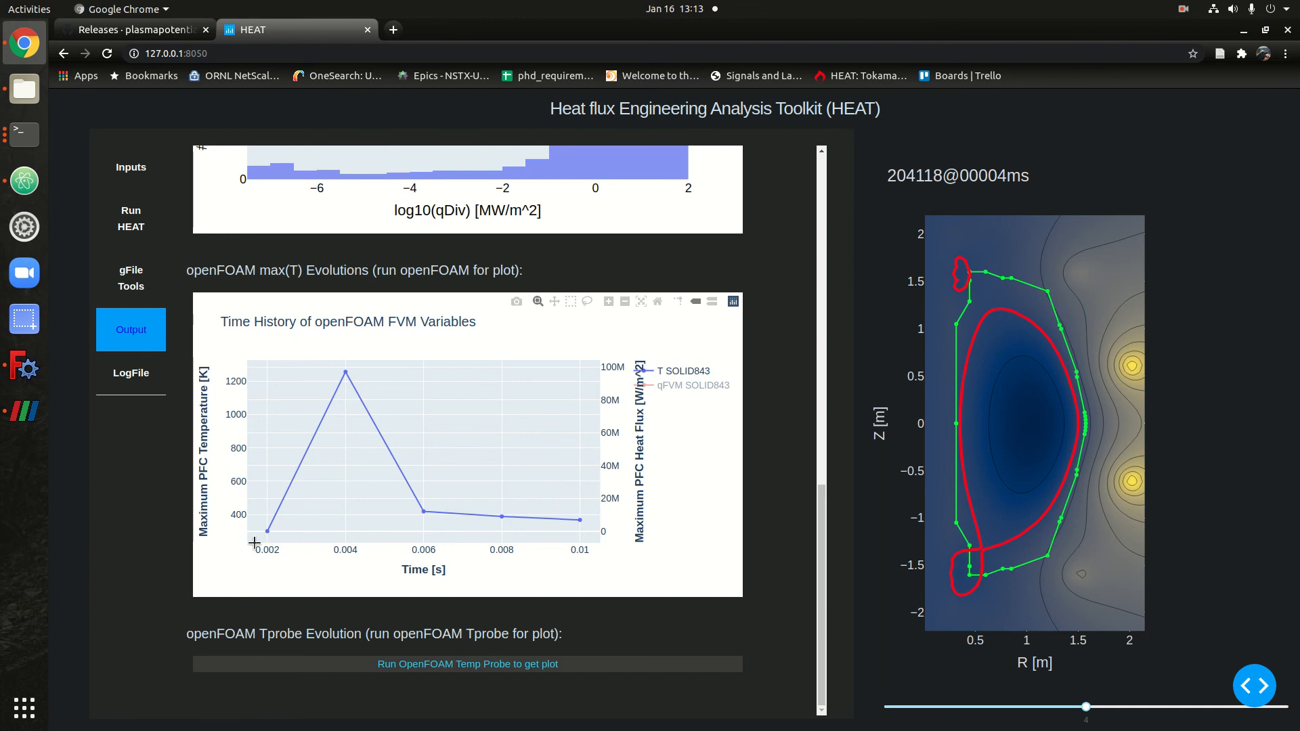
pyautogui.click(689, 385)
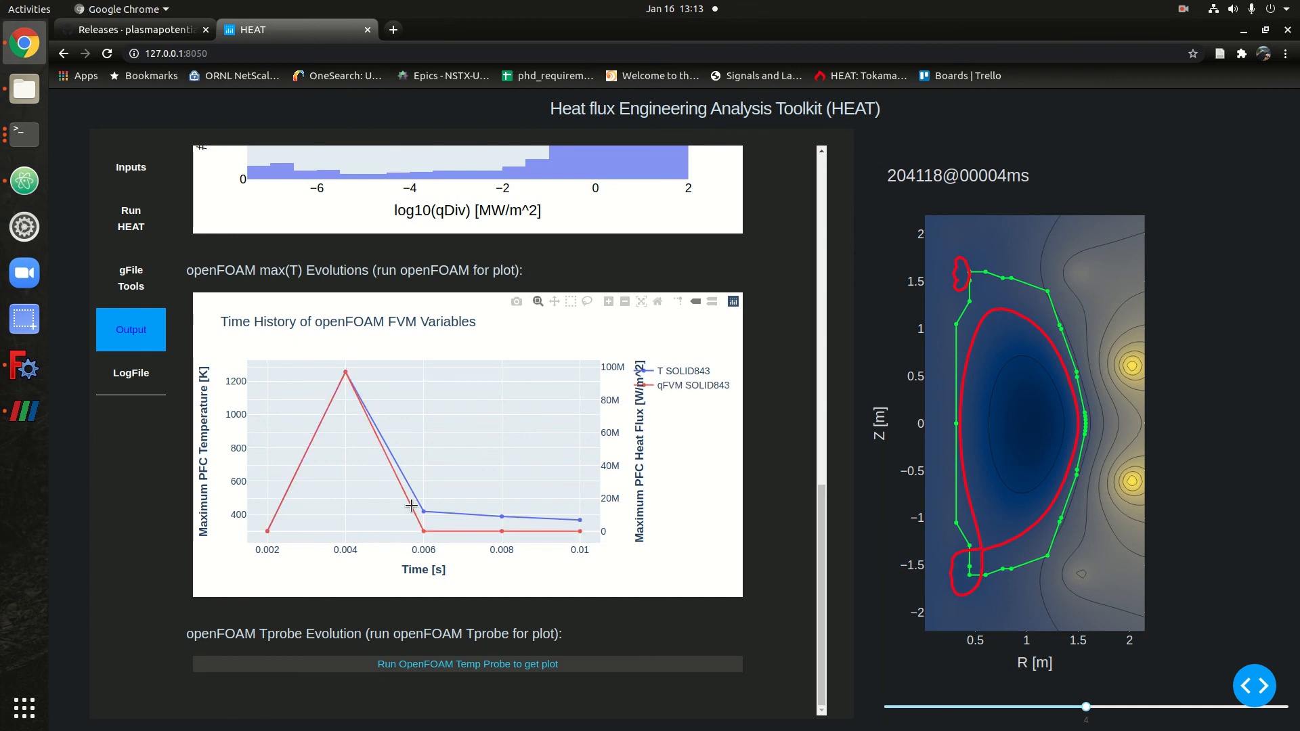
# - Return to ParaView and replay the tile's temperature evolution
pyautogui.click(25, 411)
pyautogui.click(417, 69)
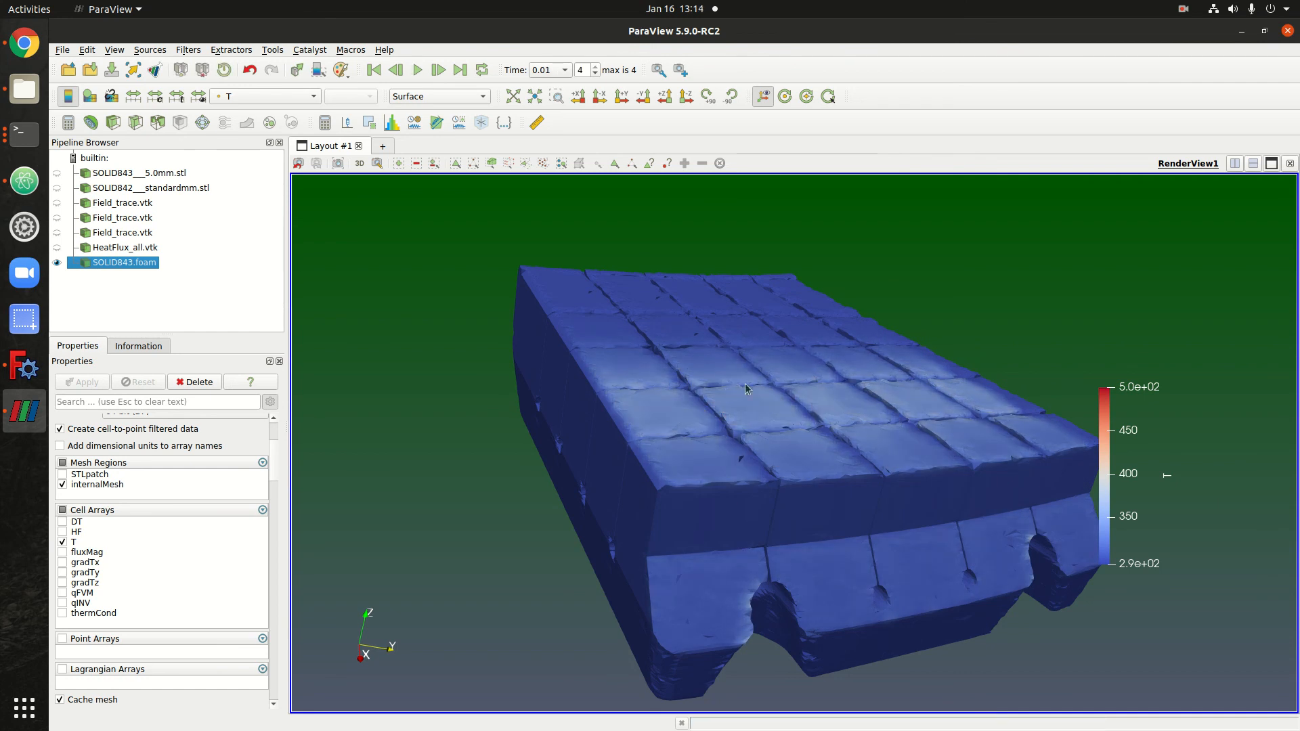
# - Switch from ParaView to HEAT in the browser and inspect the bins of the SOLID843 qDiv distribution in the output
pyautogui.click(1241, 30)
pyautogui.scroll(5, 310, 351)
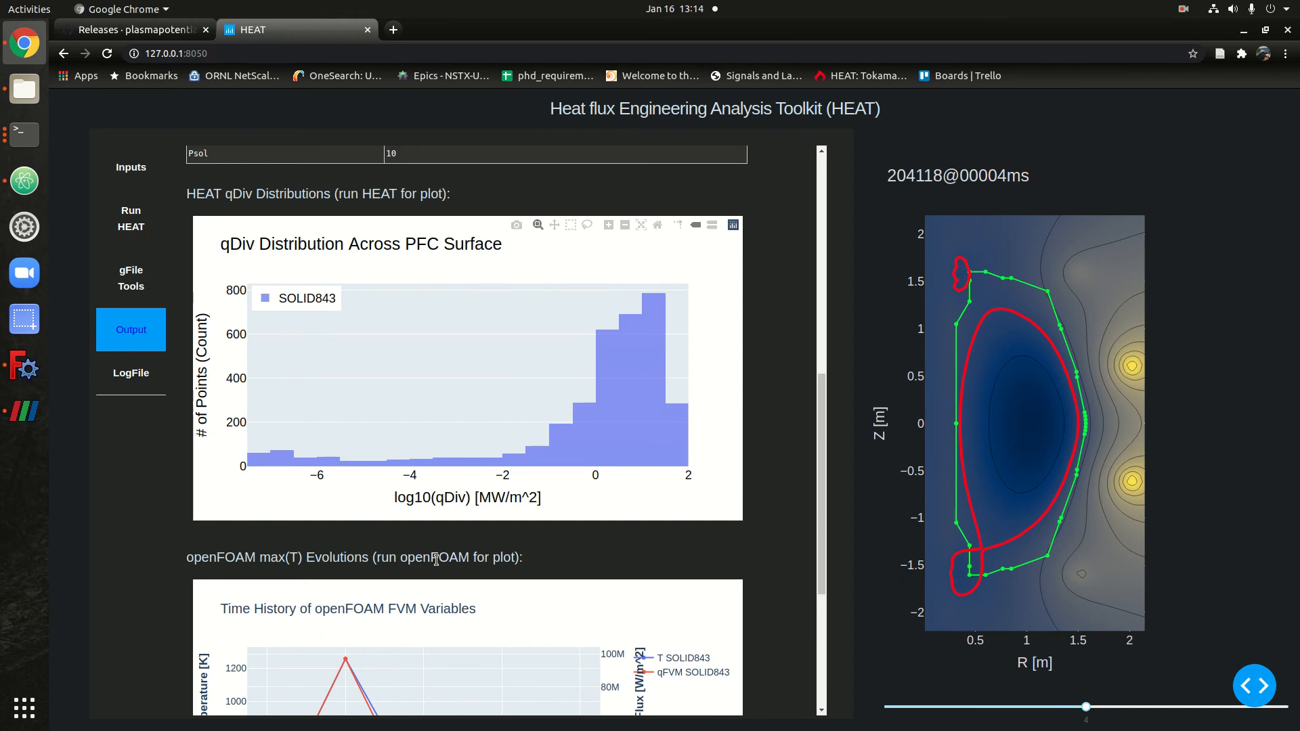
pyautogui.moveTo(643, 415)
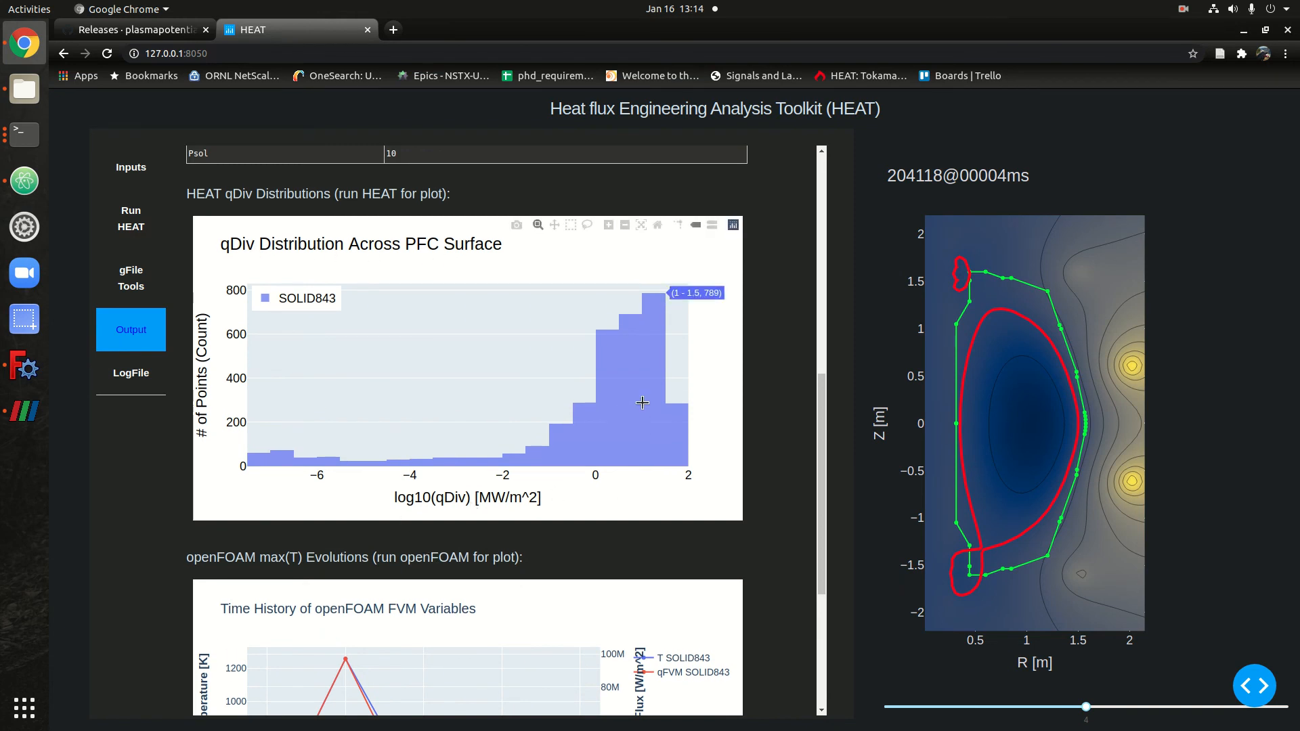
pyautogui.moveTo(678, 423)
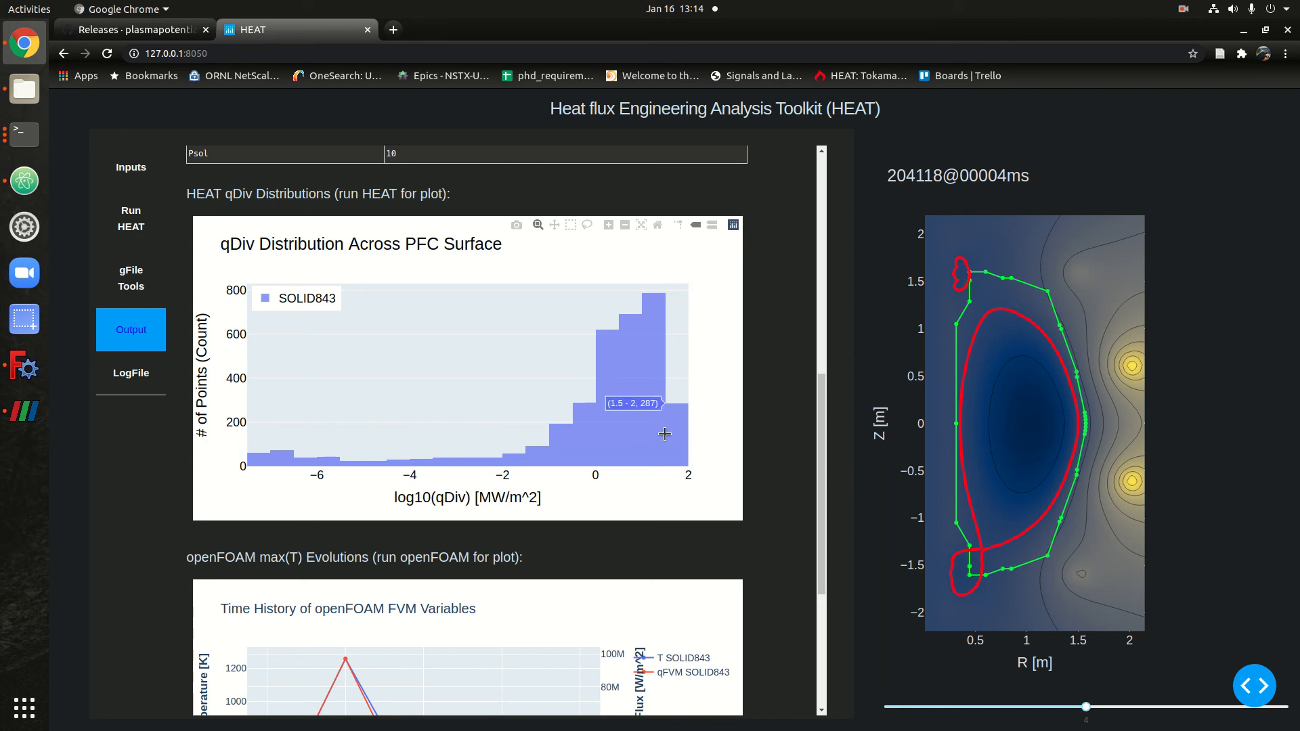
pyautogui.moveTo(536, 448)
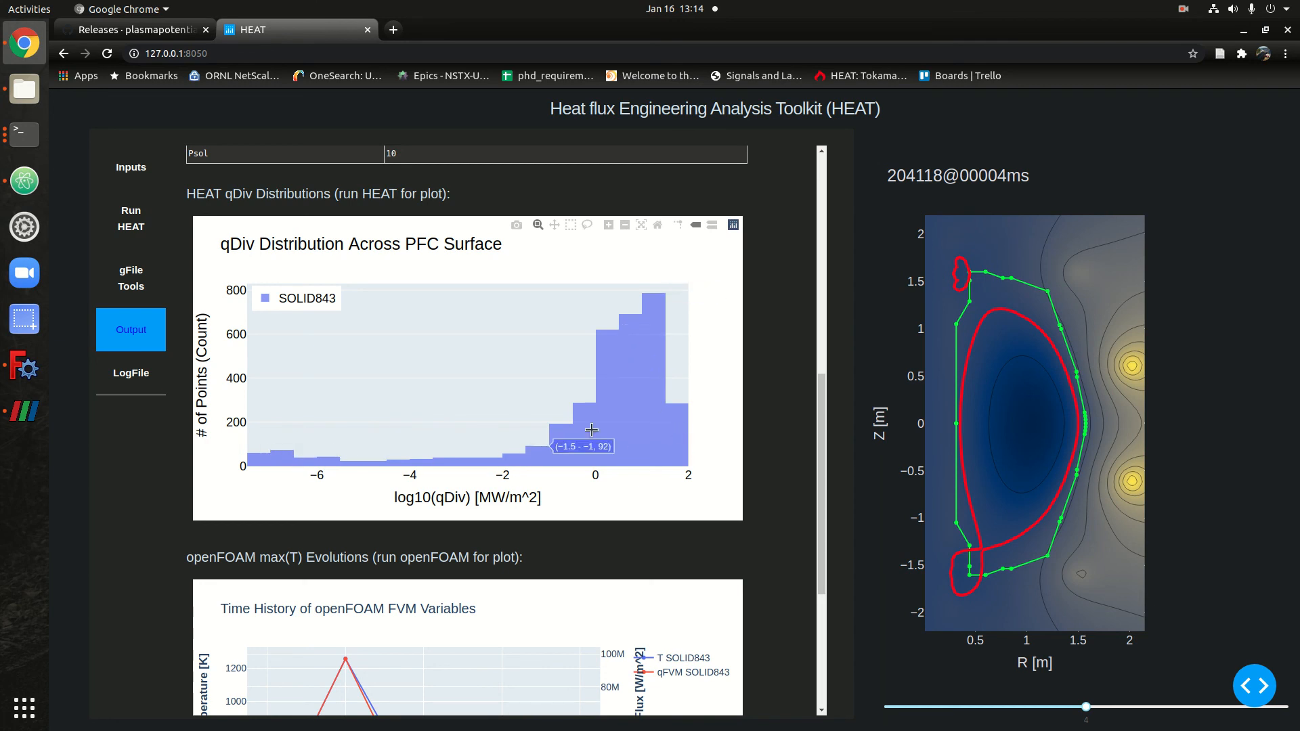
pyautogui.scroll(-3, 475, 451)
pyautogui.scroll(-2, 474, 467)
# - Download the HEAT results from the output page and check the zipping progress in the terminal
pyautogui.scroll(8, 352, 656)
pyautogui.scroll(5, 351, 660)
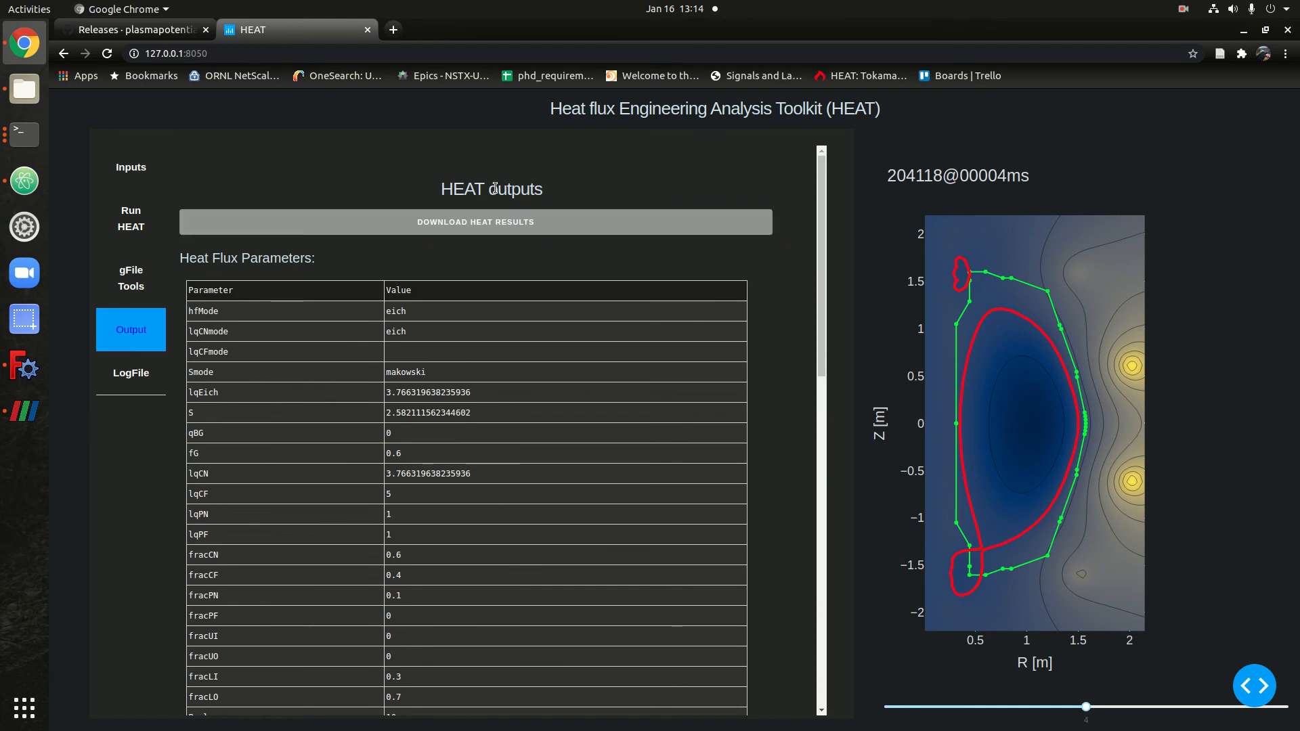
pyautogui.click(473, 228)
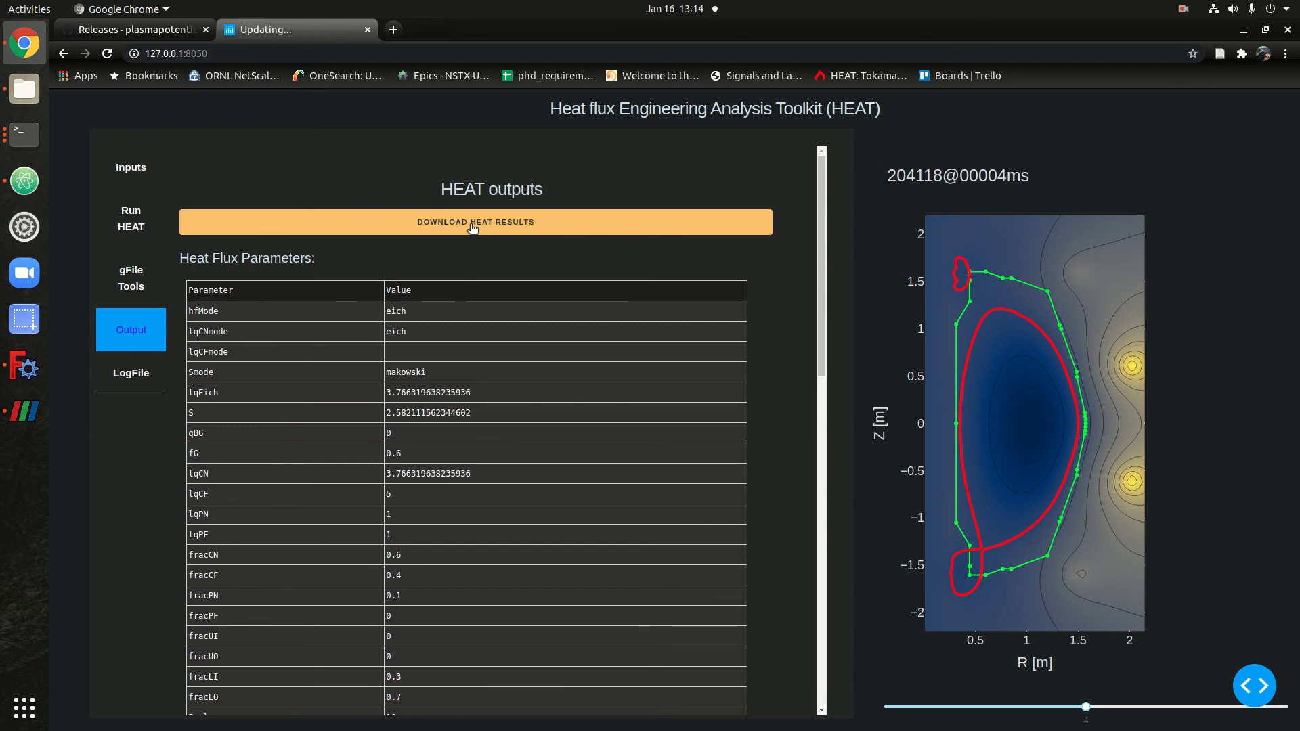
pyautogui.click(24, 134)
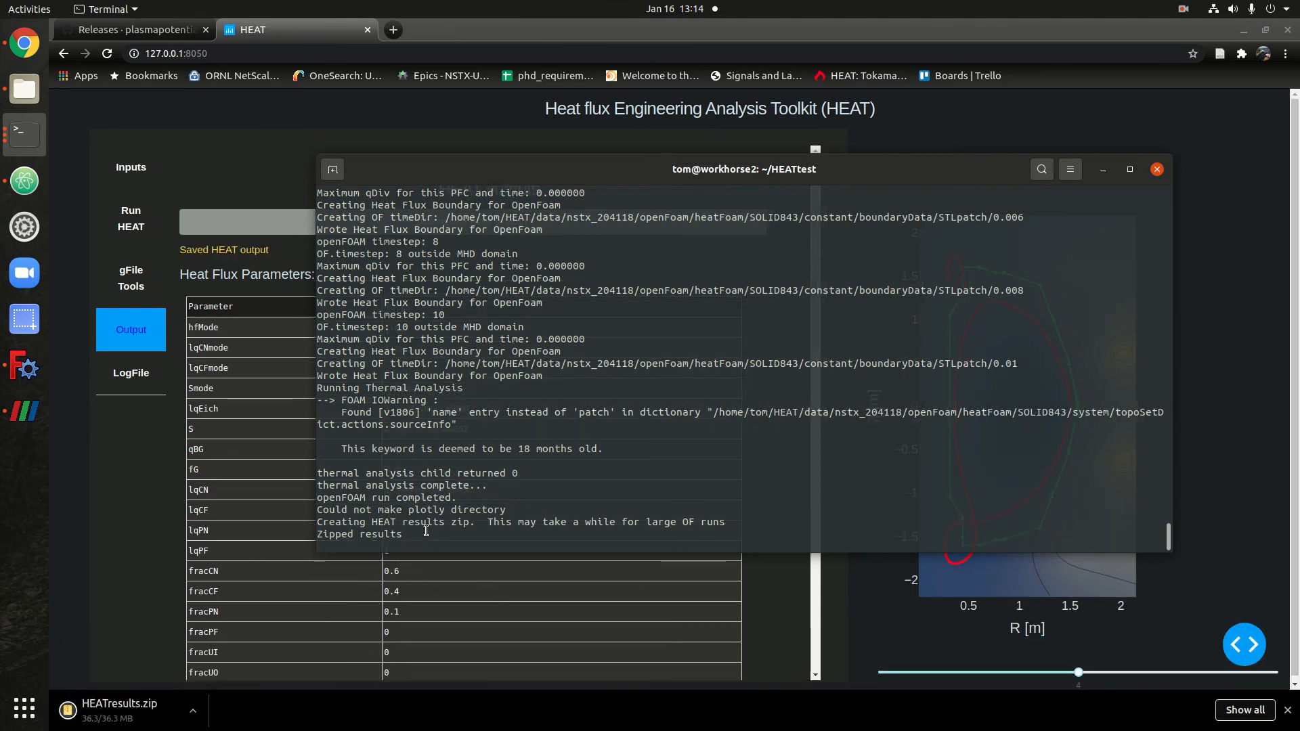
# - Open the downloaded HEATresults.zip, compare its folders with the data directory in HEAT's inputs, and close the archive
pyautogui.click(136, 716)
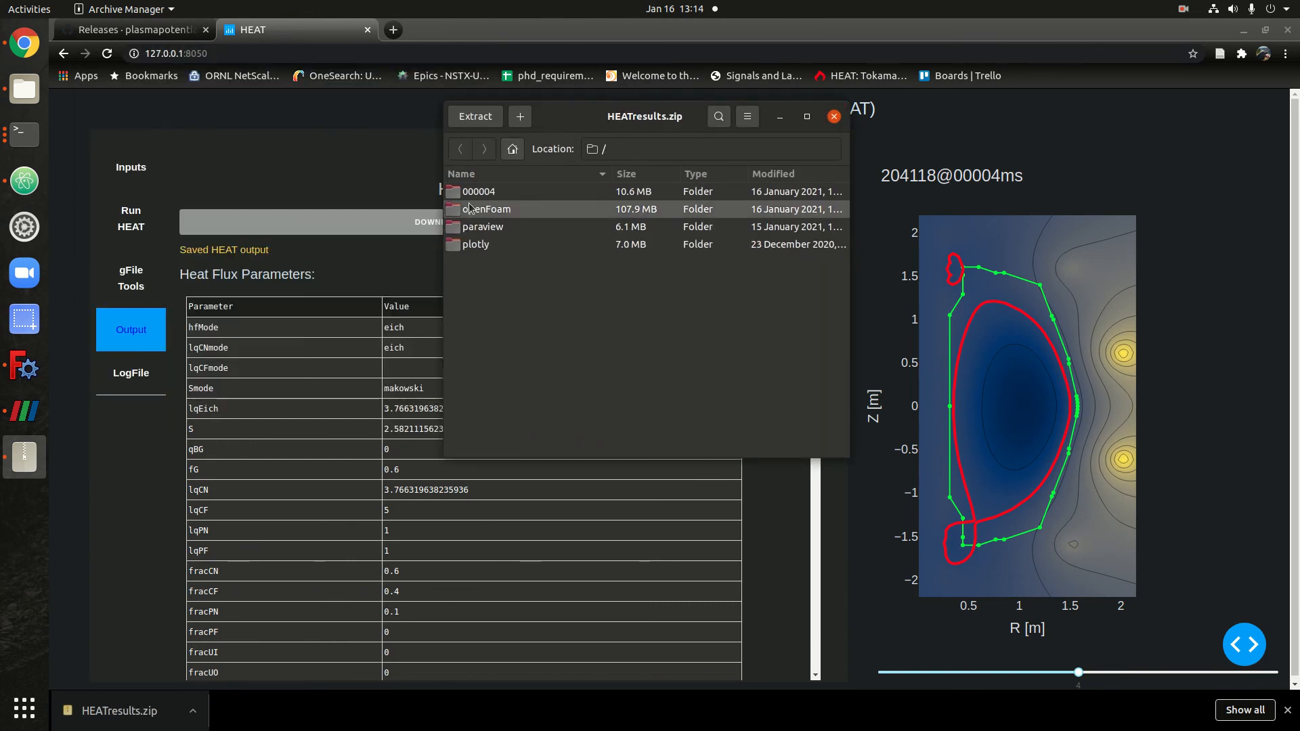
pyautogui.click(122, 169)
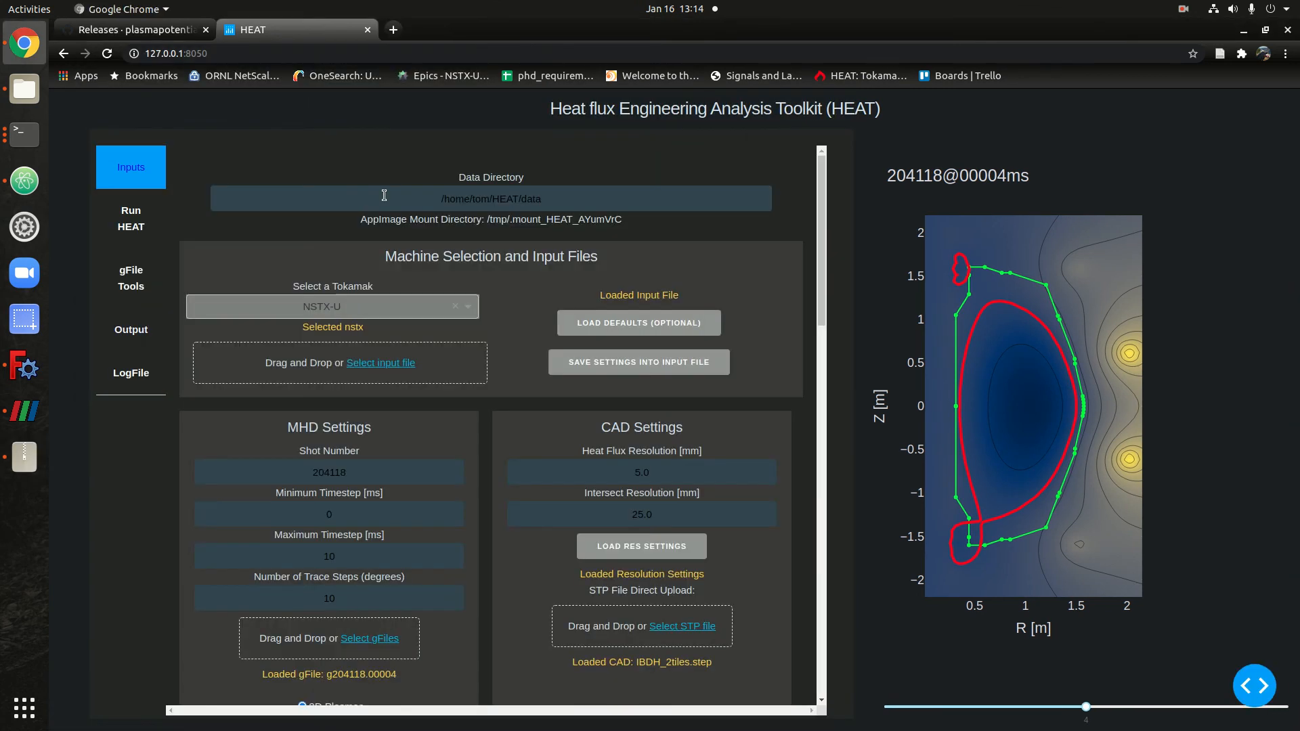
pyautogui.click(18, 465)
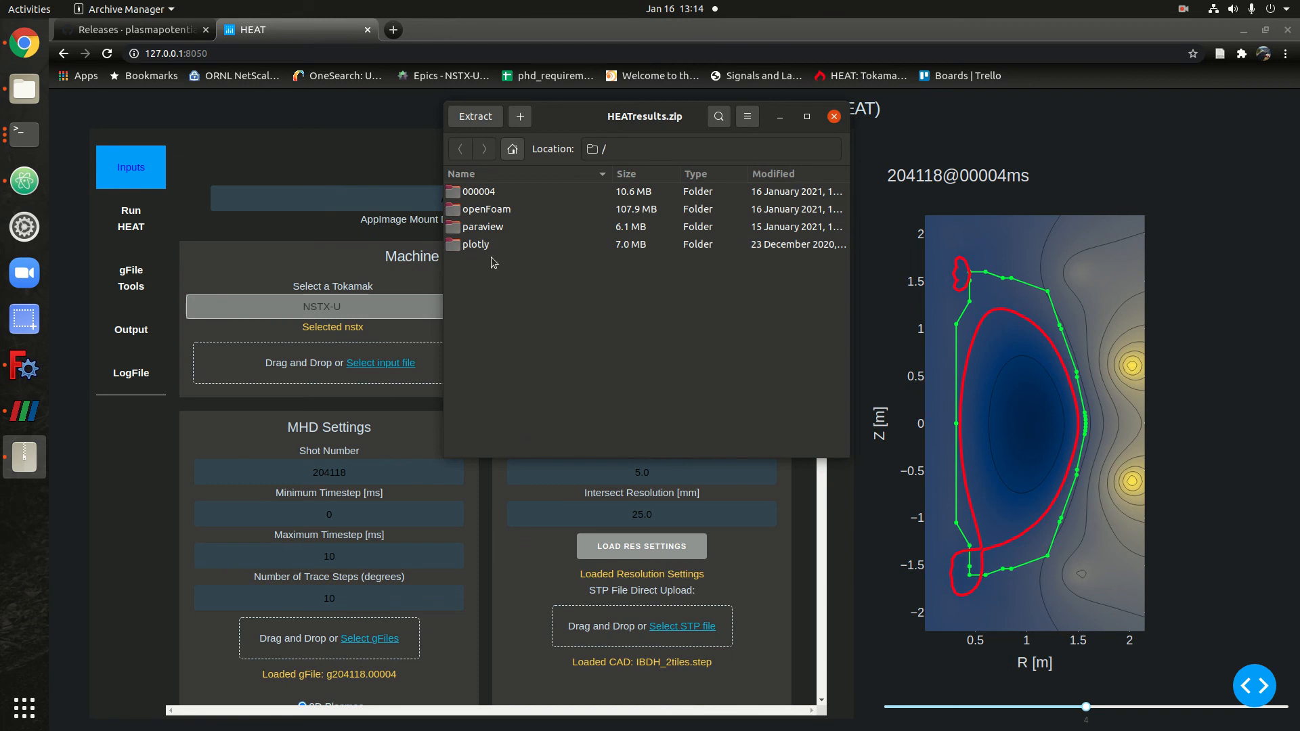
pyautogui.click(834, 117)
# - Review the machine selection, MHD, CAD, PFC and HF settings in HEAT's inputs
pyautogui.scroll(-5, 508, 488)
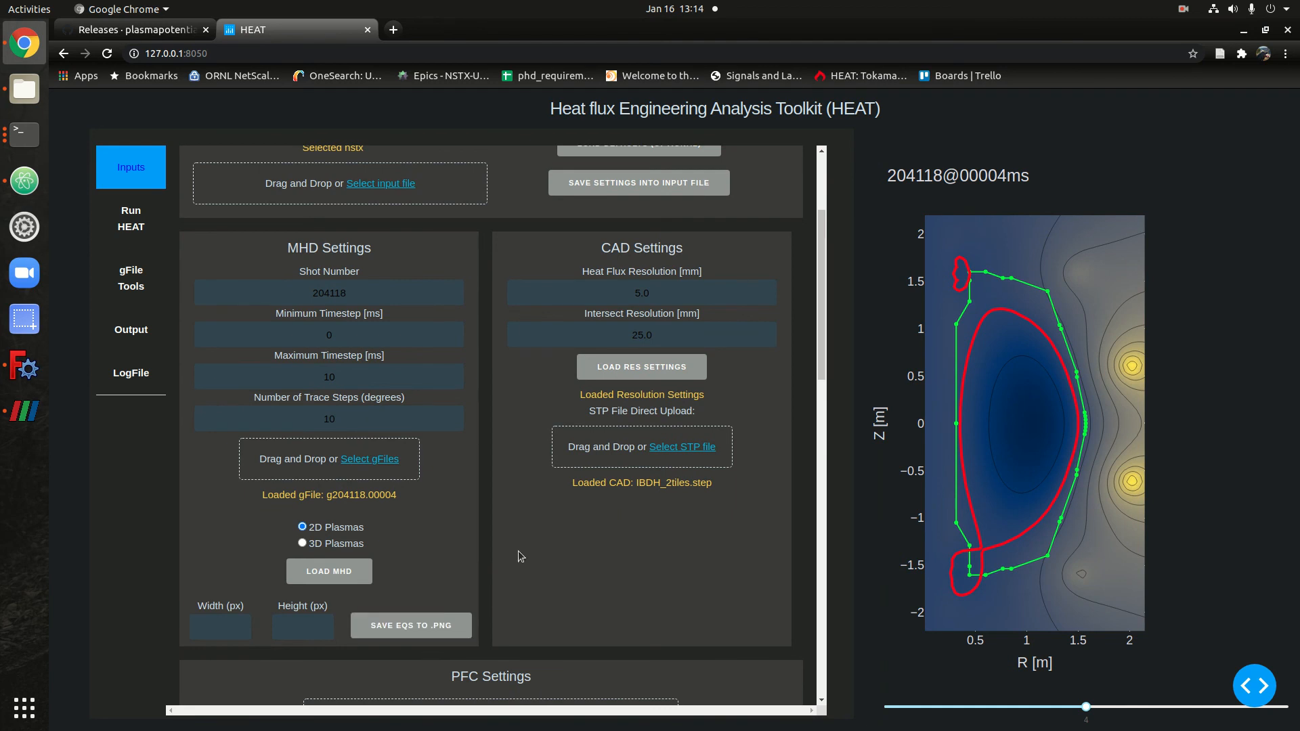
pyautogui.scroll(5, 552, 547)
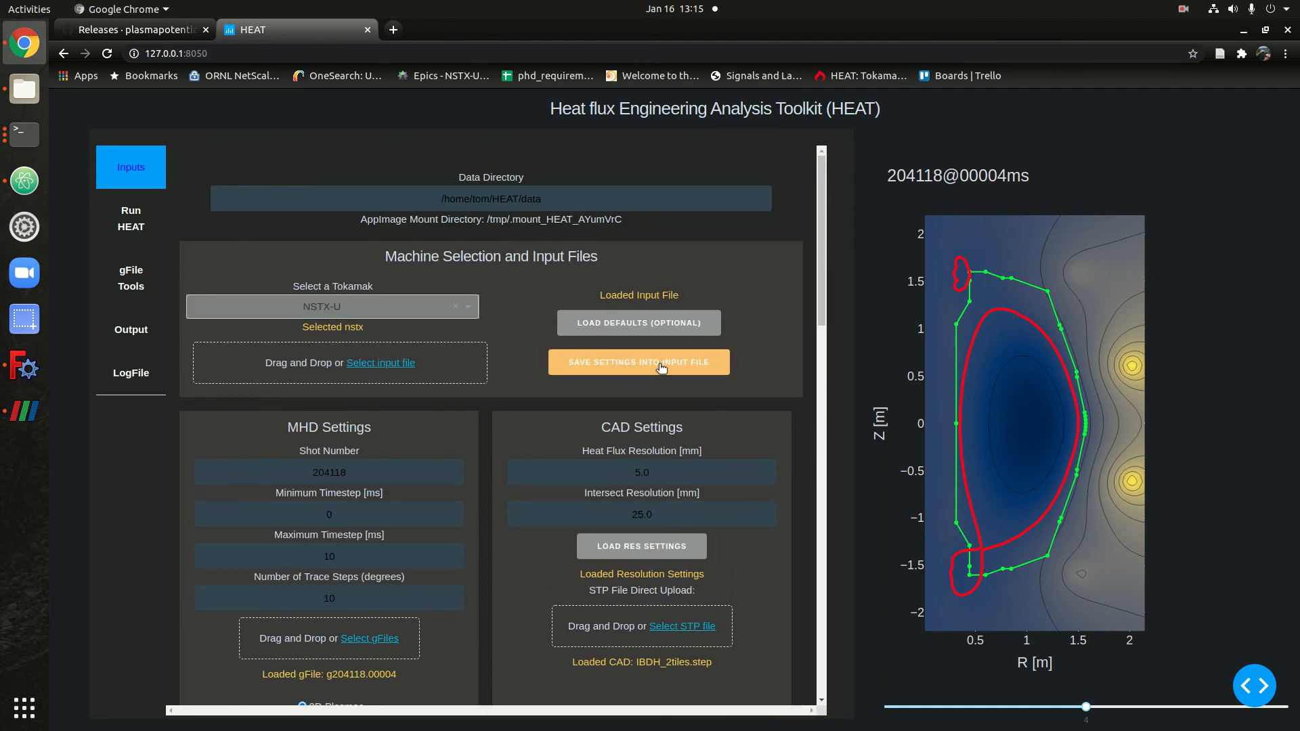
pyautogui.scroll(-10, 551, 379)
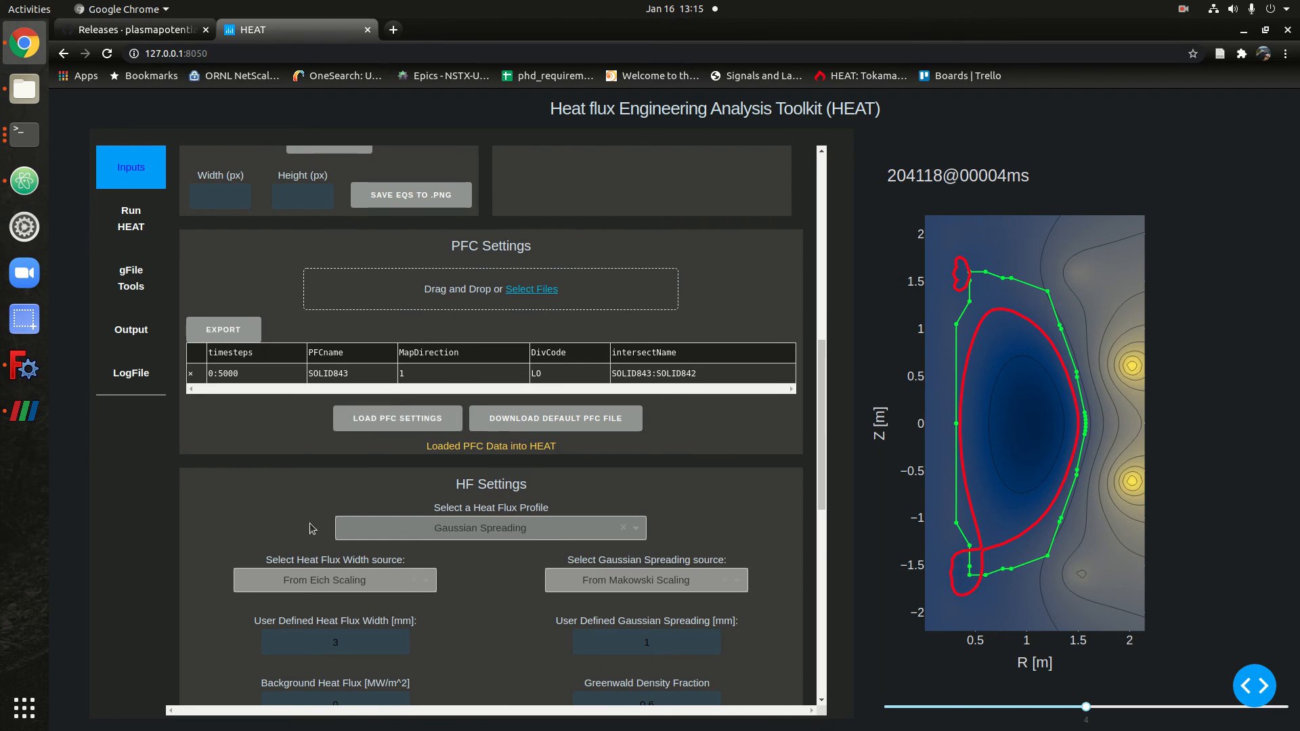
pyautogui.scroll(8, 310, 528)
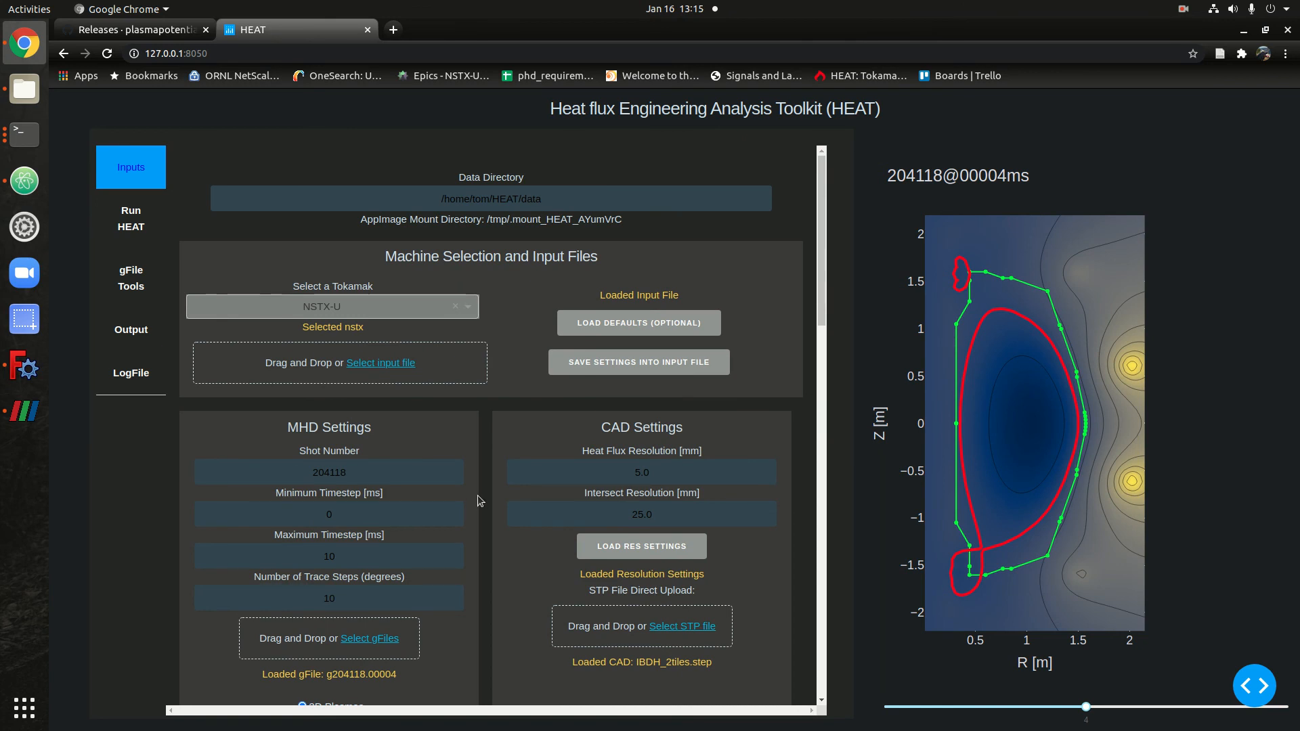
pyautogui.click(1179, 11)
pyautogui.click(1178, 11)
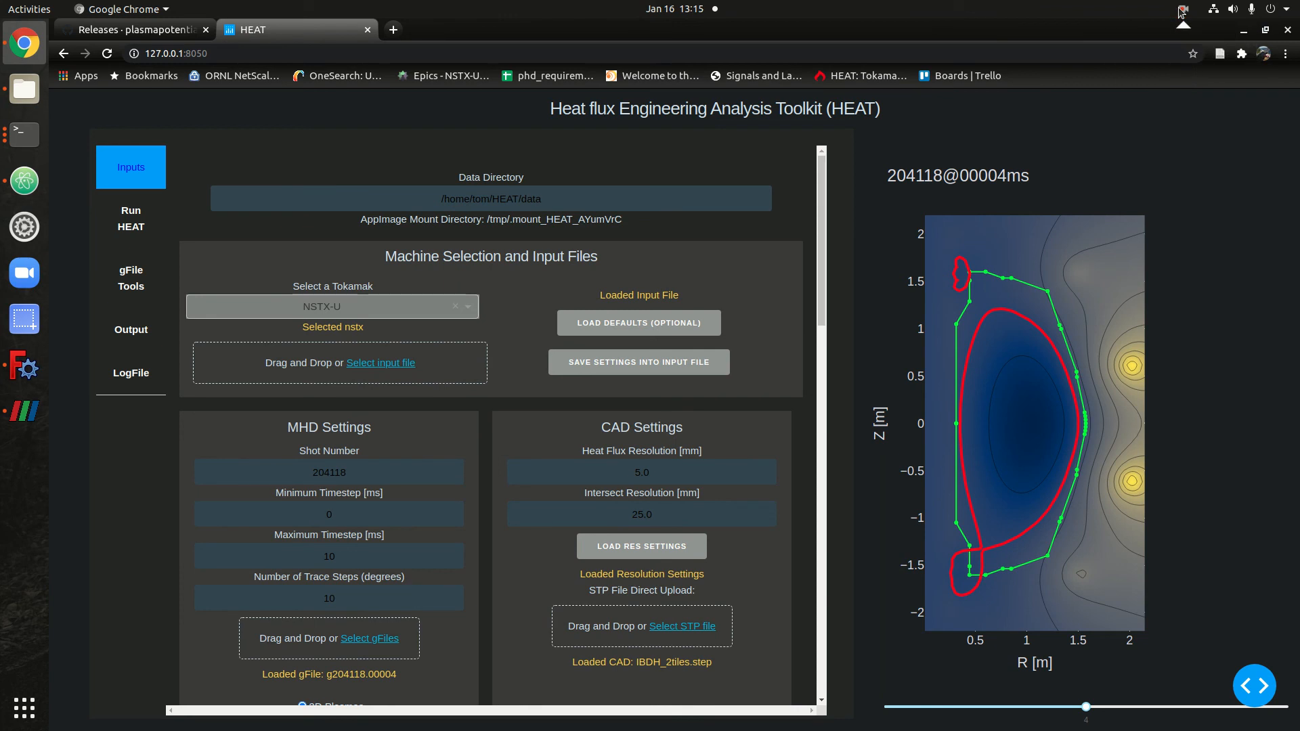